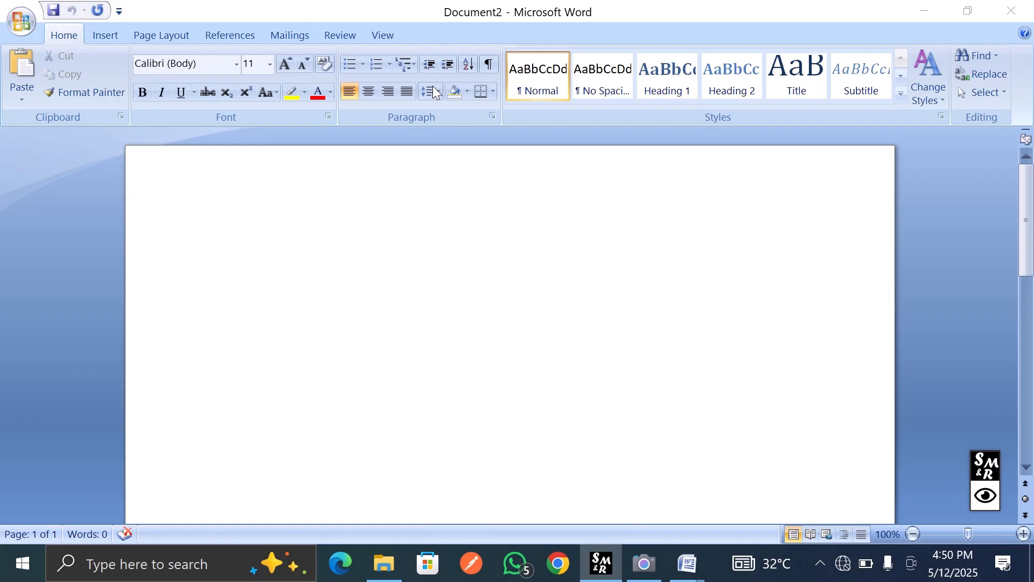
- Paste the copied data security text into the blank document
{"action": "left_click", "coordinate": [261, 229]}
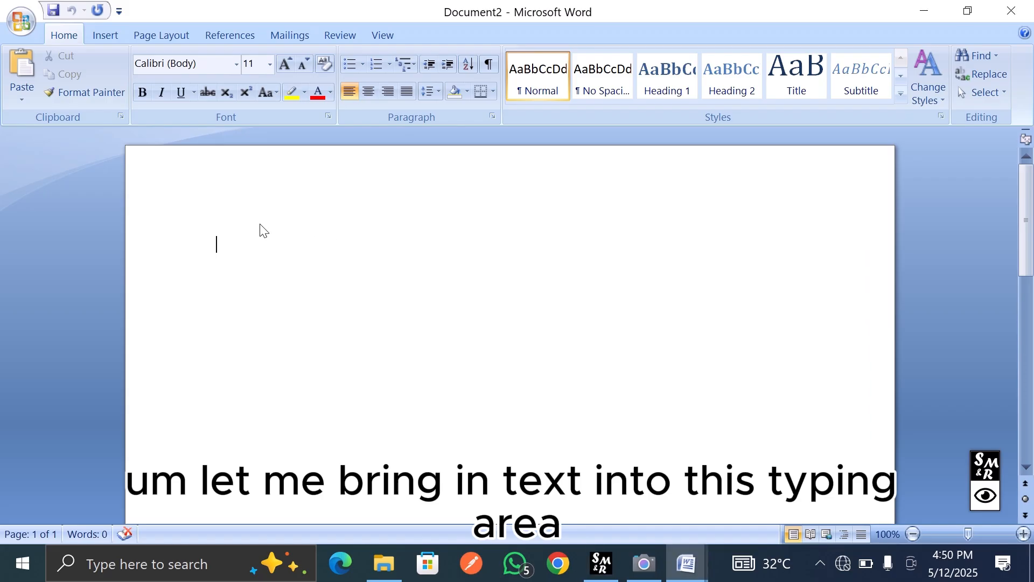
{"action": "right_click", "coordinate": [278, 264]}
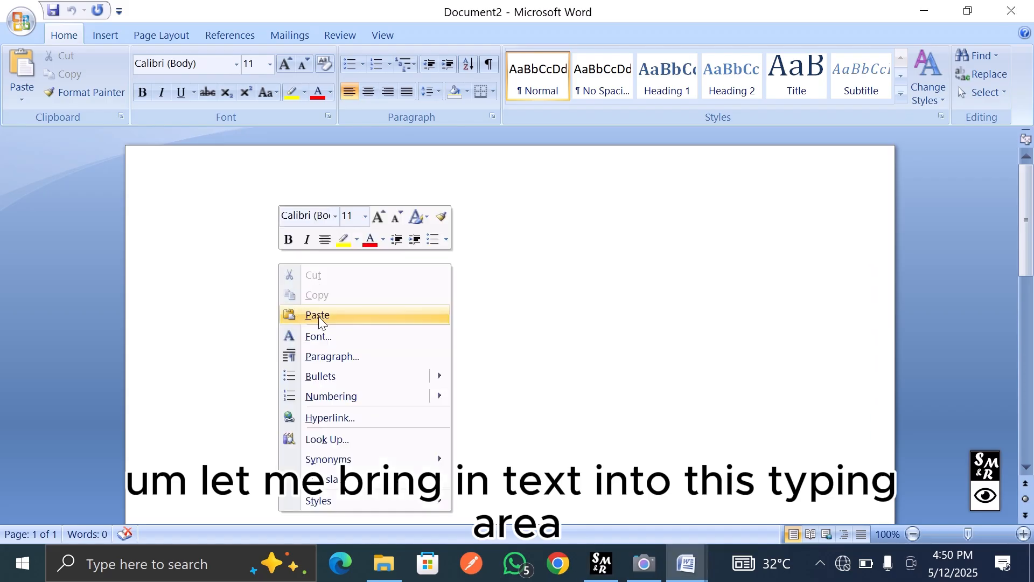
{"action": "left_click", "coordinate": [318, 315]}
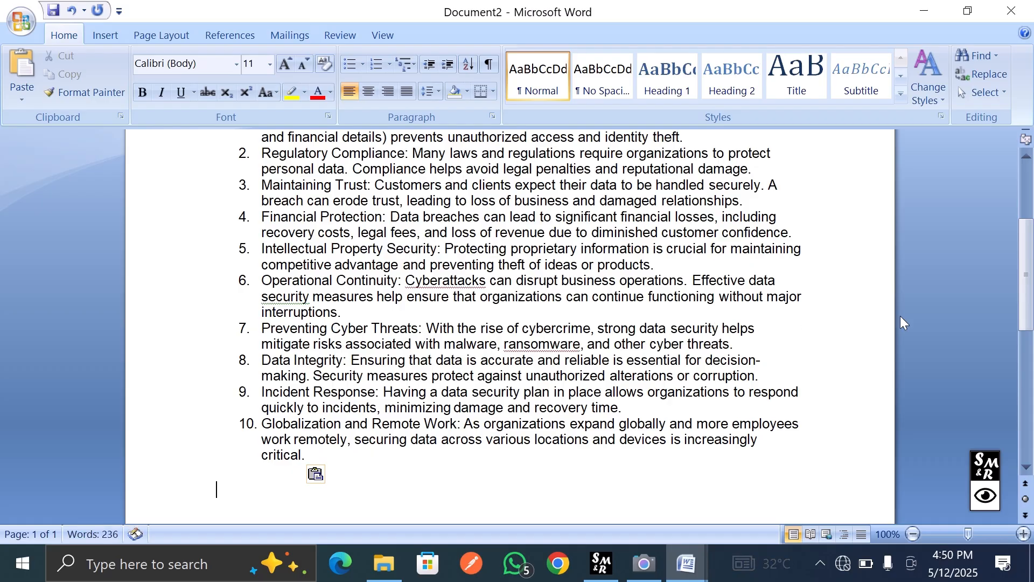
- Change numbered items 1 to 6, from Protection of Personal Information to Operational Continuity, to four-diamond bullets
{"action": "left_click_drag", "start_coordinate": [1025, 322], "coordinate": [1015, 280]}
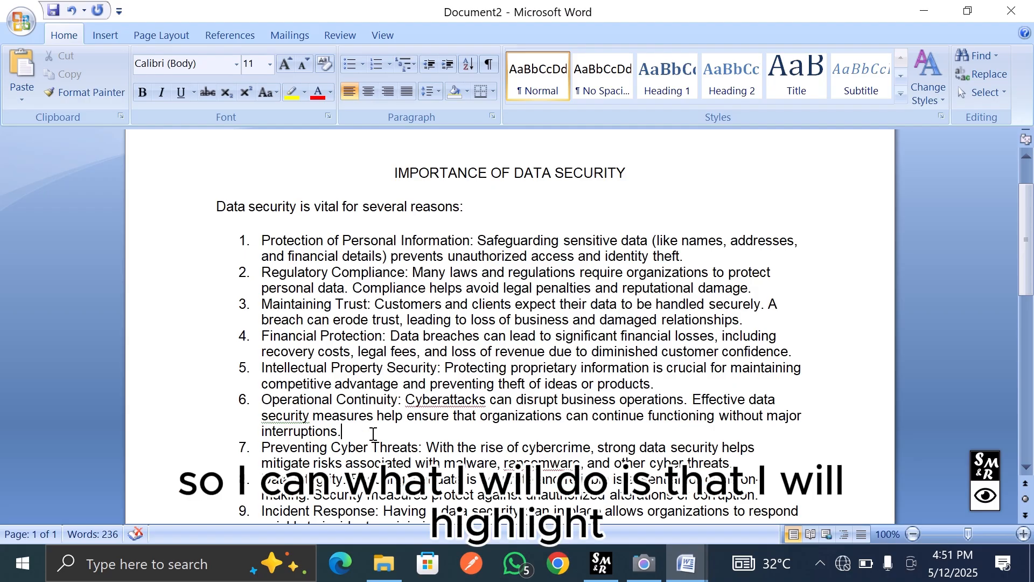
{"action": "left_click_drag", "start_coordinate": [373, 433], "coordinate": [258, 239]}
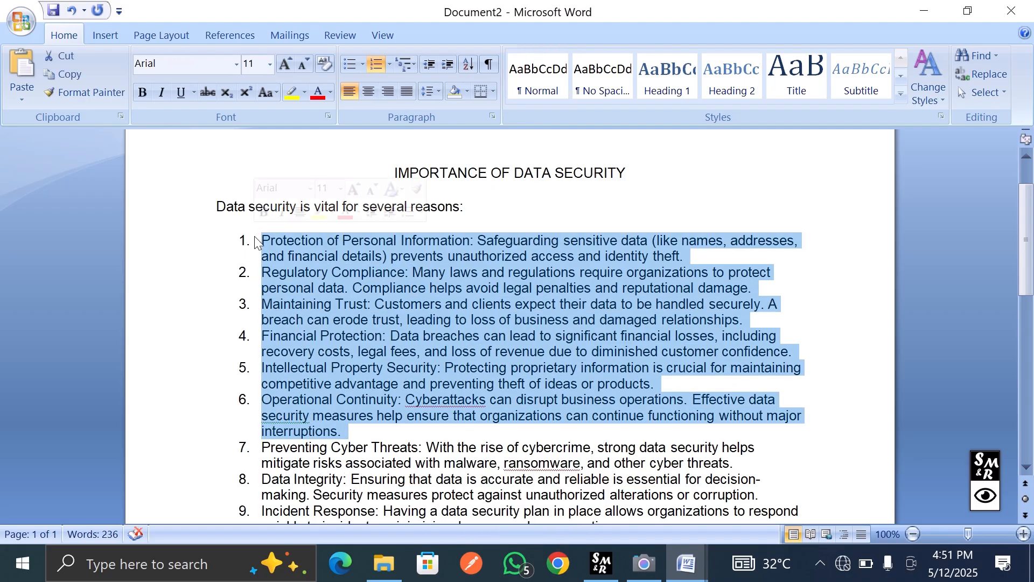
{"action": "left_click", "coordinate": [363, 65]}
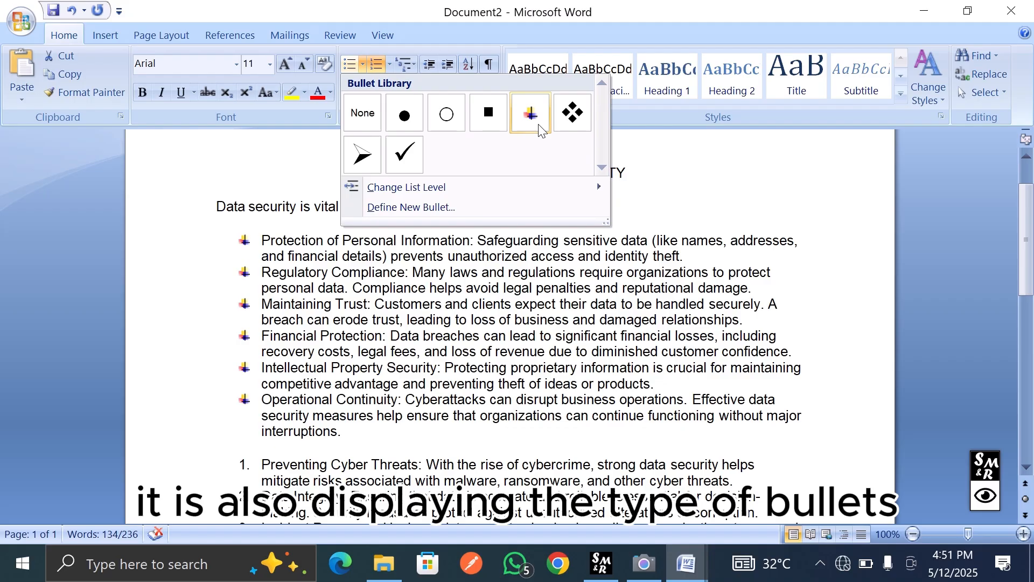
{"action": "left_click", "coordinate": [571, 112]}
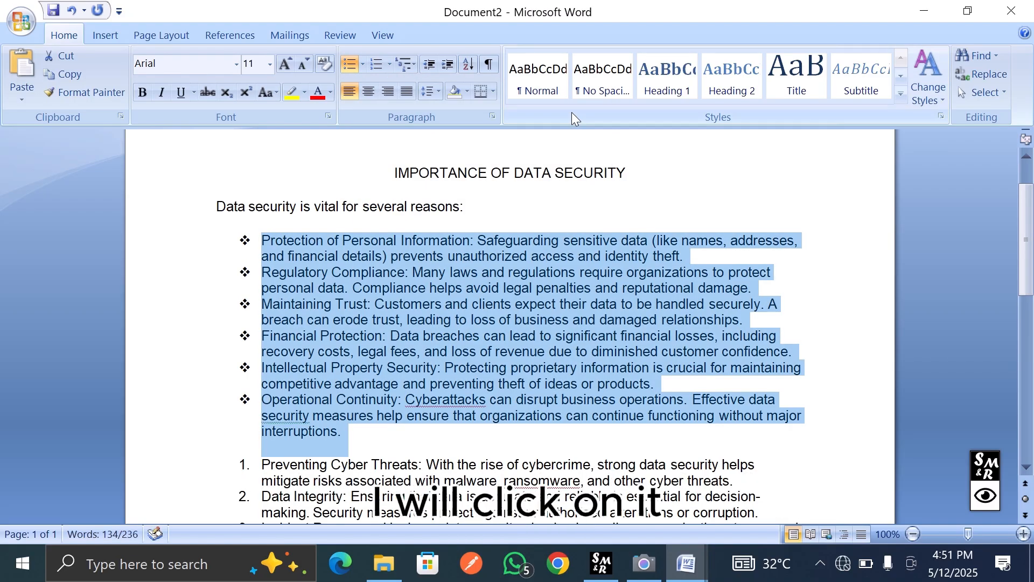
- Add an unbulleted line containing "$" between the Operational Continuity bullet and the remaining numbered list
{"action": "left_click", "coordinate": [364, 66]}
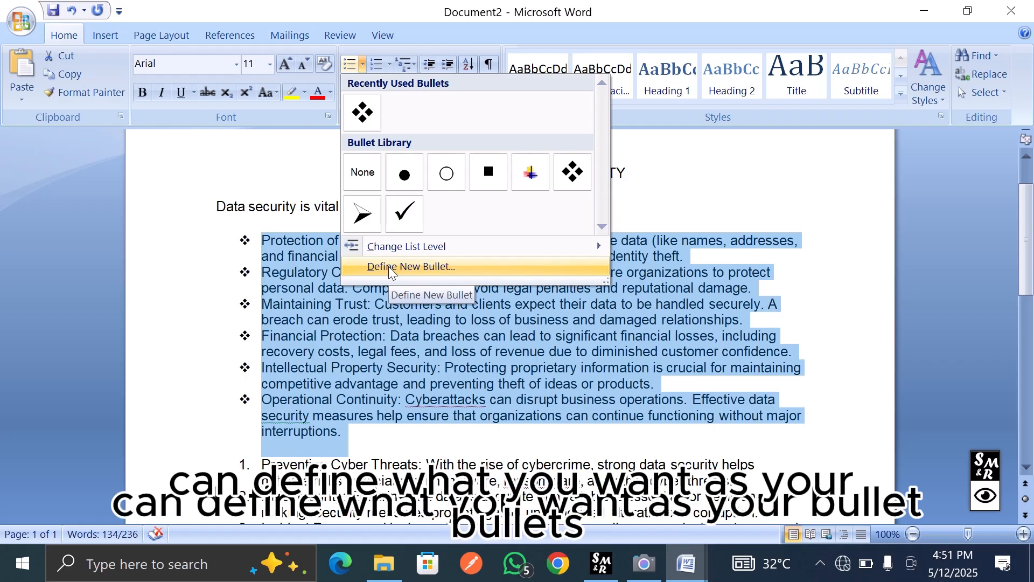
{"action": "left_click", "coordinate": [353, 448]}
{"action": "left_click", "coordinate": [353, 448]}
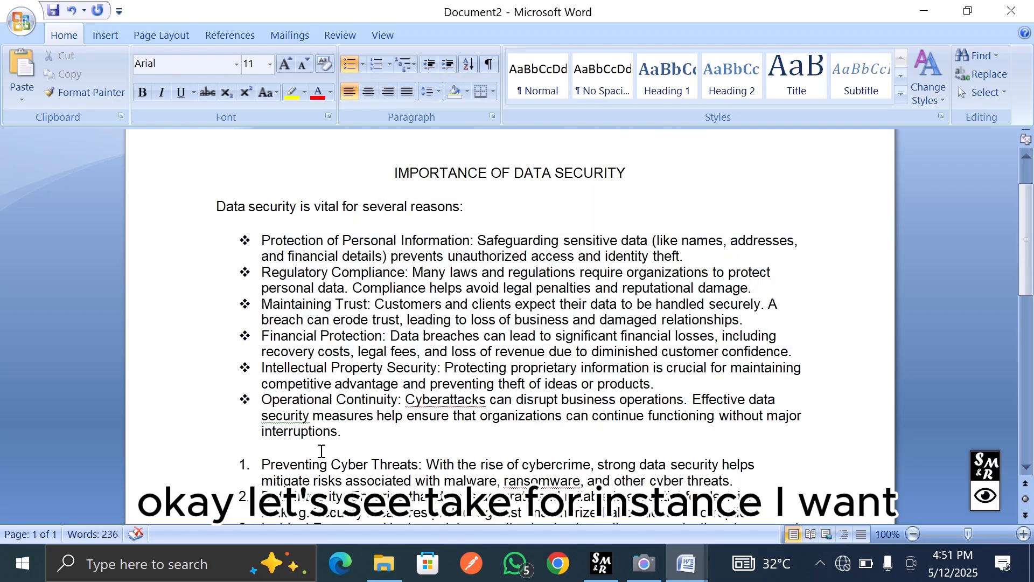
{"action": "key", "text": "Return"}
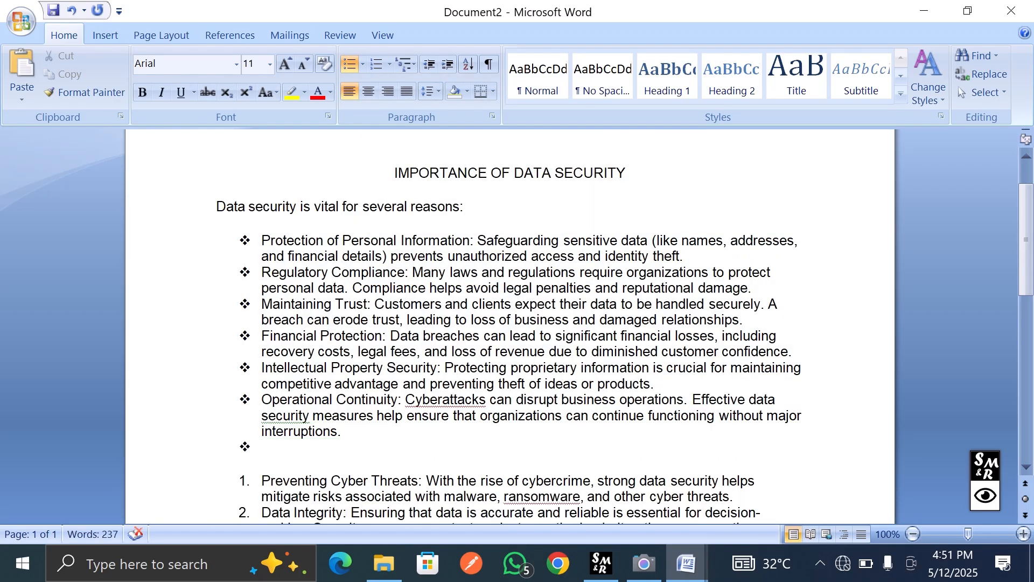
{"action": "key", "text": "Return"}
{"action": "key", "text": "Return"}
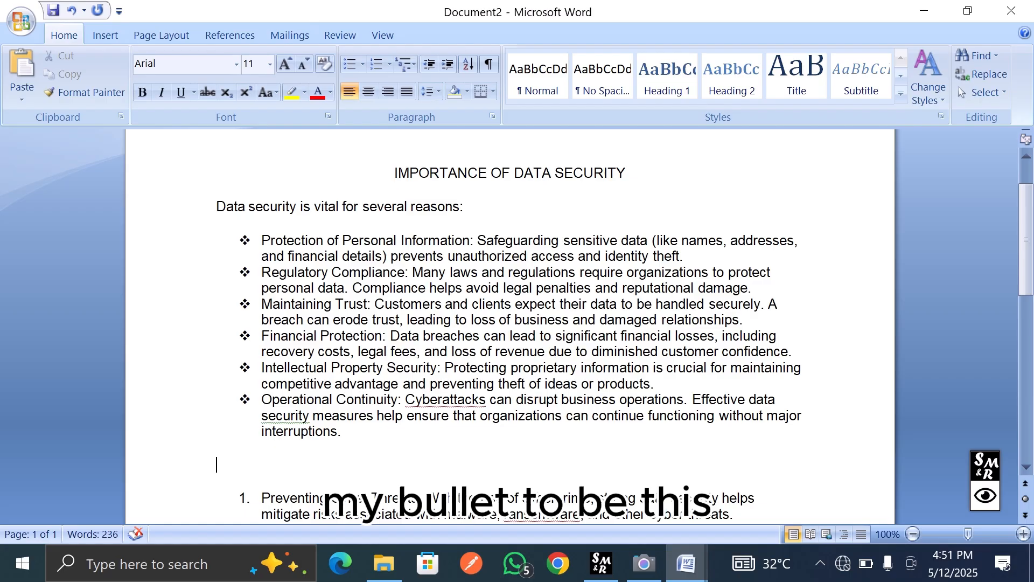
{"action": "type", "text": "3"}
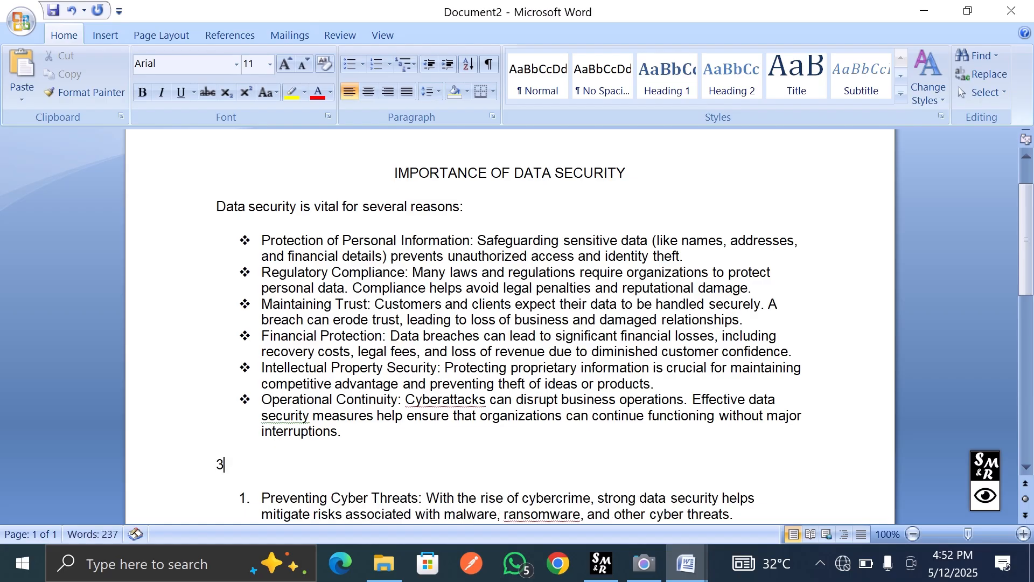
{"action": "key", "text": "BackSpace"}
{"action": "type", "text": "$"}
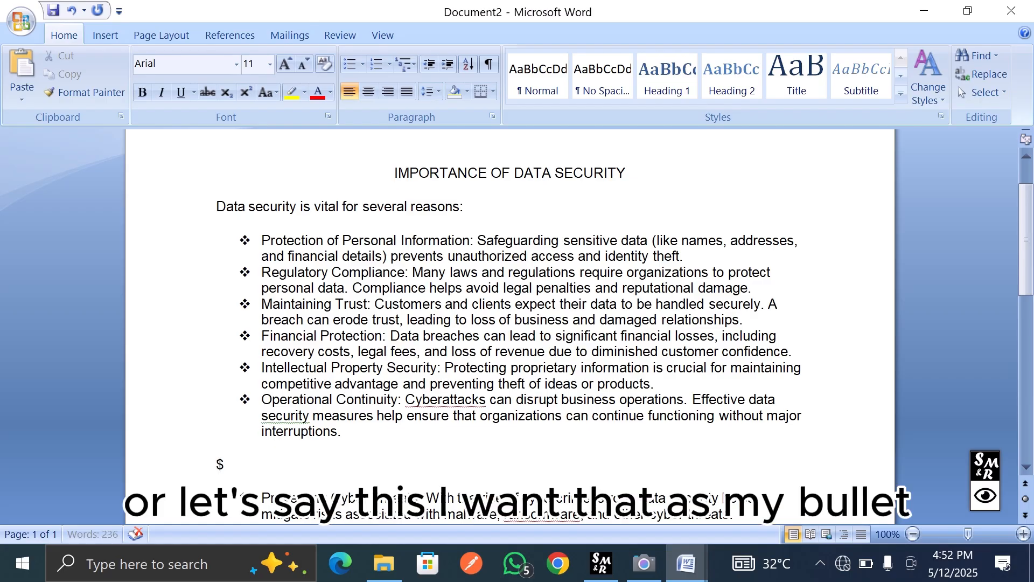
- Select the "$" line and give it a bullet through Define New Bullet, keeping the four-diamond character and left alignment
{"action": "double_click", "coordinate": [220, 464]}
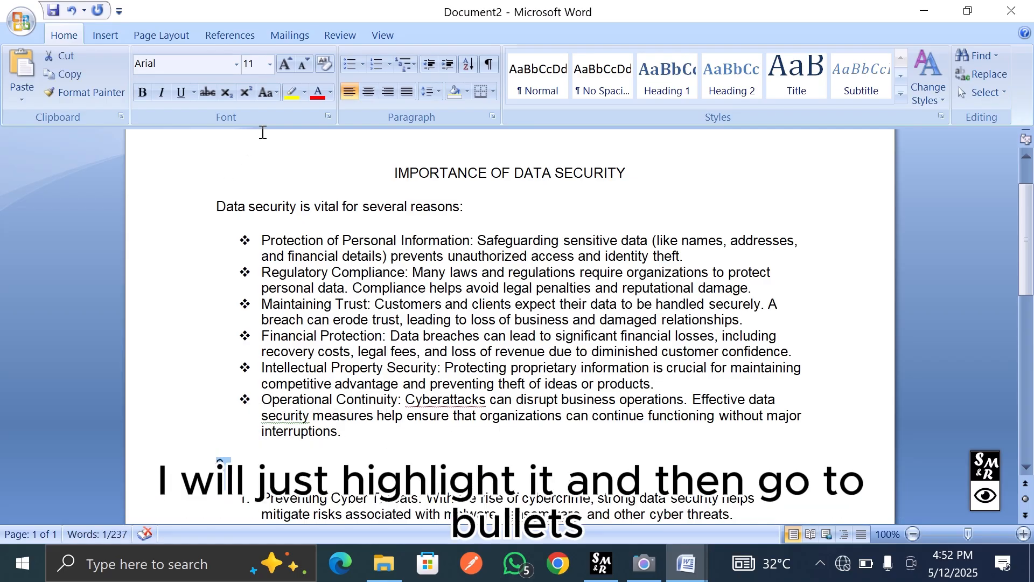
{"action": "left_click", "coordinate": [364, 67]}
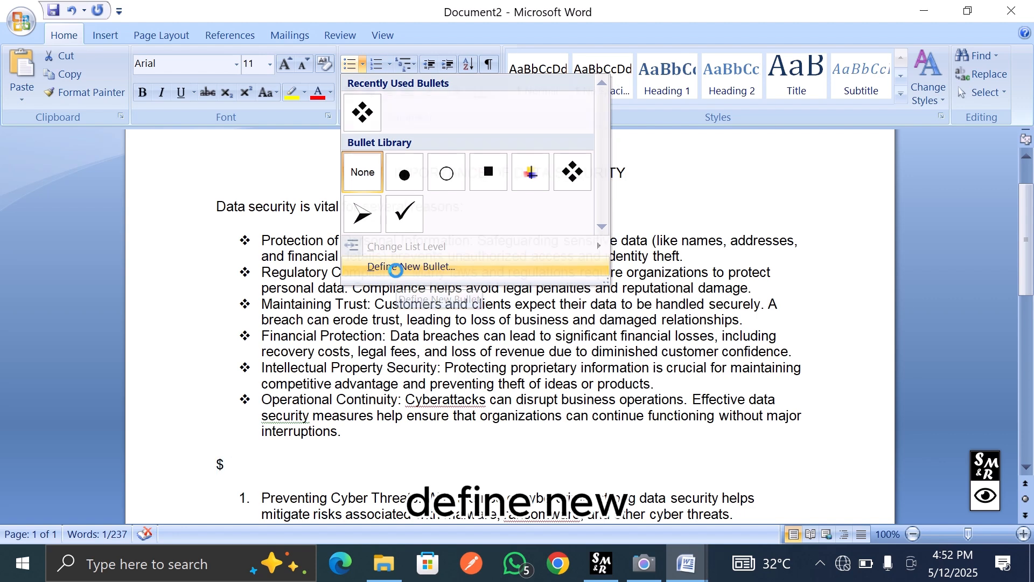
{"action": "left_click", "coordinate": [397, 266]}
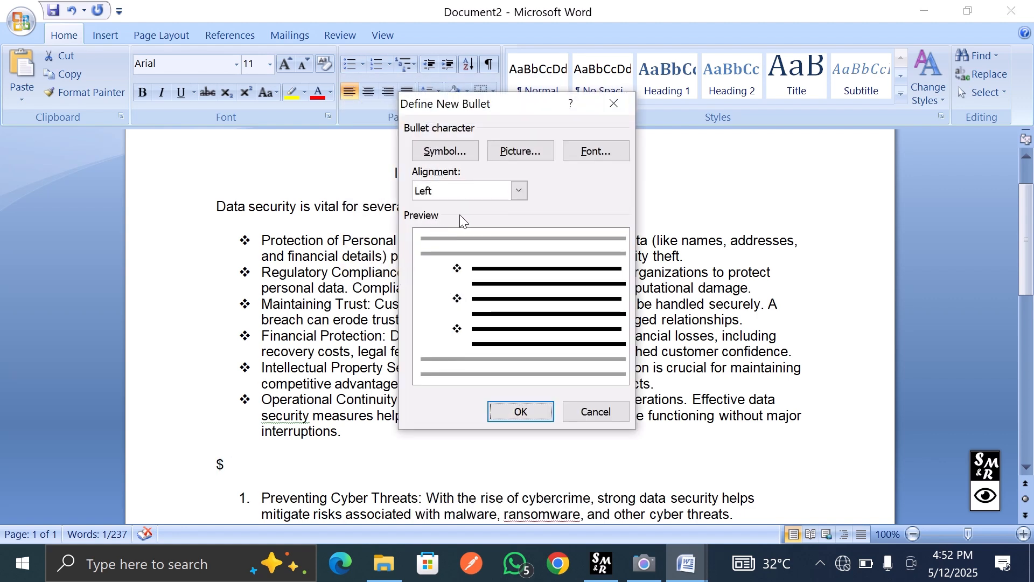
{"action": "left_click", "coordinate": [520, 191]}
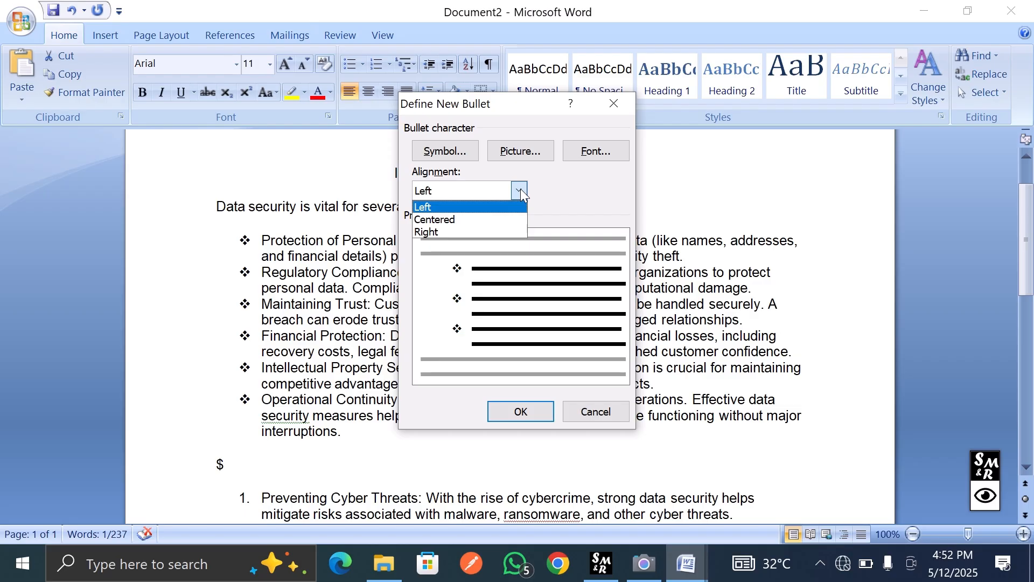
{"action": "left_click", "coordinate": [520, 190]}
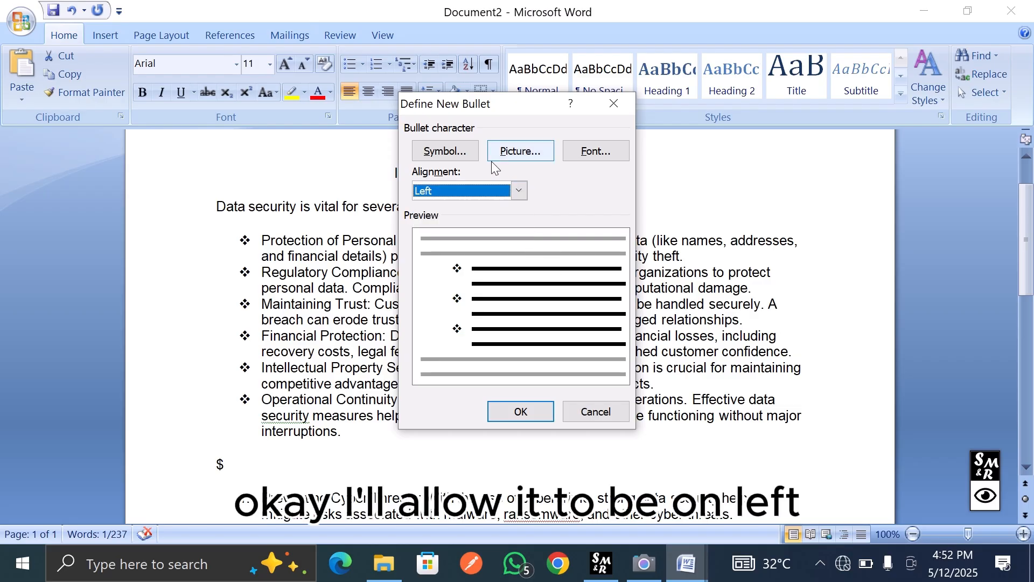
{"action": "left_click", "coordinate": [511, 420]}
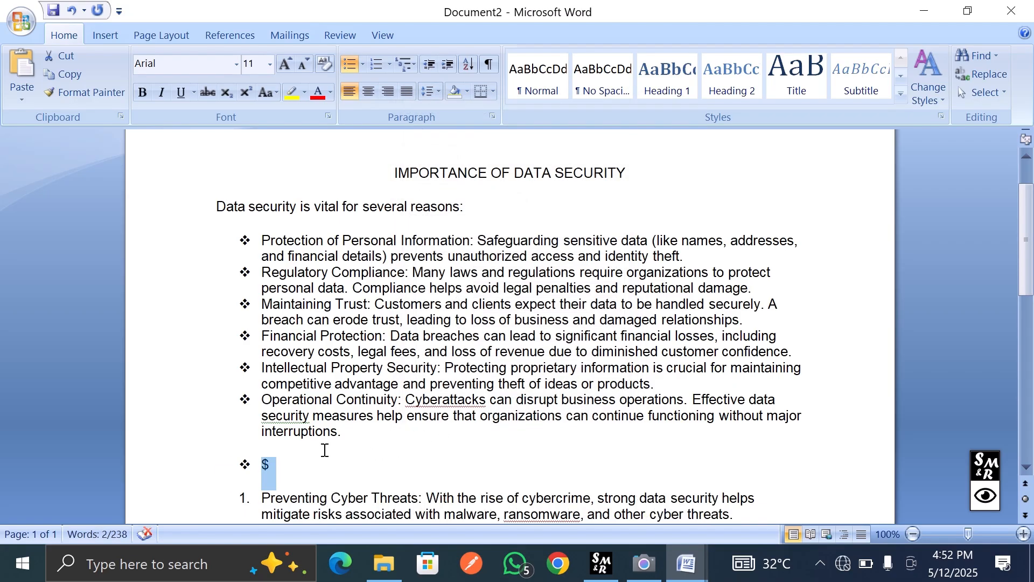
- Define the Wingdings smiley face, character code 74, as a new bullet for the "$" line
{"action": "left_click", "coordinate": [362, 64]}
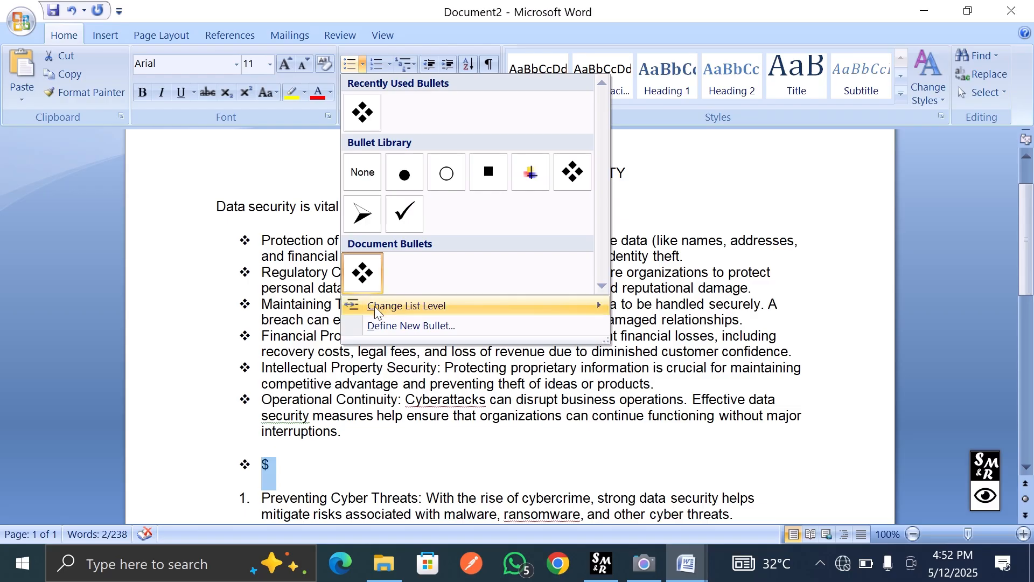
{"action": "mouse_move", "coordinate": [384, 314]}
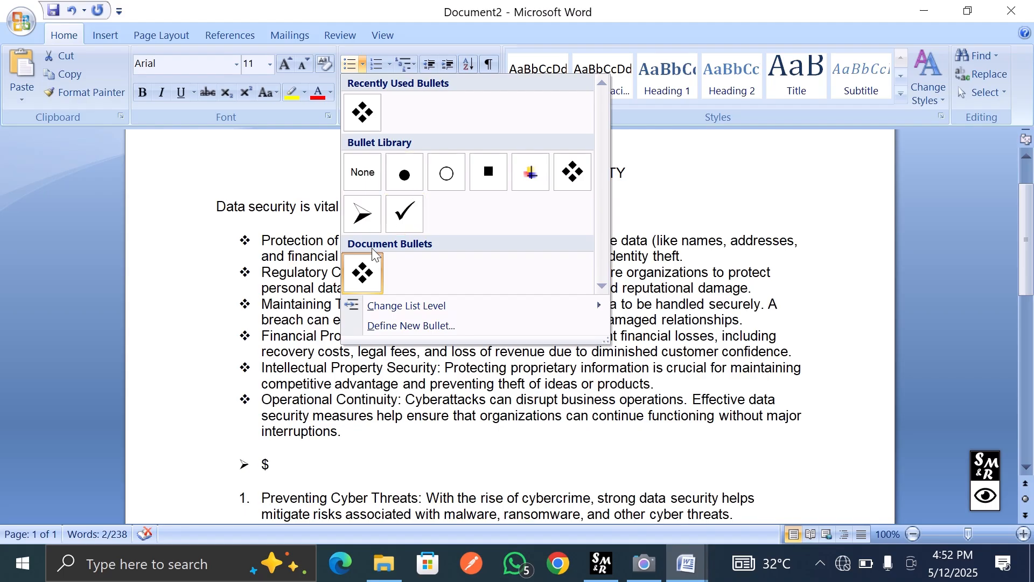
{"action": "left_click", "coordinate": [399, 329]}
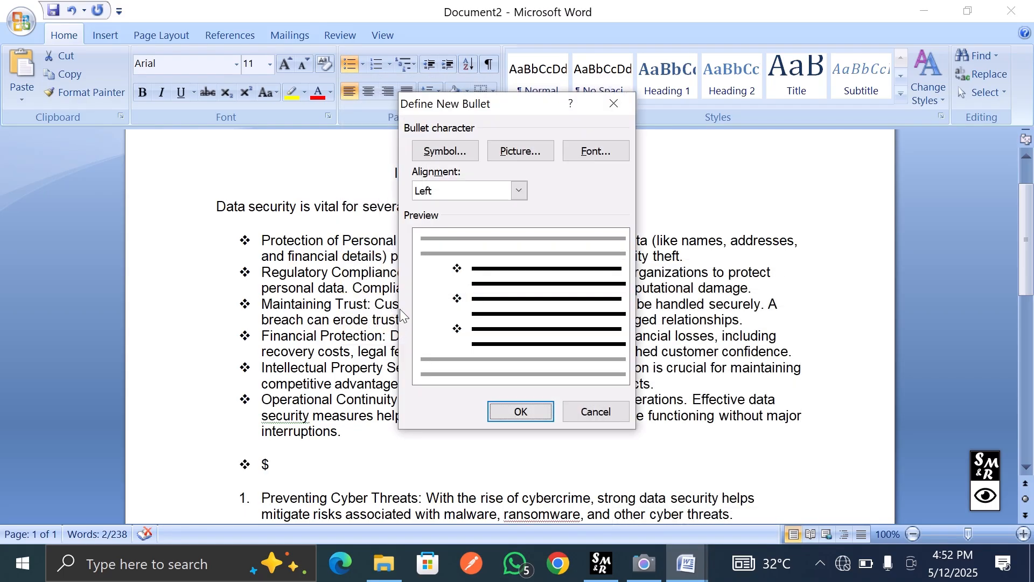
{"action": "left_click", "coordinate": [471, 148]}
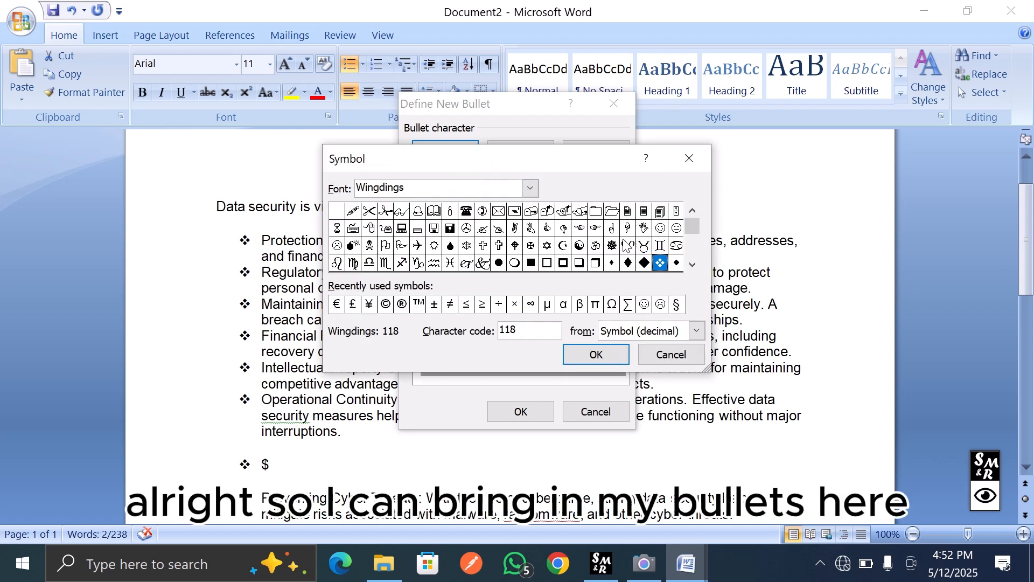
{"action": "scroll", "coordinate": [691, 231], "scroll_direction": "down", "scroll_amount": 1}
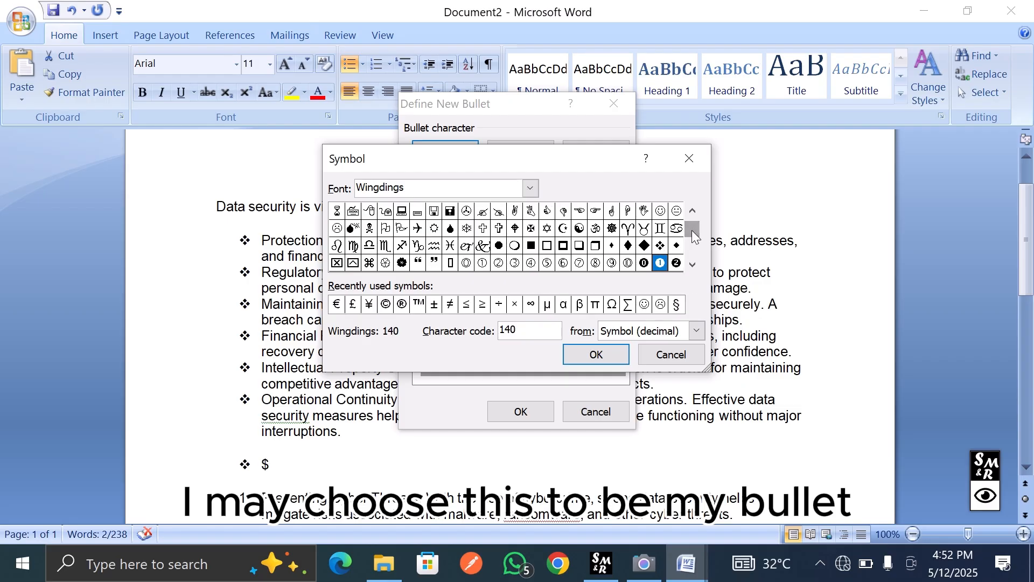
{"action": "left_click", "coordinate": [661, 211]}
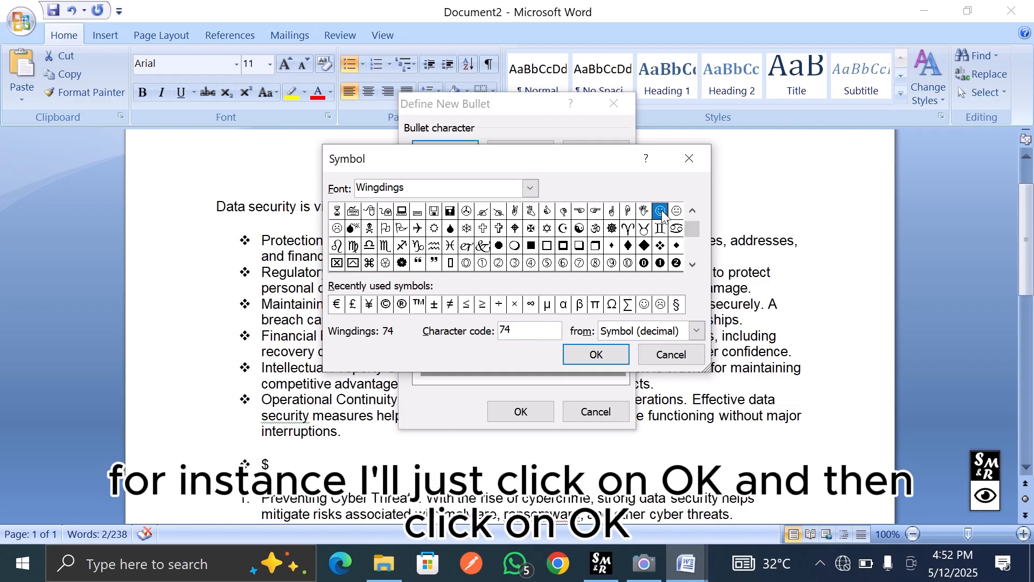
{"action": "left_click", "coordinate": [595, 356]}
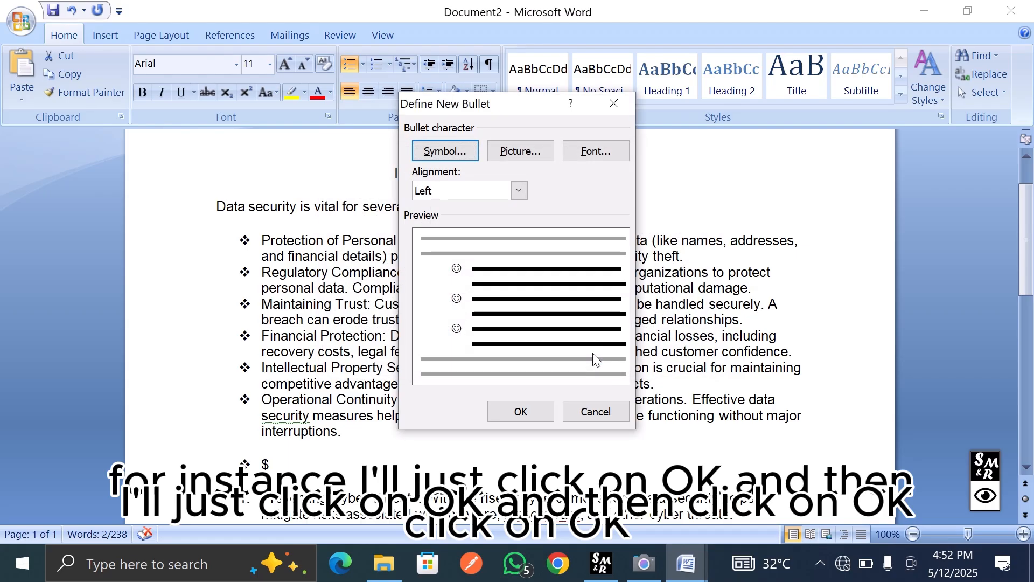
{"action": "left_click", "coordinate": [517, 418]}
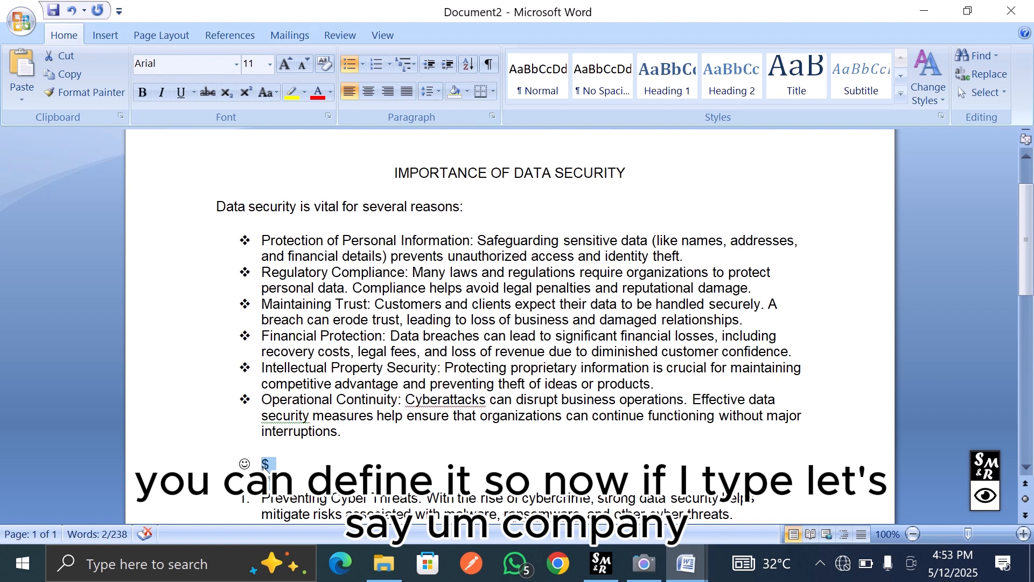
- Replace the "$" with "Company", add "Election" as the second smiley item, and start an empty third item
{"action": "type", "text": "Comp"}
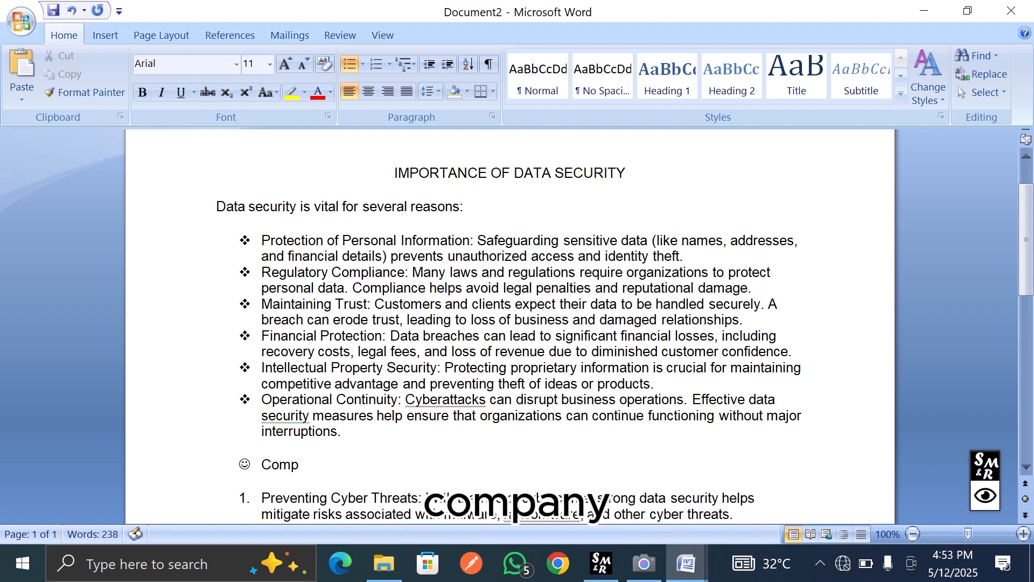
{"action": "type", "text": "any"}
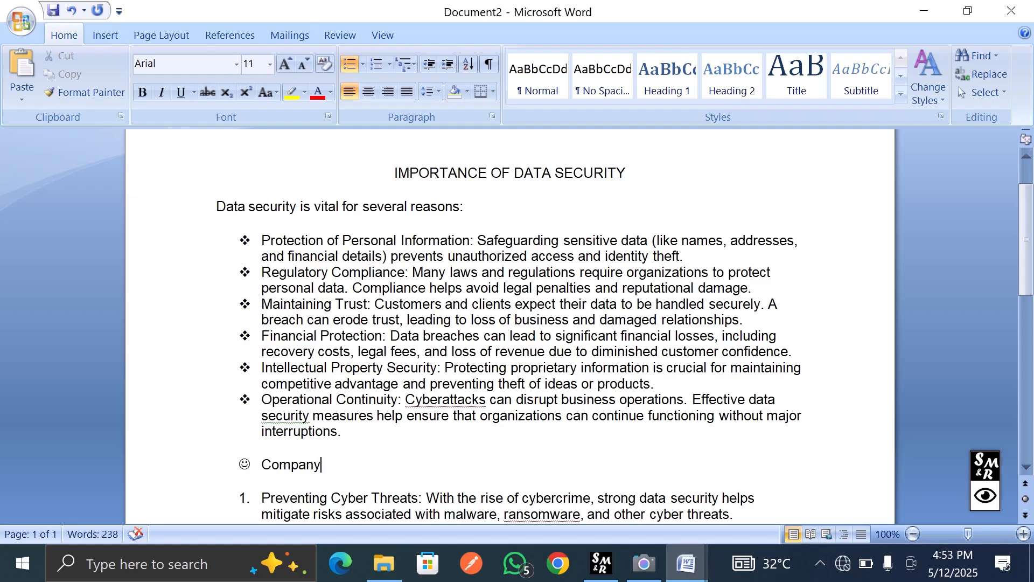
{"action": "key", "text": "Return"}
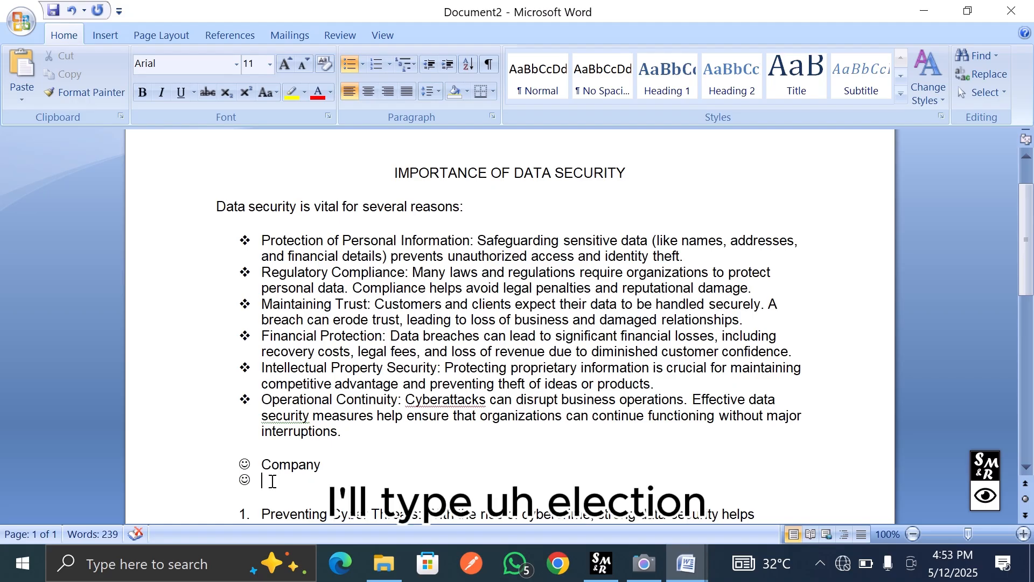
{"action": "type", "text": "Election"}
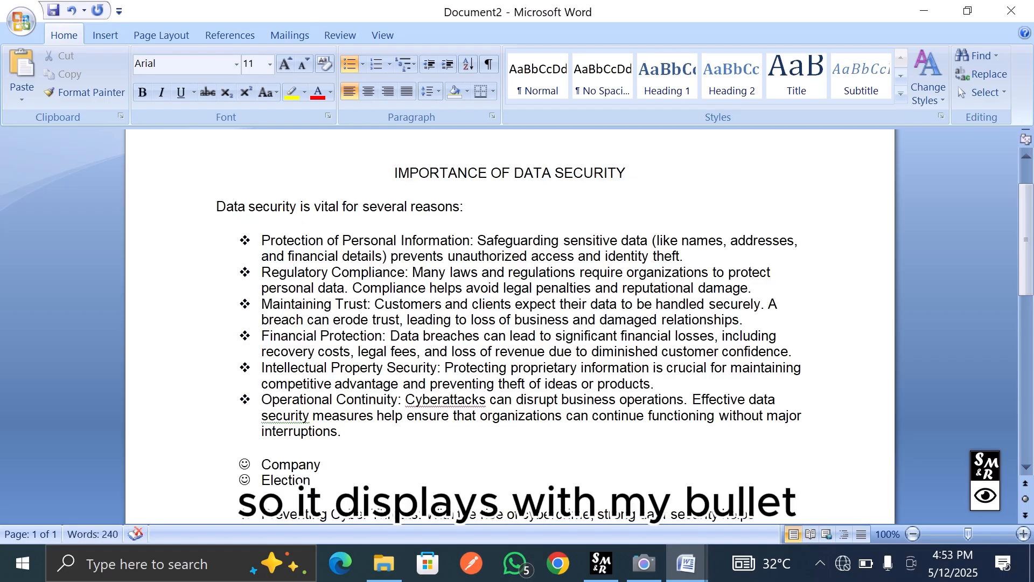
{"action": "key", "text": "Return"}
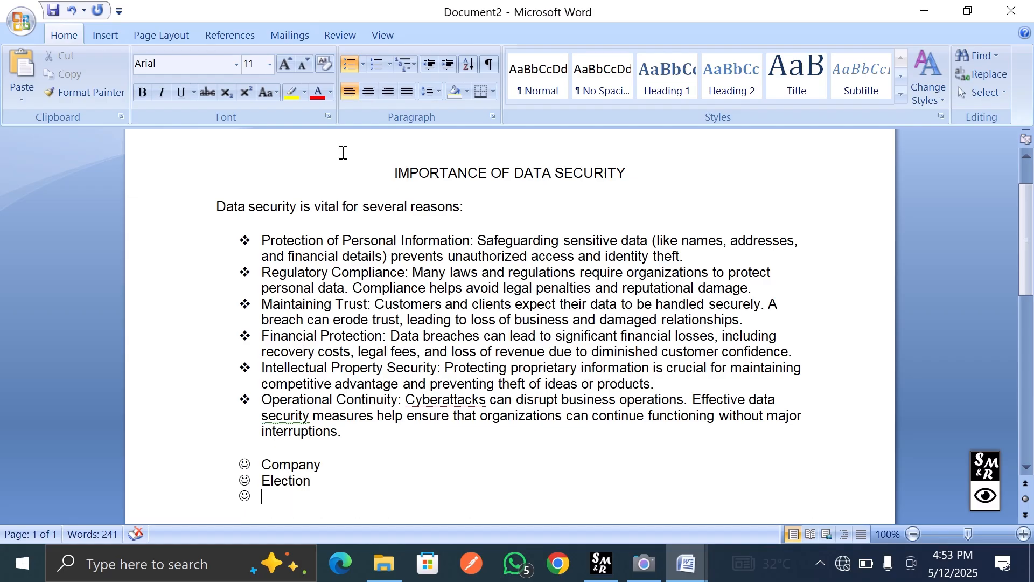
- Examine the list level options available for the empty third smiley bullet without applying one
{"action": "left_click", "coordinate": [362, 65]}
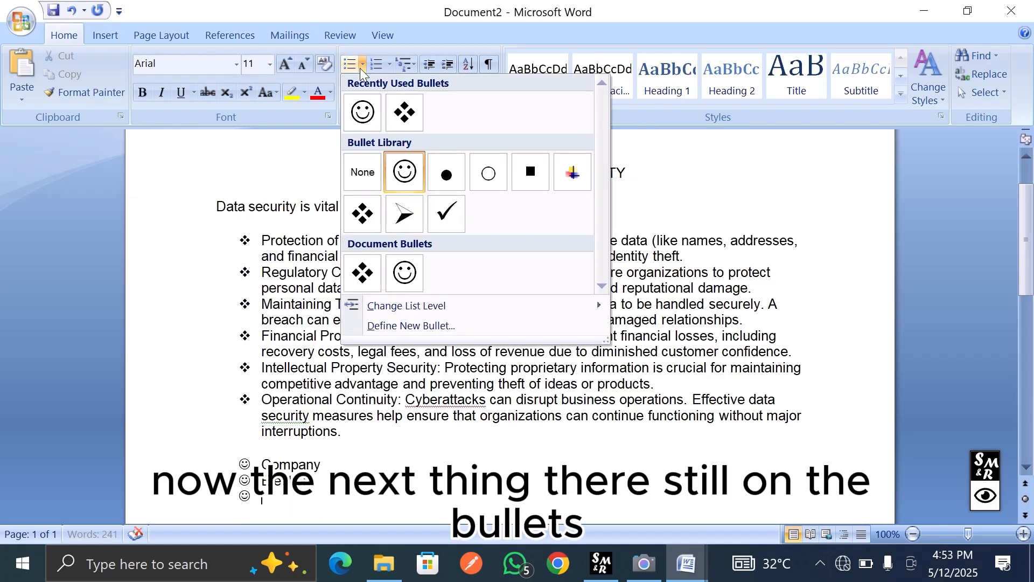
{"action": "mouse_move", "coordinate": [393, 311]}
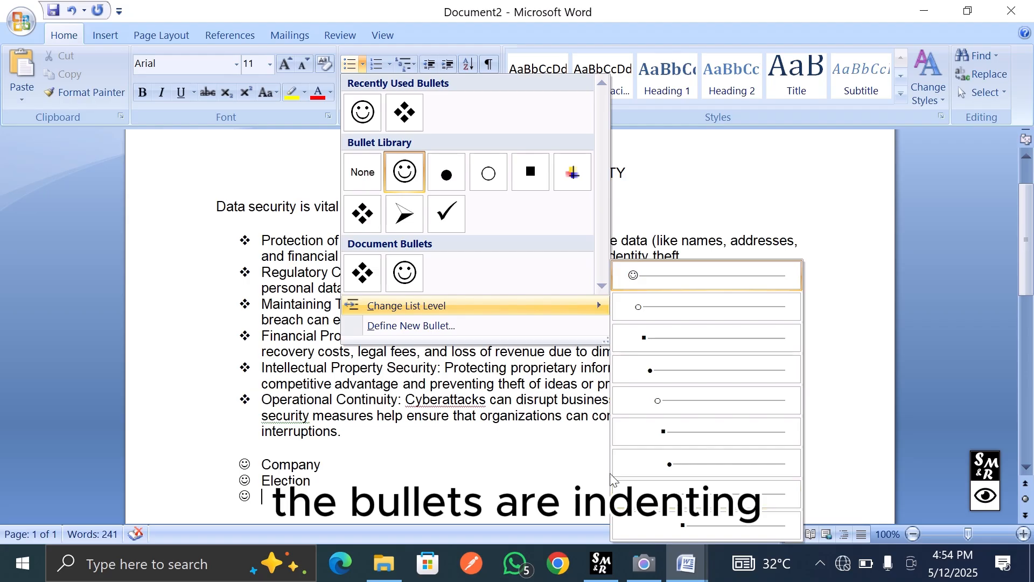
{"action": "left_click", "coordinate": [403, 491]}
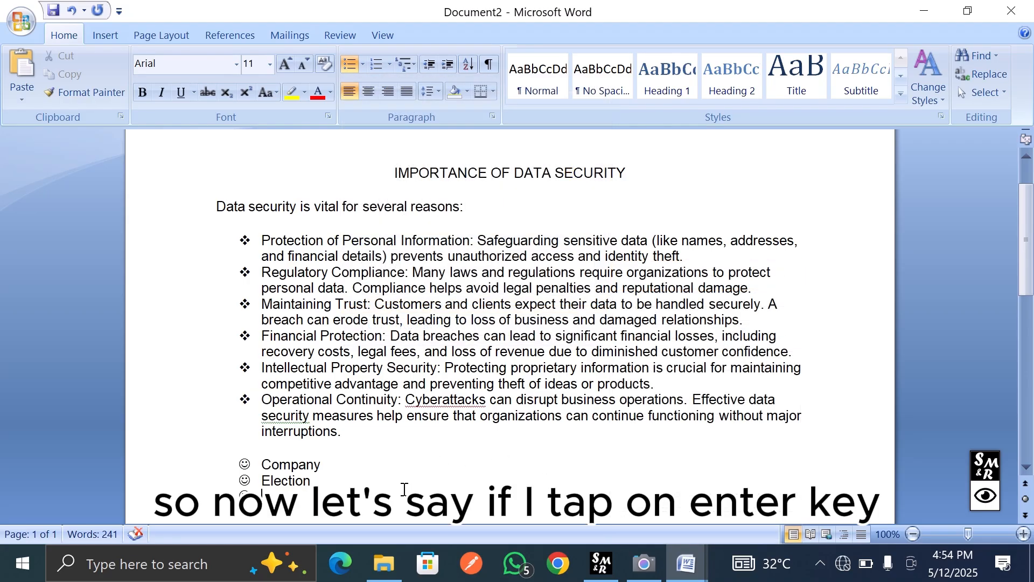
- Demote the empty smiley item to the second level and add "Gnweakgnkg" and "Wvnkqfmq" as hollow-circle items under "Election"
{"action": "key", "text": "Tab"}
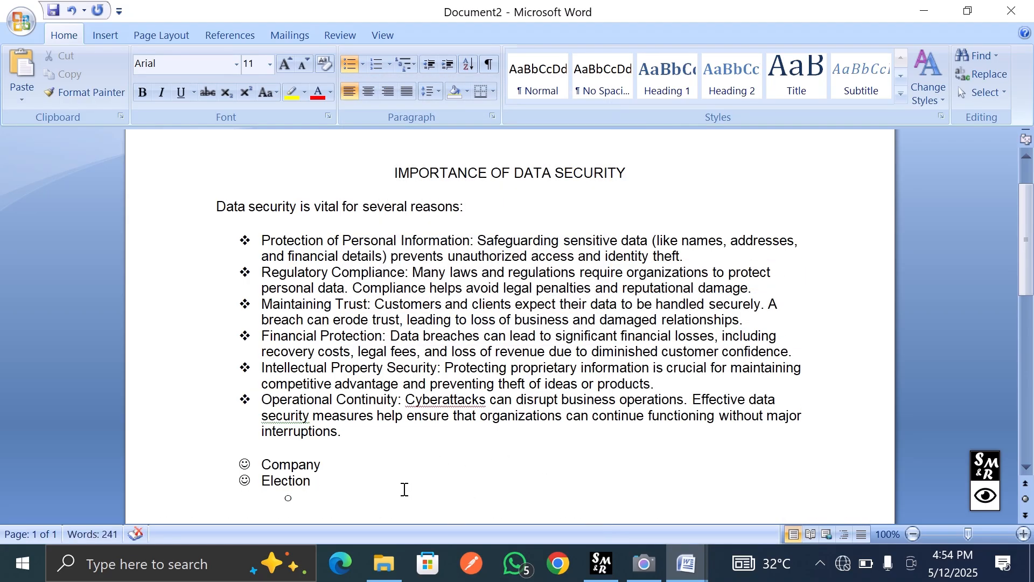
{"action": "type", "text": "gnweakgnkg"}
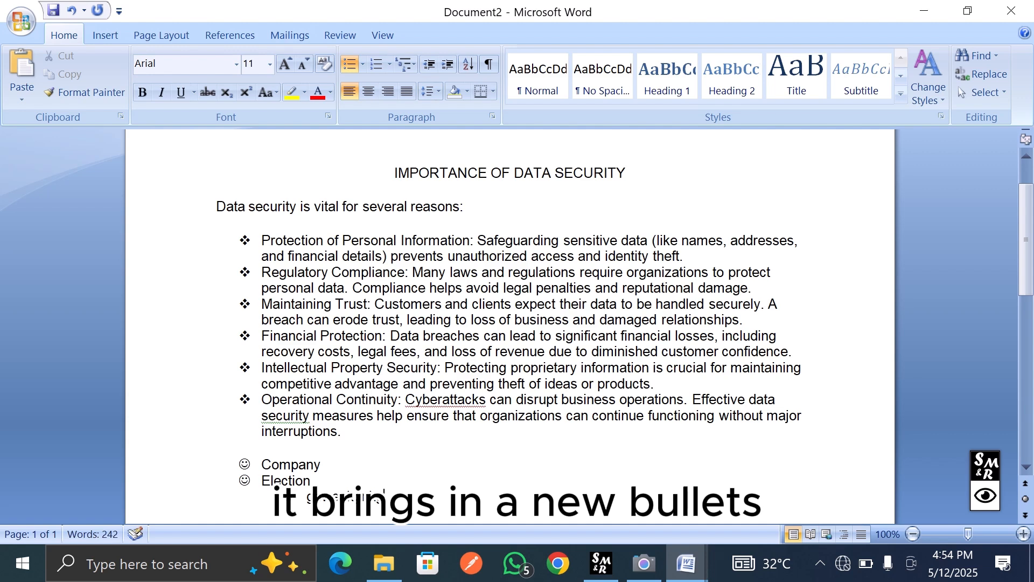
{"action": "key", "text": "Return"}
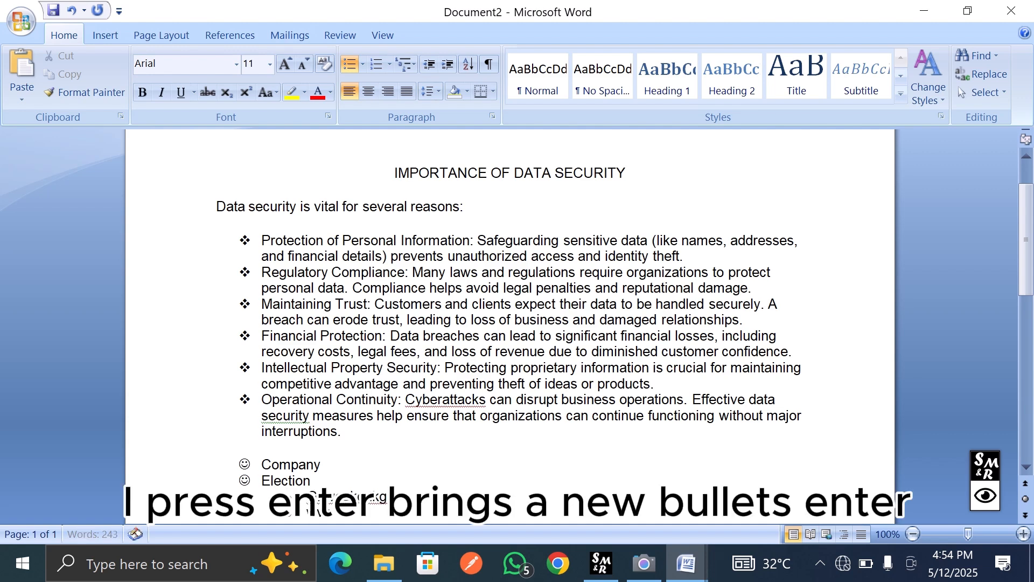
{"action": "type", "text": "wvnkqfmg"}
{"action": "key", "text": "Return"}
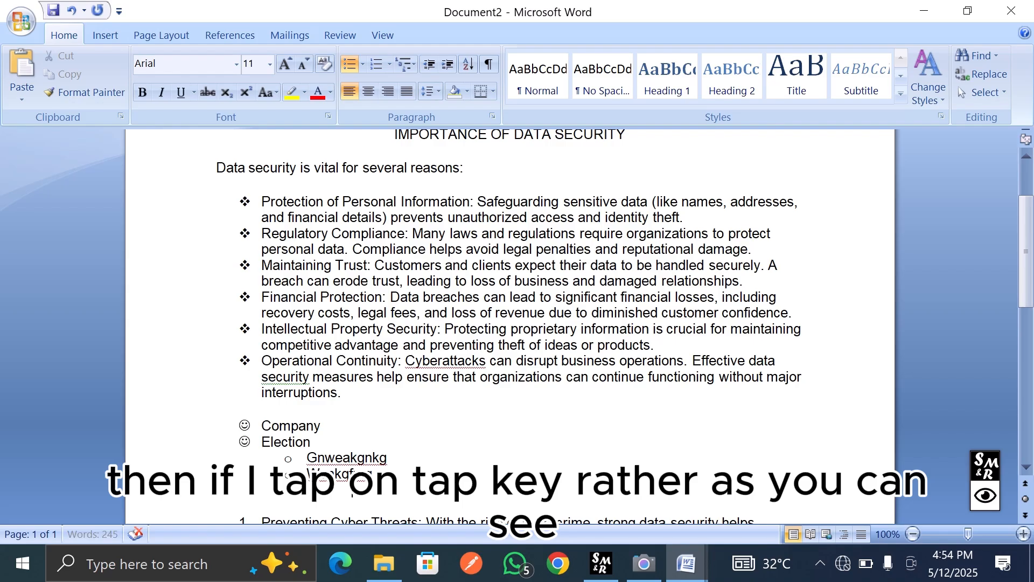
- Add "Mngkgkg" as a third-level item and "Mnfnfk" as a fourth-level item beneath "Wvnkqfmq"
{"action": "type", "text": "mngkgkg"}
{"action": "key", "text": "Return"}
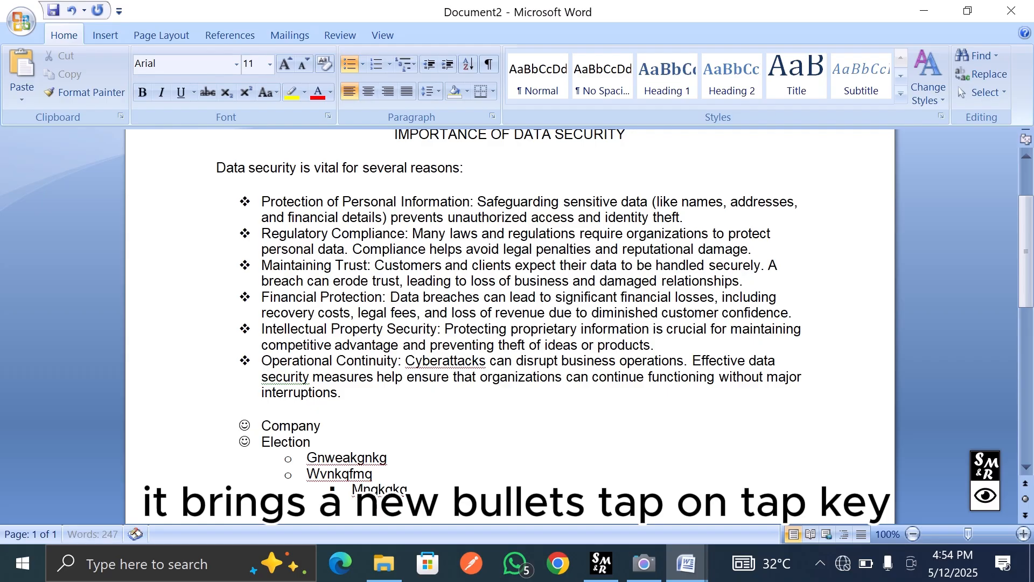
{"action": "type", "text": "inf"}
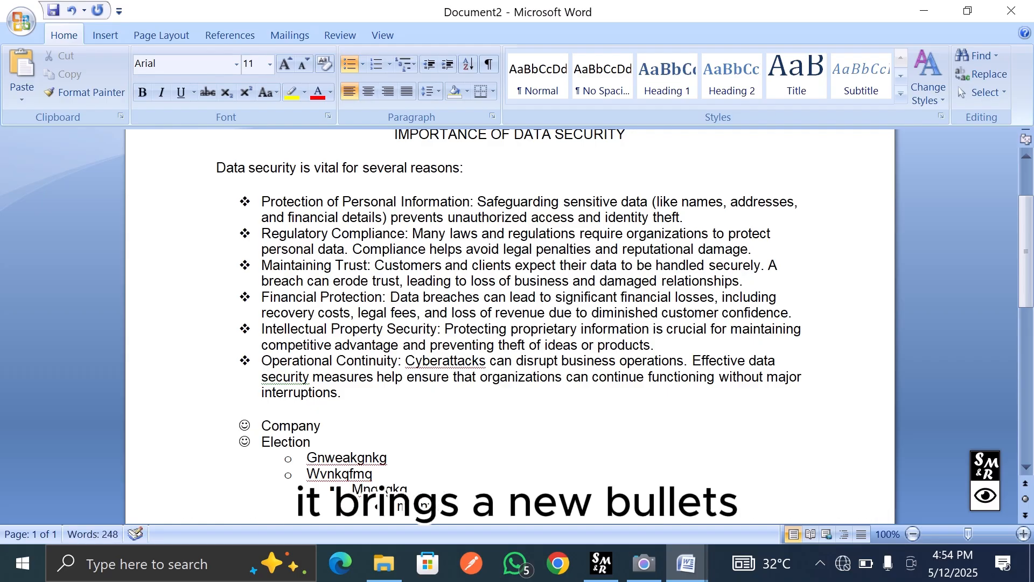
{"action": "type", "text": "nfk"}
{"action": "key", "text": "Return"}
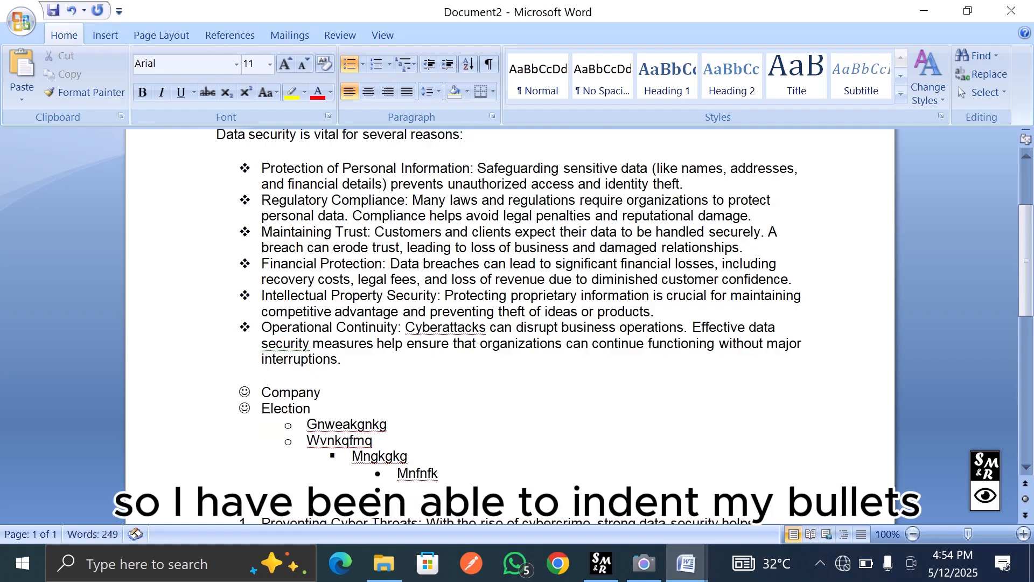
- Add "Nfqfn" as a fifth-level item and "nfbwfnk" as a sixth-level item to finish the nested list
{"action": "key", "text": "Tab"}
{"action": "type", "text": "nfqfn"}
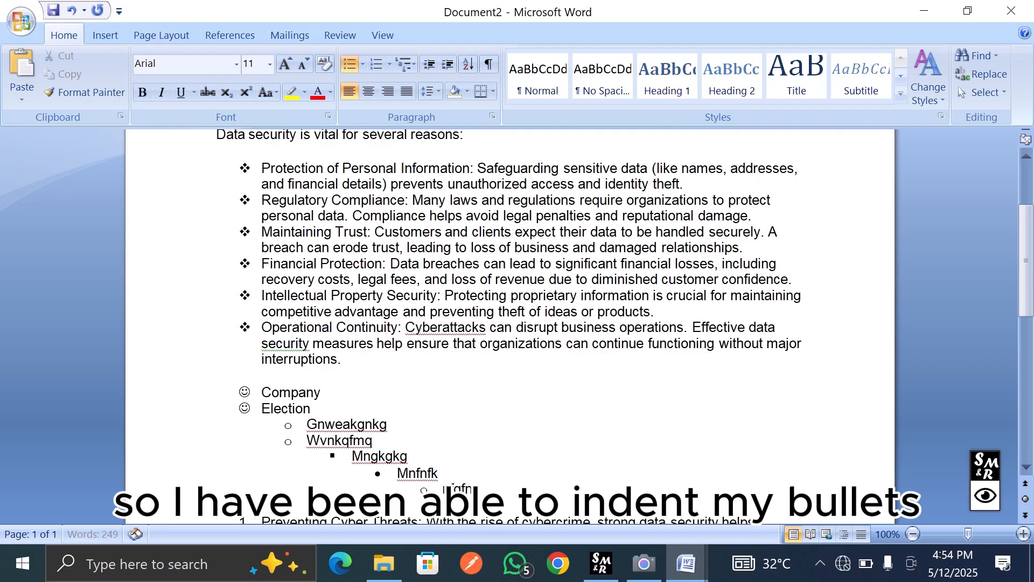
{"action": "key", "text": "Return"}
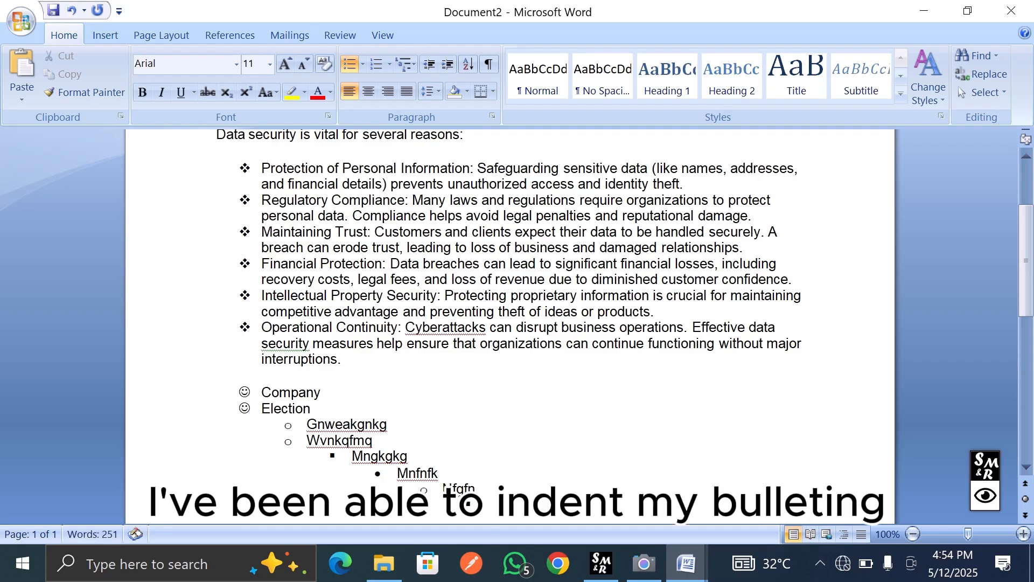
{"action": "type", "text": "nfbwfnk"}
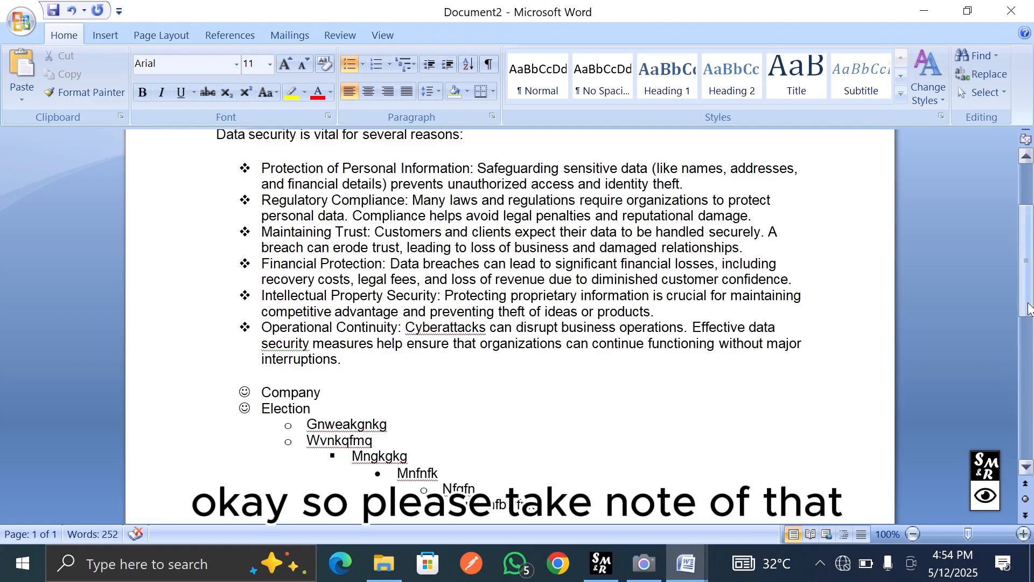
- Select the six data security reasons and reapply the four-diamond bullet to them
{"action": "left_click_drag", "start_coordinate": [1029, 308], "coordinate": [1029, 290]}
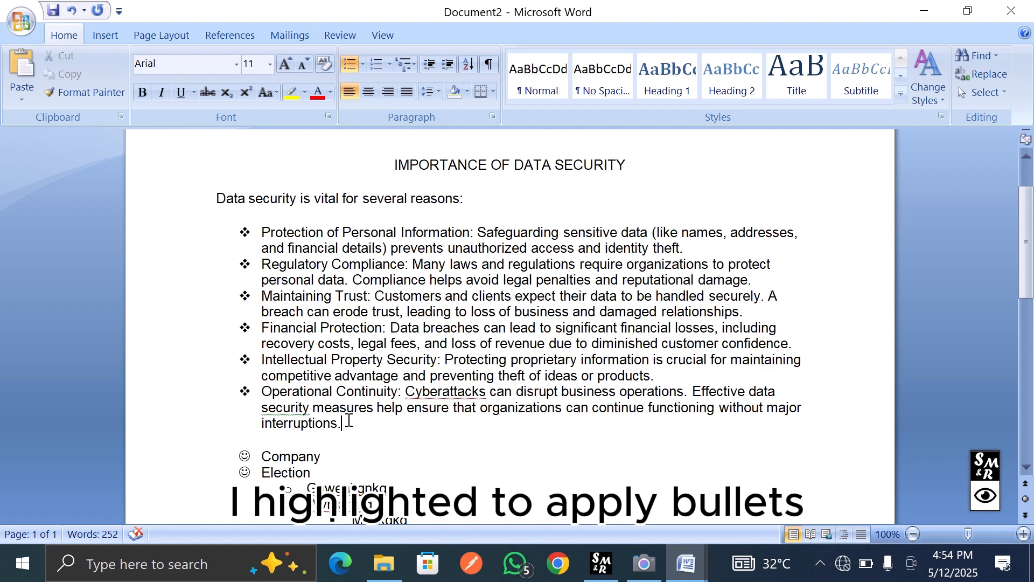
{"action": "left_click_drag", "start_coordinate": [348, 431], "coordinate": [251, 228]}
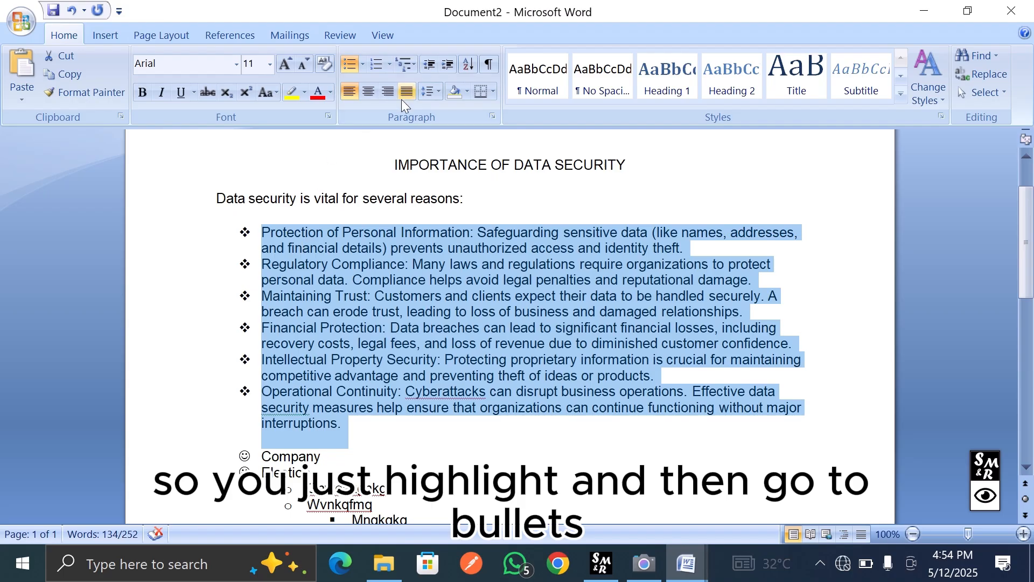
{"action": "left_click", "coordinate": [364, 63]}
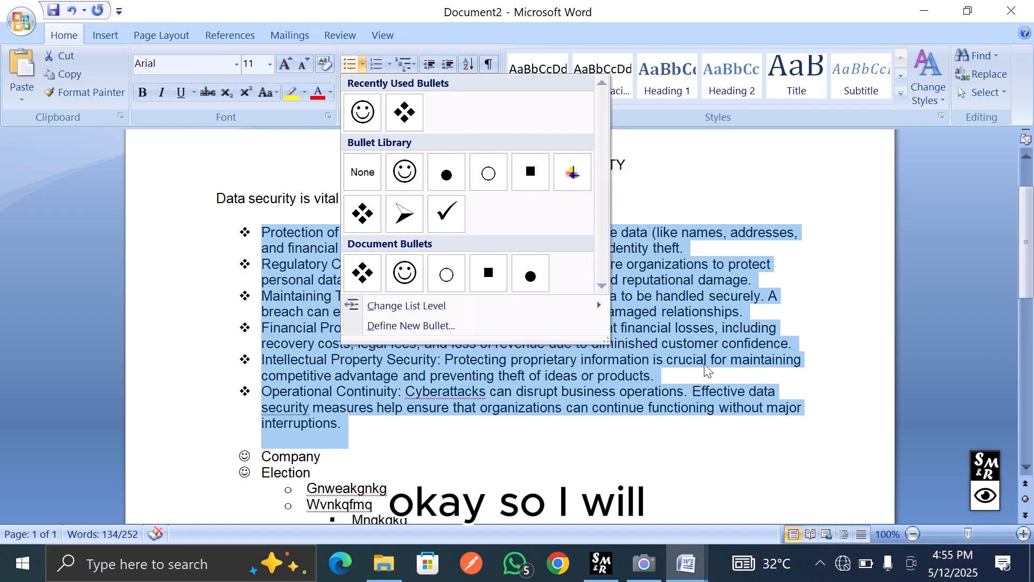
{"action": "left_click", "coordinate": [404, 113]}
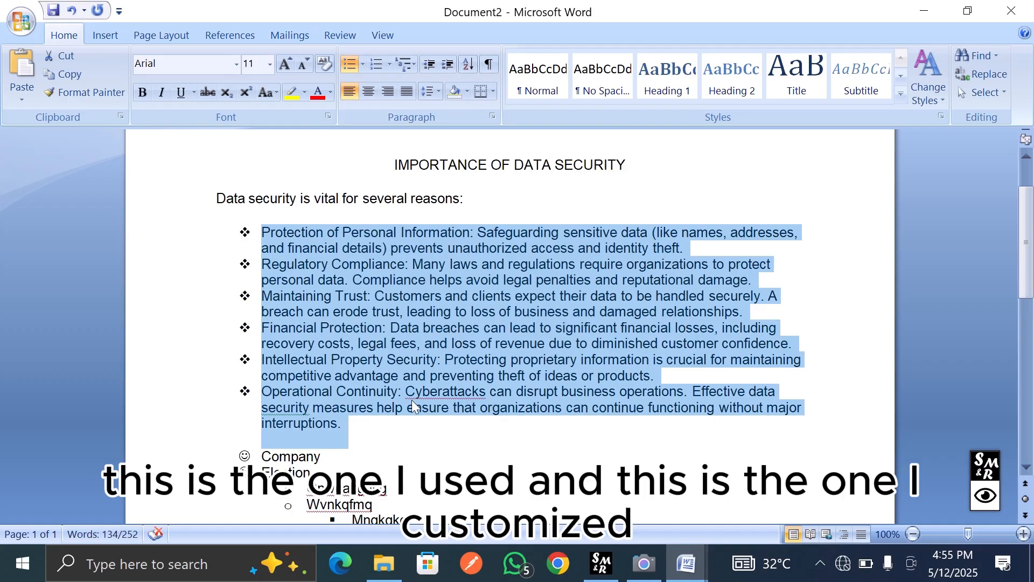
{"action": "scroll", "coordinate": [411, 400], "scroll_direction": "down", "scroll_amount": 12}
{"action": "scroll", "coordinate": [412, 399], "scroll_direction": "up", "scroll_amount": 7}
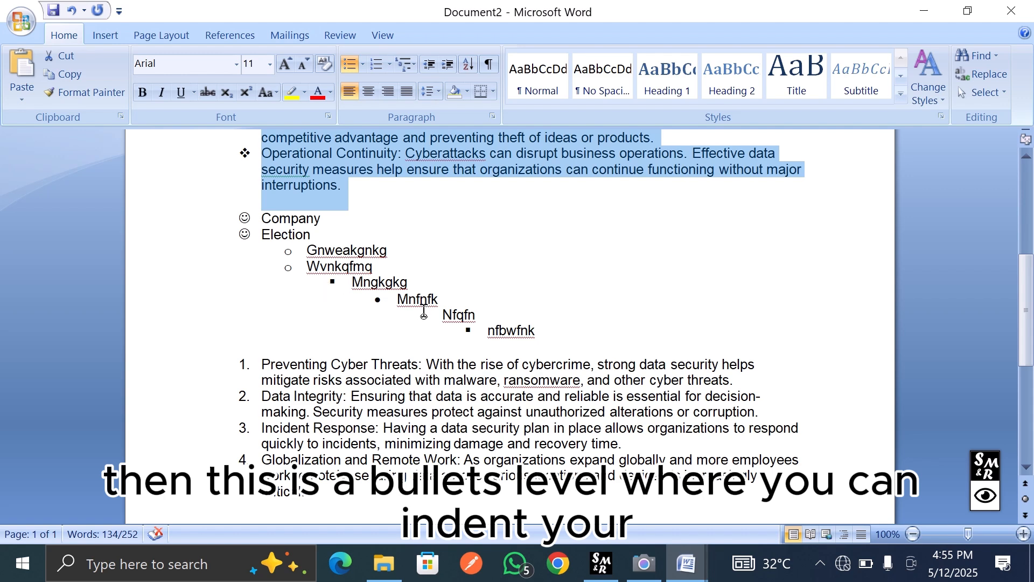
{"action": "left_click", "coordinate": [486, 260]}
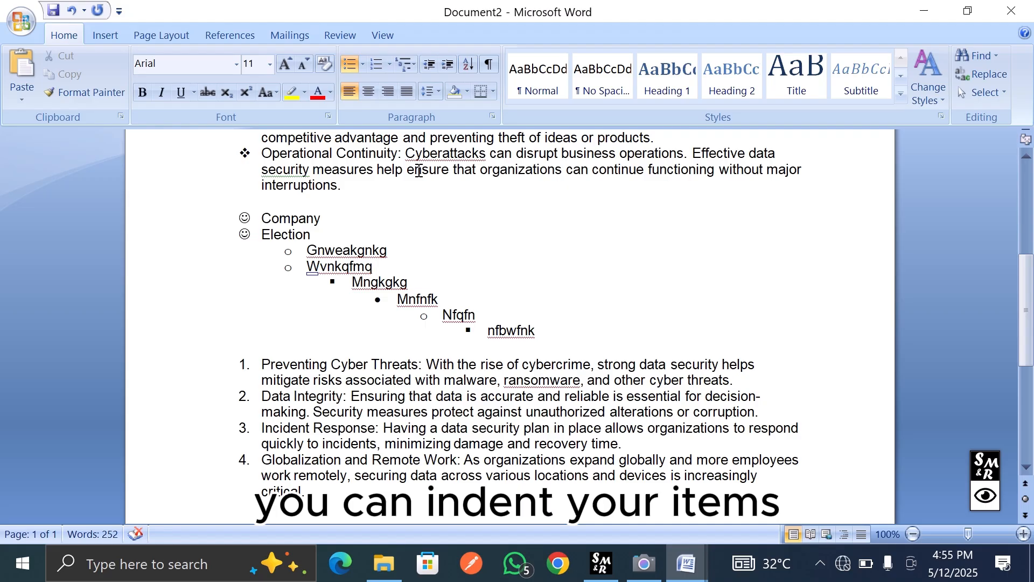
- Convert the six four-diamond reasons into a numbered list in the 1), 2), 3) format
{"action": "scroll", "coordinate": [462, 220], "scroll_direction": "up", "scroll_amount": 8}
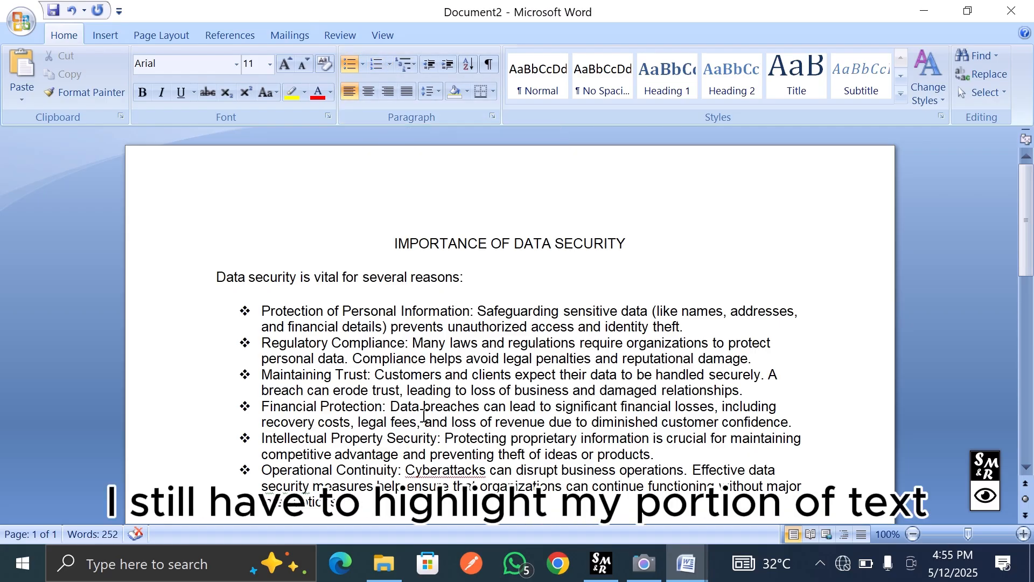
{"action": "scroll", "coordinate": [424, 415], "scroll_direction": "down", "scroll_amount": 1}
{"action": "left_click_drag", "start_coordinate": [346, 450], "coordinate": [238, 245]}
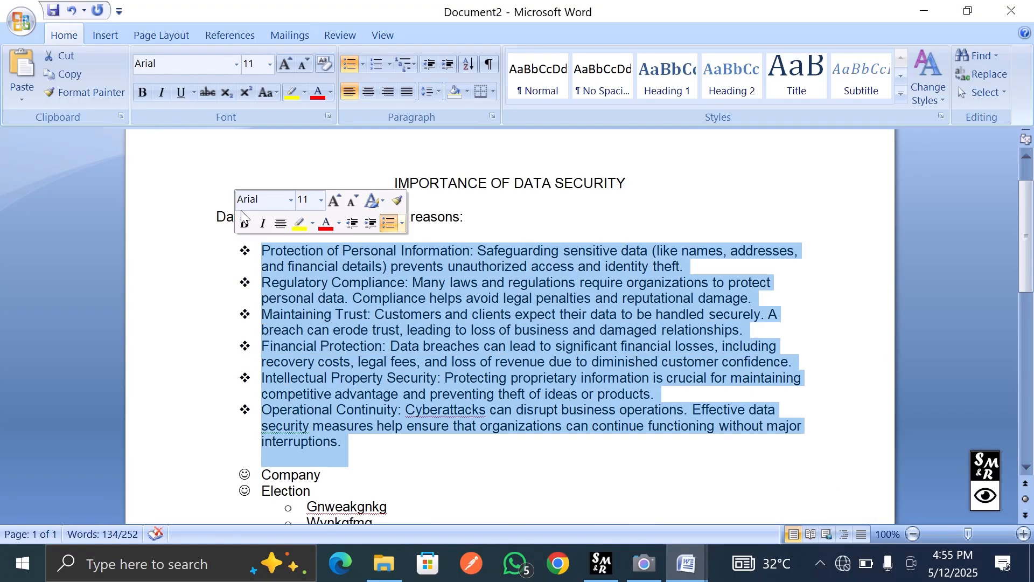
{"action": "left_click", "coordinate": [390, 66]}
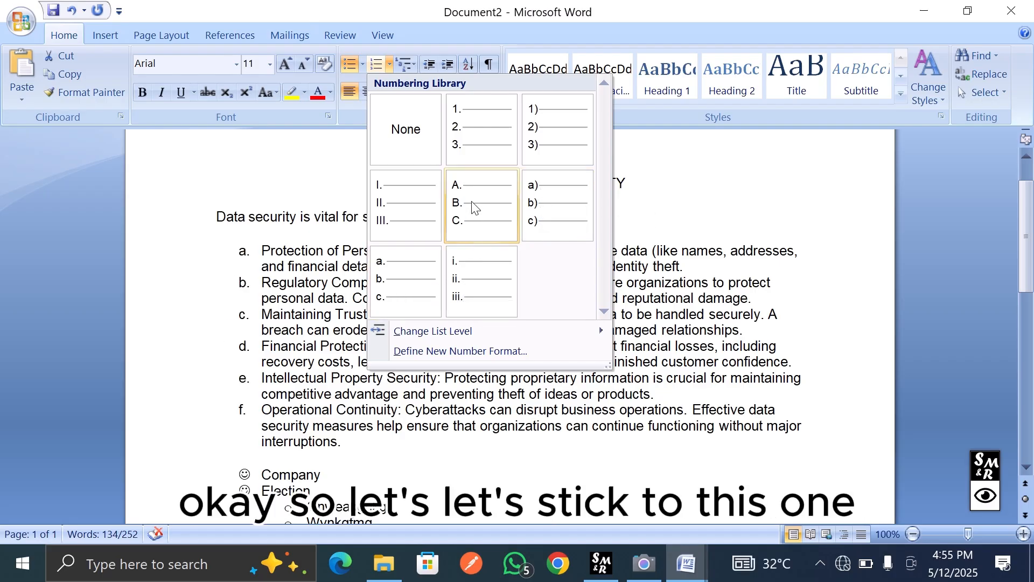
{"action": "left_click", "coordinate": [546, 127]}
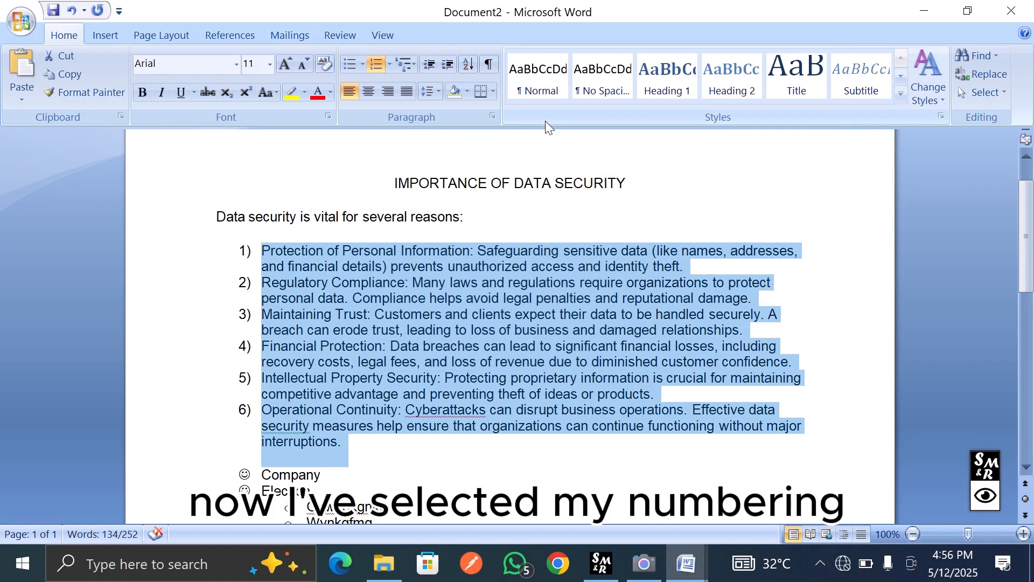
- Define a new number format for the six reasons with the A, B, C style and the Algerian font
{"action": "left_click", "coordinate": [390, 62]}
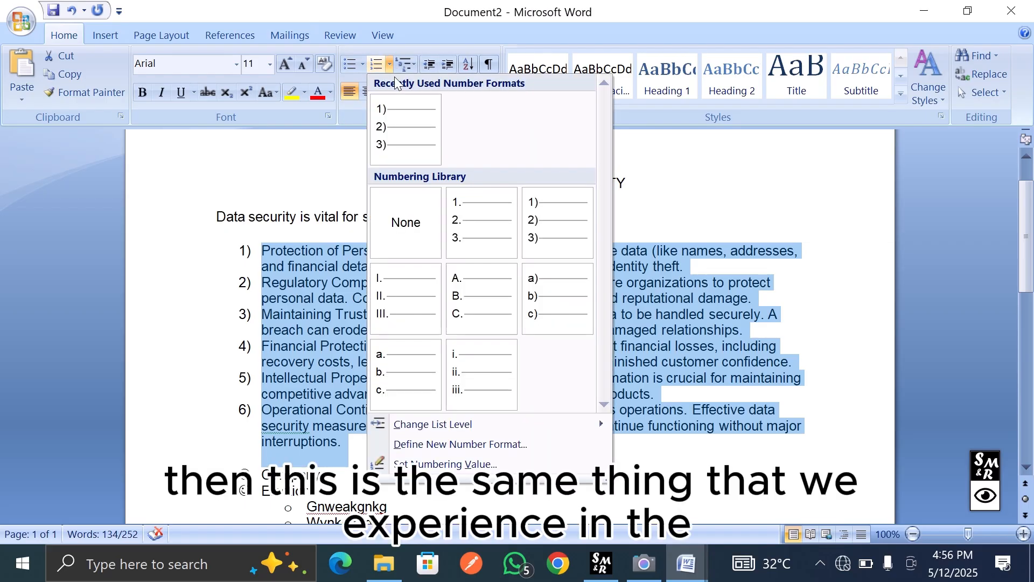
{"action": "mouse_move", "coordinate": [429, 424]}
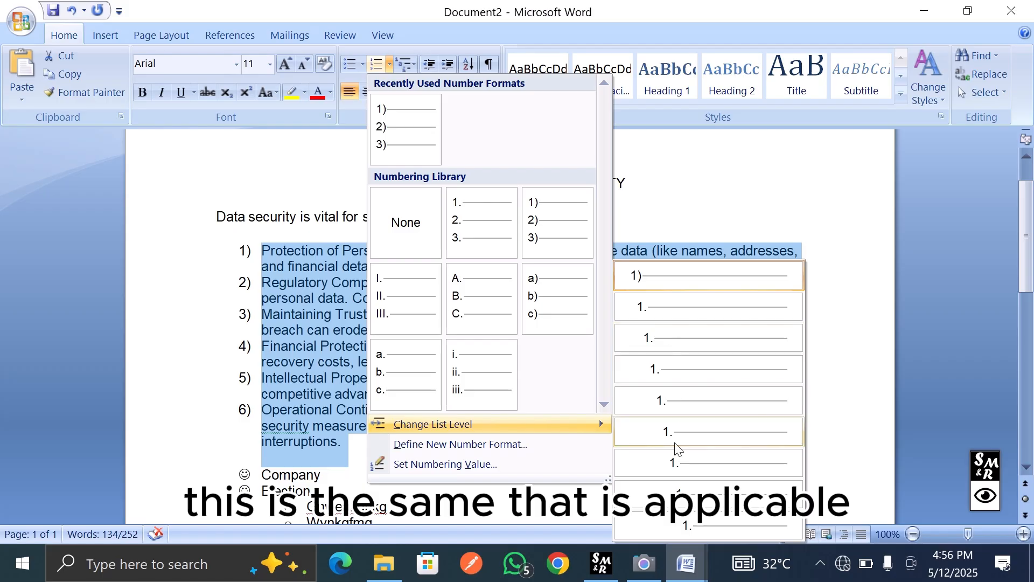
{"action": "left_click", "coordinate": [483, 445]}
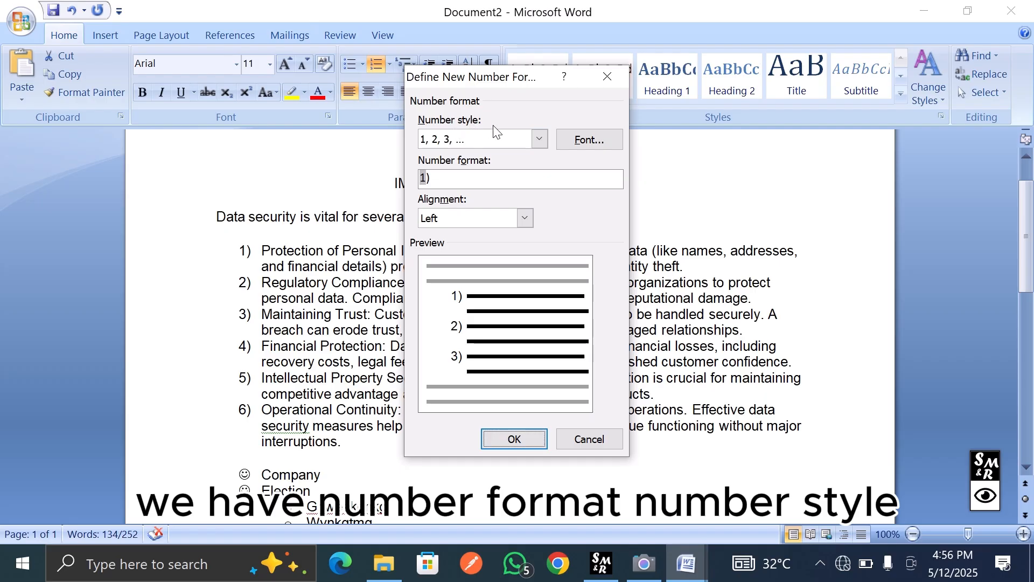
{"action": "left_click", "coordinate": [539, 139]}
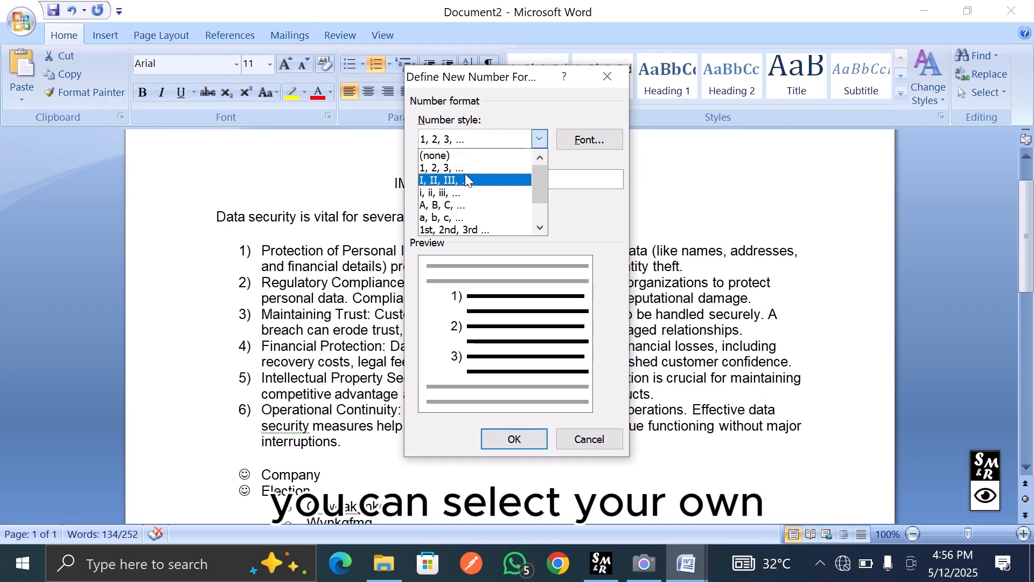
{"action": "left_click", "coordinate": [441, 205]}
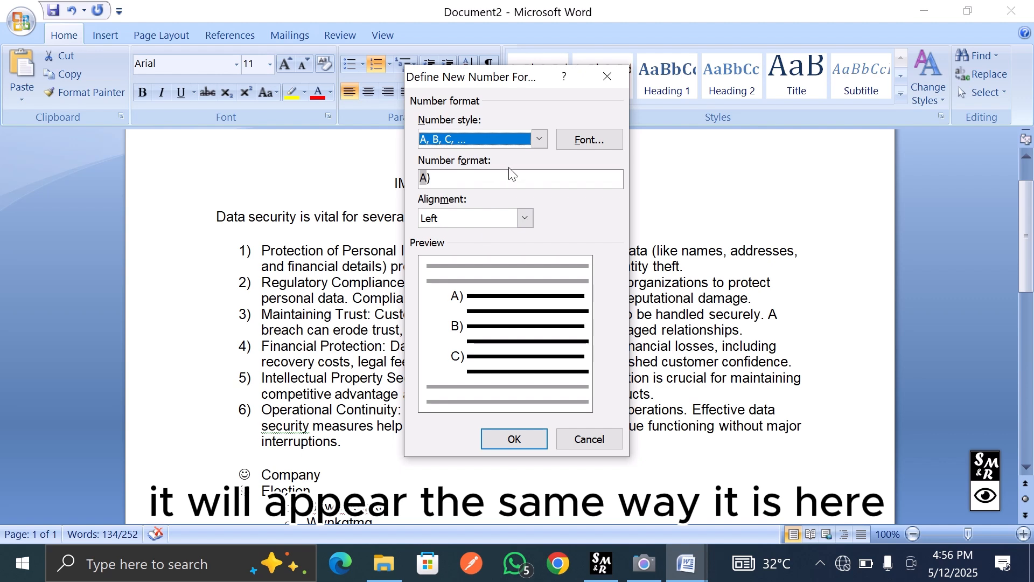
{"action": "left_click", "coordinate": [579, 140]}
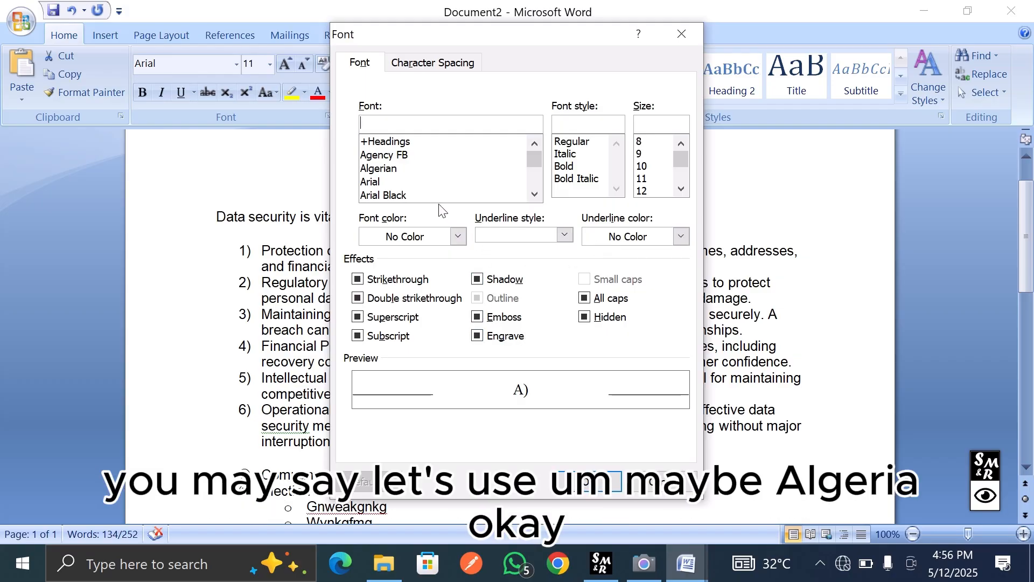
{"action": "left_click", "coordinate": [366, 172]}
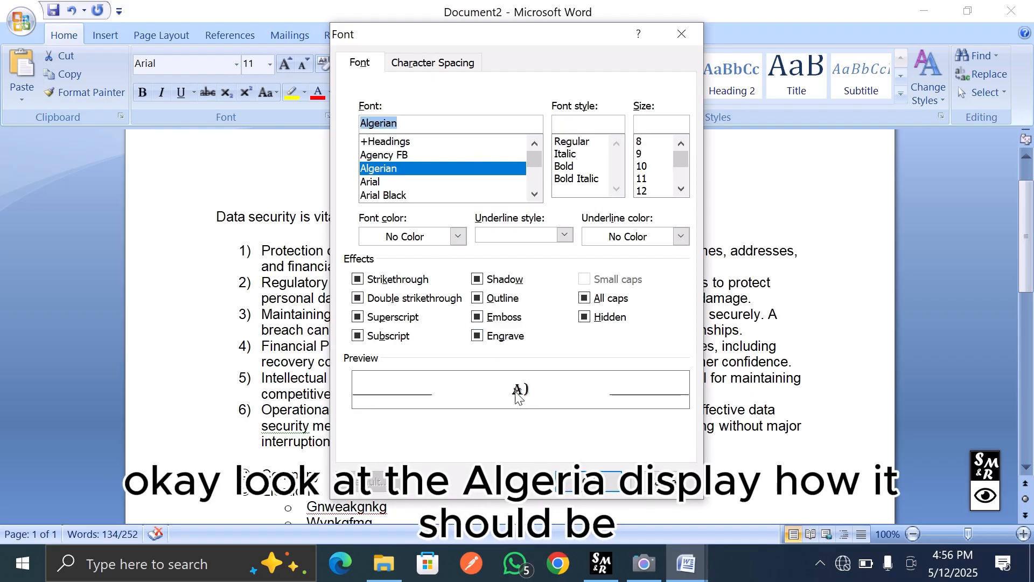
{"action": "left_click", "coordinate": [569, 480]}
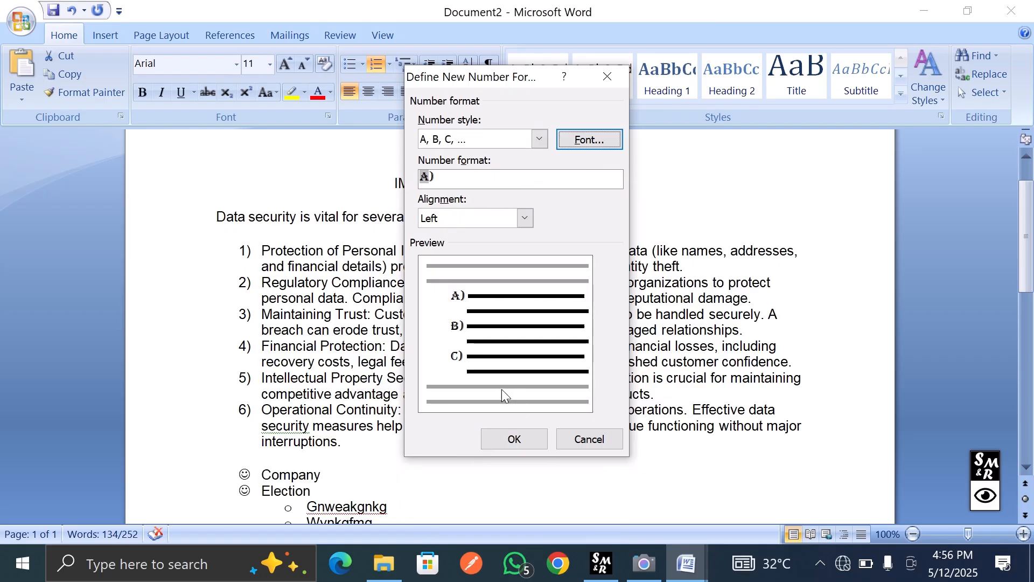
{"action": "left_click", "coordinate": [512, 441]}
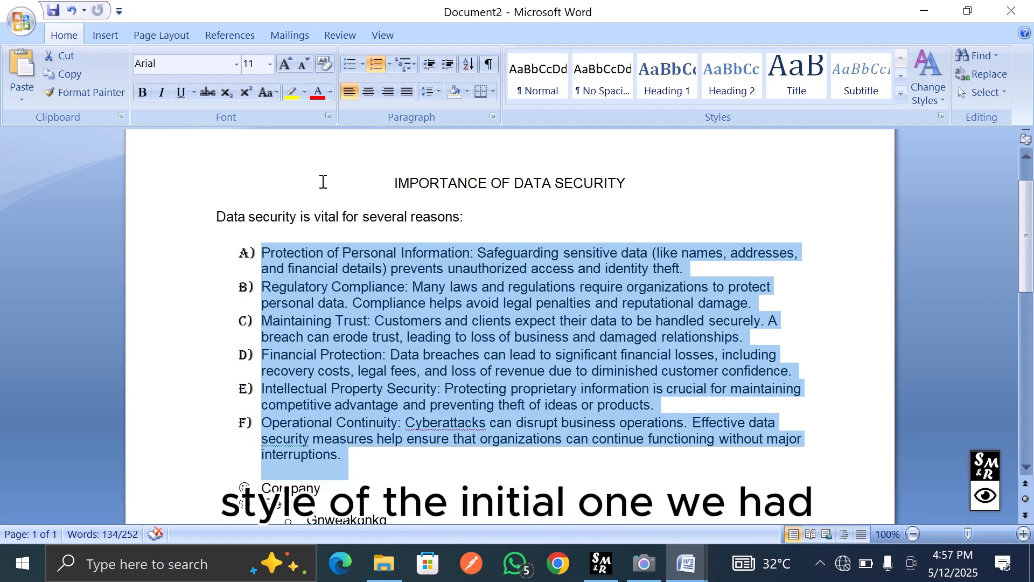
- Set the numbering value of the lettered list to start a new list at B
{"action": "left_click", "coordinate": [390, 67]}
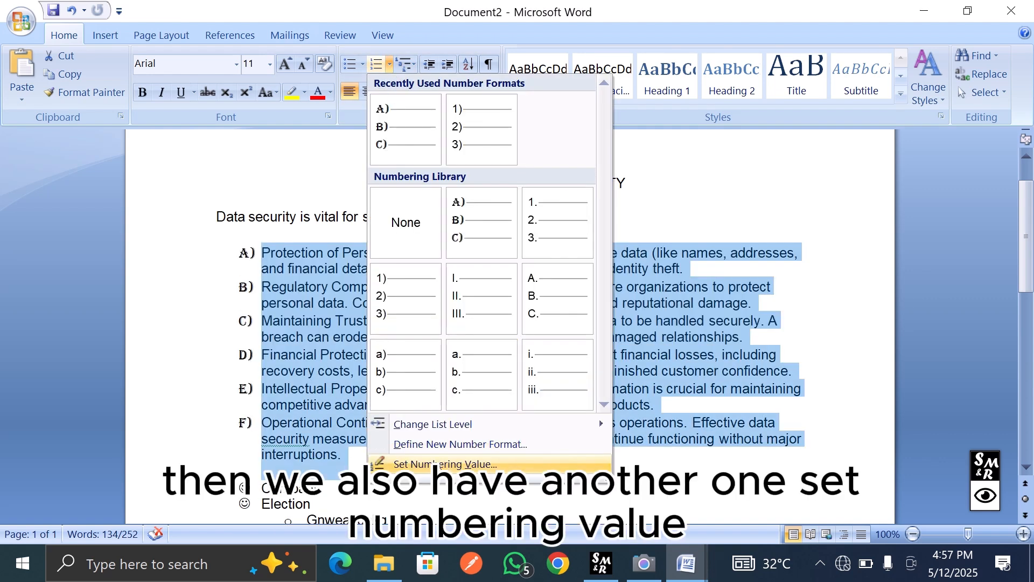
{"action": "left_click", "coordinate": [439, 464]}
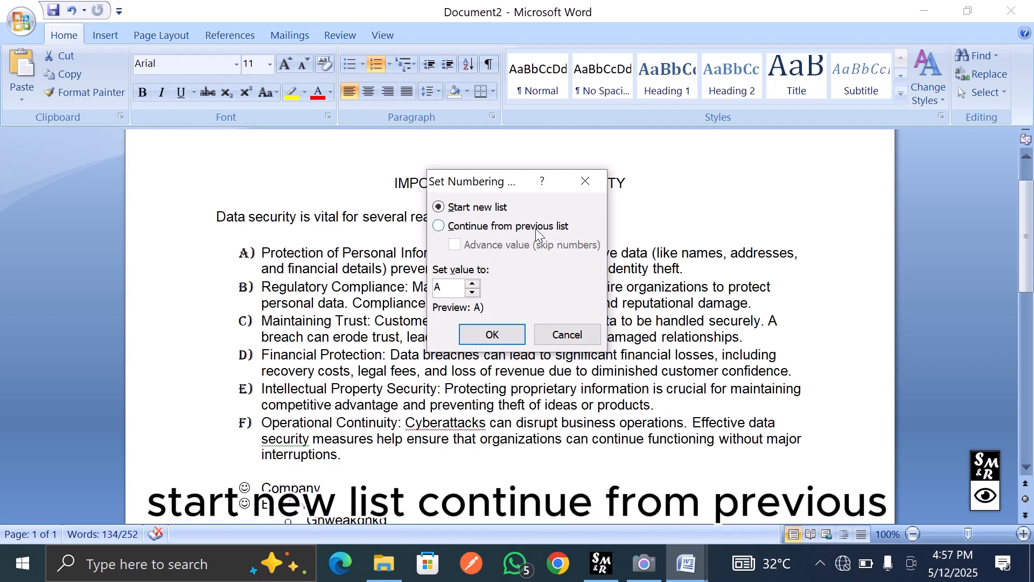
{"action": "left_click", "coordinate": [472, 284]}
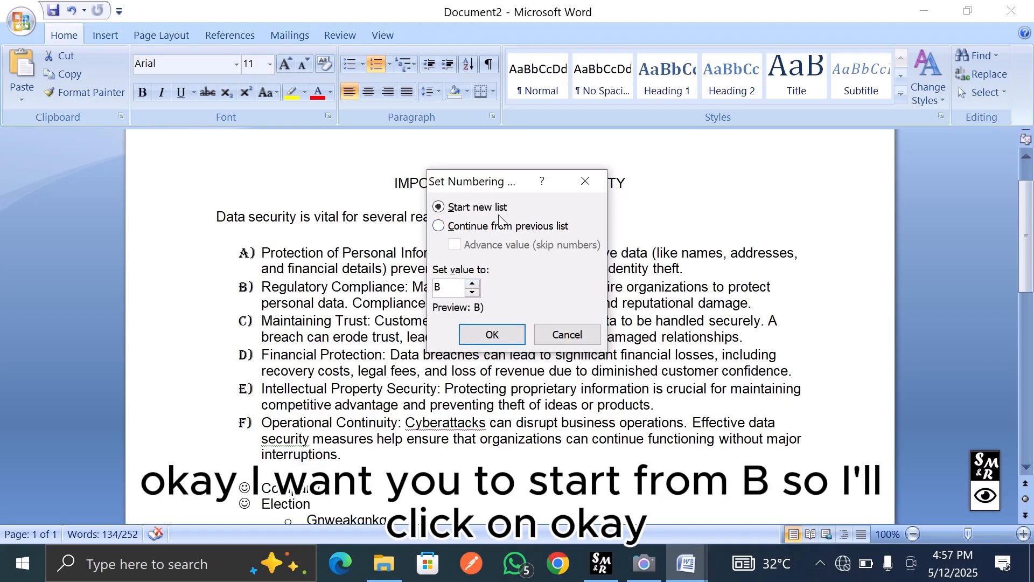
{"action": "left_click", "coordinate": [492, 335]}
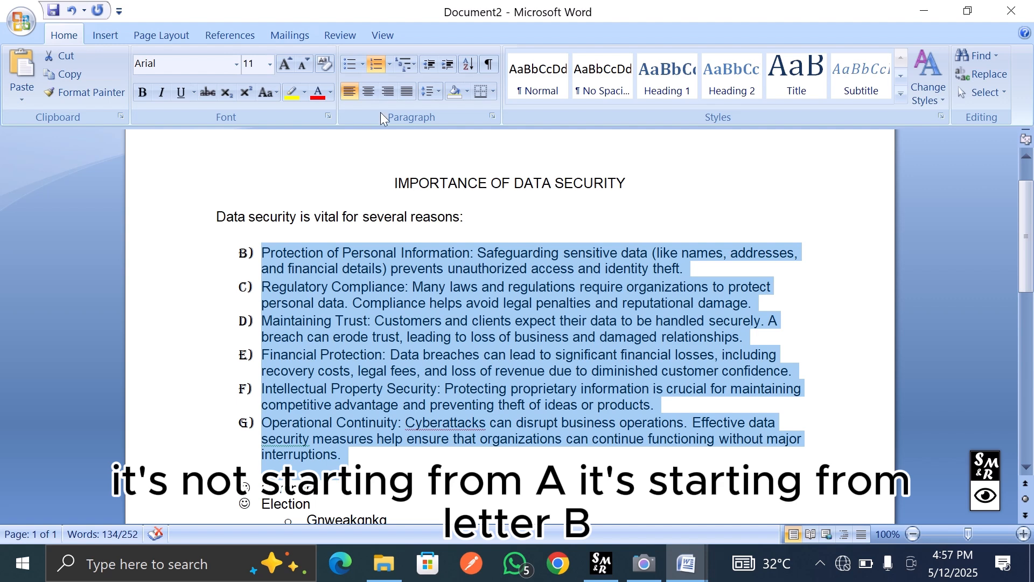
- Set the numbering value of the lettered data security reasons to start a new list at A
{"action": "left_click", "coordinate": [390, 65]}
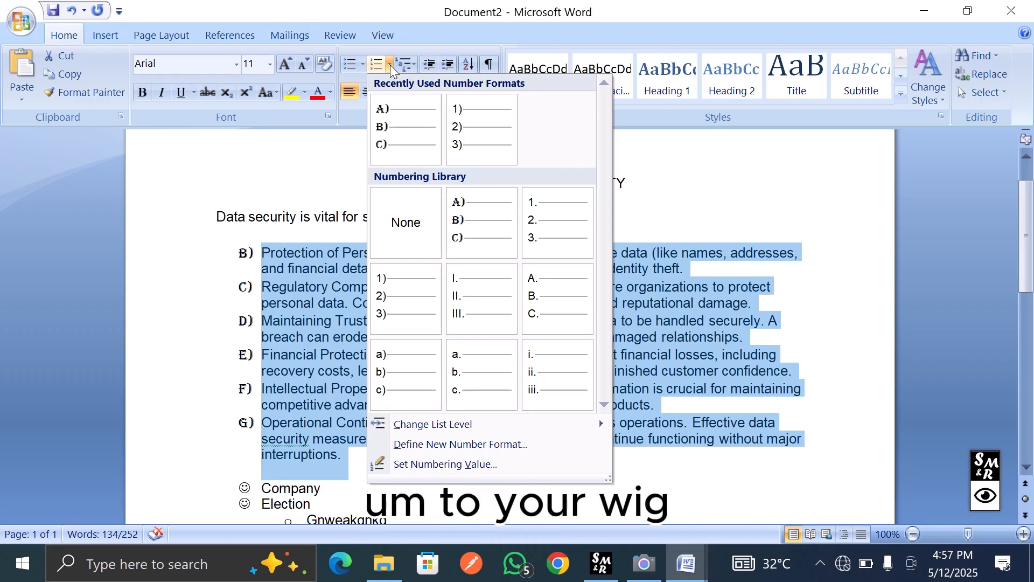
{"action": "left_click", "coordinate": [415, 464]}
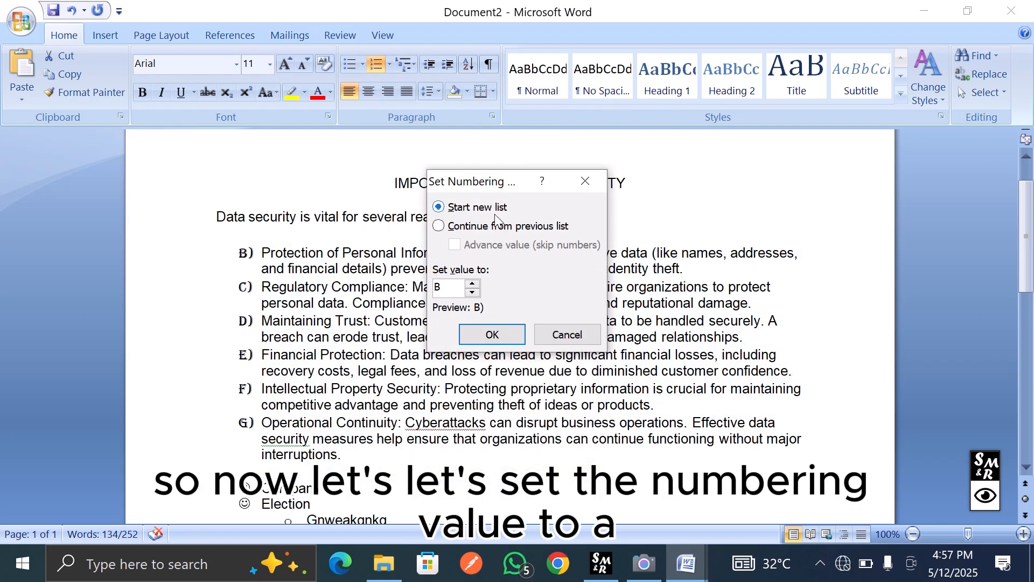
{"action": "left_click", "coordinate": [473, 284]}
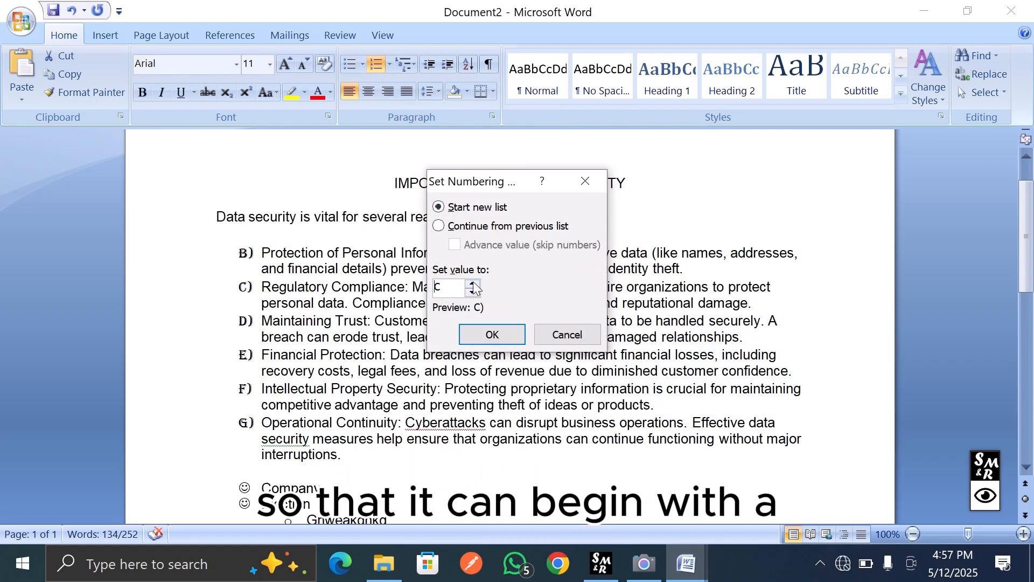
{"action": "left_click", "coordinate": [472, 292]}
{"action": "left_click", "coordinate": [472, 292]}
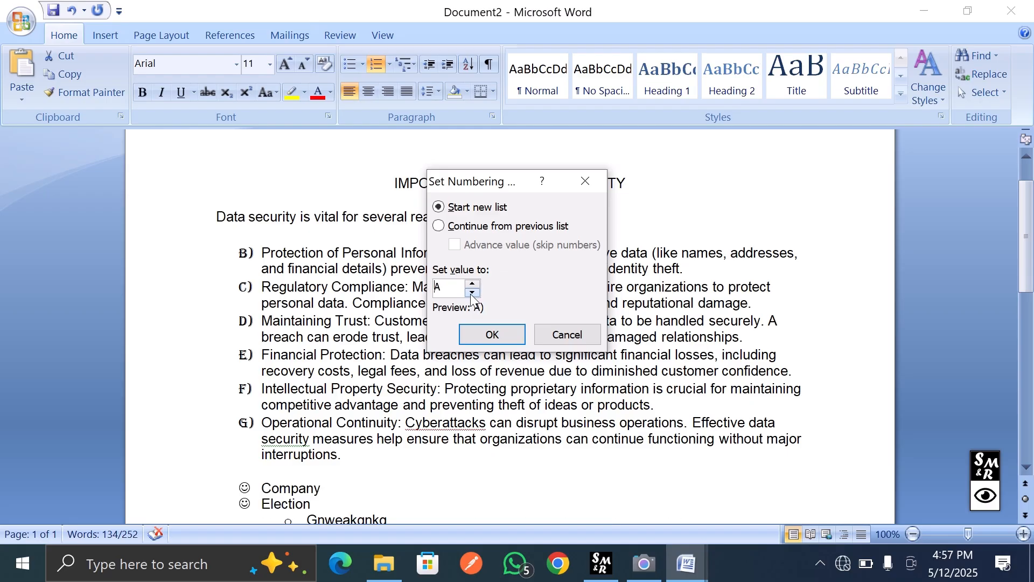
{"action": "left_click", "coordinate": [494, 334]}
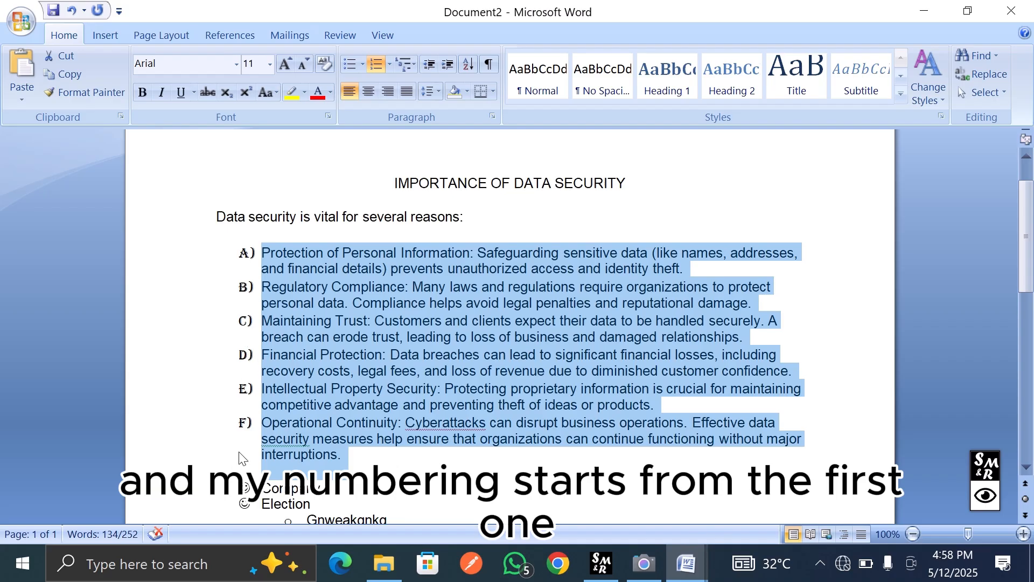
- Preview the available multilevel list styles for the selected reasons without applying one
{"action": "left_click", "coordinate": [415, 63]}
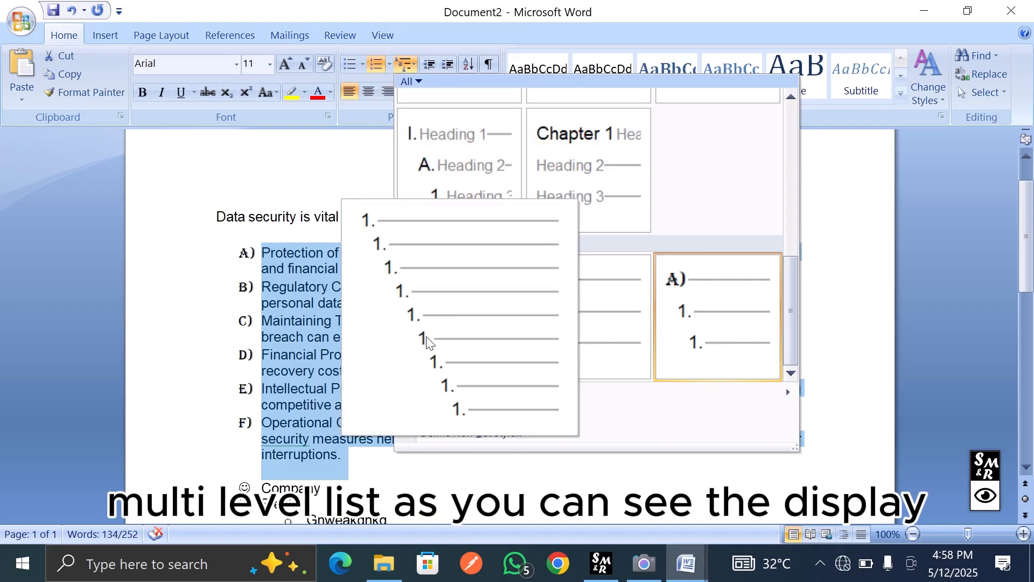
{"action": "mouse_move", "coordinate": [425, 341]}
{"action": "mouse_move", "coordinate": [605, 334]}
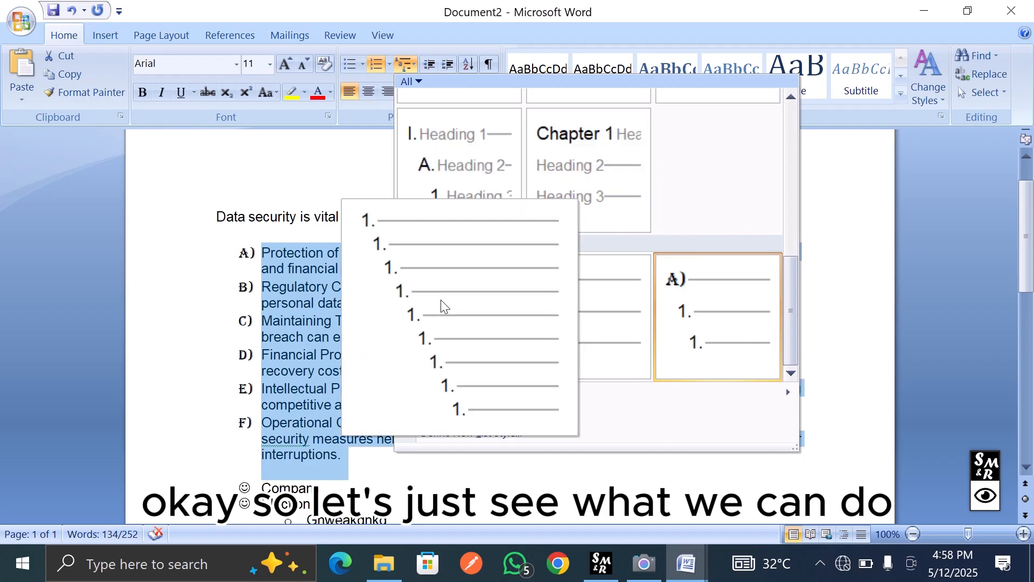
{"action": "left_click", "coordinate": [324, 168]}
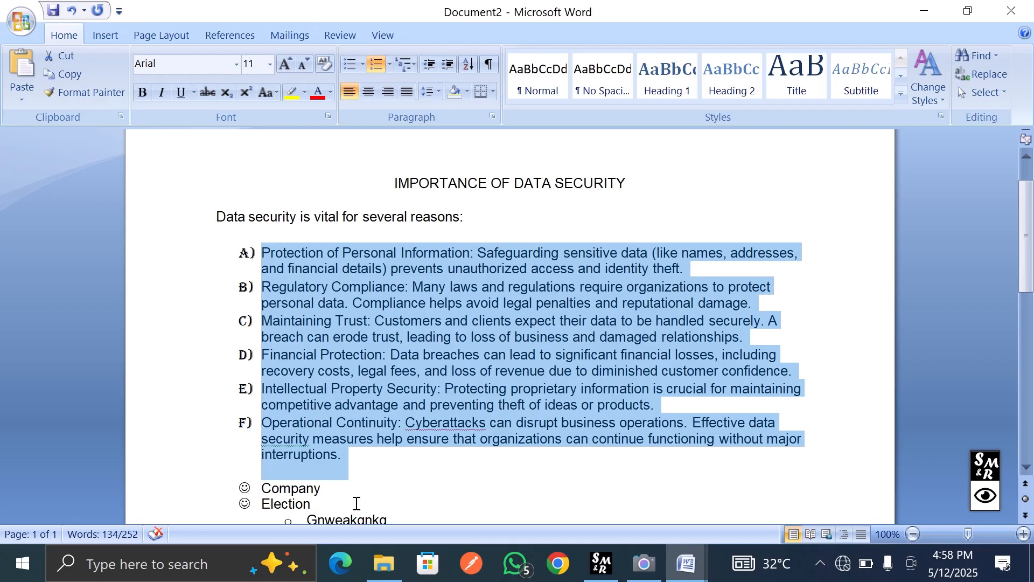
- Add an empty item below "Nfbwfnk" and promote it to the top level of the Company and Election list
{"action": "scroll", "coordinate": [356, 503], "scroll_direction": "down", "scroll_amount": 10}
{"action": "scroll", "coordinate": [357, 503], "scroll_direction": "up", "scroll_amount": 3}
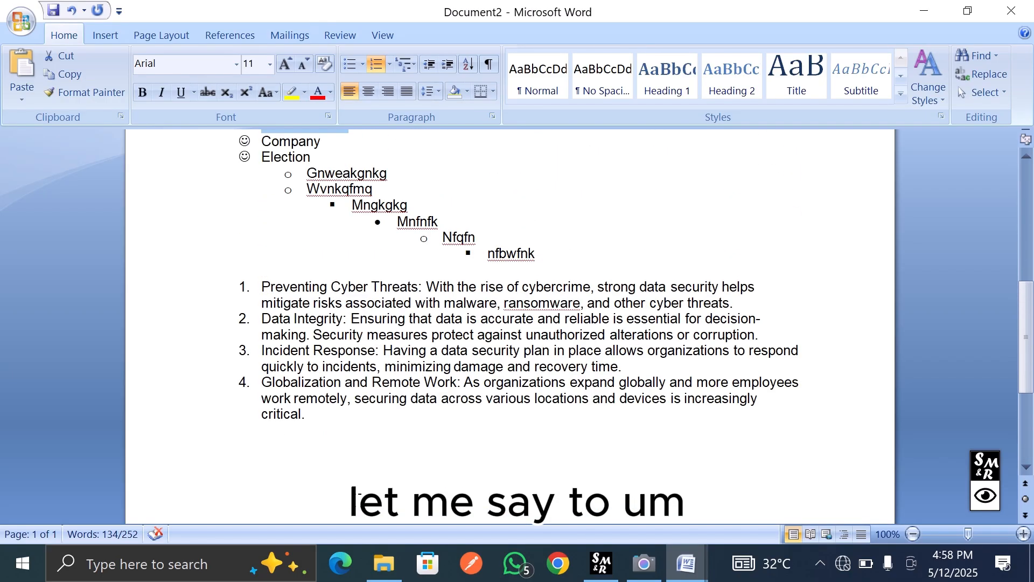
{"action": "left_click", "coordinate": [560, 253]}
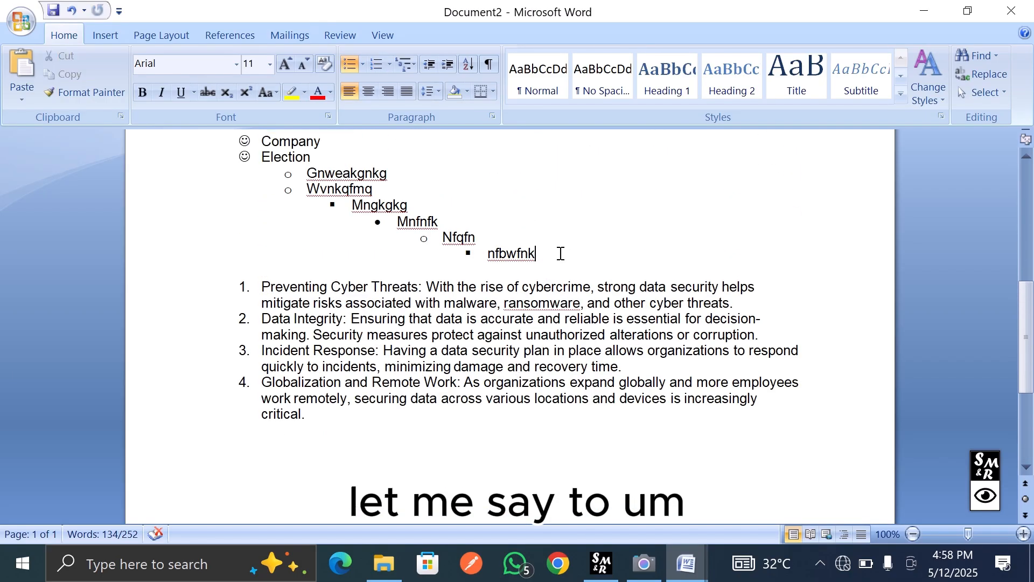
{"action": "key", "text": "Return"}
{"action": "key", "text": "shift+Tab"}
{"action": "key", "text": "shift+Tab"}
{"action": "key", "text": "shift+Tab"}
{"action": "key", "text": "shift+Tab"}
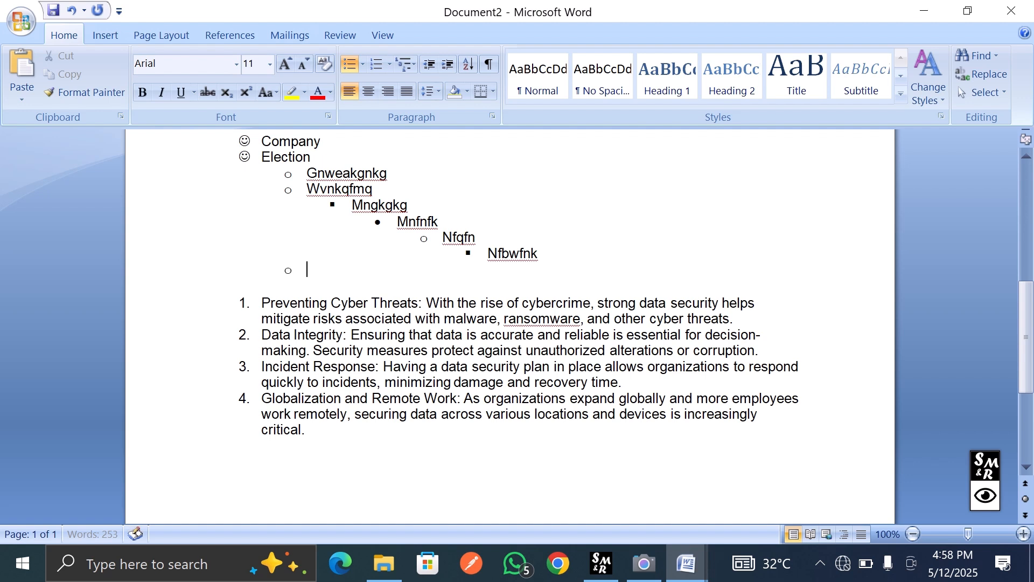
{"action": "key", "text": "shift+Tab"}
- Number the list's top level in the 1., 2., 3. format, then replace it with the 1), a), i) multilevel style
{"action": "left_click", "coordinate": [387, 65]}
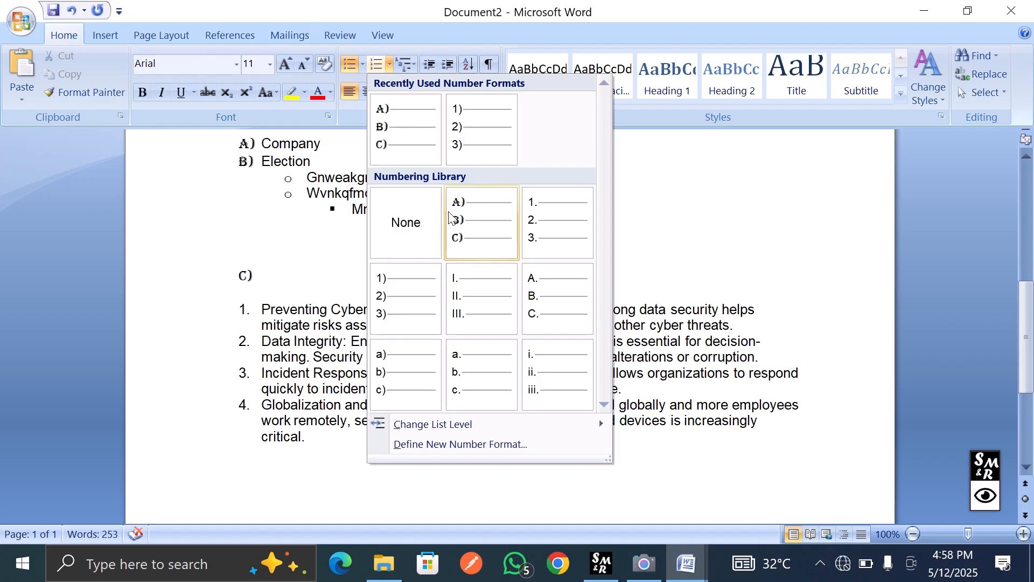
{"action": "left_click", "coordinate": [540, 222]}
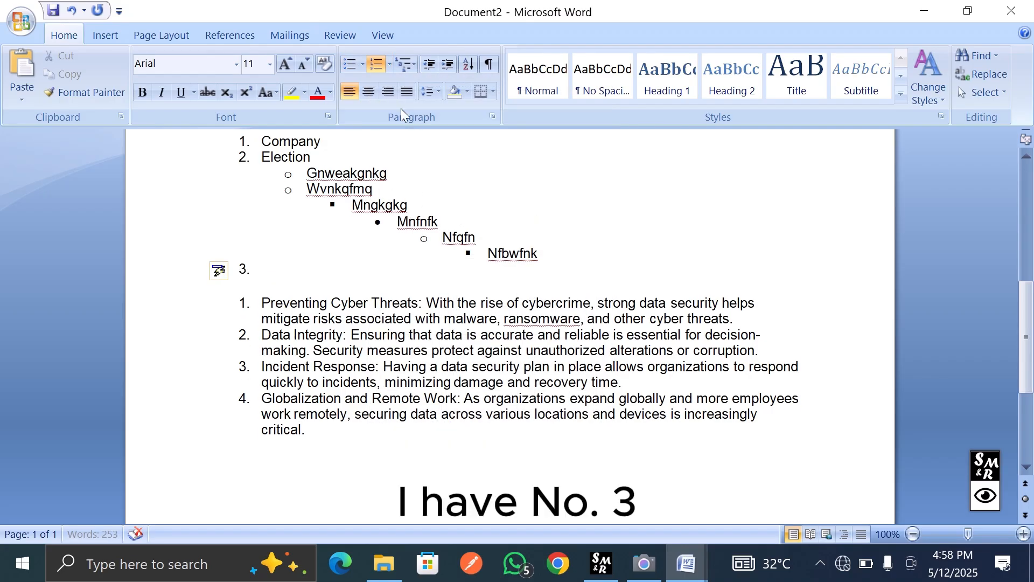
{"action": "left_click", "coordinate": [415, 63]}
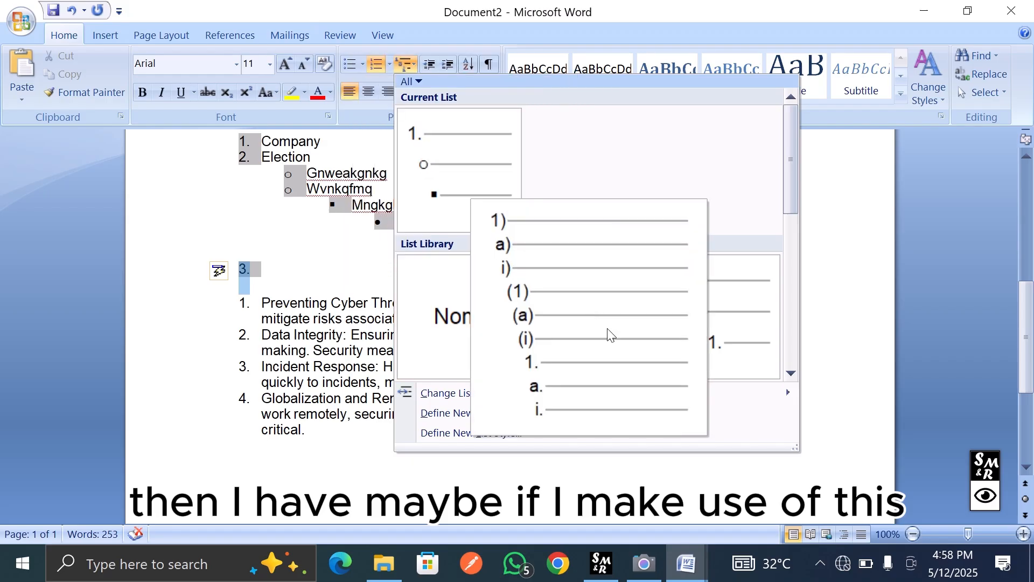
{"action": "left_click", "coordinate": [607, 329]}
- Enter "Mfnwfnwnk" as item 3) and "Bnnkgegkwfm" as its second-level sub-item a)
{"action": "type", "text": "m"}
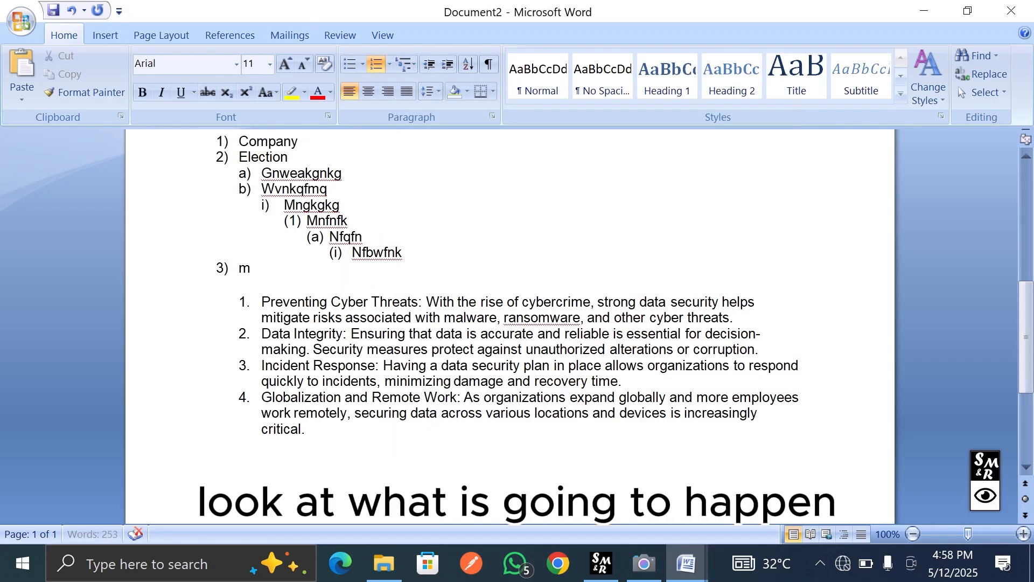
{"action": "type", "text": "fnwfnwnk"}
{"action": "key", "text": "Return"}
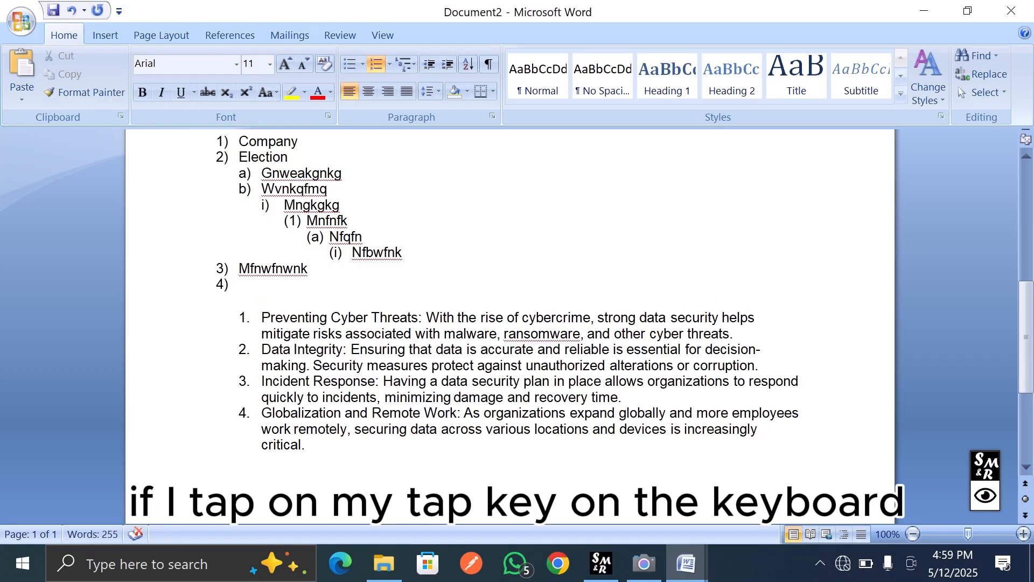
{"action": "key", "text": "Tab"}
{"action": "type", "text": "bnnkgegk"}
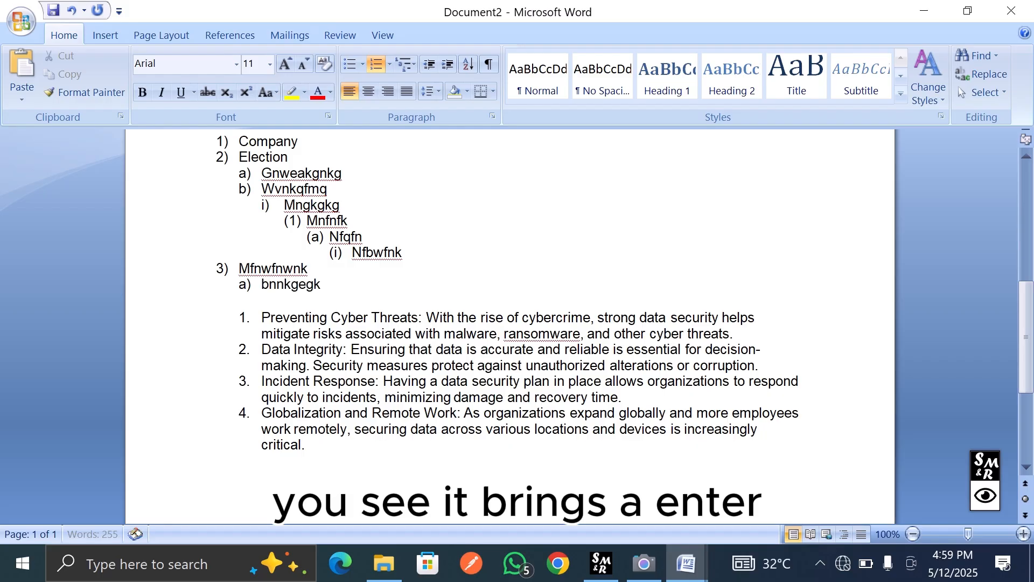
{"action": "type", "text": "wfm"}
{"action": "key", "text": "Return"}
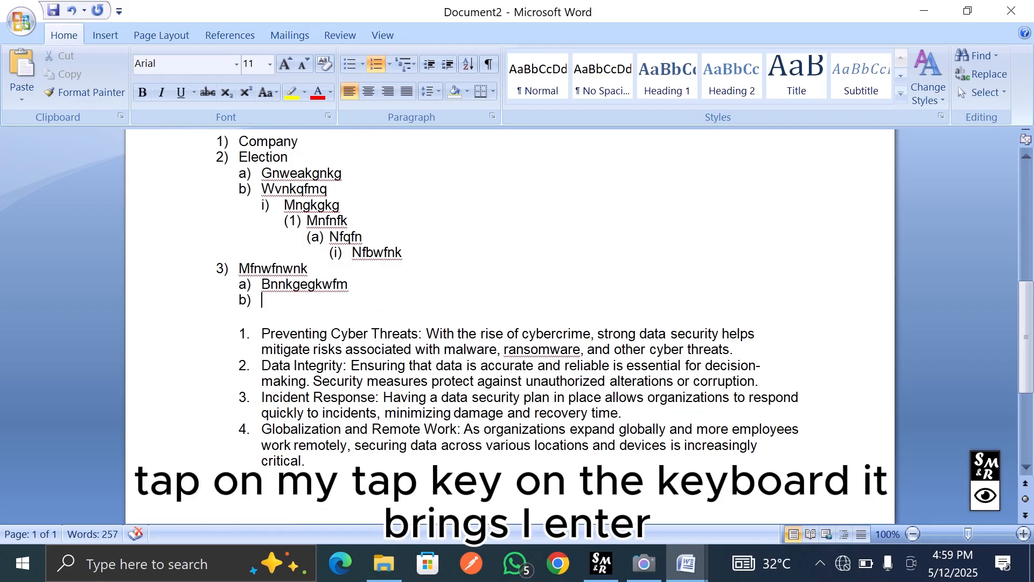
- Add "Kmekggkwgw" and "Kgegmelg" as third-level items i) and ii) under "Bnnkgegkwfm"
{"action": "key", "text": "Tab"}
{"action": "type", "text": "kmekggkwg"}
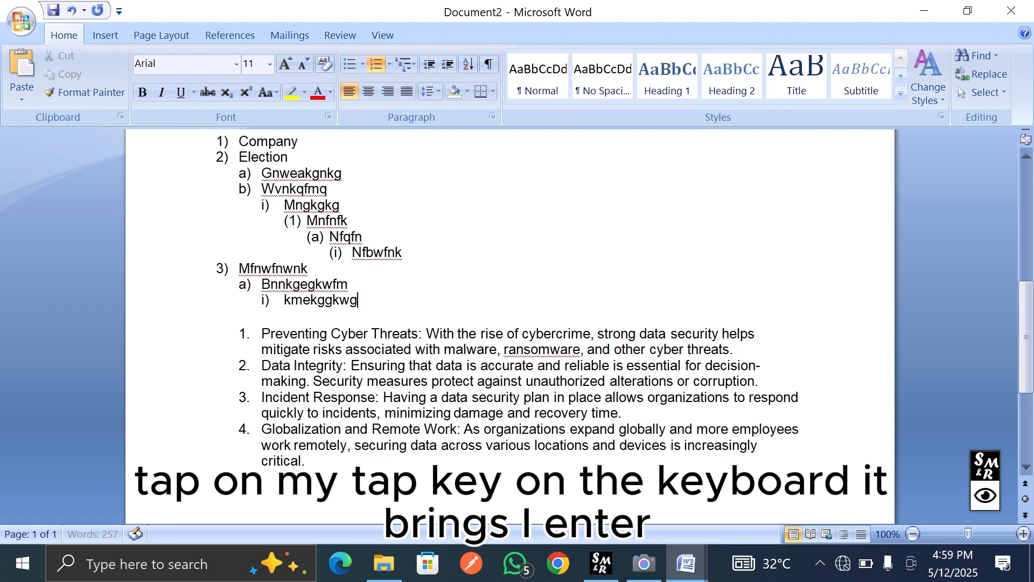
{"action": "type", "text": "w"}
{"action": "key", "text": "Return"}
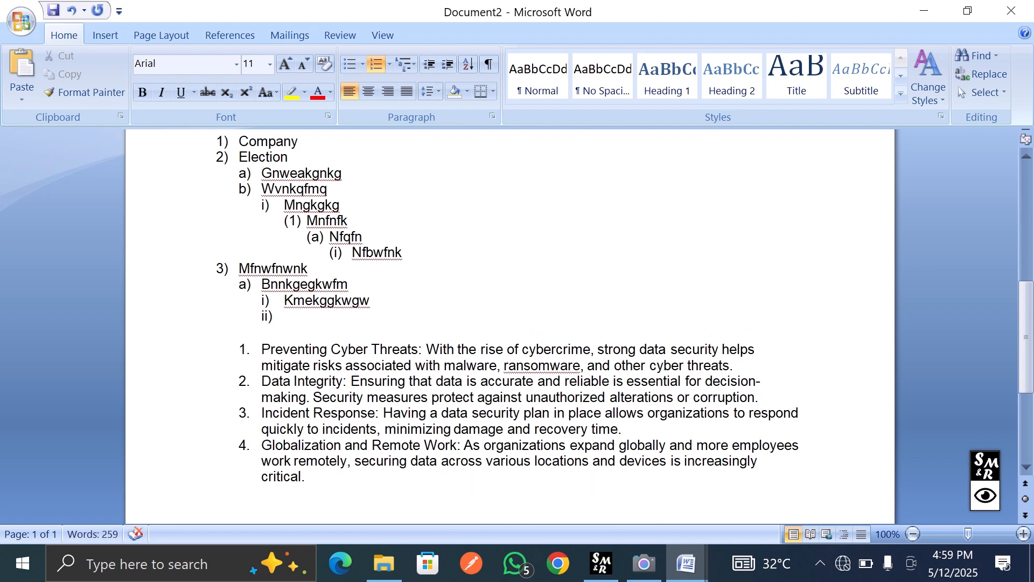
{"action": "type", "text": "kgegmelg"}
{"action": "key", "text": "Return"}
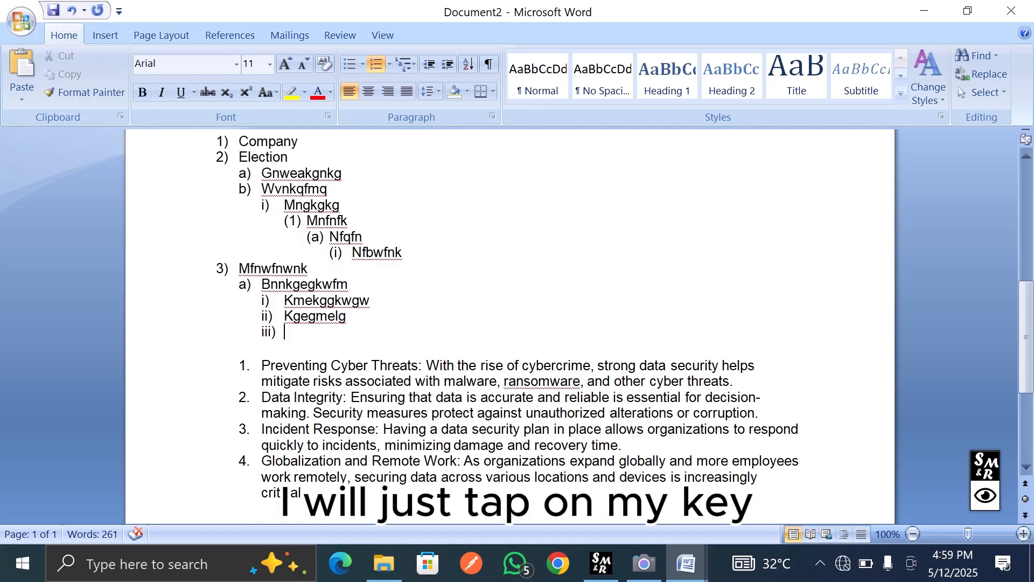
- Demote the next item to the deepest list level, promote it back to the fourth level (1), and enter "Bfwnf"
{"action": "key", "text": "Tab"}
{"action": "key", "text": "Tab"}
{"action": "key", "text": "Tab"}
{"action": "key", "text": "Tab"}
{"action": "key", "text": "Tab"}
{"action": "key", "text": "Tab"}
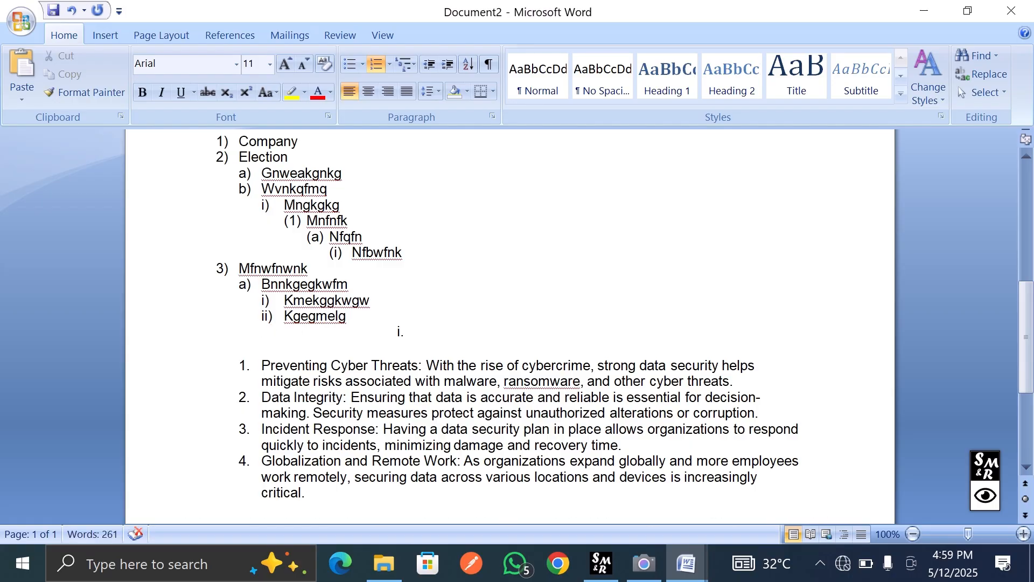
{"action": "key", "text": "shift+Tab"}
{"action": "key", "text": "shift+Tab"}
{"action": "key", "text": "shift+Tab"}
{"action": "key", "text": "shift+Tab"}
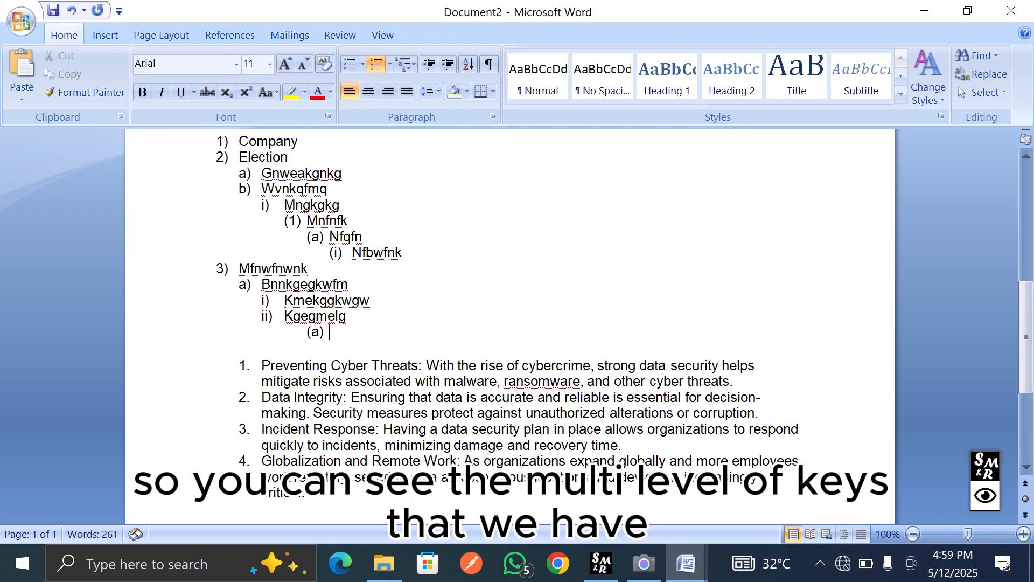
{"action": "type", "text": "bfwnf"}
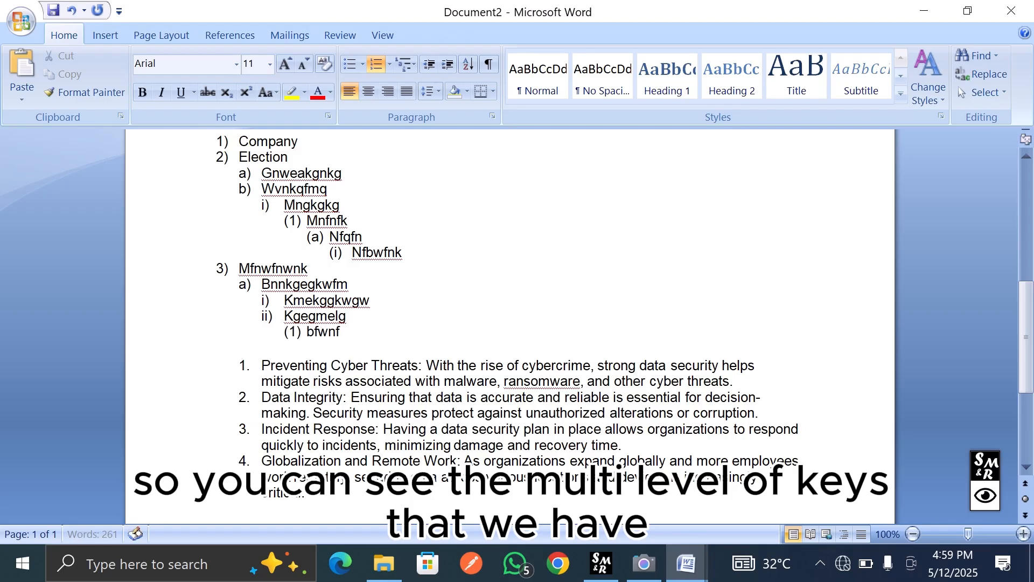
{"action": "key", "text": "Return"}
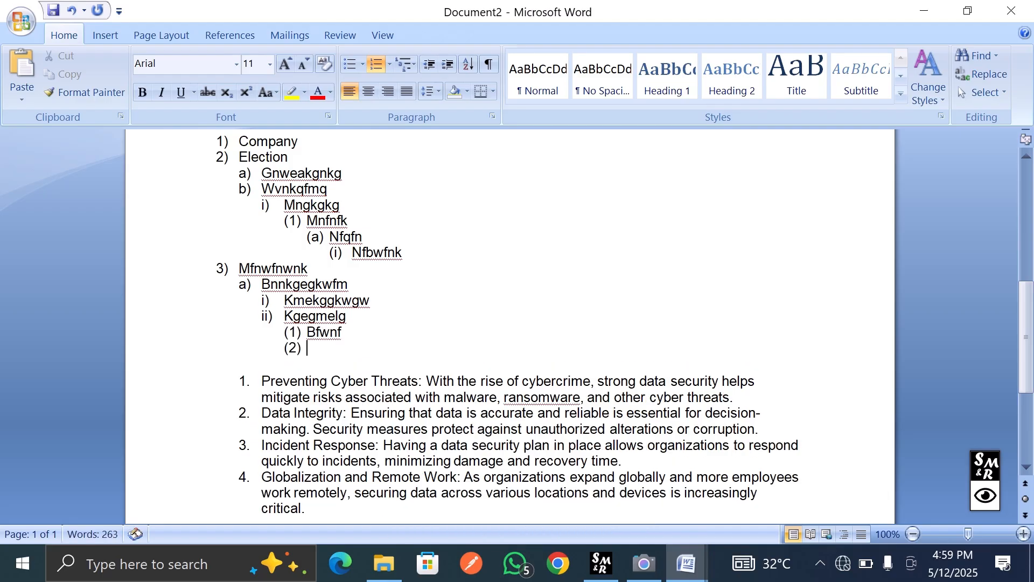
- Add "Lmgiwg" and "Knfwk" as fifth-level items (a) and (b) under "Bfwnf"
{"action": "key", "text": "Tab"}
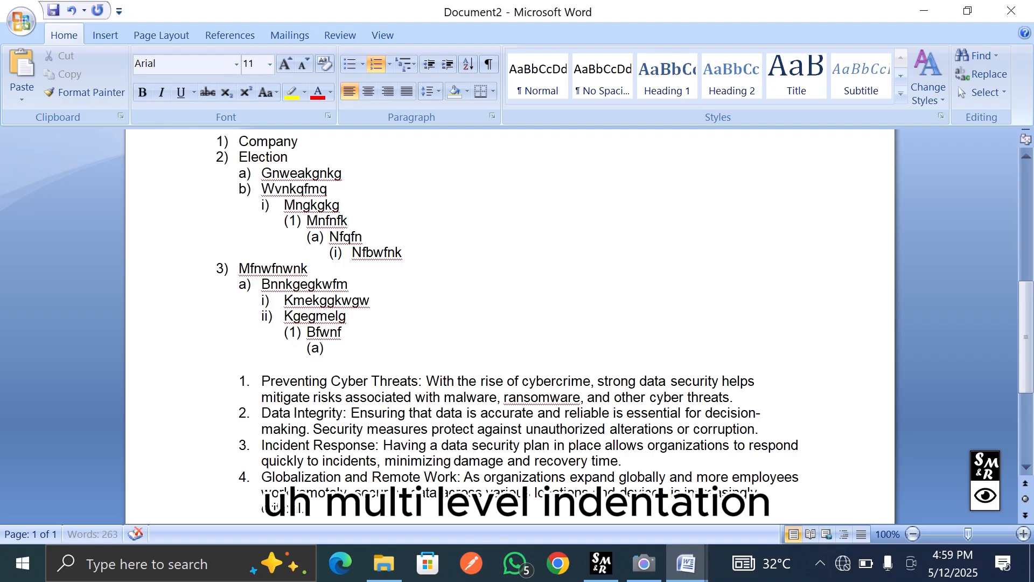
{"action": "type", "text": "Imgiwg"}
{"action": "key", "text": "Return"}
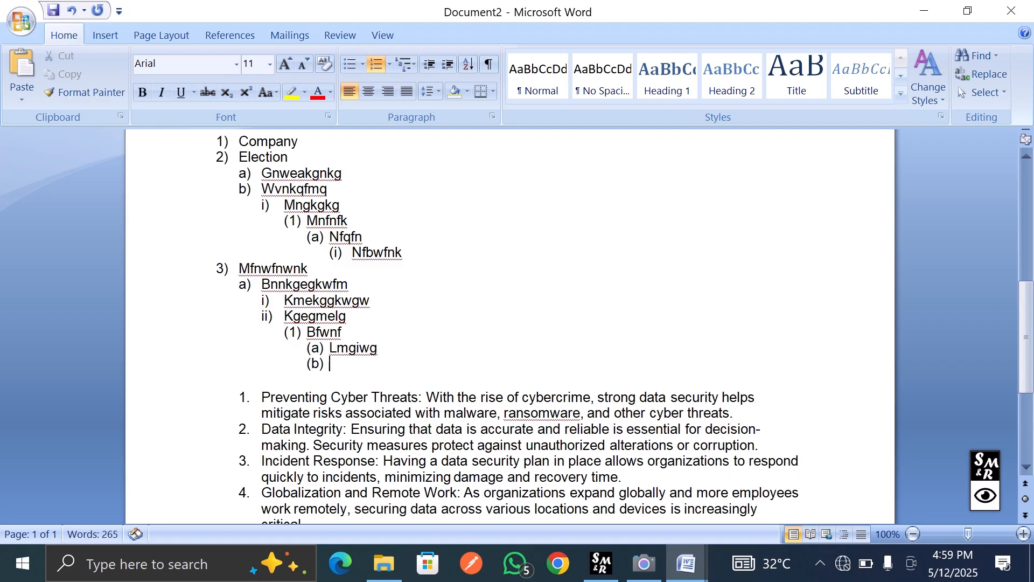
{"action": "type", "text": "knfwk"}
{"action": "key", "text": "Return"}
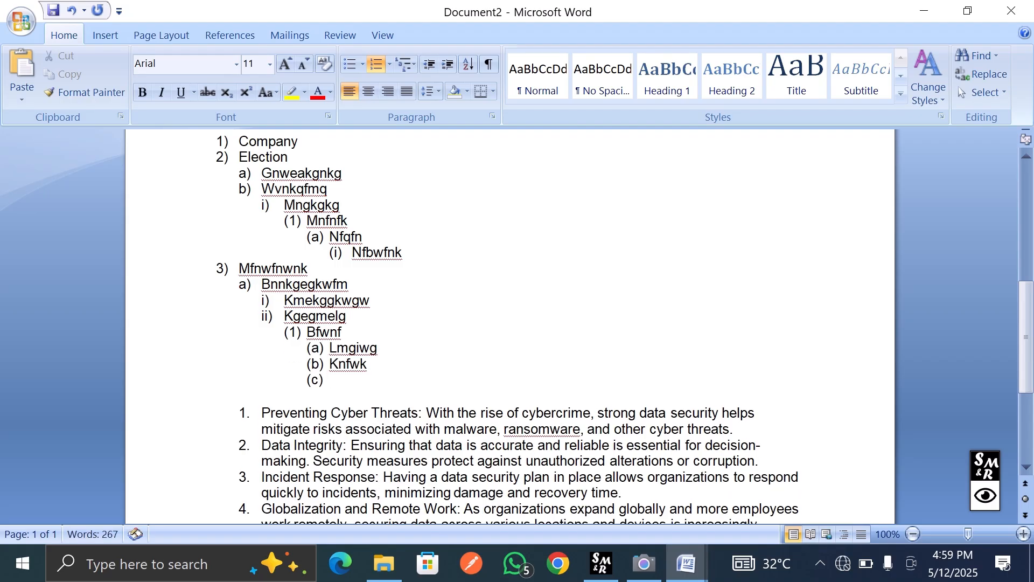
- Add "Nekg" as sixth-level item (i) under "Knfwk" and demote the empty item after it to the deepest level
{"action": "key", "text": "Tab"}
{"action": "type", "text": "nekg"}
{"action": "key", "text": "Return"}
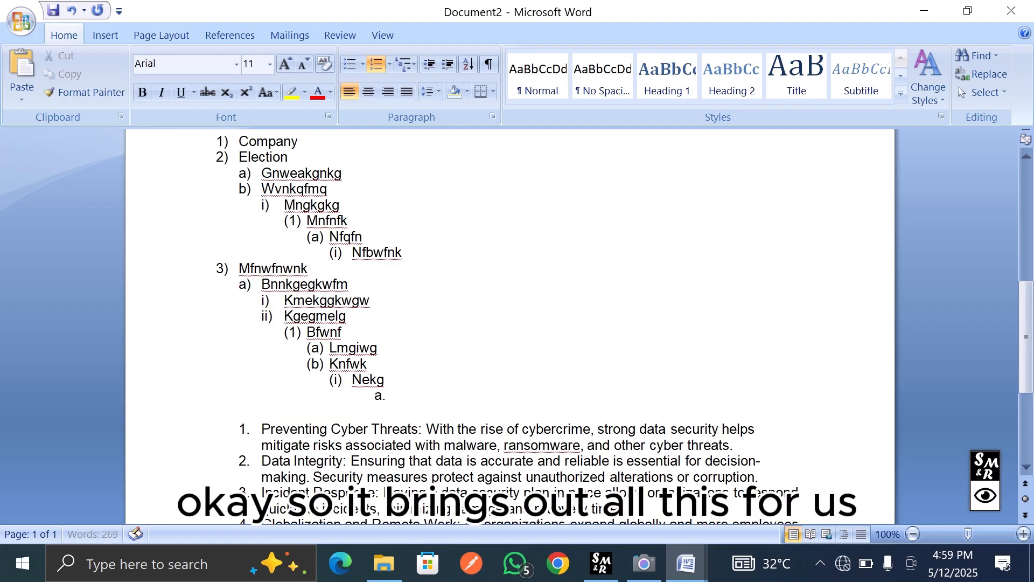
{"action": "key", "text": "Tab"}
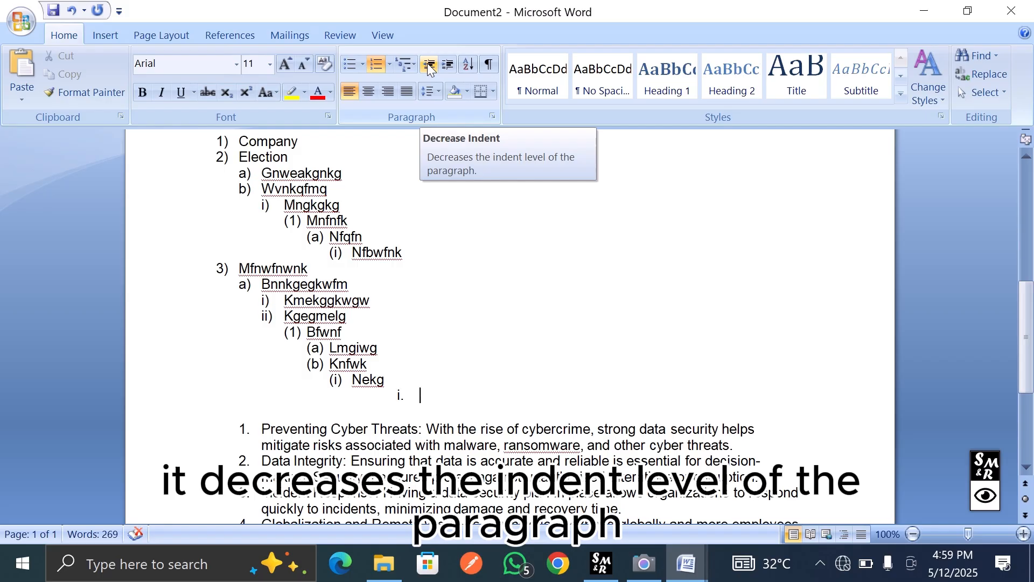
- Select the four numbered paragraphs from Preventing Cyber Threats to Globalization and Remote Work and decrease their indent once
{"action": "scroll", "coordinate": [455, 305], "scroll_direction": "down", "scroll_amount": 5}
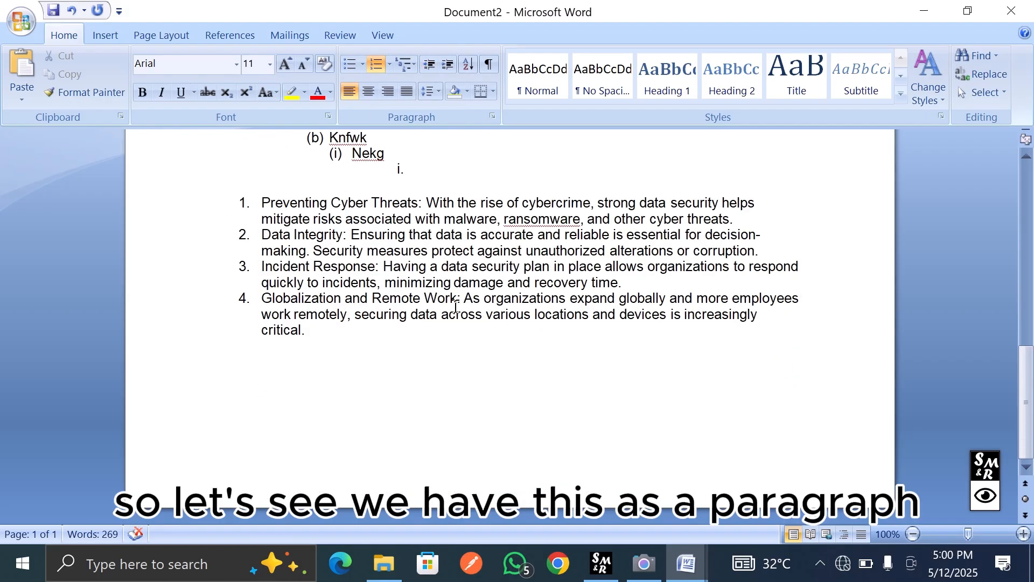
{"action": "left_click", "coordinate": [315, 335]}
{"action": "left_click_drag", "start_coordinate": [316, 335], "coordinate": [240, 203]}
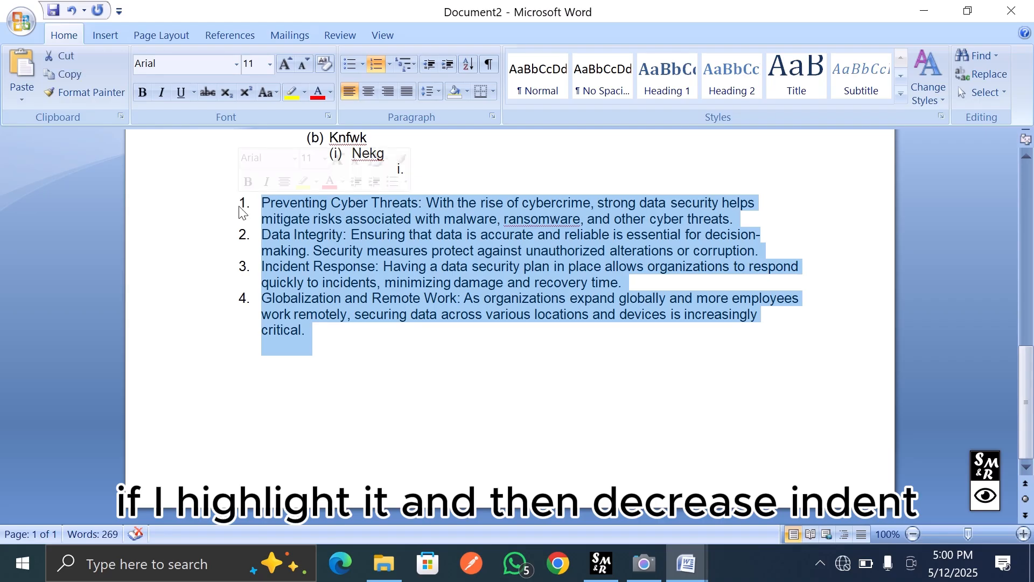
{"action": "left_click", "coordinate": [432, 68]}
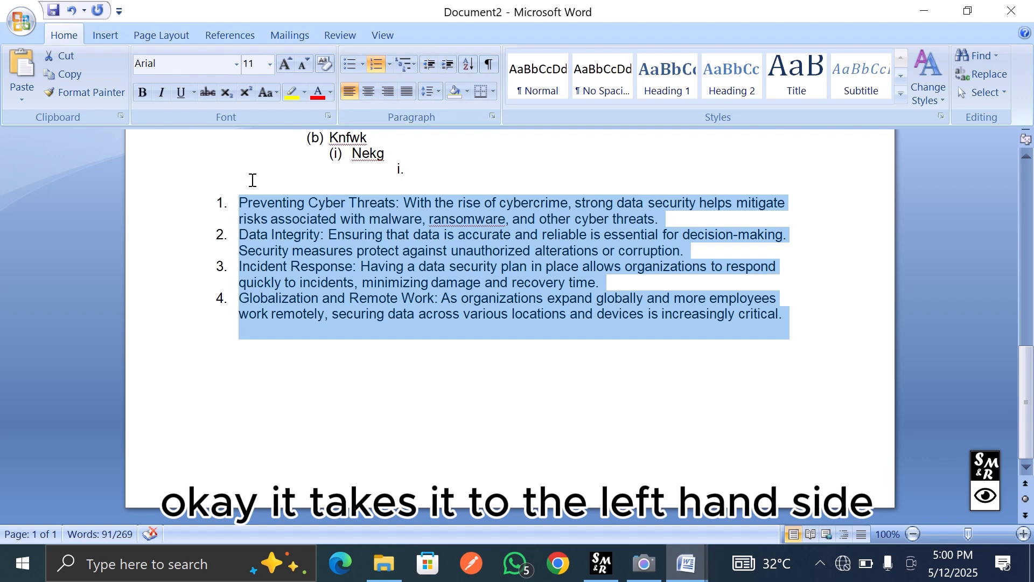
- Increase the indent of the four selected numbered paragraphs five times
{"action": "left_click", "coordinate": [450, 64]}
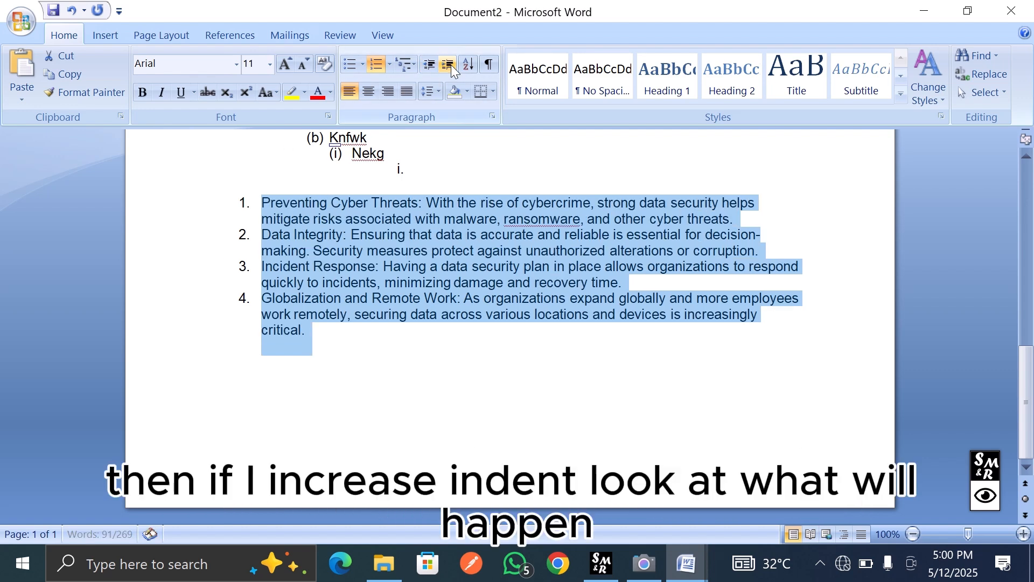
{"action": "left_click", "coordinate": [450, 65]}
{"action": "left_click", "coordinate": [450, 65]}
{"action": "left_click", "coordinate": [451, 64]}
{"action": "left_click", "coordinate": [451, 64]}
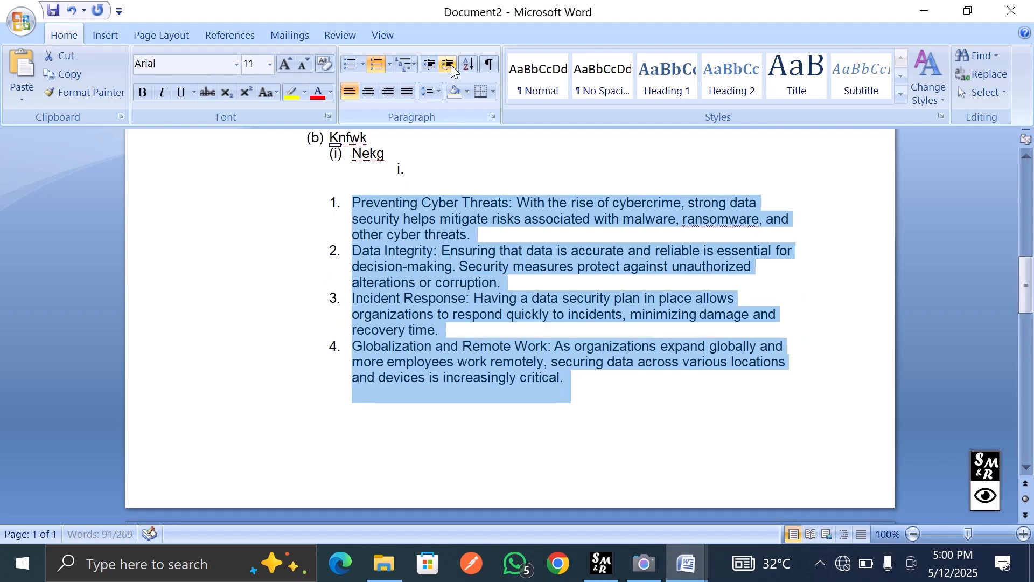
- Increase the indent of the four selected numbered paragraphs six more times
{"action": "left_click", "coordinate": [451, 64]}
{"action": "left_click", "coordinate": [451, 65]}
{"action": "left_click", "coordinate": [451, 64]}
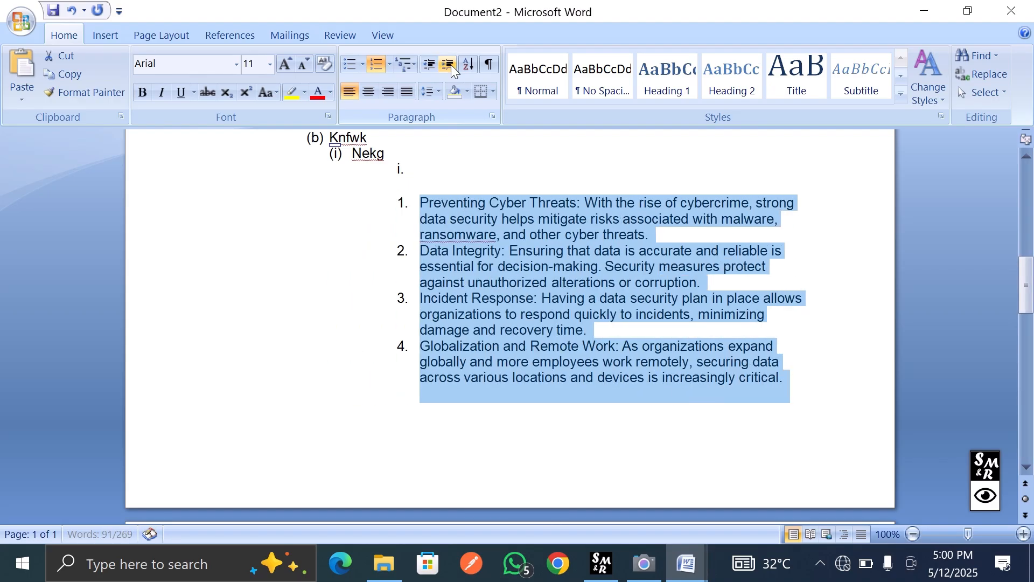
{"action": "left_click", "coordinate": [451, 65]}
{"action": "left_click", "coordinate": [451, 65]}
{"action": "left_click", "coordinate": [451, 64]}
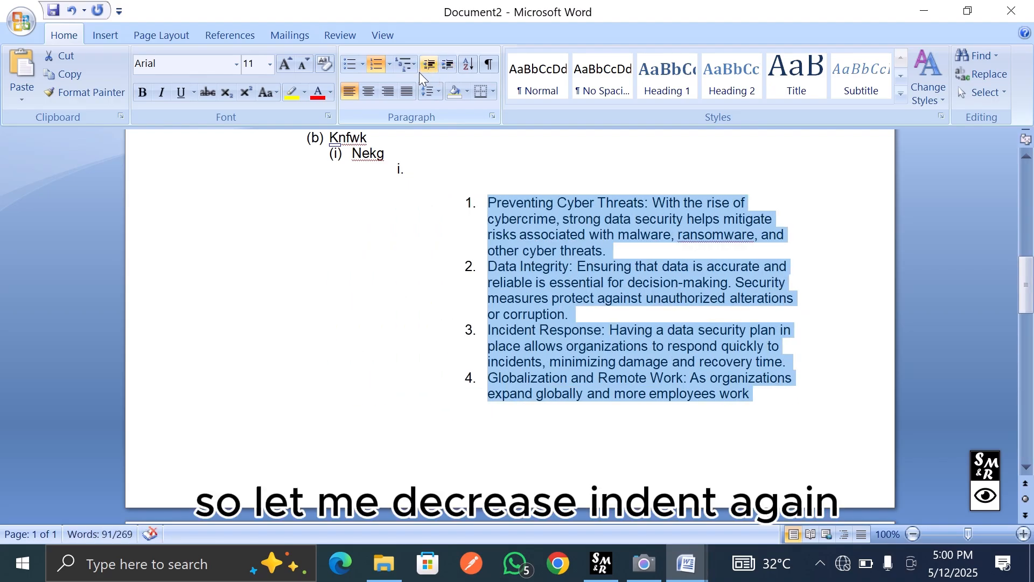
- Decrease the indent of the four selected numbered paragraphs eleven times, back toward the page's left margin
{"action": "left_click", "coordinate": [429, 65]}
{"action": "left_click", "coordinate": [430, 65]}
{"action": "left_click", "coordinate": [429, 65]}
{"action": "left_click", "coordinate": [429, 64]}
{"action": "left_click", "coordinate": [429, 65]}
{"action": "left_click", "coordinate": [429, 65]}
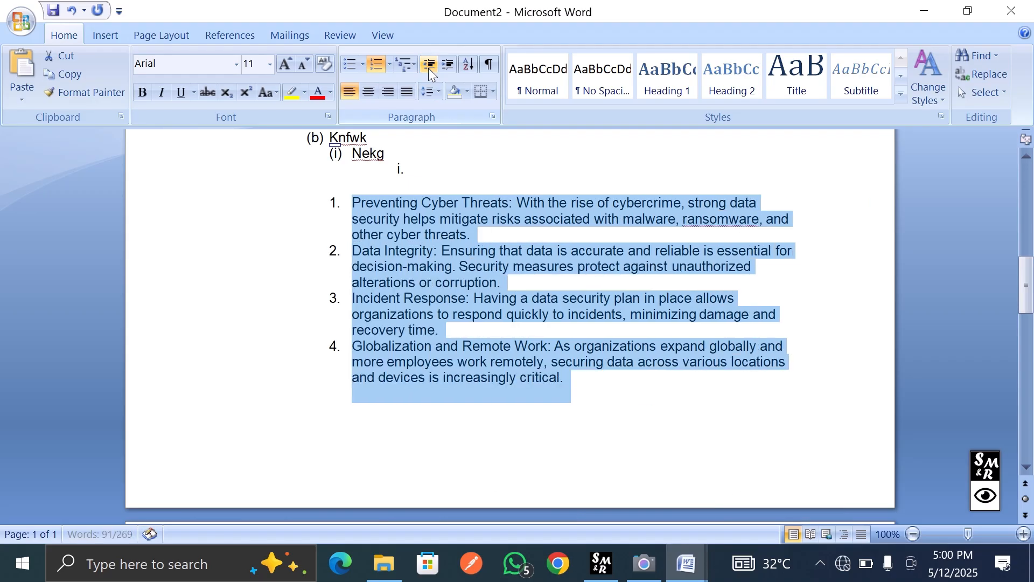
{"action": "left_click", "coordinate": [429, 64]}
{"action": "left_click", "coordinate": [429, 65]}
{"action": "left_click", "coordinate": [429, 64]}
{"action": "left_click", "coordinate": [429, 64]}
{"action": "left_click", "coordinate": [429, 65]}
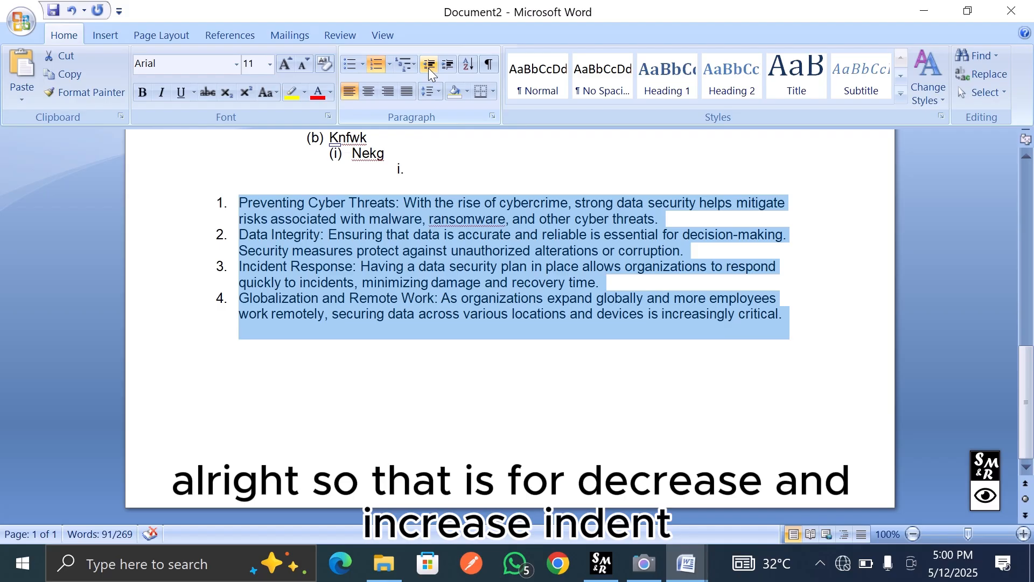
- Sort the four selected numbered paragraphs by Number in descending order, with no header row
{"action": "left_click", "coordinate": [471, 64]}
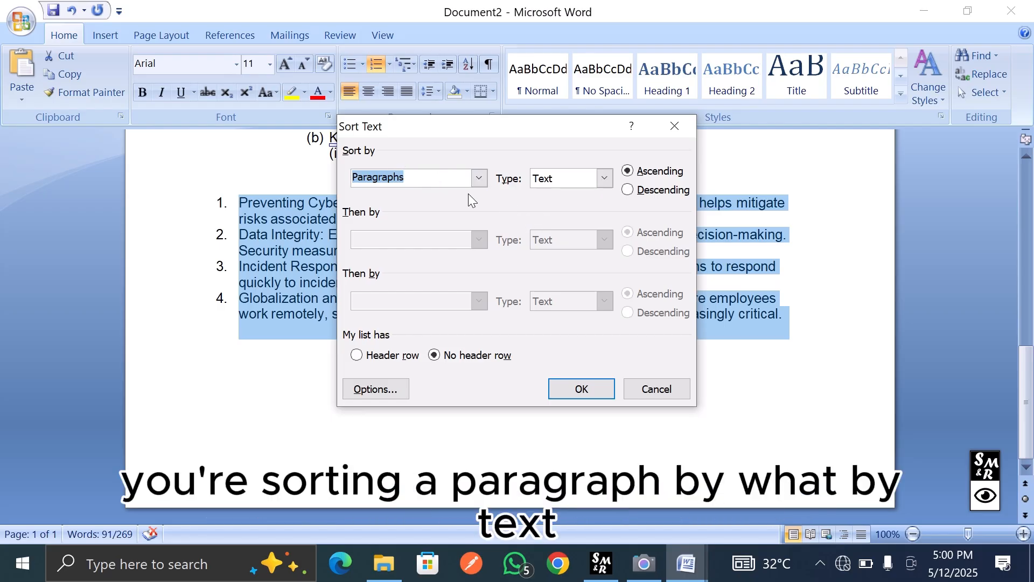
{"action": "left_click", "coordinate": [605, 179]}
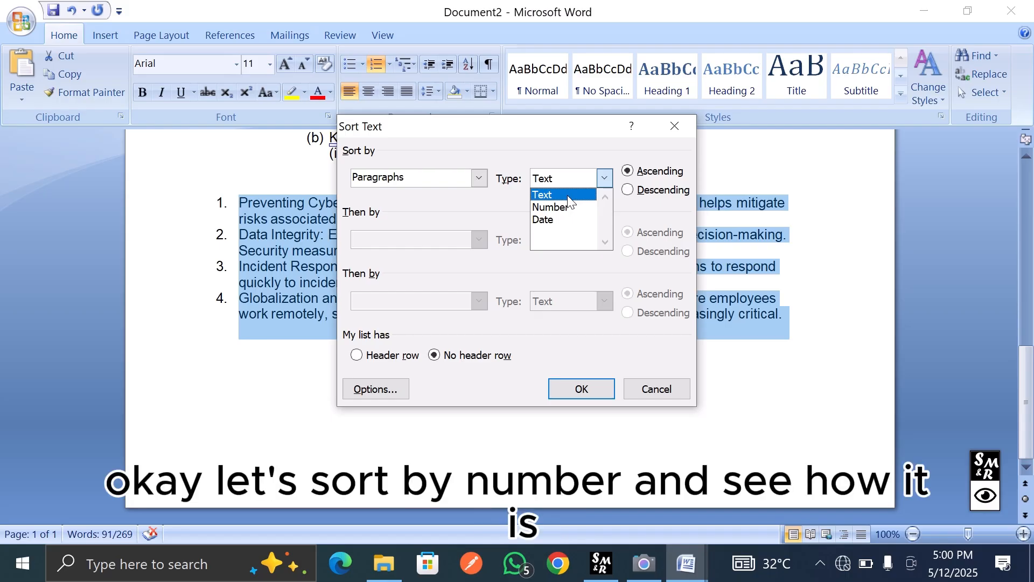
{"action": "left_click", "coordinate": [551, 208]}
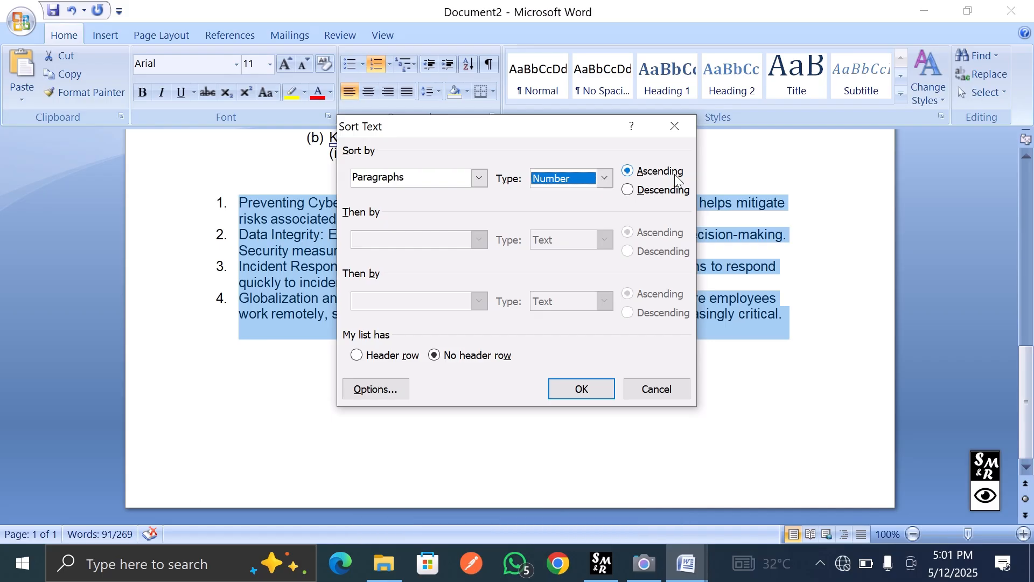
{"action": "left_click", "coordinate": [650, 197]}
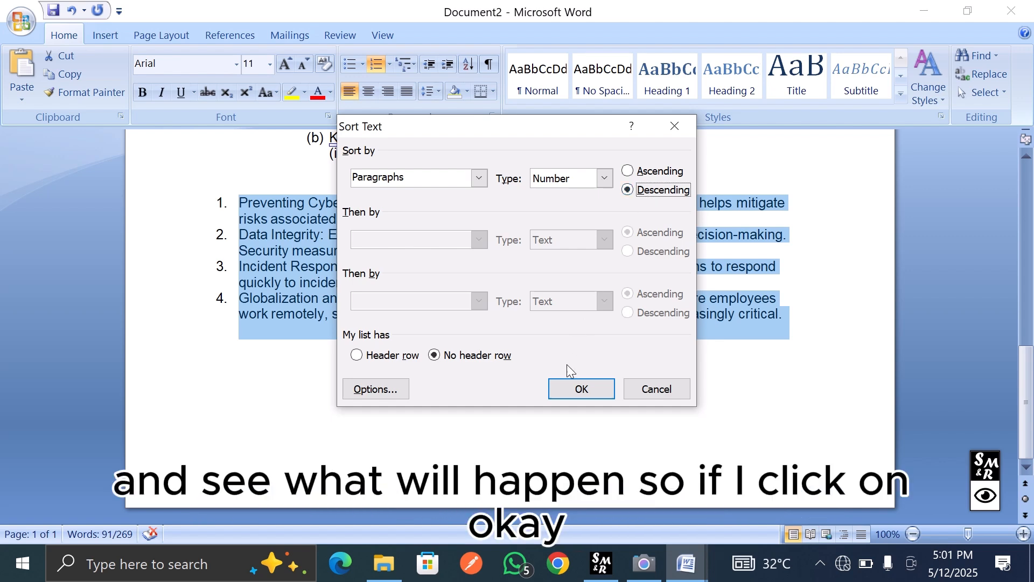
{"action": "left_click", "coordinate": [568, 392]}
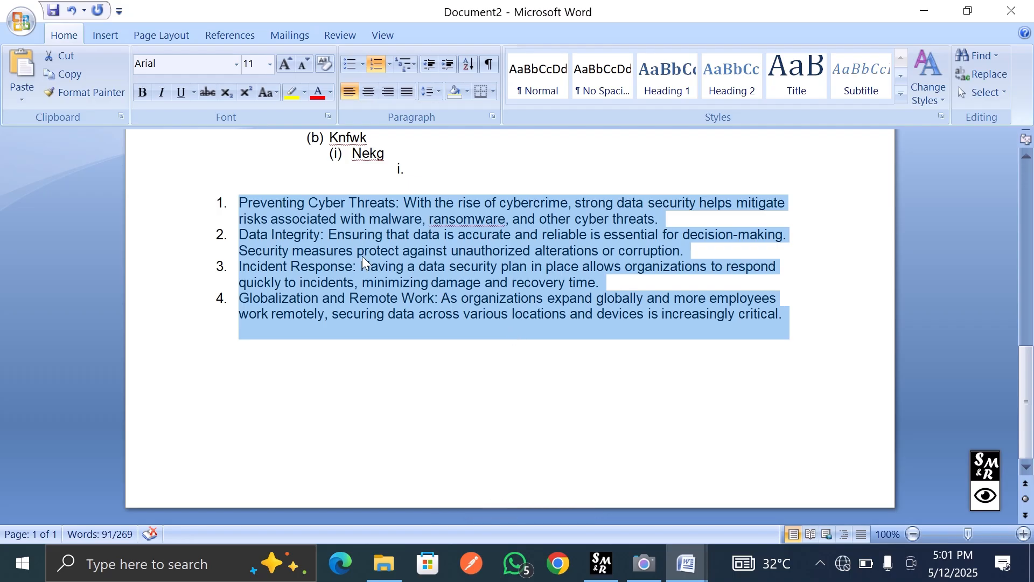
- Clear the selection at the first list number and sort the whole document's paragraphs by Number in descending order
{"action": "left_click", "coordinate": [222, 205]}
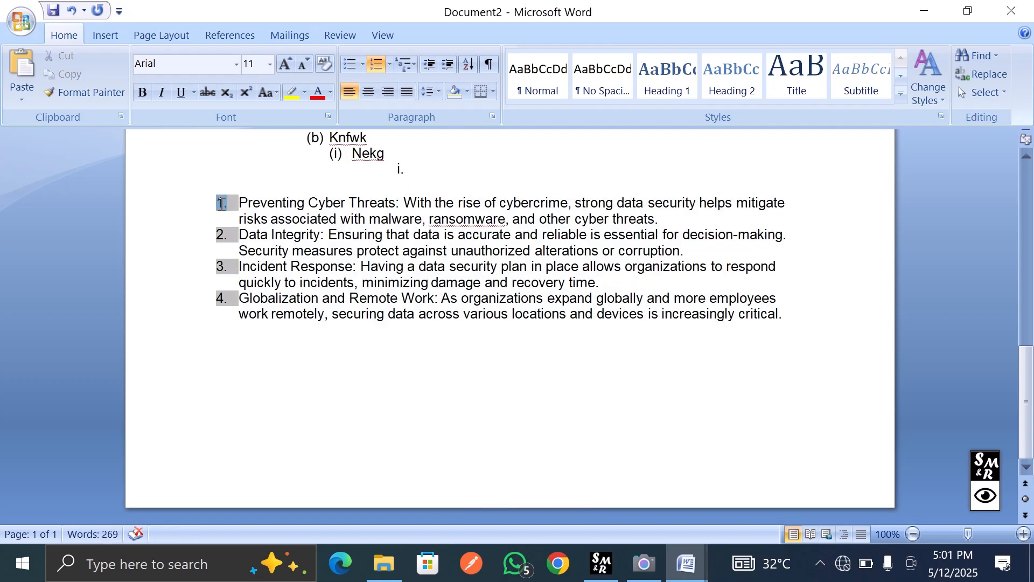
{"action": "left_click", "coordinate": [467, 64]}
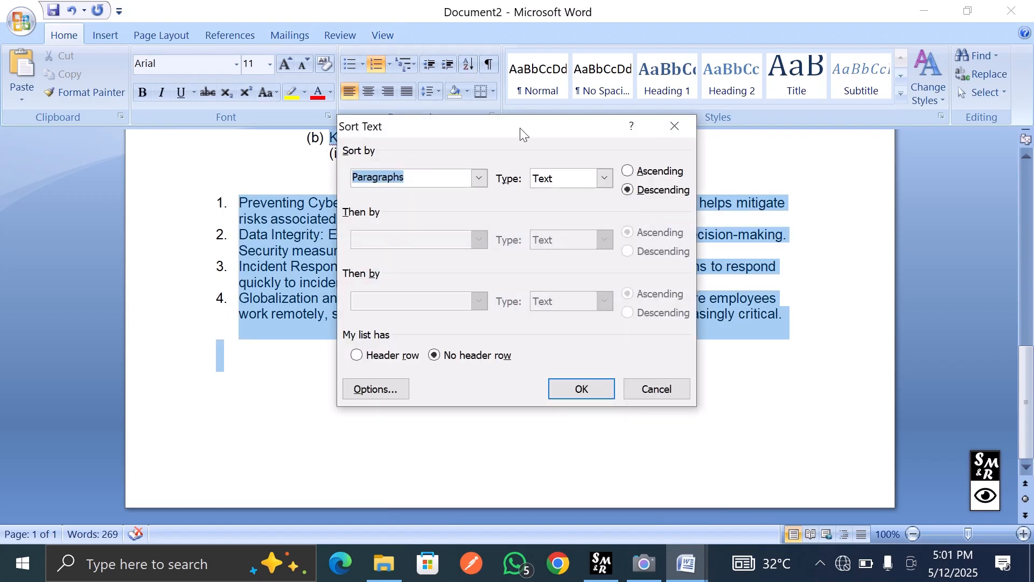
{"action": "left_click", "coordinate": [606, 180]}
{"action": "left_click", "coordinate": [550, 207]}
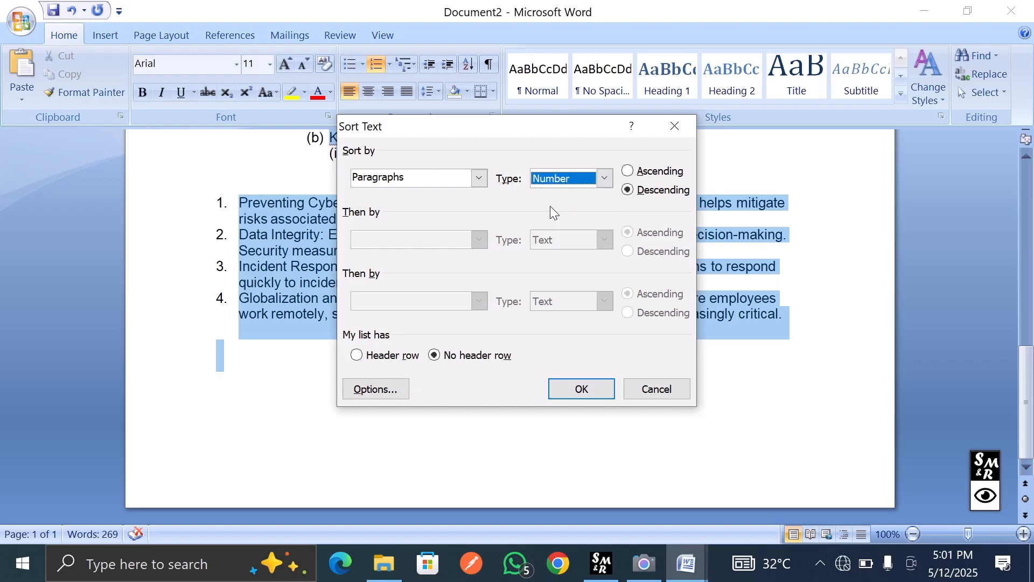
{"action": "left_click", "coordinate": [572, 383]}
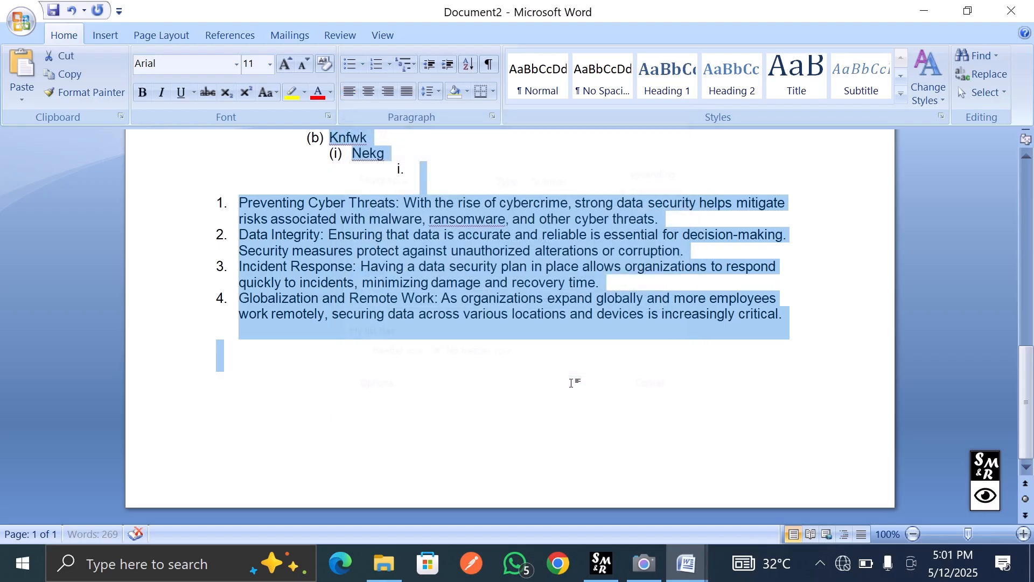
- Try sorting the whole document's paragraphs by Text in descending order, review the rearranged pages and undo the sort
{"action": "left_click", "coordinate": [470, 65]}
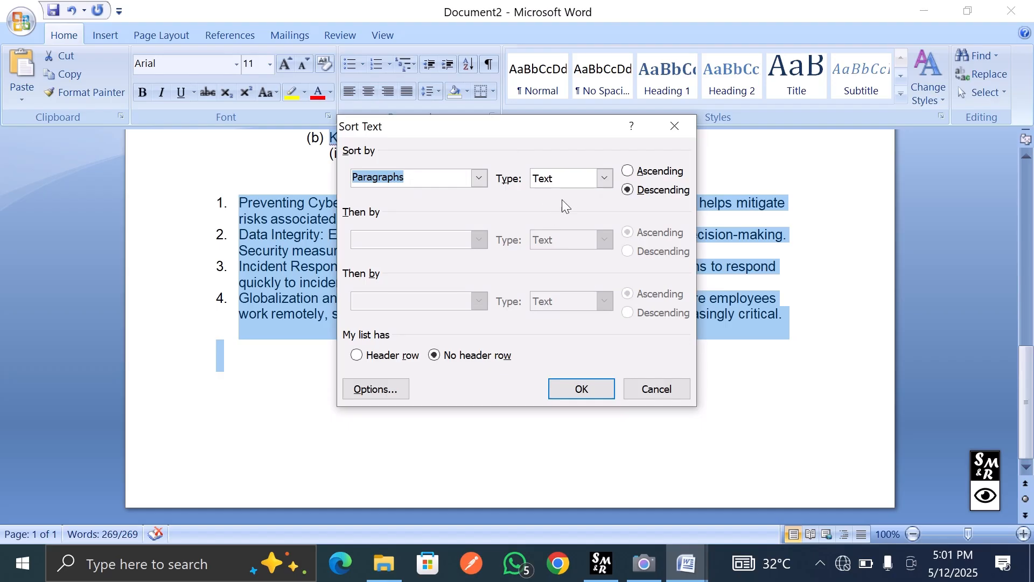
{"action": "left_click", "coordinate": [562, 389]}
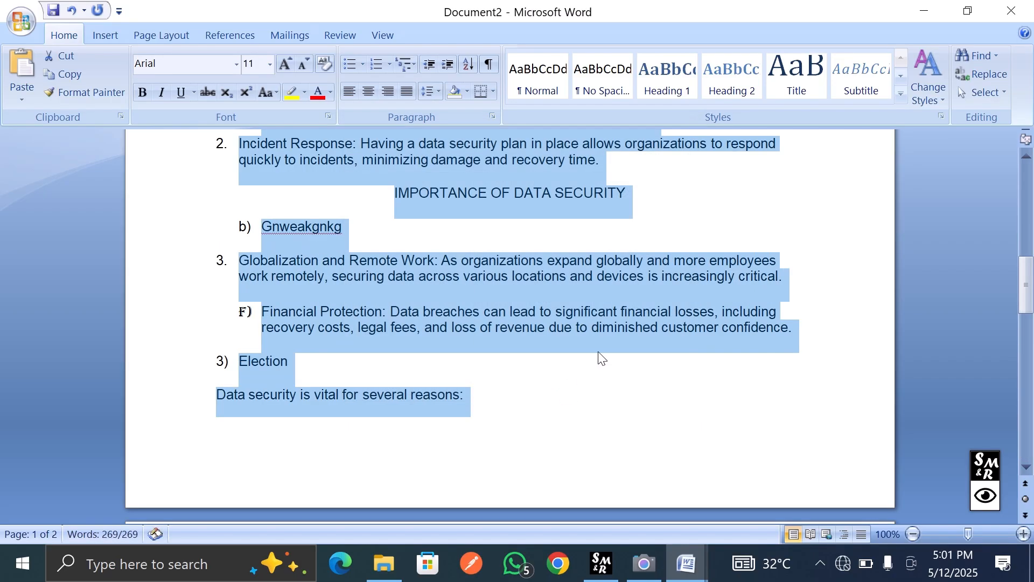
{"action": "scroll", "coordinate": [629, 342], "scroll_direction": "up", "scroll_amount": 13}
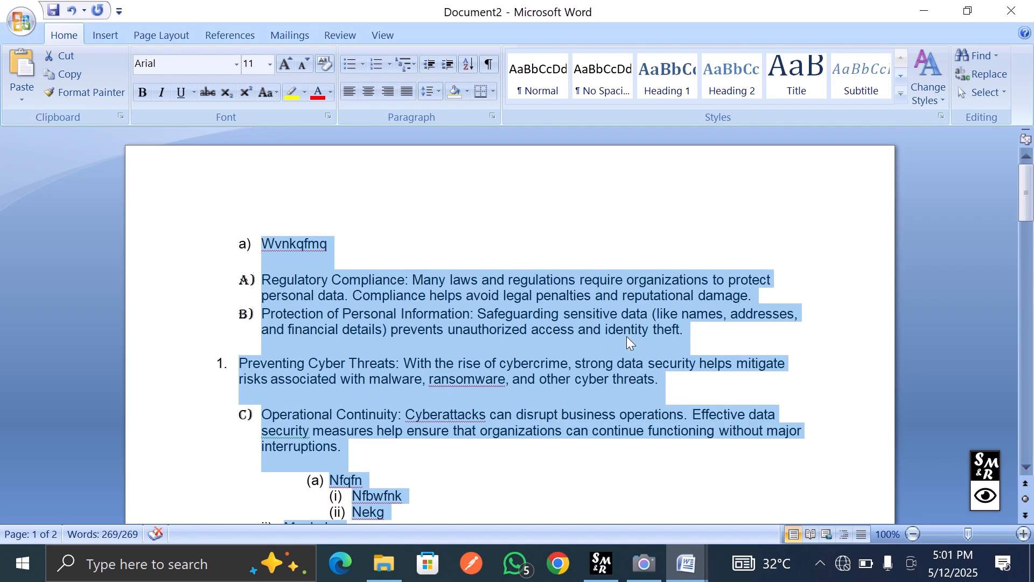
{"action": "scroll", "coordinate": [629, 342], "scroll_direction": "down", "scroll_amount": 7}
{"action": "scroll", "coordinate": [630, 343], "scroll_direction": "down", "scroll_amount": 10}
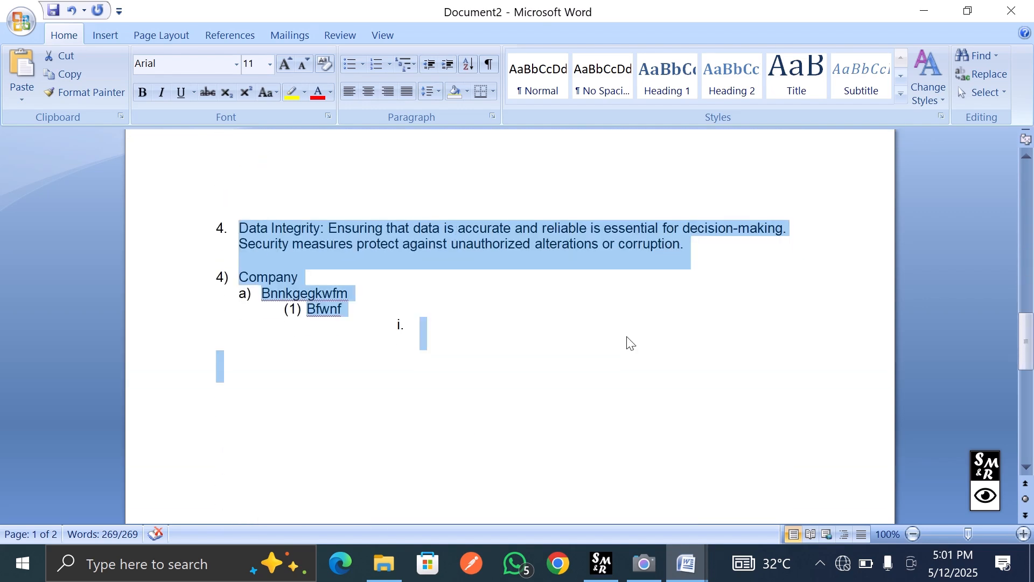
{"action": "key", "text": "ctrl+z"}
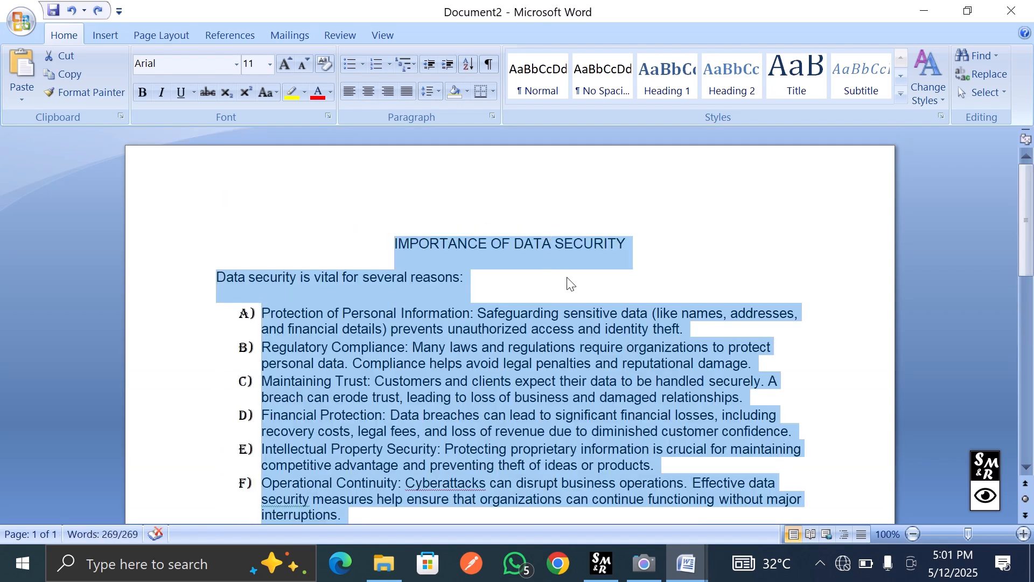
{"action": "left_click", "coordinate": [566, 277]}
- Select the four numbered paragraphs from Preventing Cyber Threats to Globalization and Remote Work and sort them by Text in descending order
{"action": "scroll", "coordinate": [567, 277], "scroll_direction": "down", "scroll_amount": 10}
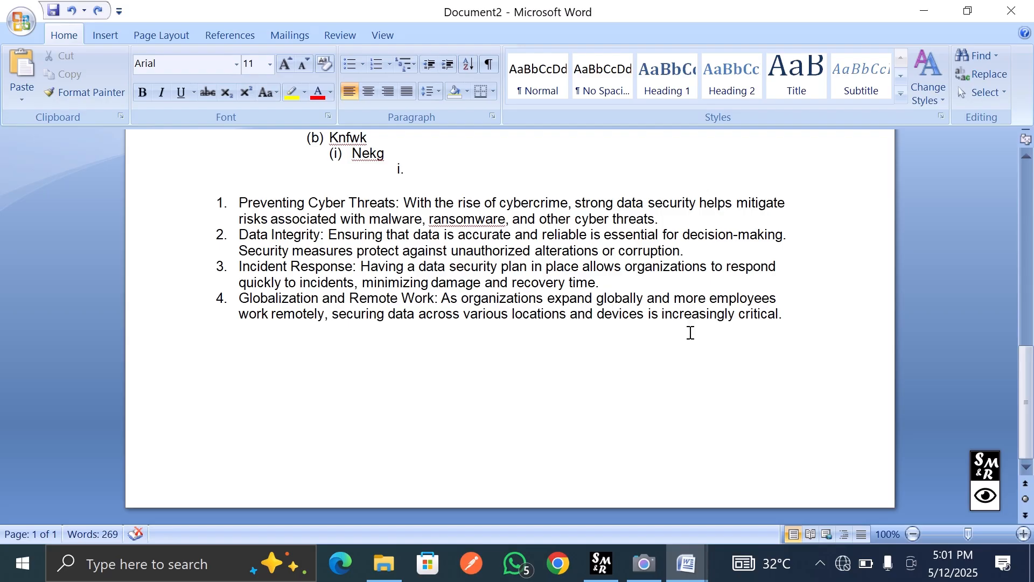
{"action": "left_click_drag", "start_coordinate": [792, 317], "coordinate": [239, 203]}
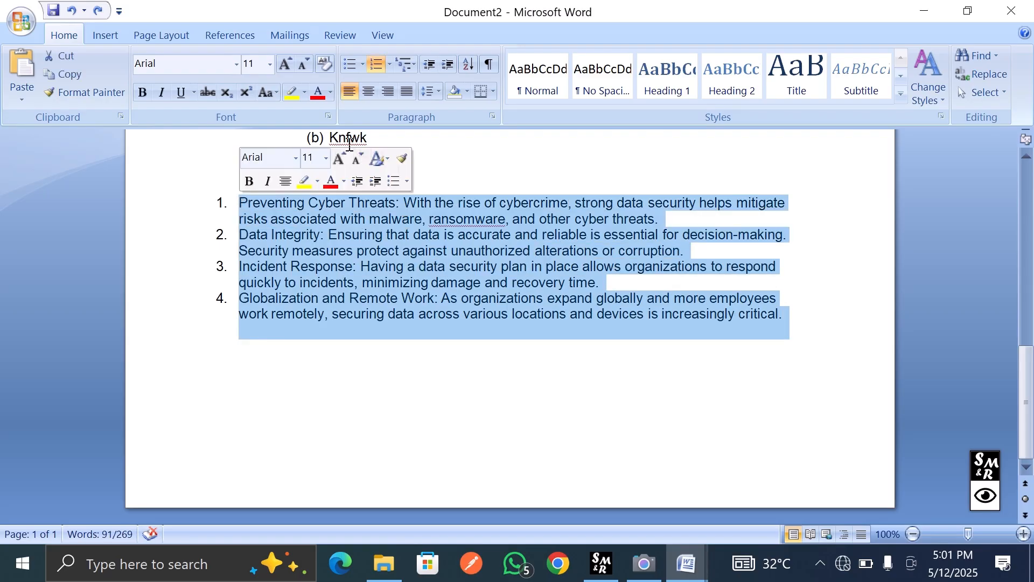
{"action": "left_click", "coordinate": [470, 63]}
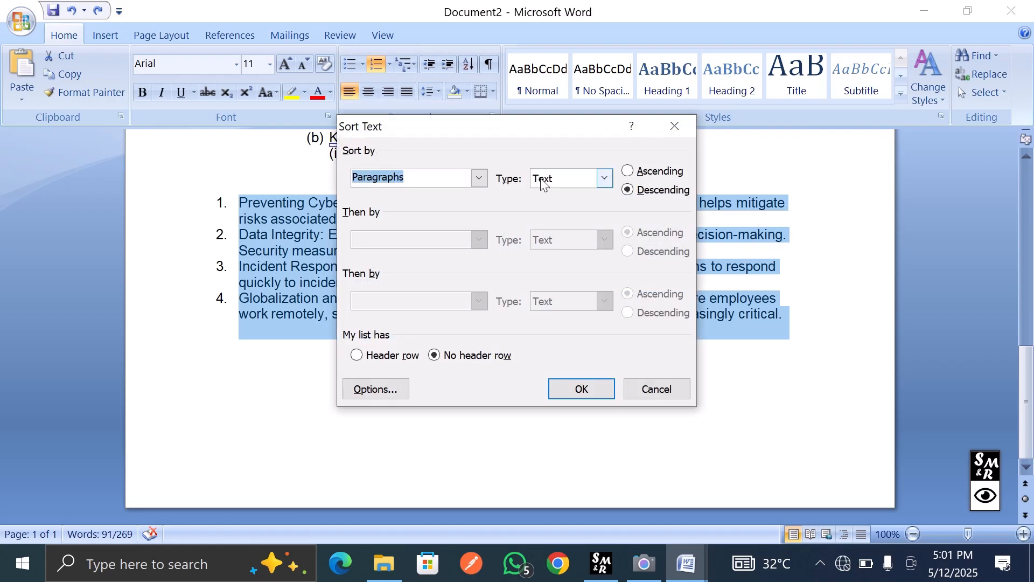
{"action": "left_click", "coordinate": [579, 390]}
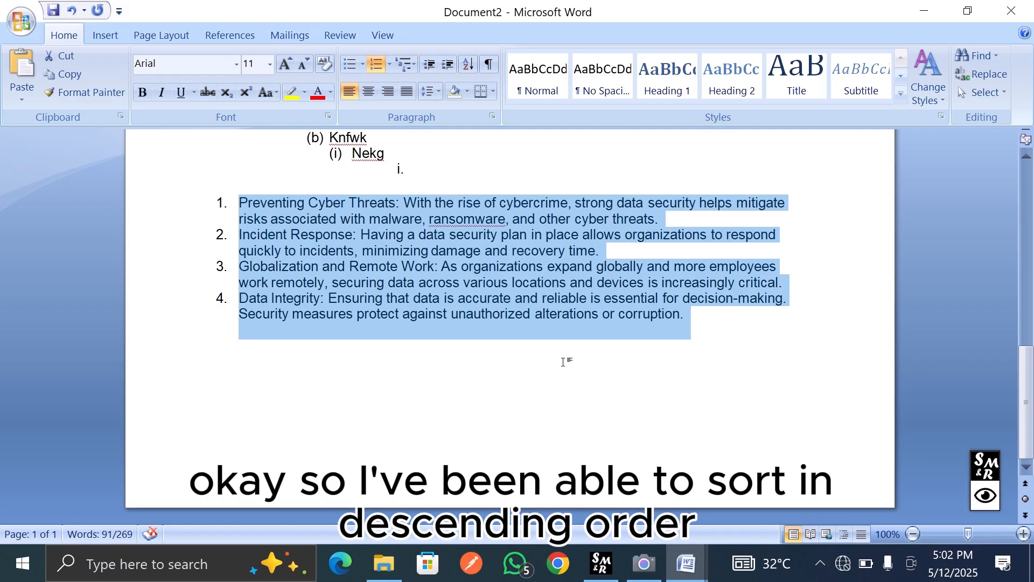
- Undo the list sort and reapply the descending Text sort to the same four paragraphs
{"action": "key", "text": "ctrl+z"}
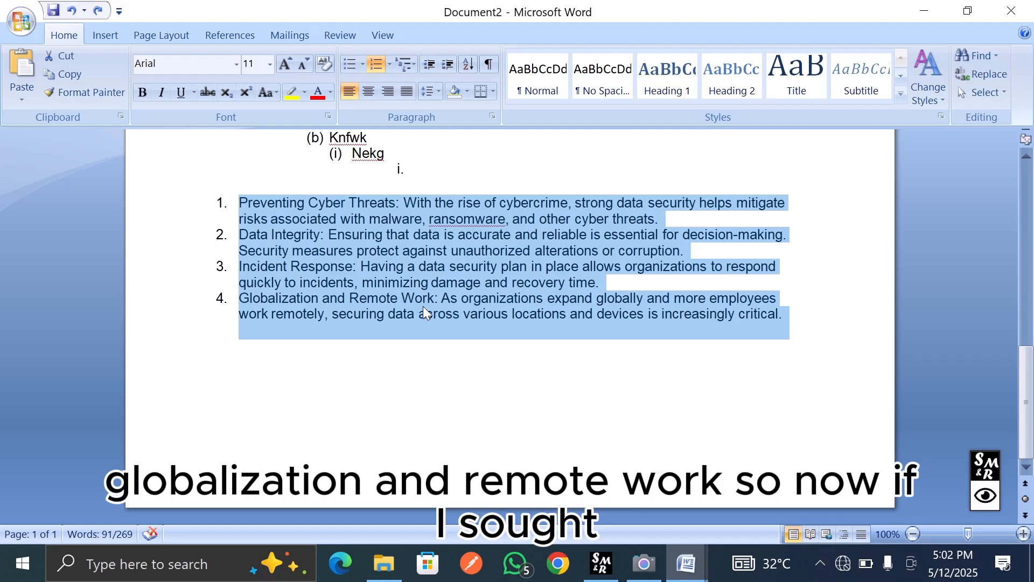
{"action": "left_click", "coordinate": [470, 64]}
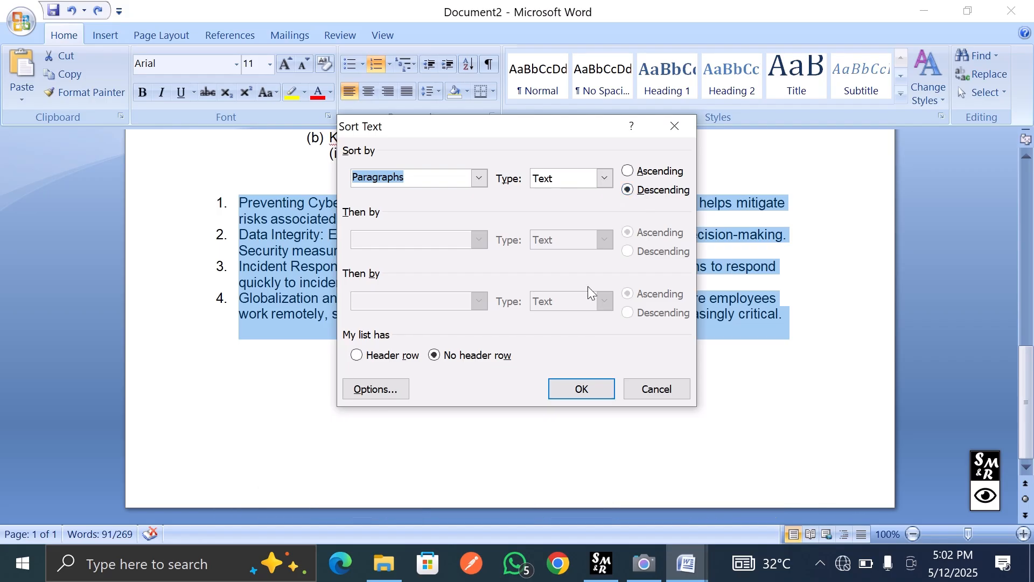
{"action": "left_click", "coordinate": [566, 394]}
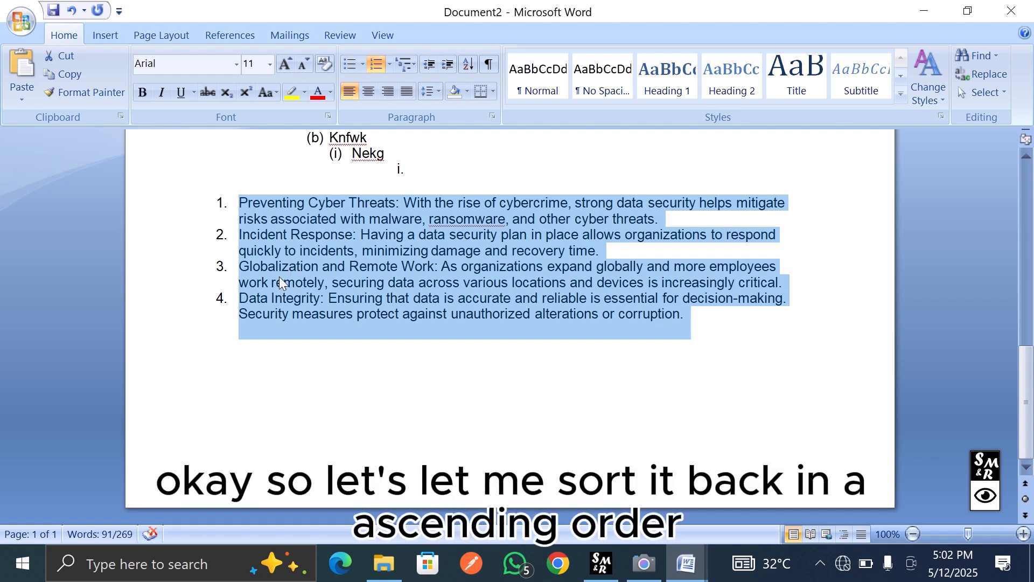
- Sort the four selected numbered paragraphs by Text in ascending order
{"action": "left_click", "coordinate": [472, 65]}
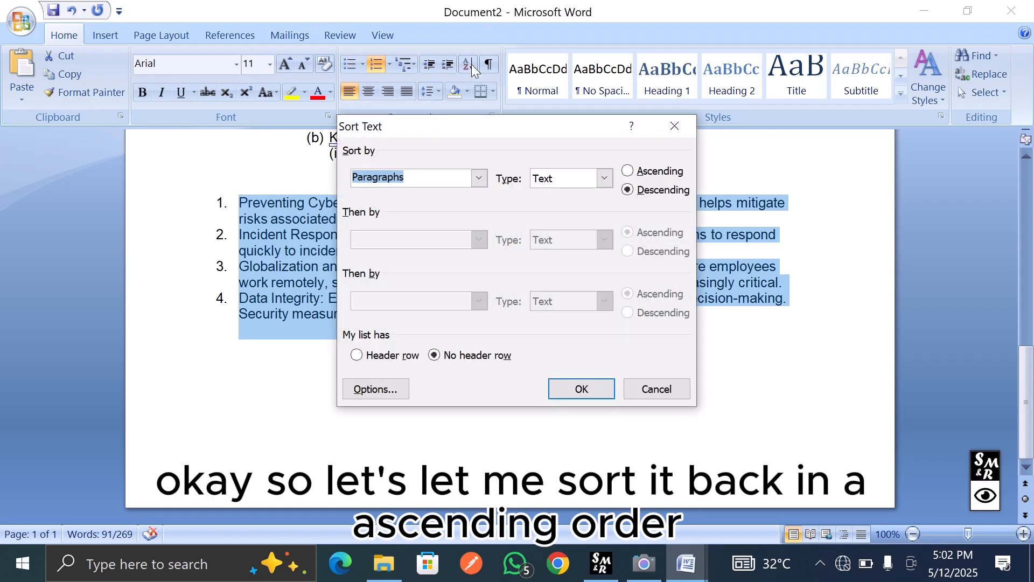
{"action": "left_click", "coordinate": [628, 172]}
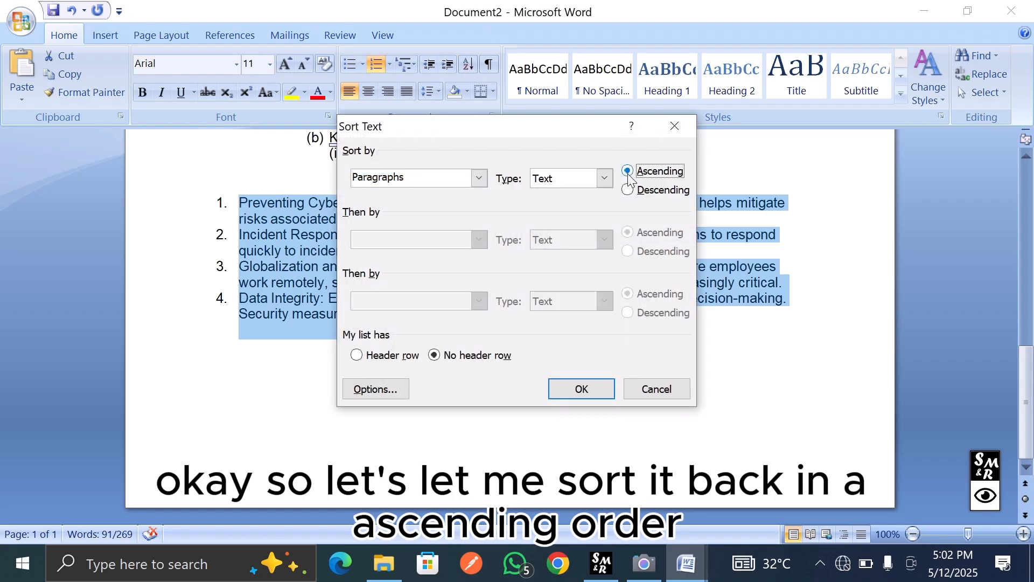
{"action": "left_click", "coordinate": [564, 390]}
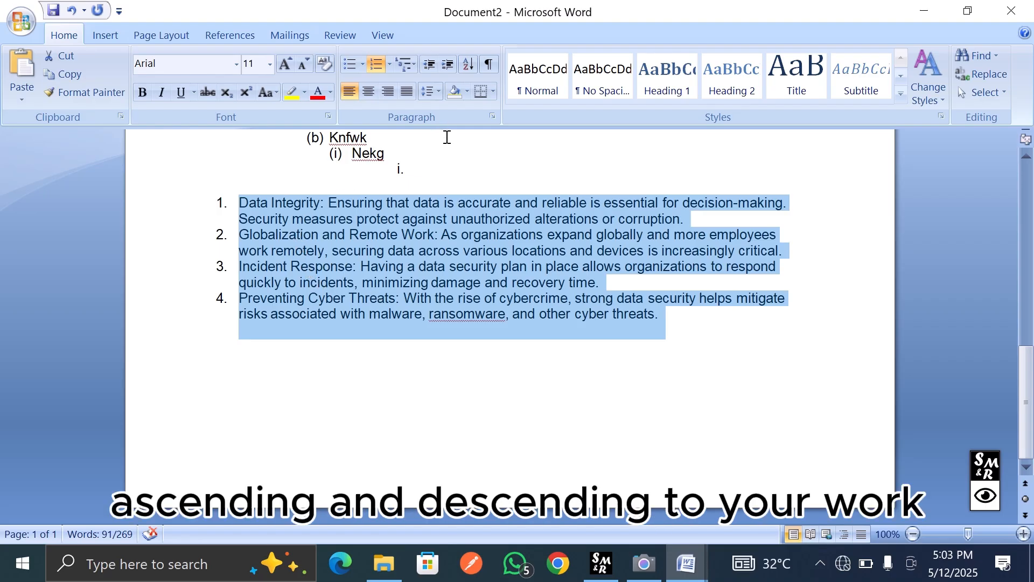
- Show the paragraph marks and other hidden formatting symbols, and place the cursor at the end of the Globalization and Remote Work item
{"action": "left_click", "coordinate": [490, 65]}
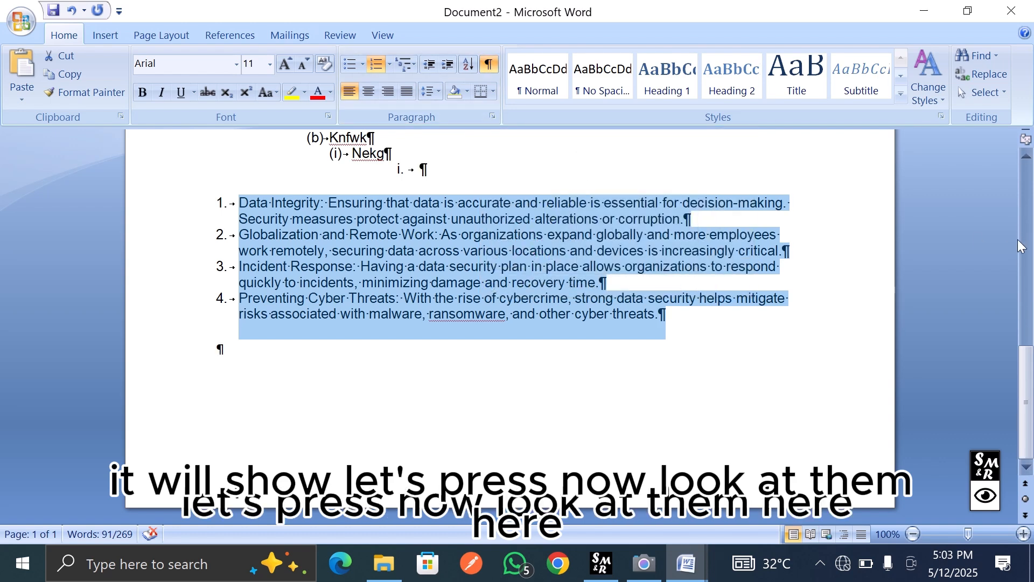
{"action": "left_click_drag", "start_coordinate": [994, 240], "coordinate": [936, 258]}
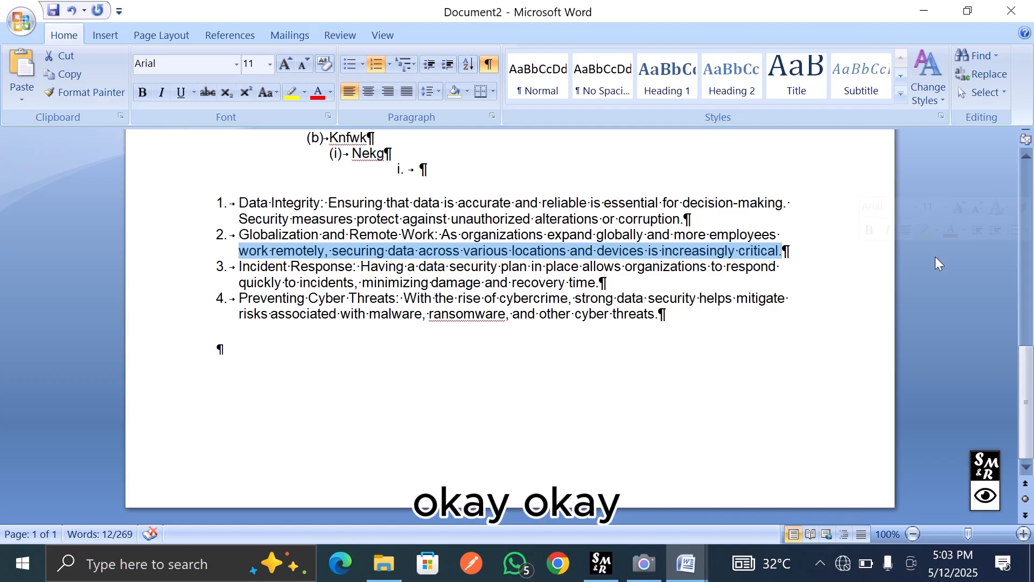
{"action": "left_click", "coordinate": [805, 246]}
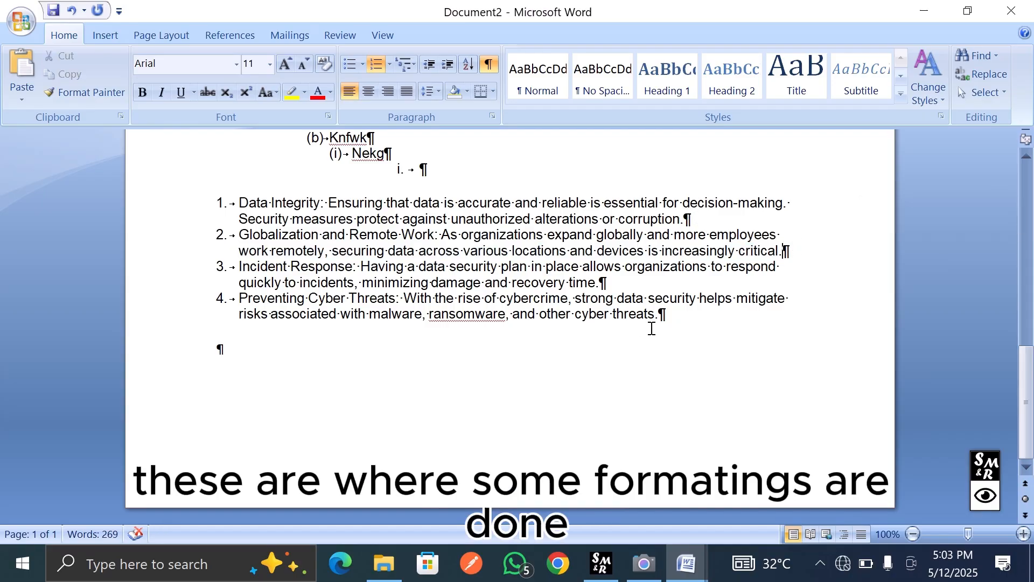
- Add one empty paragraph at the end of the document below the four-item list and indent it by one tab
{"action": "left_click", "coordinate": [290, 352]}
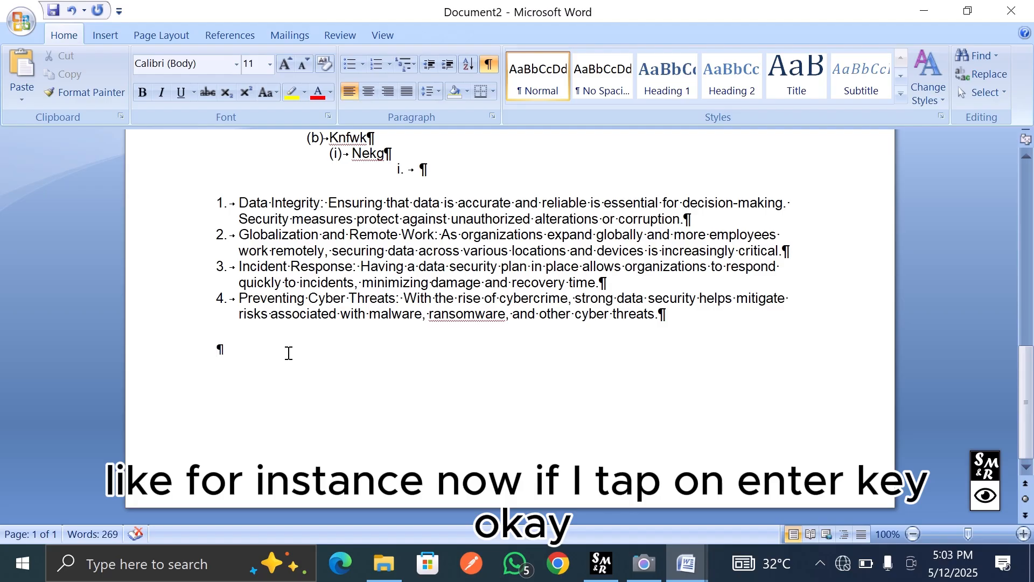
{"action": "key", "text": "Return"}
{"action": "key", "text": "Return"}
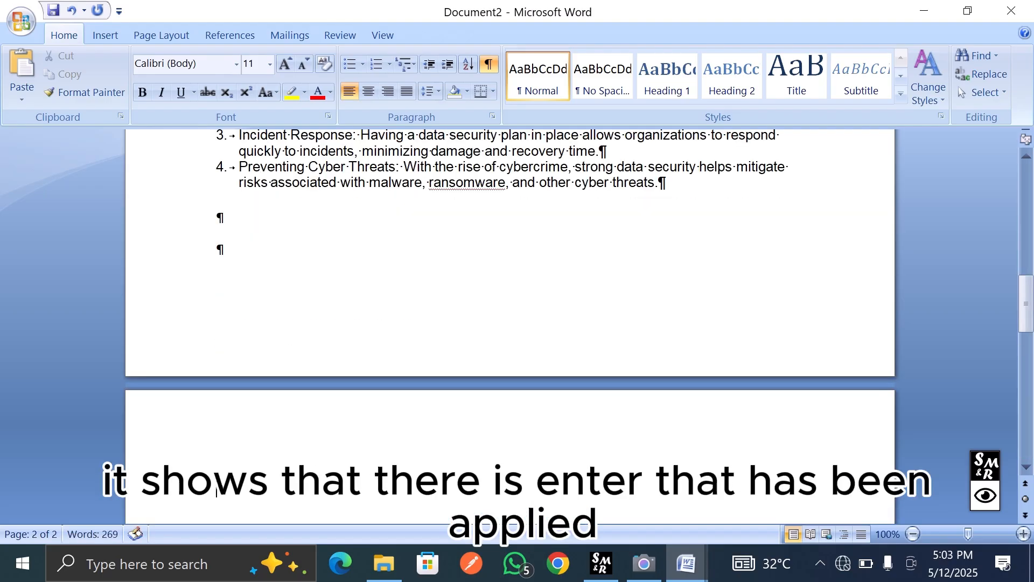
{"action": "key", "text": "BackSpace"}
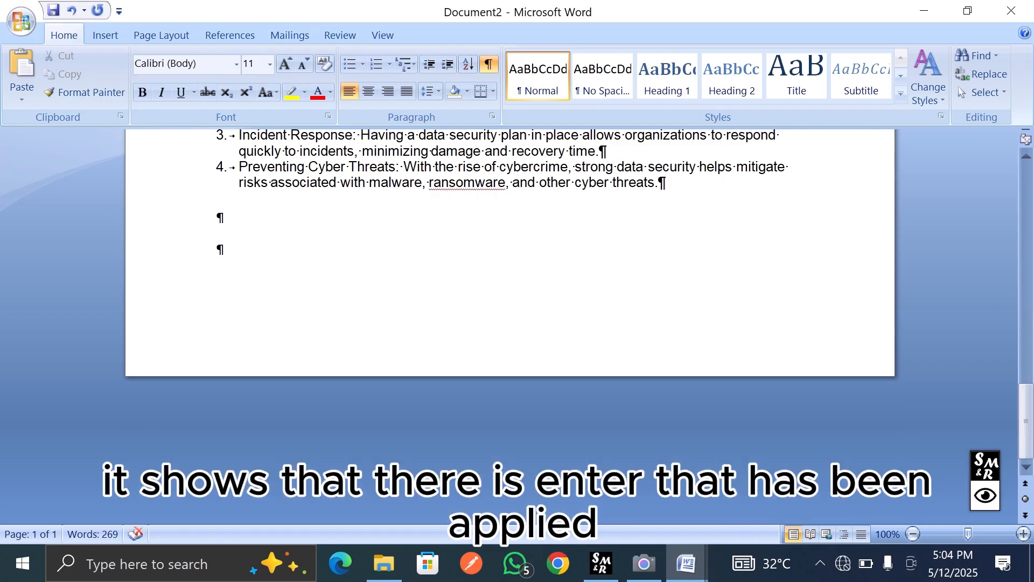
{"action": "key", "text": "Tab"}
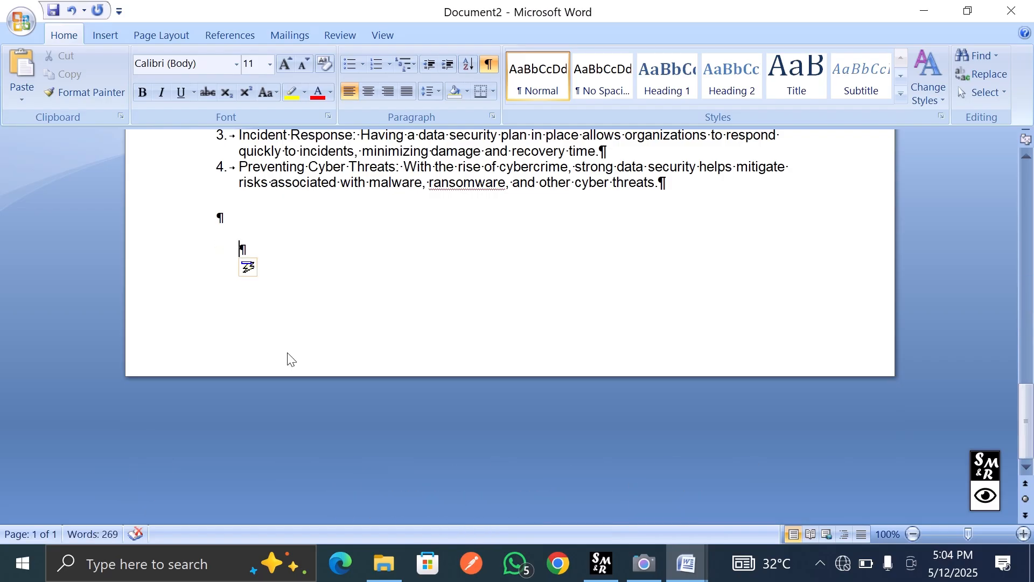
- Remove the indents from the empty paragraph at the document's end, fill it with a run of spaces and start a new paragraph
{"action": "key", "text": "Tab"}
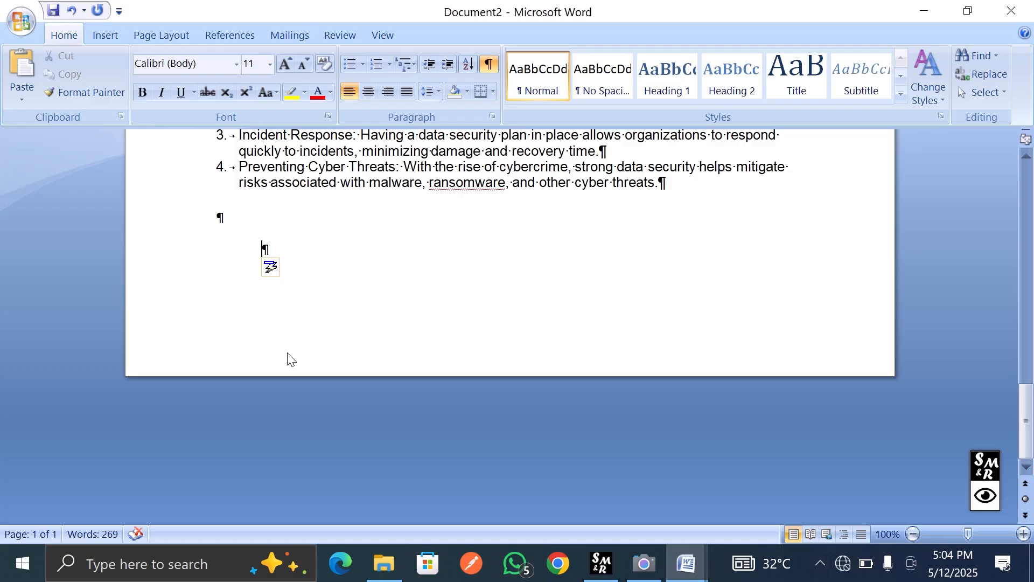
{"action": "key", "text": "BackSpace"}
{"action": "key", "text": "BackSpace"}
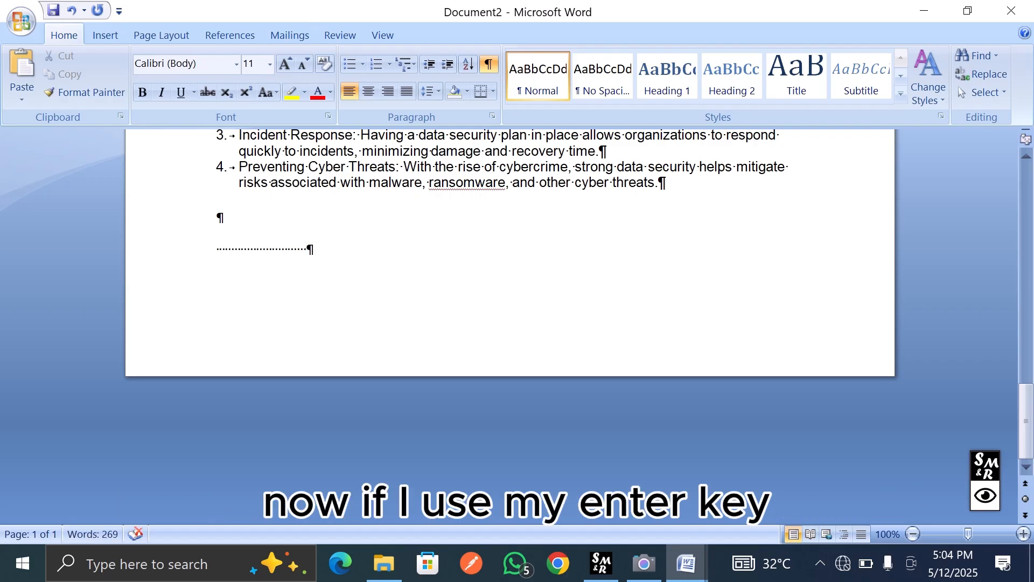
{"action": "key", "text": "Return"}
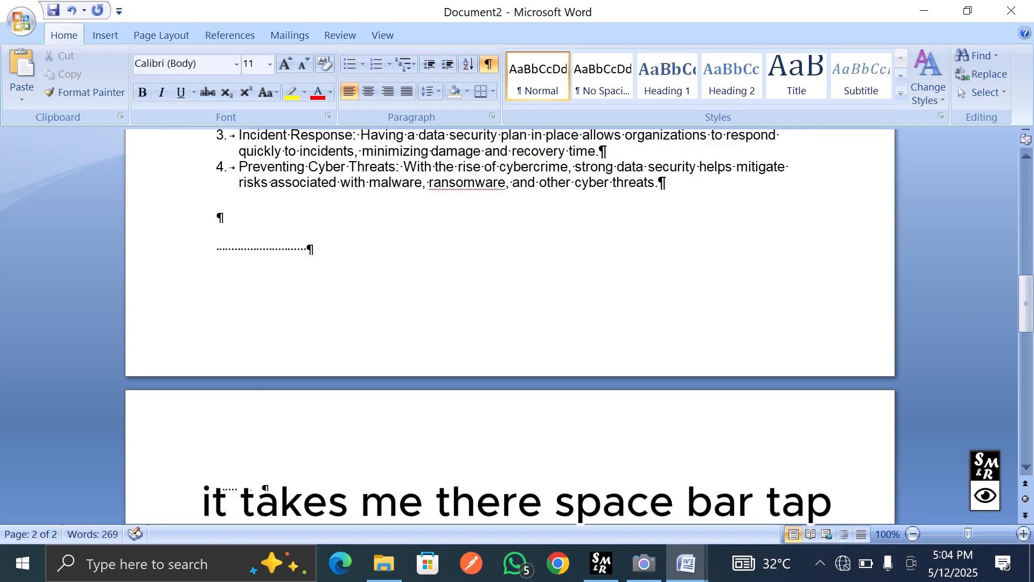
- Insert a row of tab characters after the leading spaces in the first paragraph of page two
{"action": "key", "text": "Tab"}
{"action": "key", "text": "Tab"}
{"action": "key", "text": "Tab"}
{"action": "key", "text": "Tab"}
{"action": "key", "text": "Tab"}
{"action": "key", "text": "Tab"}
{"action": "key", "text": "Tab"}
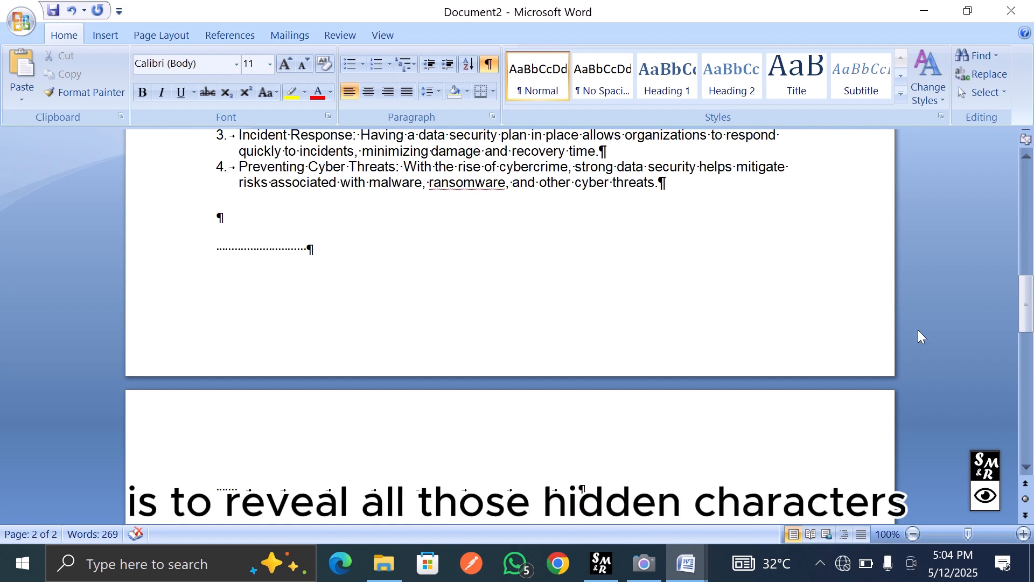
{"action": "left_click_drag", "start_coordinate": [1026, 325], "coordinate": [1014, 329]}
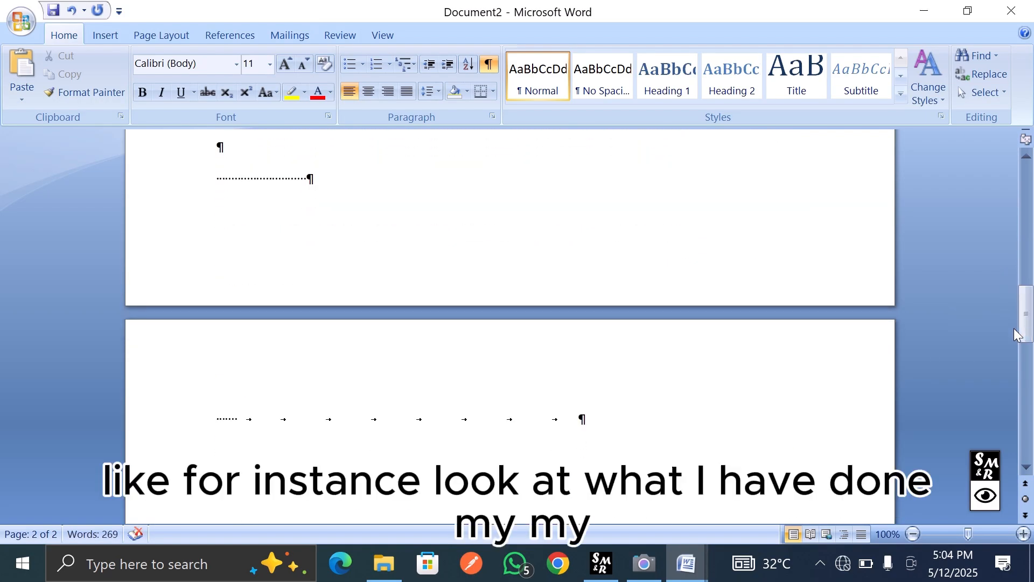
- Add an indented paragraph filled with spaces below the tabbed line, and begin new paragraphs beneath it
{"action": "key", "text": "Return"}
{"action": "double_click", "coordinate": [244, 455]}
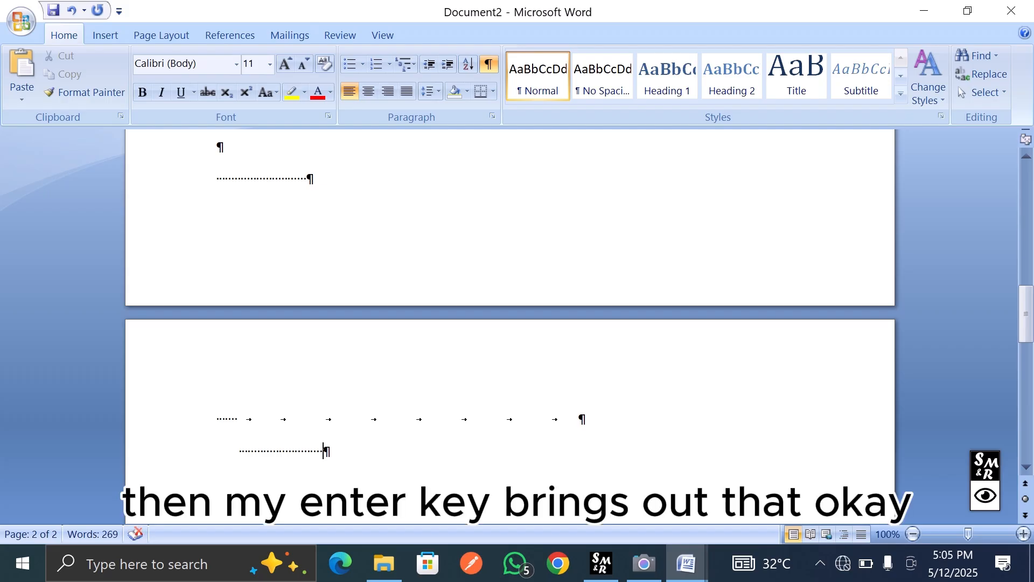
{"action": "key", "text": "Return"}
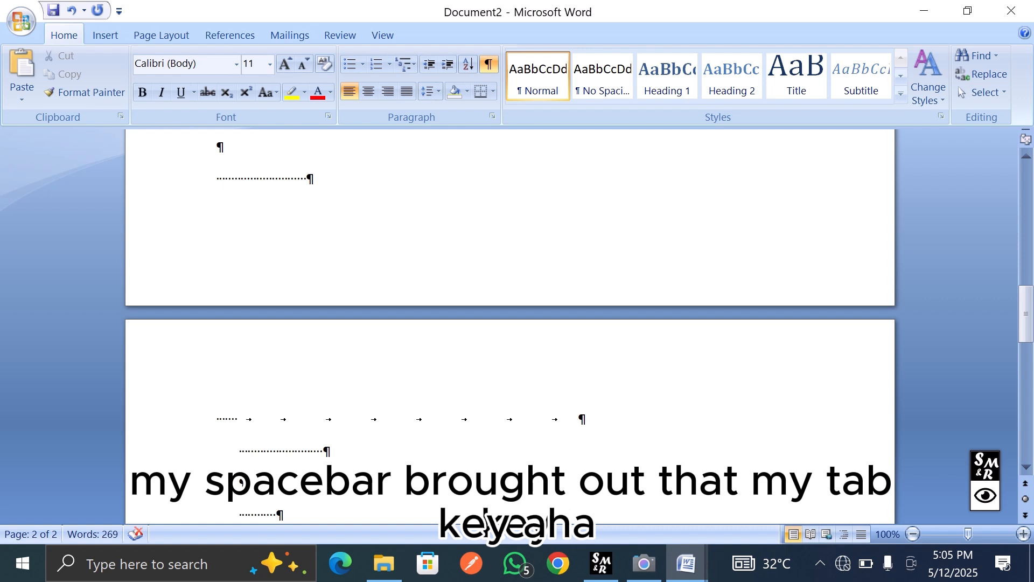
- Insert a row of tab characters after the spaces in the last paragraph on page two
{"action": "key", "text": "Tab"}
{"action": "key", "text": "Tab"}
{"action": "key", "text": "Tab"}
{"action": "key", "text": "Tab"}
{"action": "key", "text": "Tab"}
{"action": "key", "text": "Tab"}
{"action": "key", "text": "Tab"}
{"action": "key", "text": "Tab"}
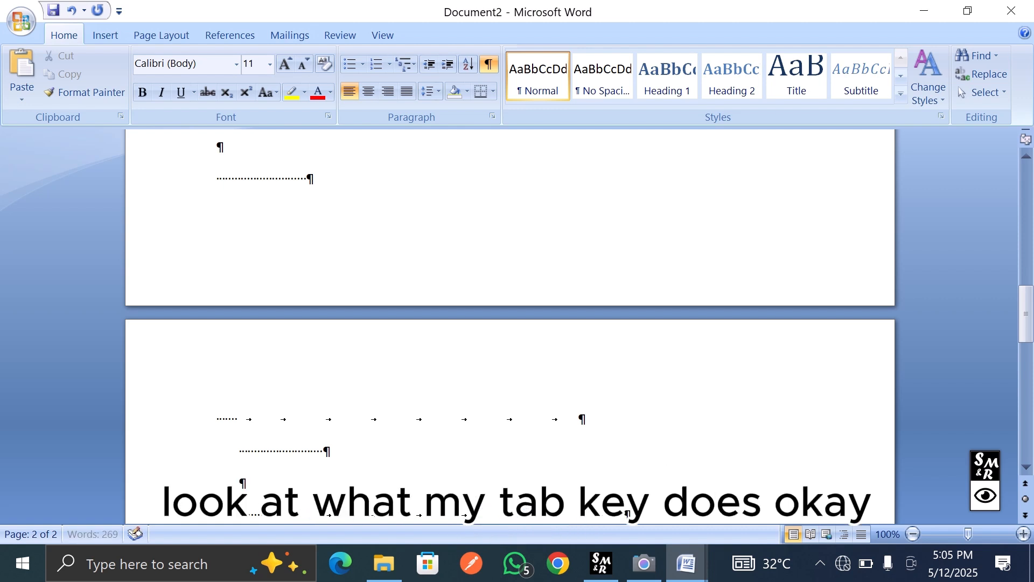
{"action": "key", "text": "Tab"}
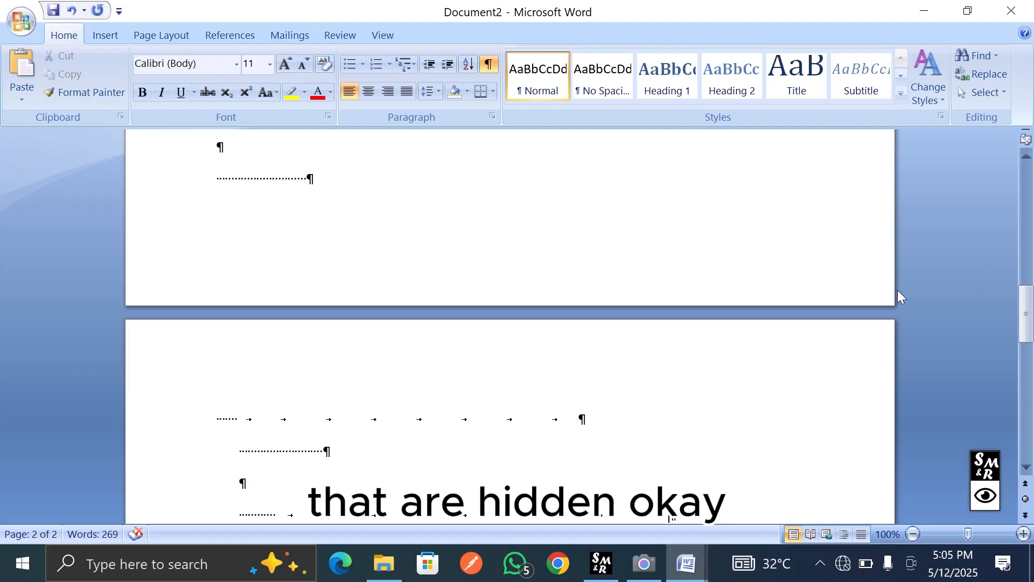
- Hide the paragraph marks and other formatting symbols, and look through both pages of the document without them
{"action": "scroll", "coordinate": [741, 304], "scroll_direction": "down", "scroll_amount": 8}
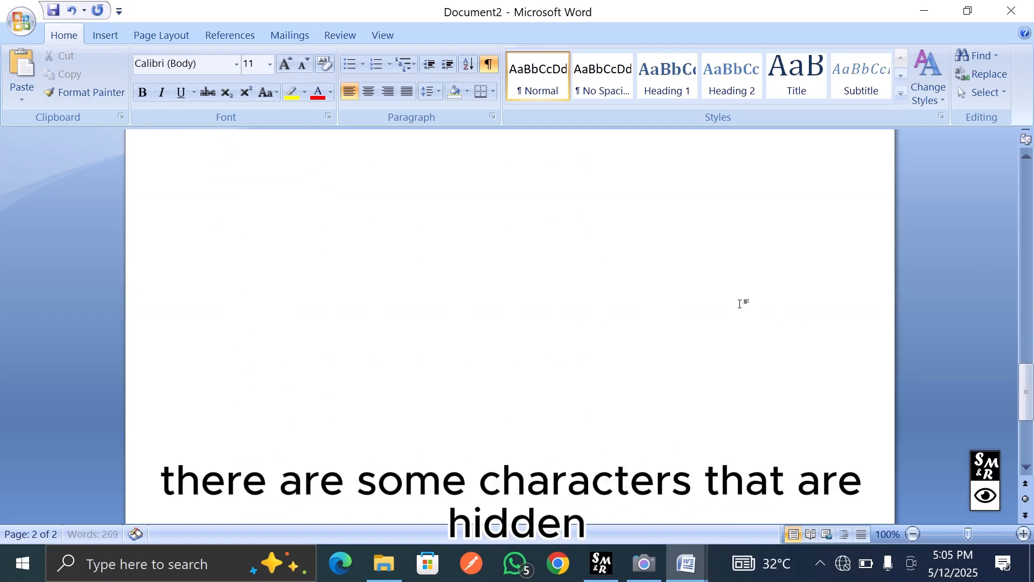
{"action": "scroll", "coordinate": [741, 304], "scroll_direction": "up", "scroll_amount": 8}
{"action": "scroll", "coordinate": [741, 305], "scroll_direction": "up", "scroll_amount": 15}
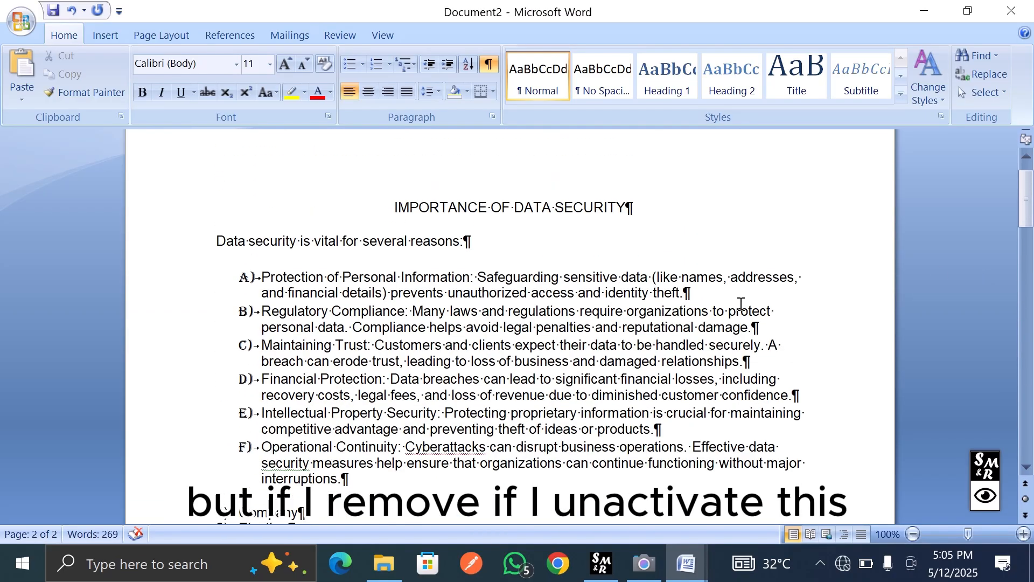
{"action": "left_click", "coordinate": [489, 65]}
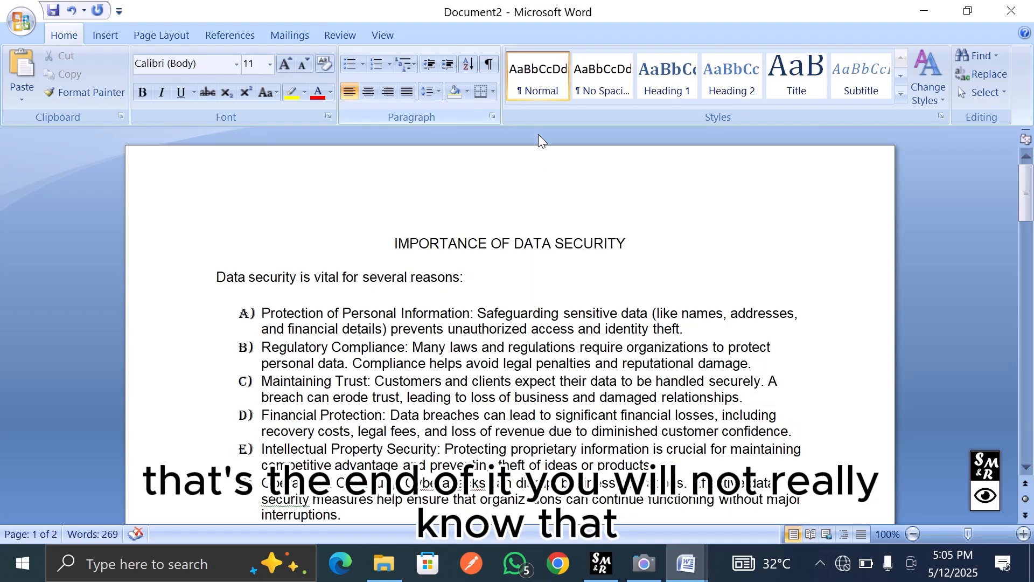
{"action": "scroll", "coordinate": [665, 346], "scroll_direction": "down", "scroll_amount": 15}
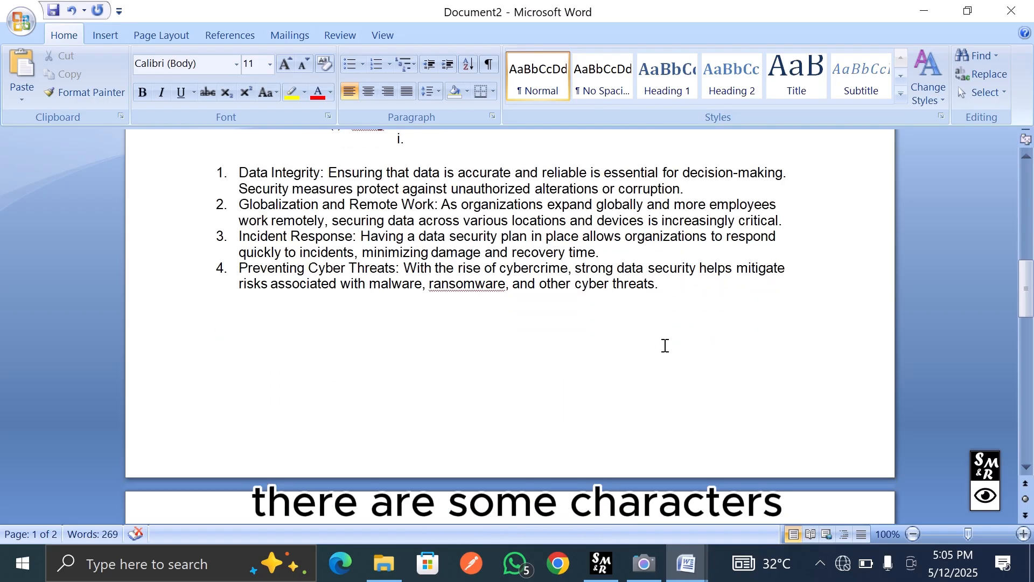
{"action": "scroll", "coordinate": [665, 346], "scroll_direction": "down", "scroll_amount": 5}
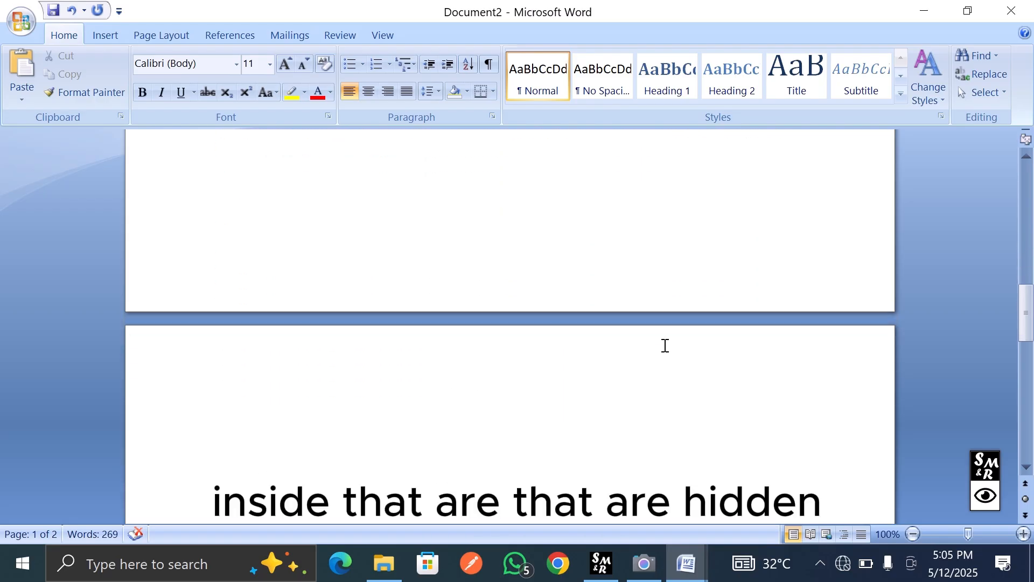
{"action": "scroll", "coordinate": [665, 346], "scroll_direction": "down", "scroll_amount": 3}
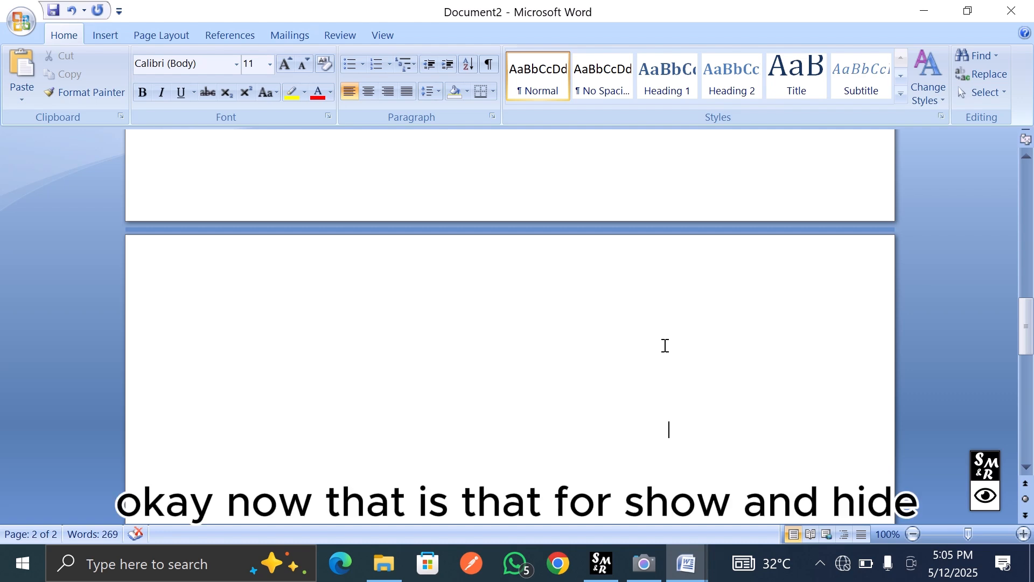
{"action": "scroll", "coordinate": [662, 337], "scroll_direction": "up", "scroll_amount": 15}
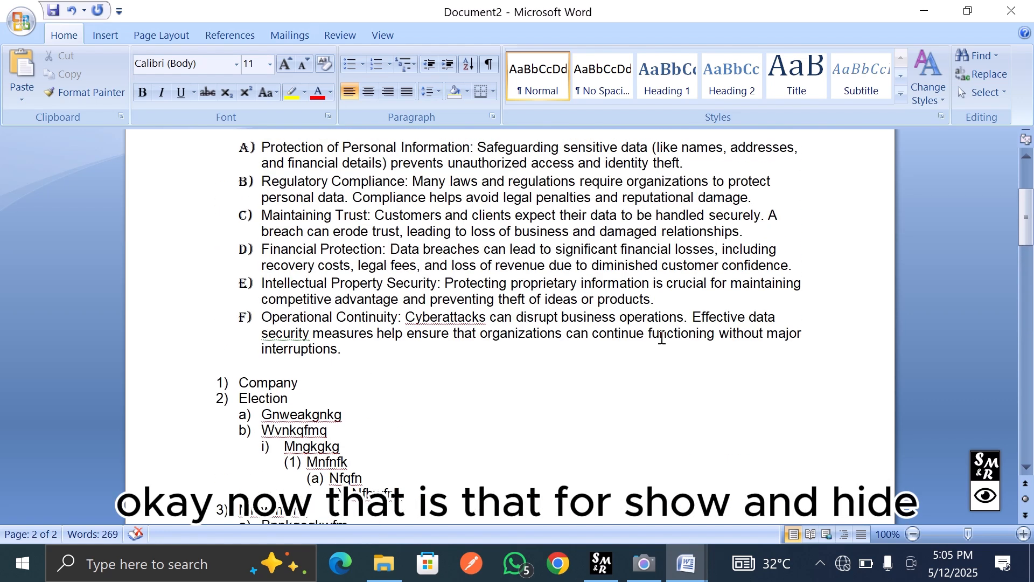
{"action": "scroll", "coordinate": [662, 337], "scroll_direction": "down", "scroll_amount": 1}
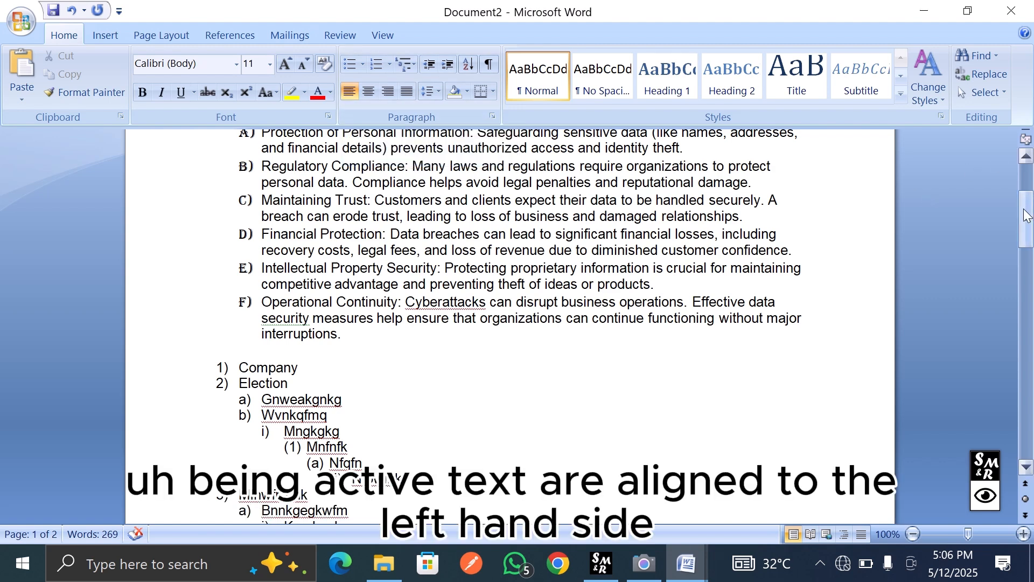
- Try center, right and justified alignment on lettered items A to F, and return them to left alignment
{"action": "left_click_drag", "start_coordinate": [1025, 223], "coordinate": [1005, 203]}
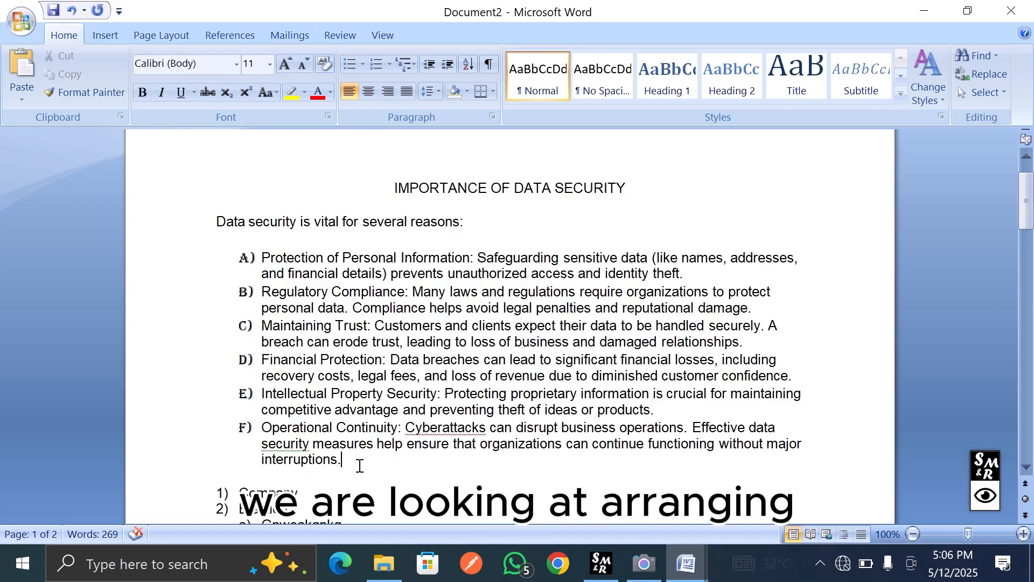
{"action": "left_click_drag", "start_coordinate": [357, 463], "coordinate": [260, 259]}
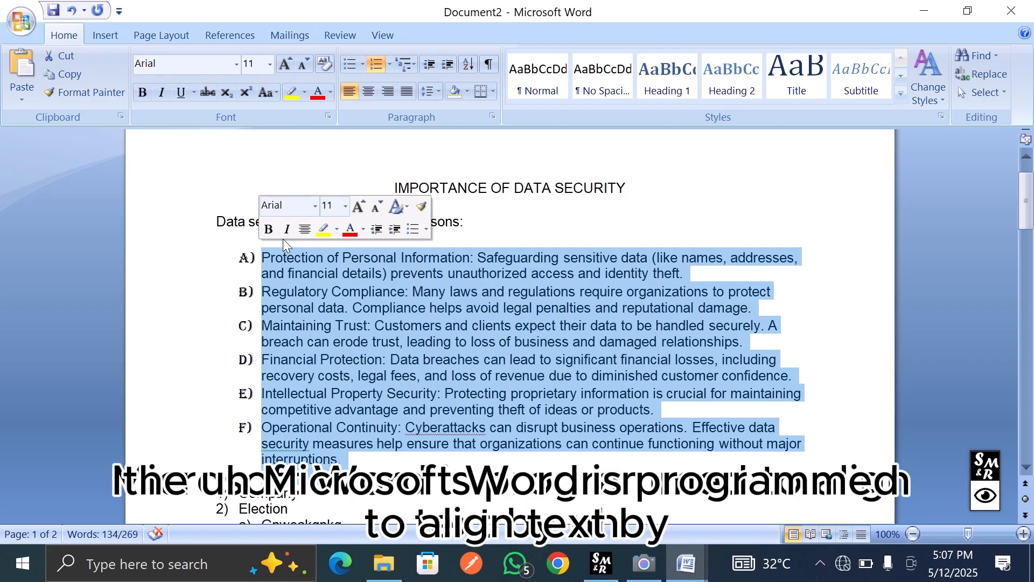
{"action": "left_click", "coordinate": [368, 91]}
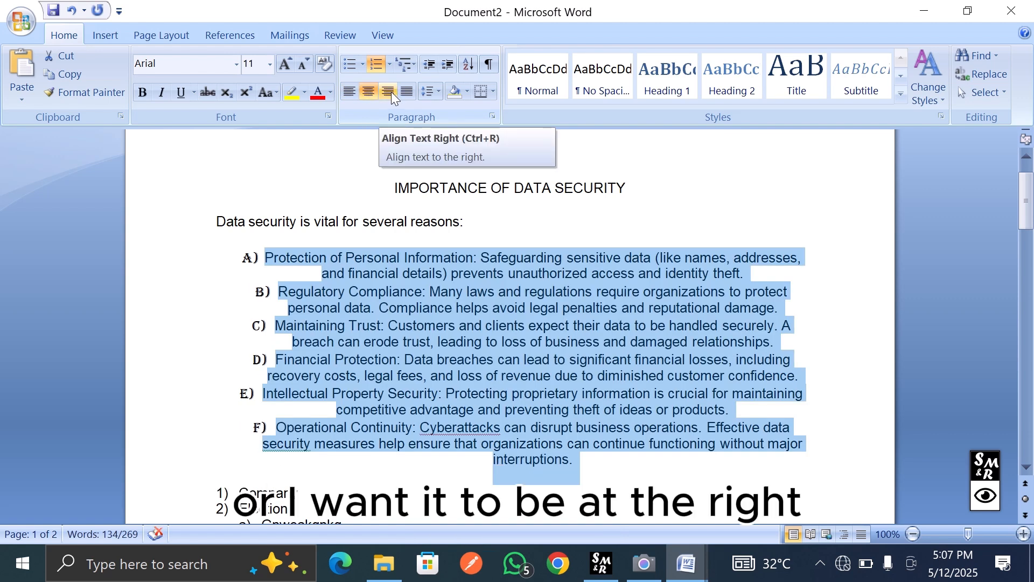
{"action": "left_click", "coordinate": [388, 92]}
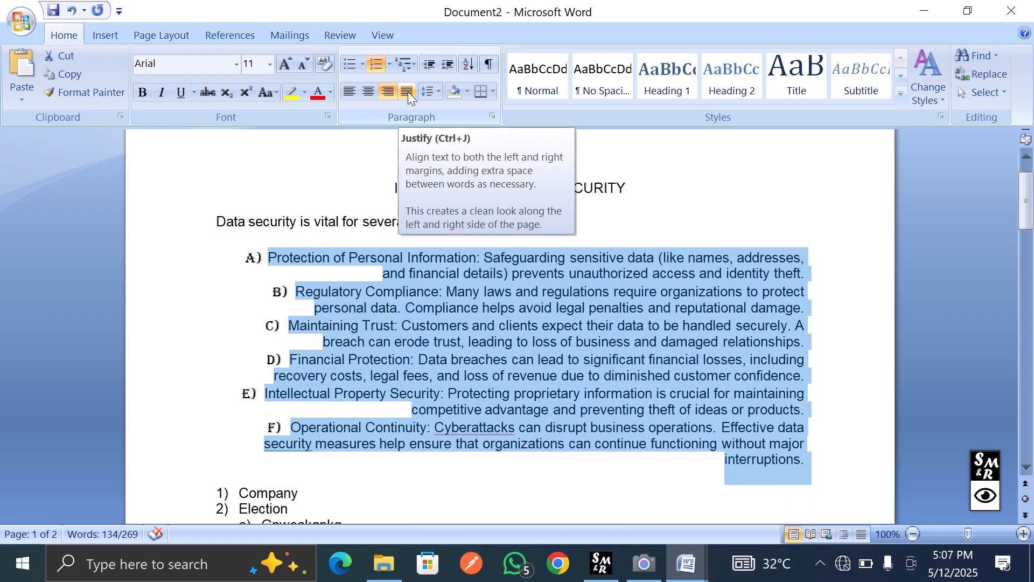
{"action": "left_click", "coordinate": [409, 91]}
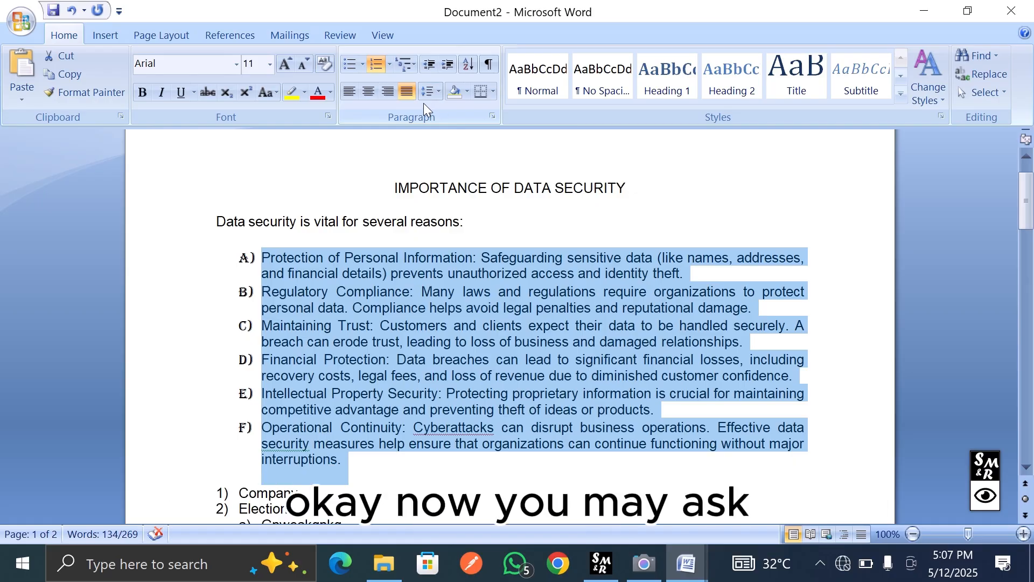
{"action": "left_click", "coordinate": [350, 96]}
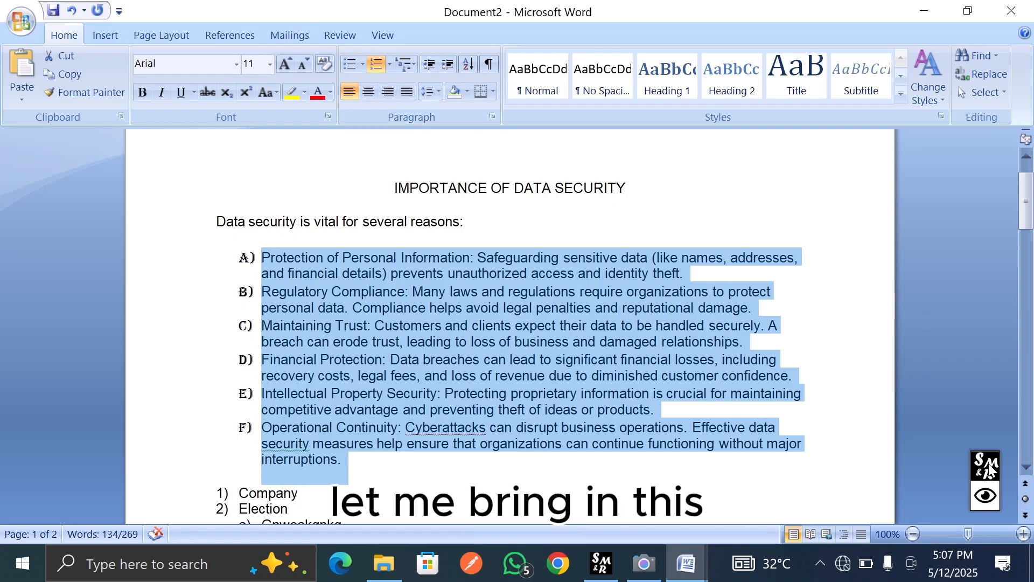
- Expand the Screen Marker & Recorder toolbar and draw a rectangle around the line ends of items B and C
{"action": "left_click_drag", "start_coordinate": [979, 468], "coordinate": [943, 261]}
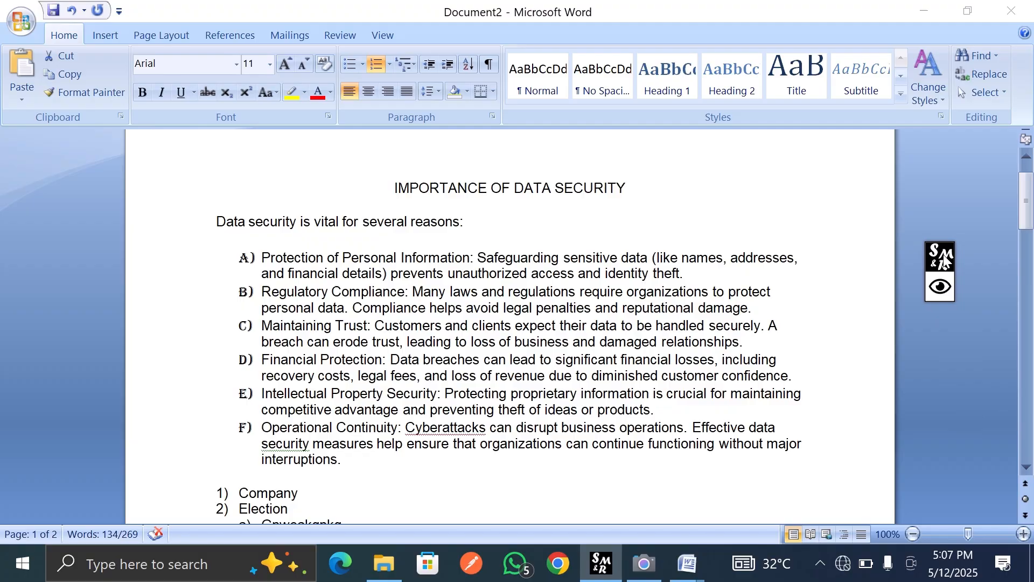
{"action": "left_click", "coordinate": [940, 292]}
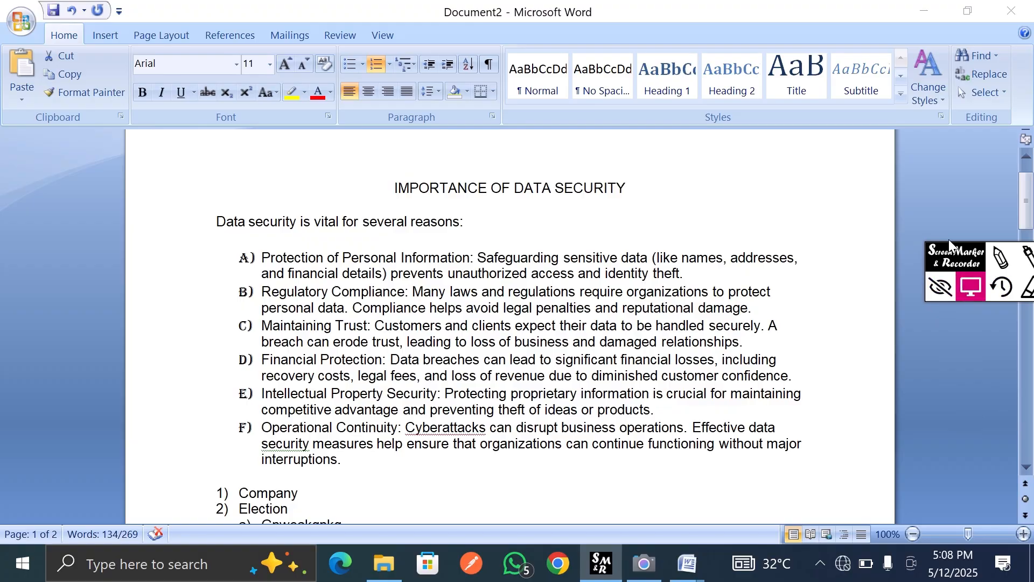
{"action": "mouse_move", "coordinate": [957, 251]}
{"action": "left_mouse_down"}
{"action": "mouse_move", "coordinate": [822, 140]}
{"action": "mouse_move", "coordinate": [704, 109]}
{"action": "left_mouse_up"}
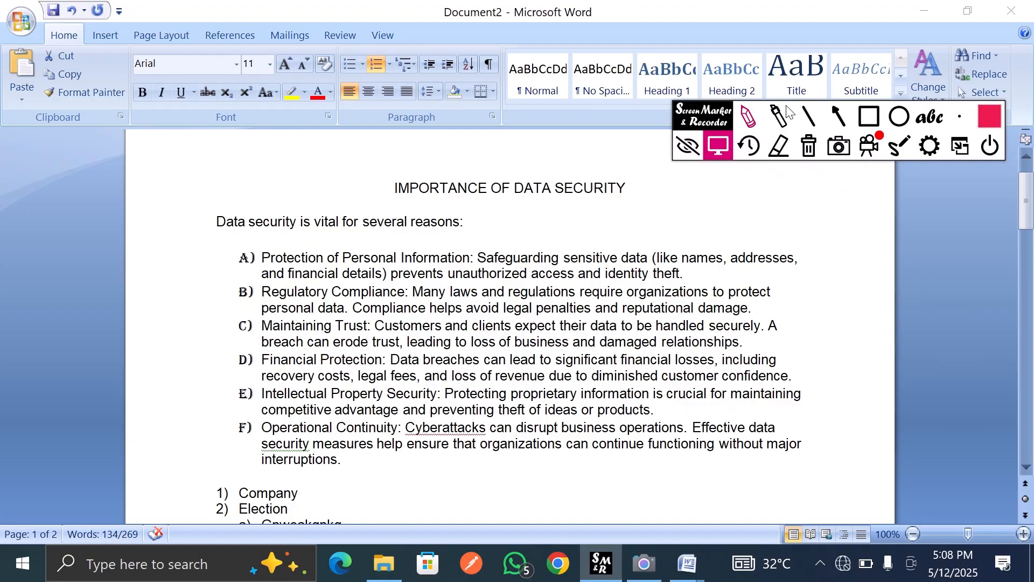
{"action": "left_click", "coordinate": [869, 116]}
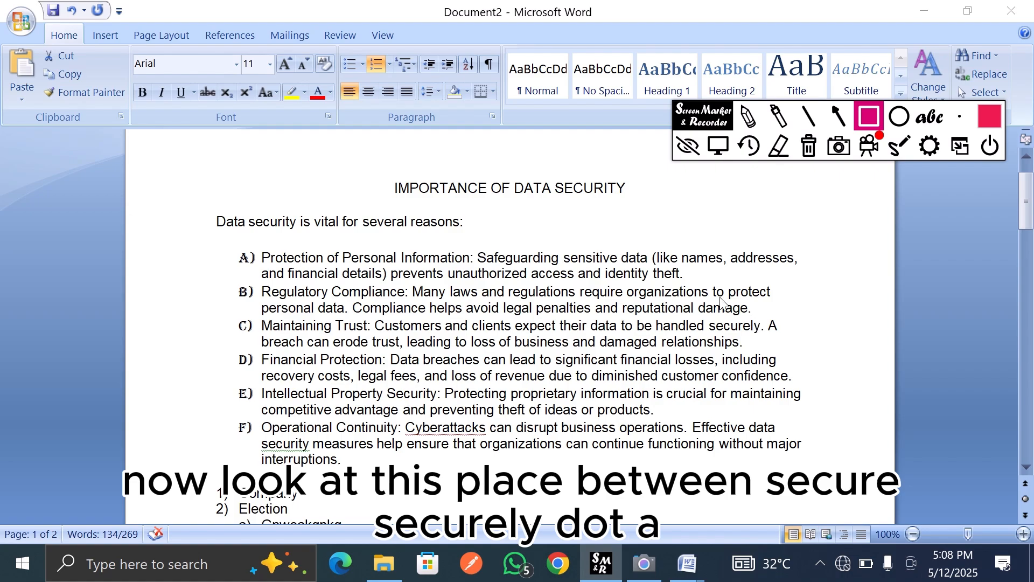
{"action": "mouse_move", "coordinate": [702, 294]}
{"action": "left_mouse_down"}
{"action": "mouse_move", "coordinate": [796, 346]}
{"action": "mouse_move", "coordinate": [818, 346]}
{"action": "left_mouse_up"}
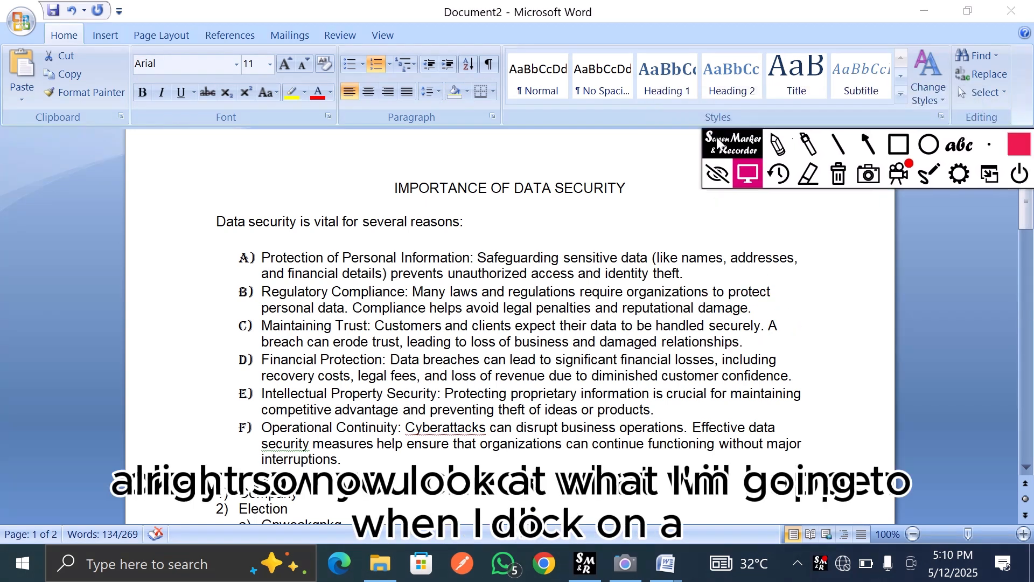
- Move the marker toolbar clear of the paragraph formatting controls and justify lettered items A to F
{"action": "left_click_drag", "start_coordinate": [720, 139], "coordinate": [641, 81]}
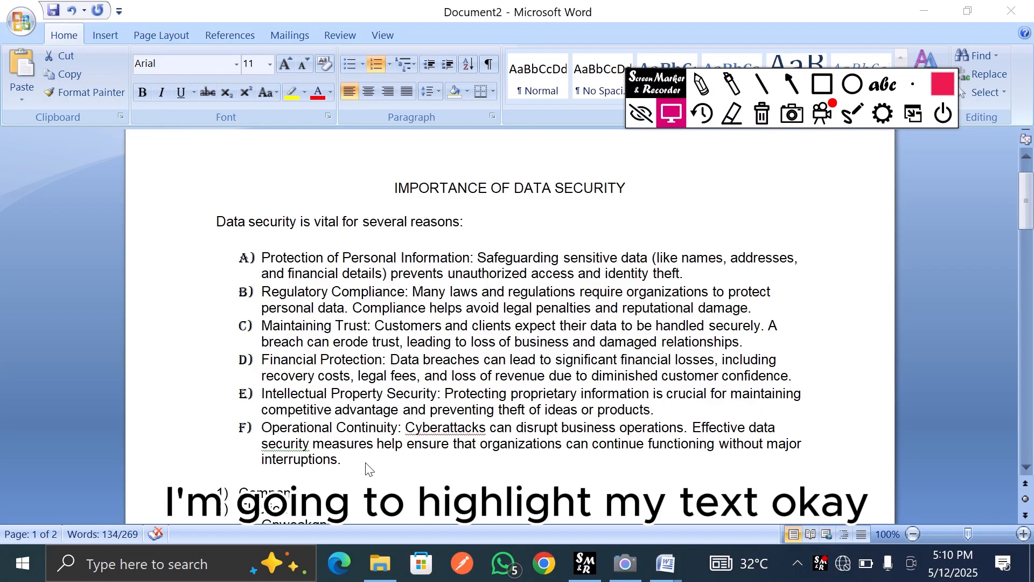
{"action": "left_click", "coordinate": [354, 467]}
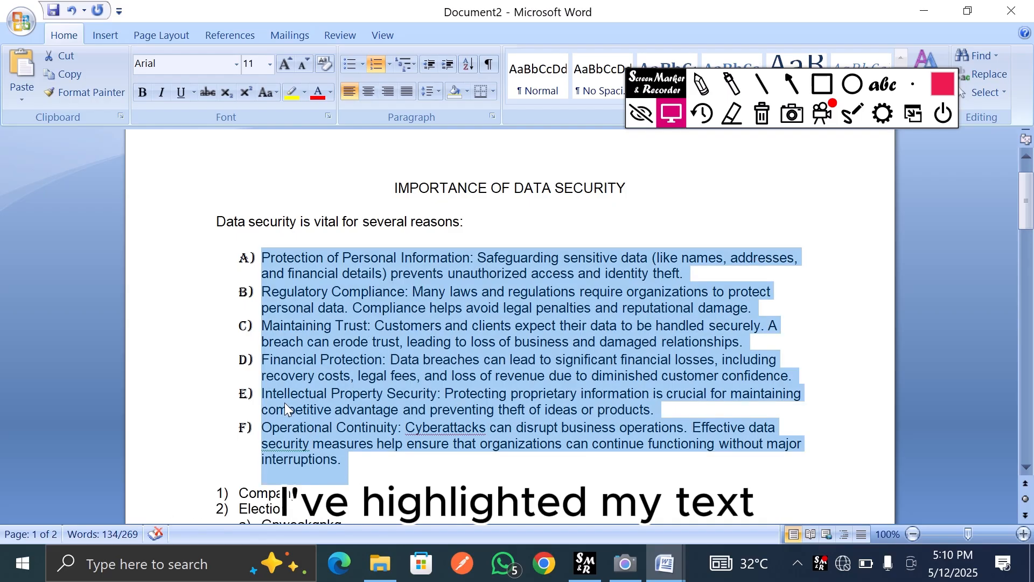
{"action": "left_click", "coordinate": [408, 95]}
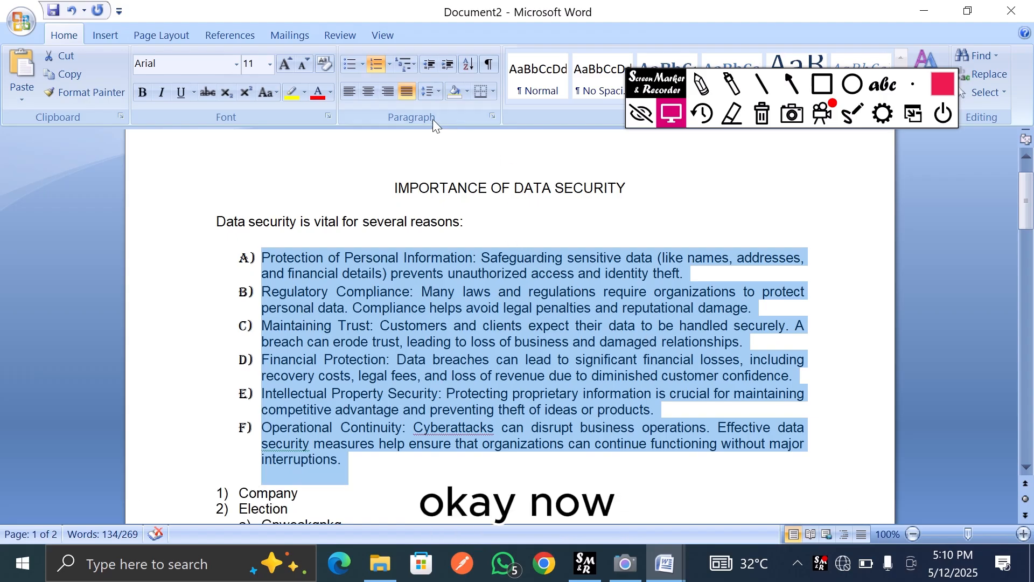
- Try 1.15 line spacing on the selected items A to F, and set their line spacing to 1.5
{"action": "left_click", "coordinate": [439, 91]}
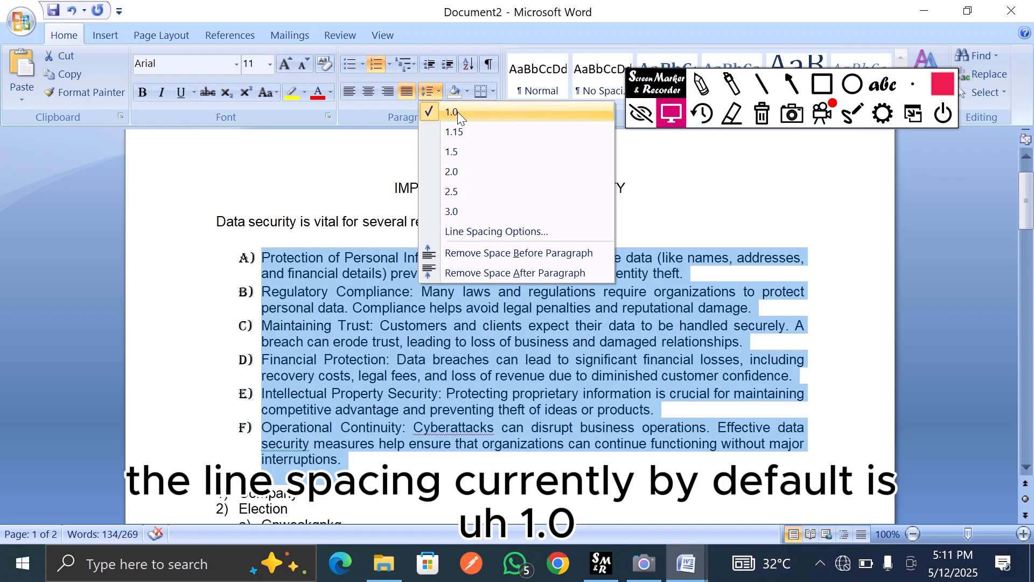
{"action": "left_click", "coordinate": [429, 134]}
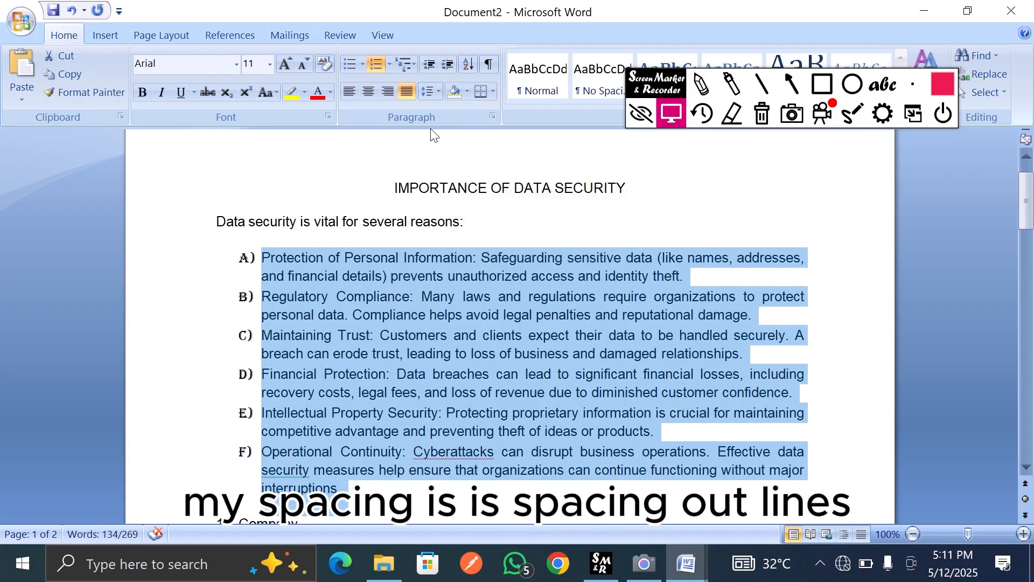
{"action": "left_click", "coordinate": [438, 92]}
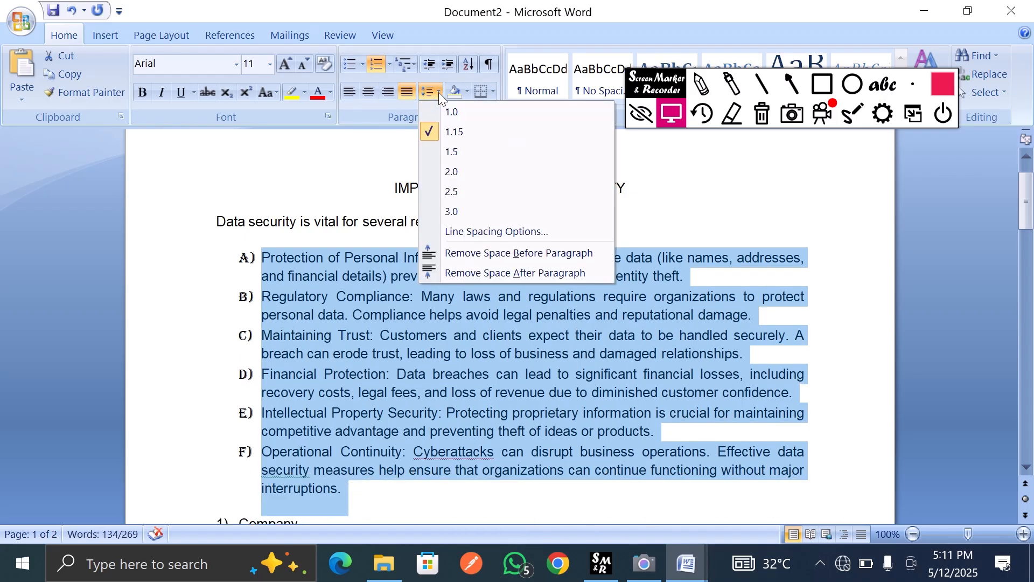
{"action": "left_click", "coordinate": [430, 151]}
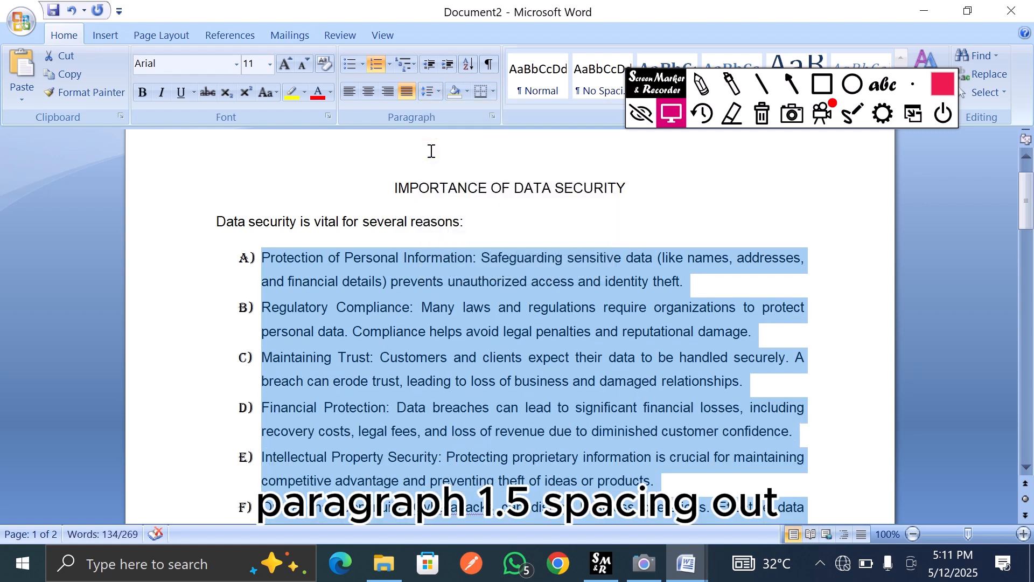
- Try 2.0, 2.5 and 3.0 line spacing on the selected items A to F, and set their line spacing to 1.0
{"action": "left_click", "coordinate": [434, 91]}
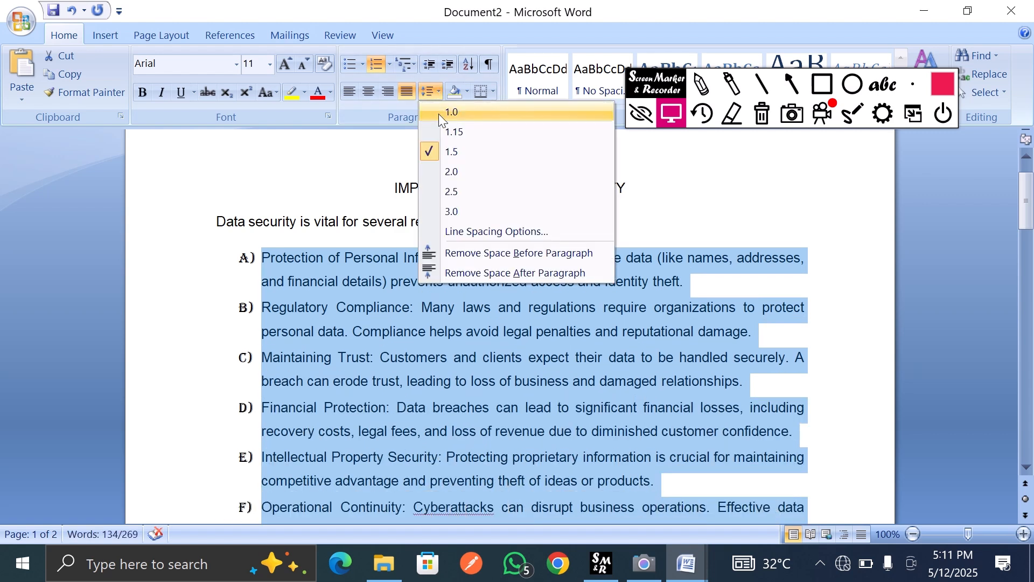
{"action": "left_click", "coordinate": [431, 173]}
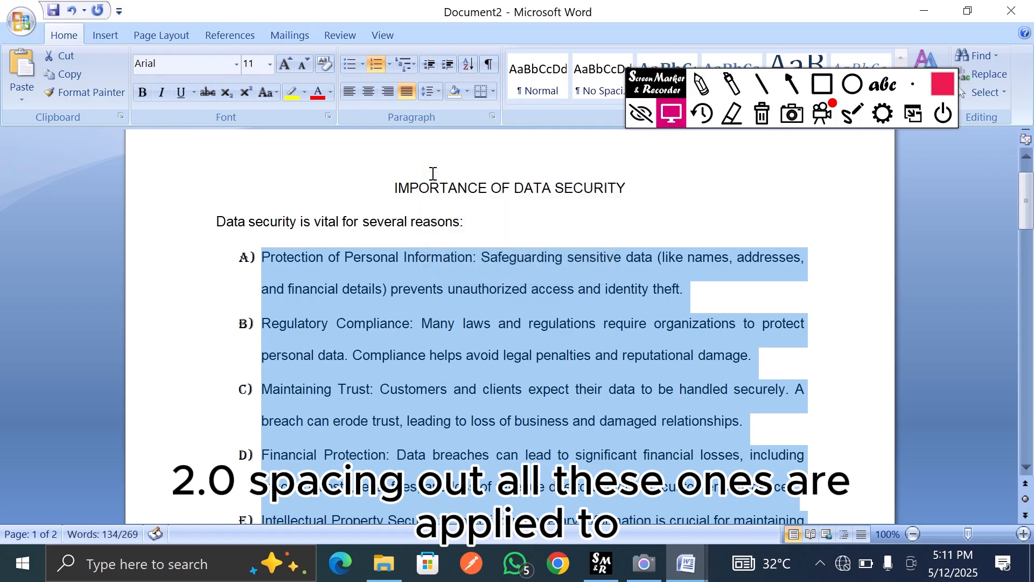
{"action": "left_click", "coordinate": [439, 95]}
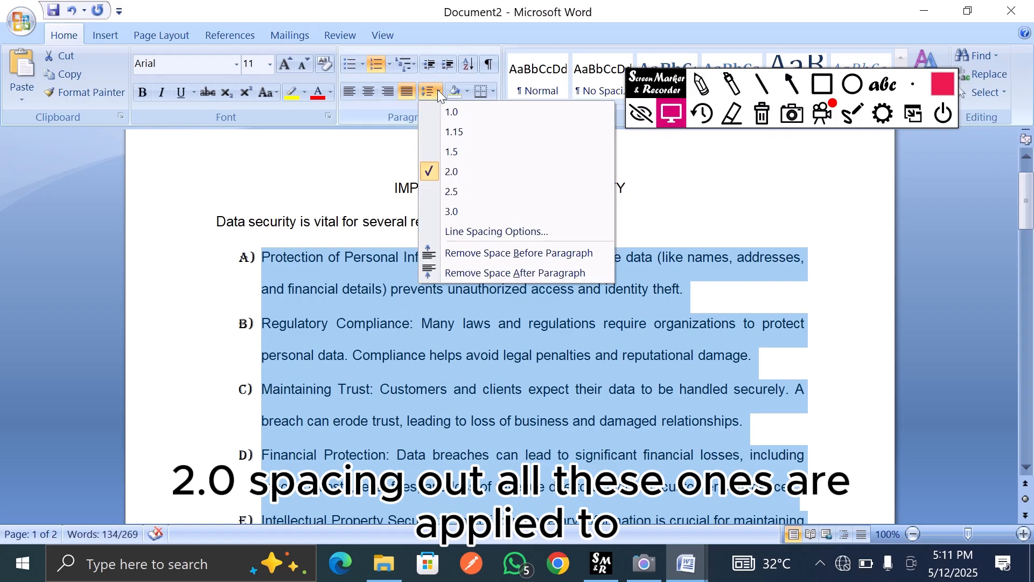
{"action": "left_click", "coordinate": [437, 195]}
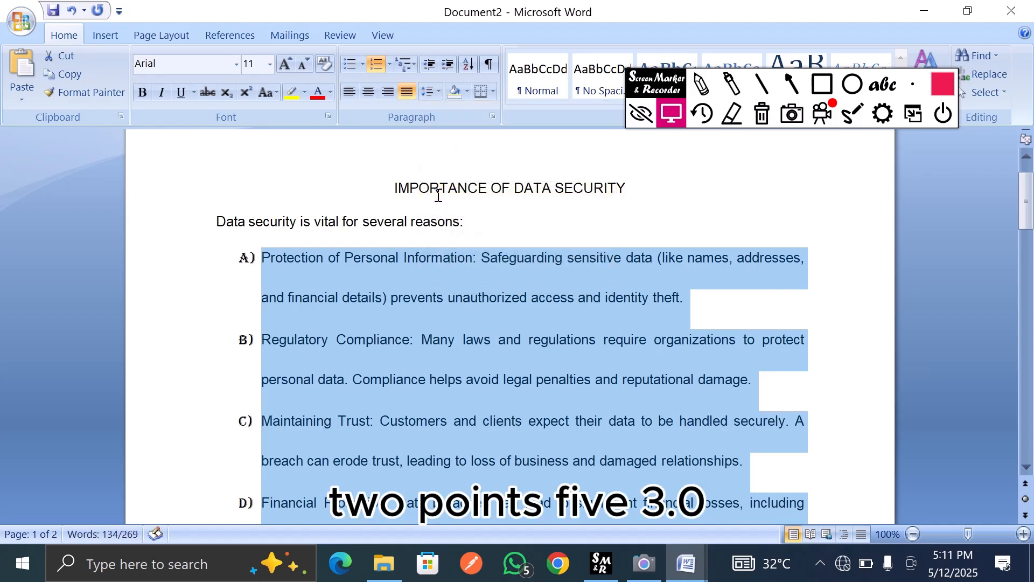
{"action": "left_click", "coordinate": [439, 92]}
{"action": "left_click", "coordinate": [425, 214]}
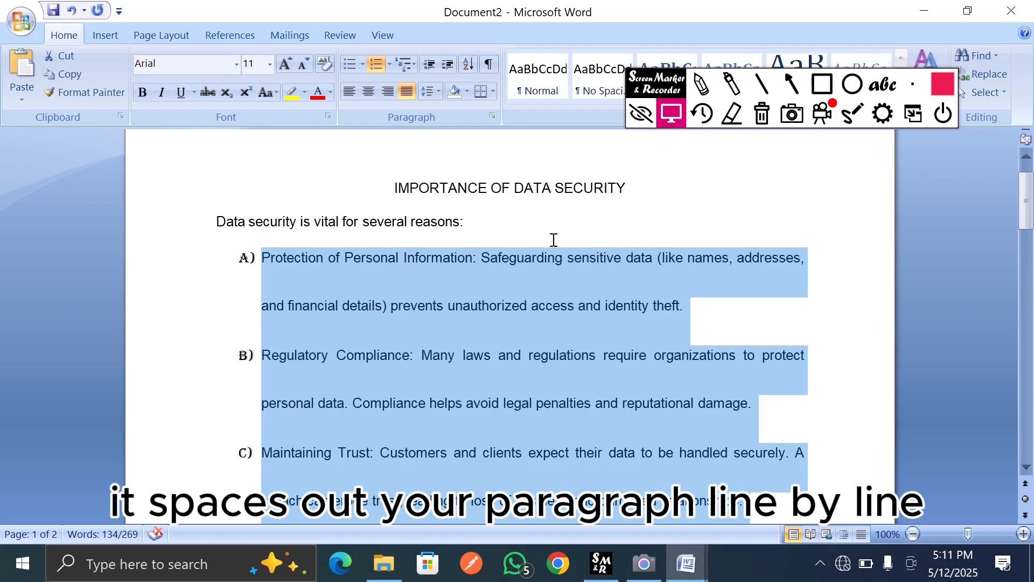
{"action": "left_click", "coordinate": [438, 93]}
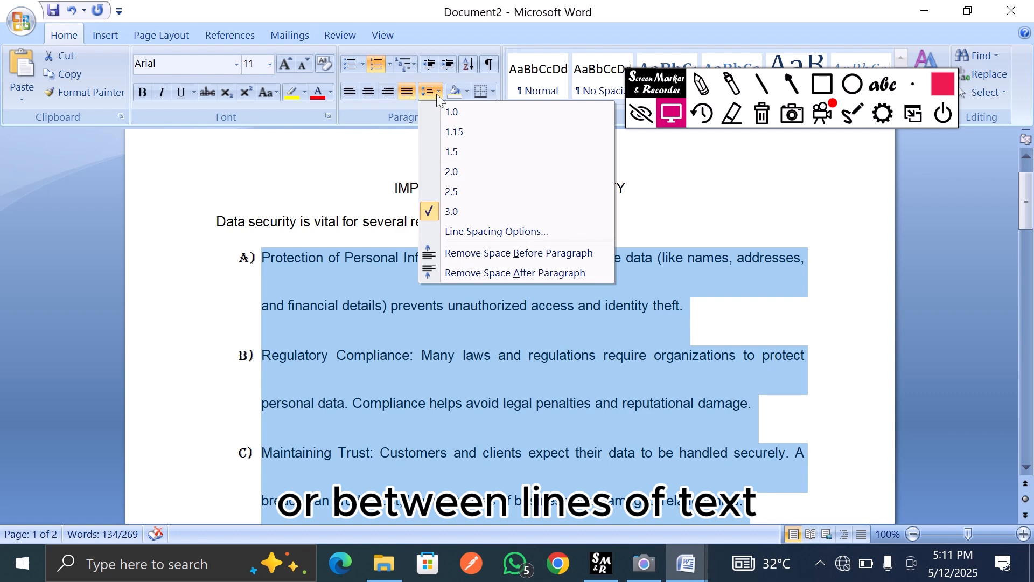
{"action": "left_click", "coordinate": [431, 113]}
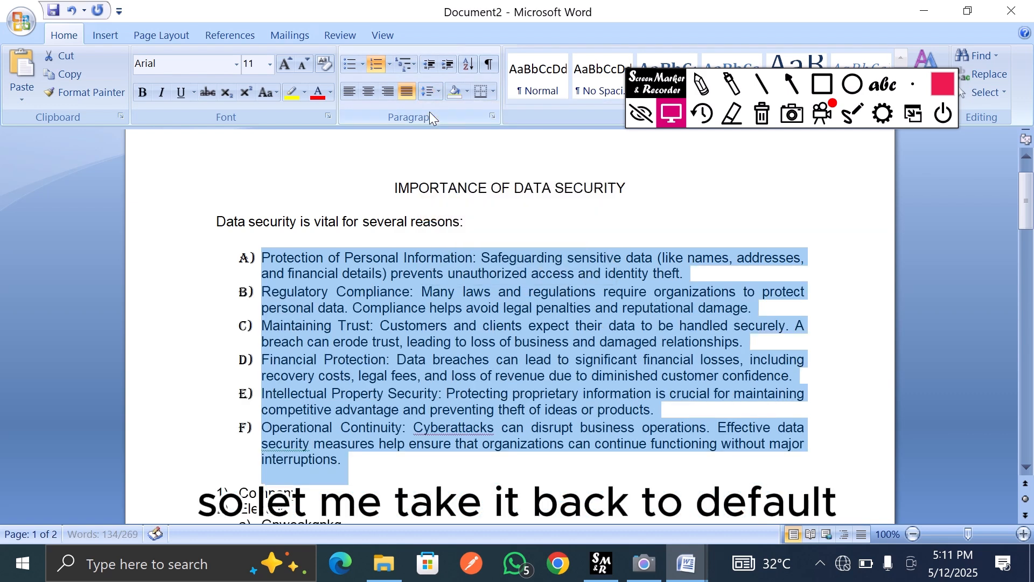
- Shade lettered items A to F with the orange theme color and the title IMPORTANCE OF DATA SECURITY with yellow
{"action": "left_click", "coordinate": [467, 90]}
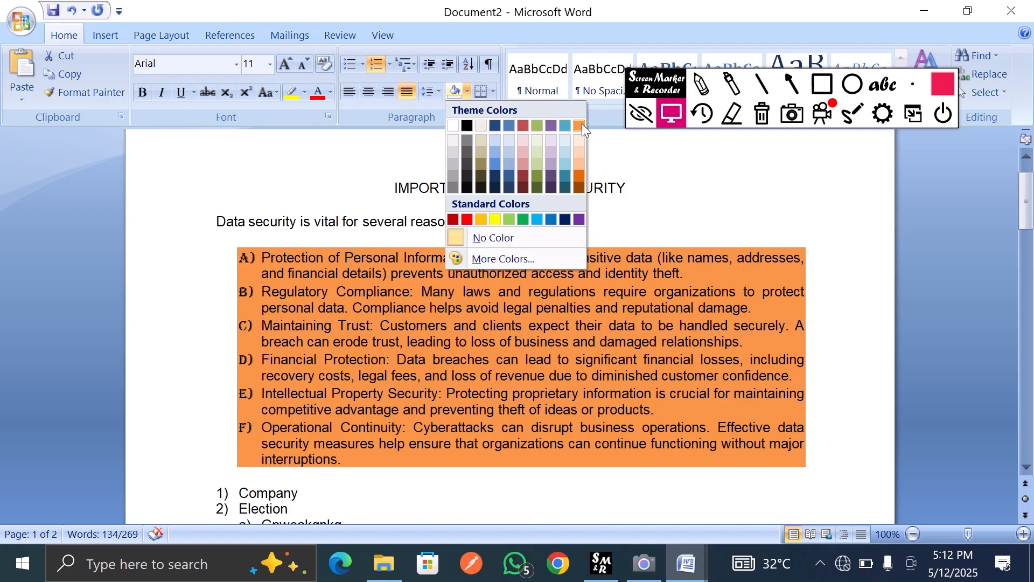
{"action": "left_click", "coordinate": [581, 126]}
{"action": "left_click", "coordinate": [629, 195]}
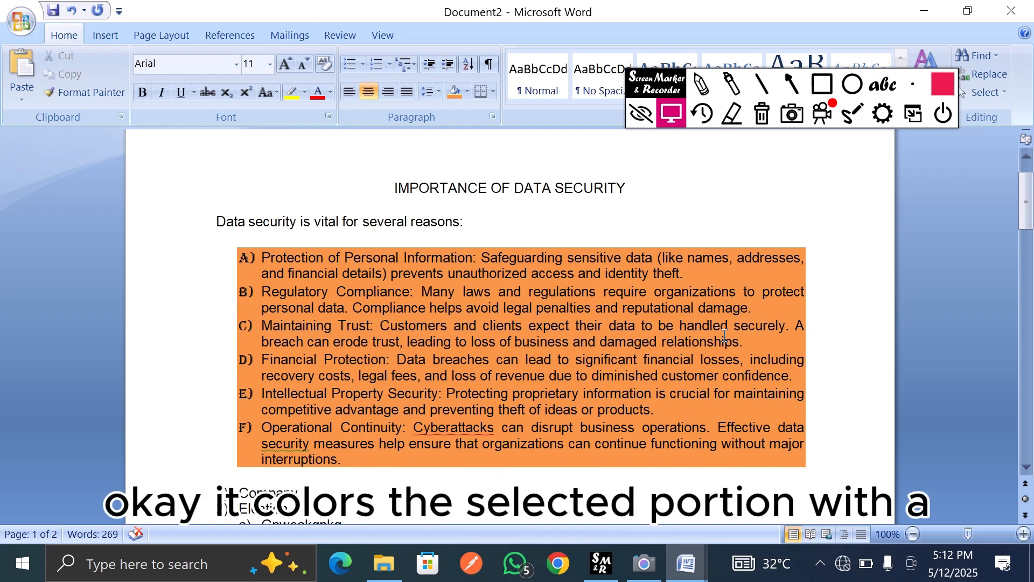
{"action": "left_click", "coordinate": [466, 93]}
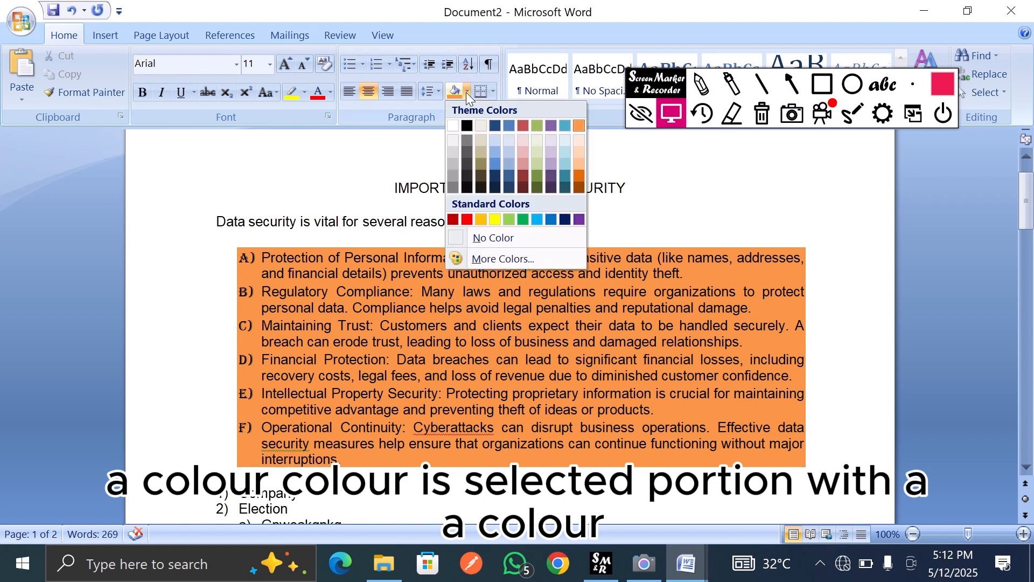
{"action": "left_click", "coordinate": [495, 220]}
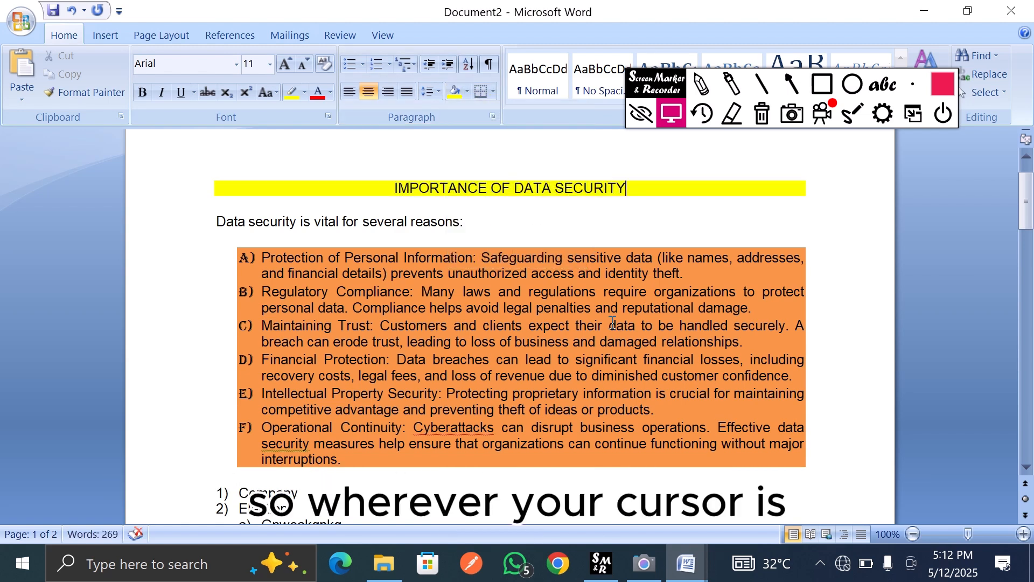
- Shade the Regulatory Compliance paragraph, item B, with standard green
{"action": "left_click", "coordinate": [596, 310]}
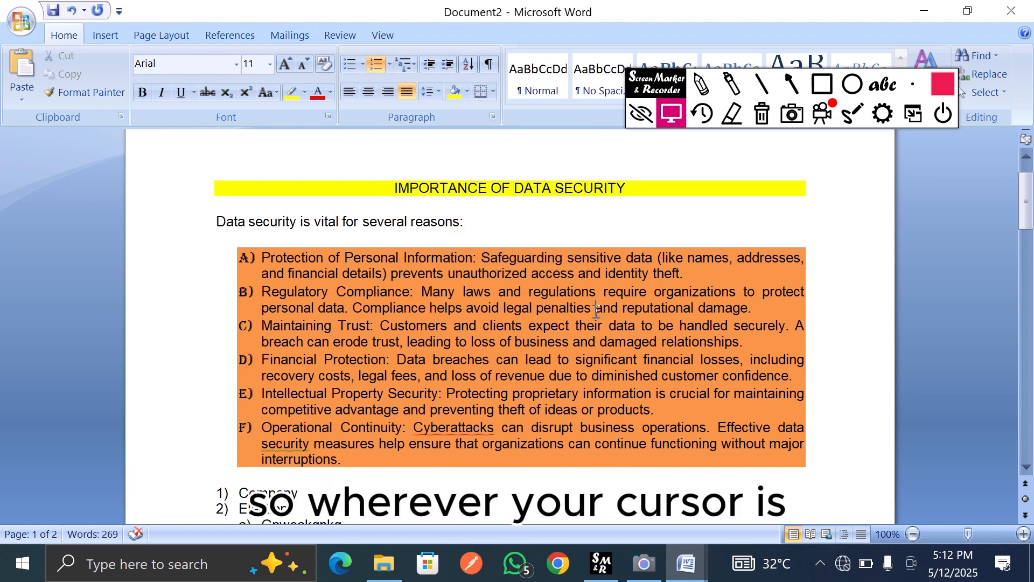
{"action": "left_click", "coordinate": [468, 91]}
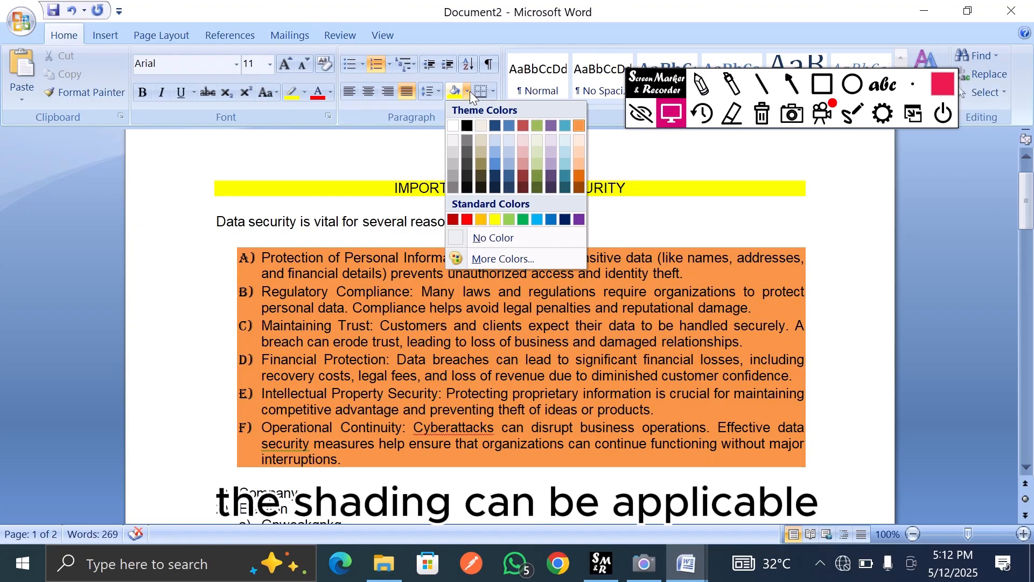
{"action": "left_click", "coordinate": [522, 219]}
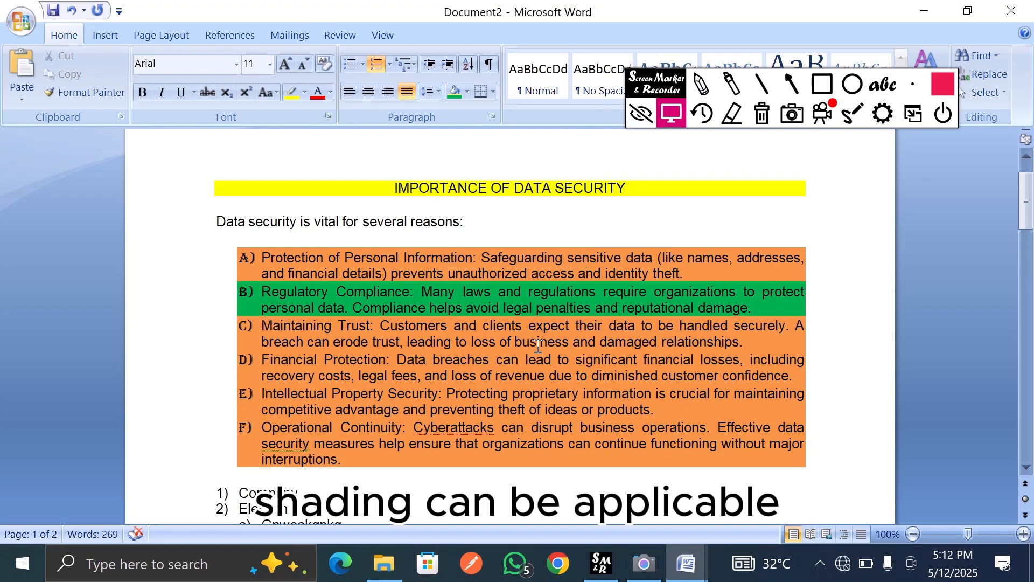
- Shade item E, Intellectual Property Security, light blue and item C, Maintaining Trust, purple
{"action": "left_click", "coordinate": [467, 91]}
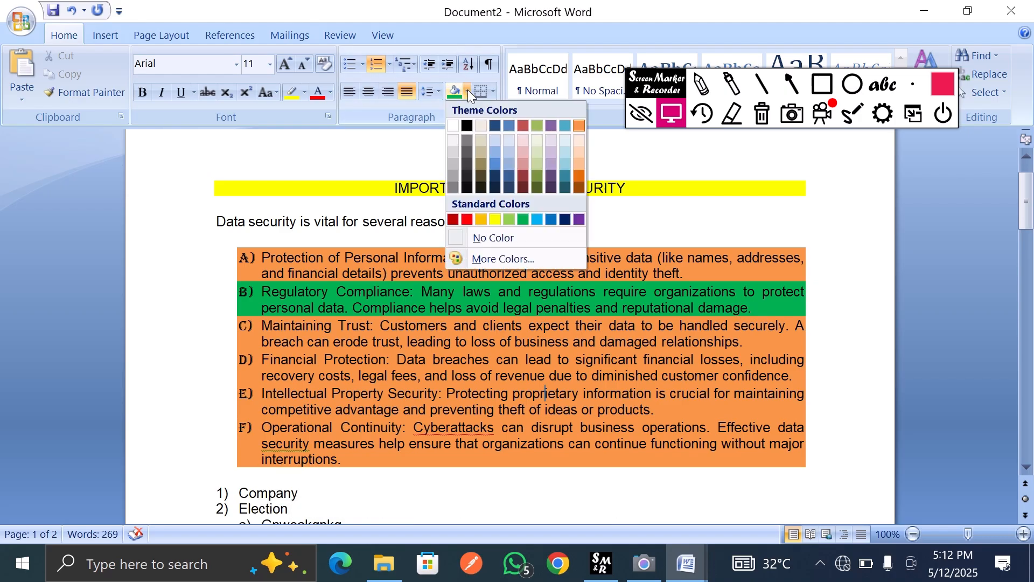
{"action": "left_click", "coordinate": [539, 218]}
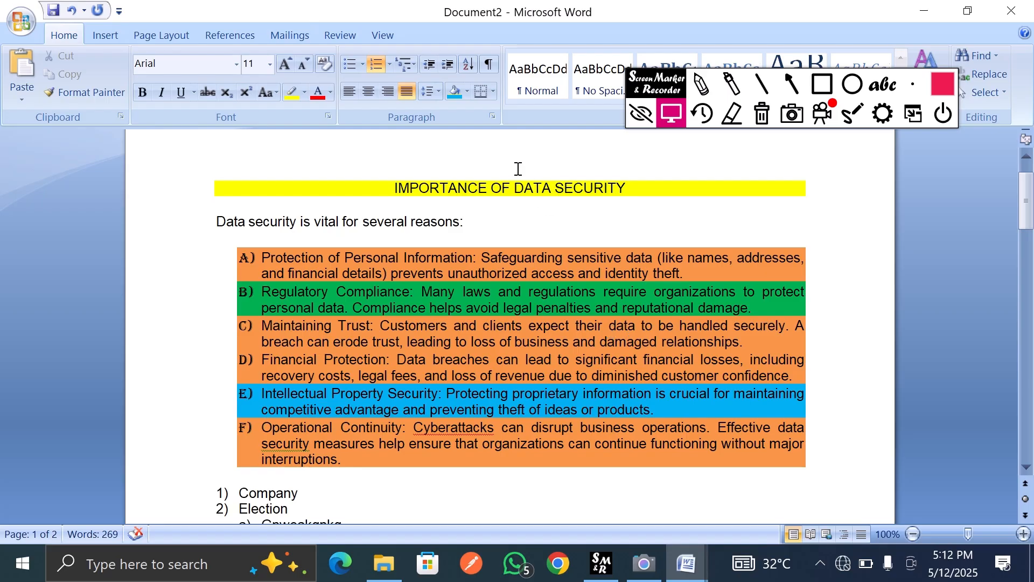
{"action": "left_click", "coordinate": [467, 92]}
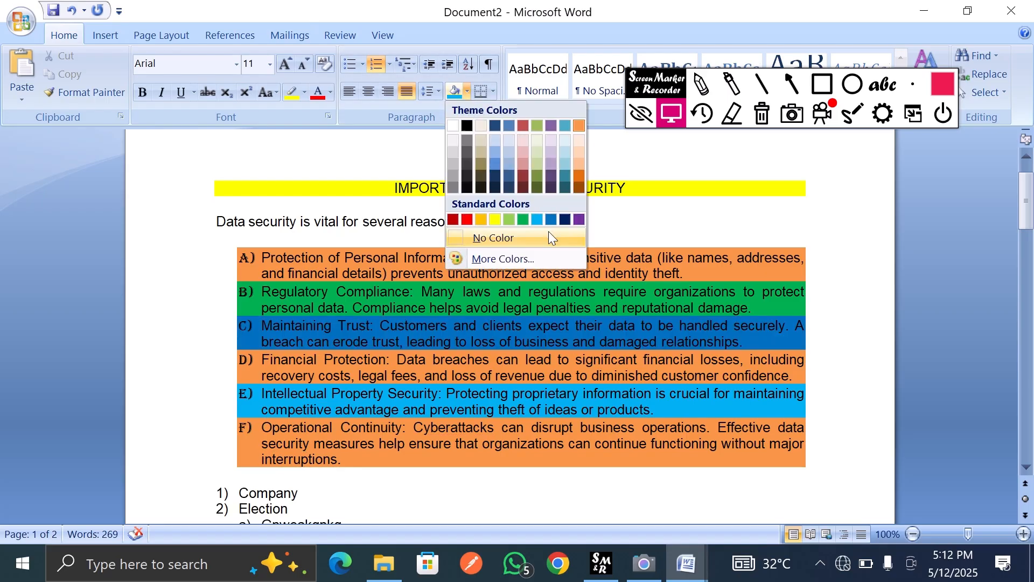
{"action": "left_click", "coordinate": [580, 218]}
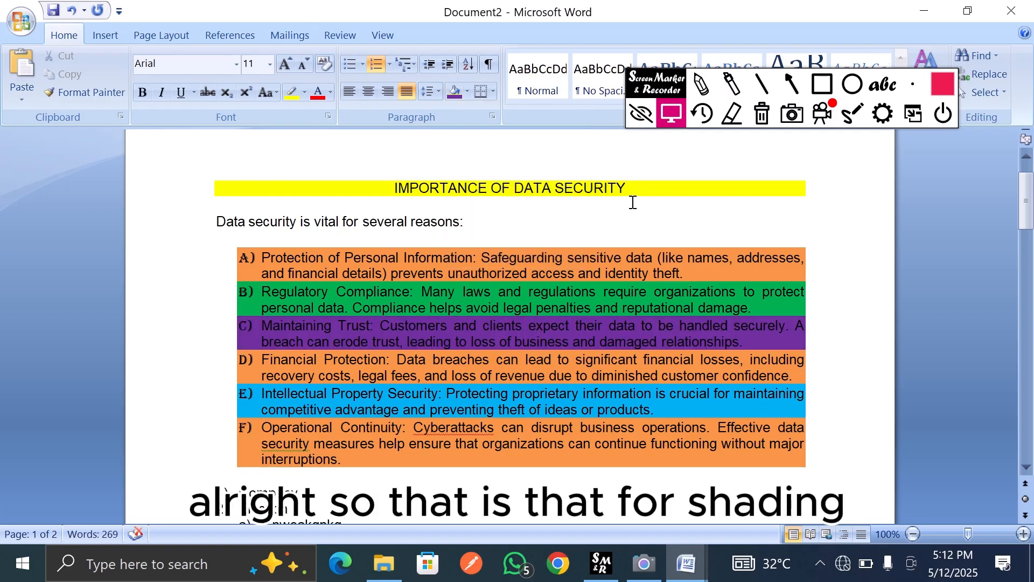
- Add bottom, top, left and right borders one by one around the block of lettered items A to F
{"action": "left_click", "coordinate": [492, 93]}
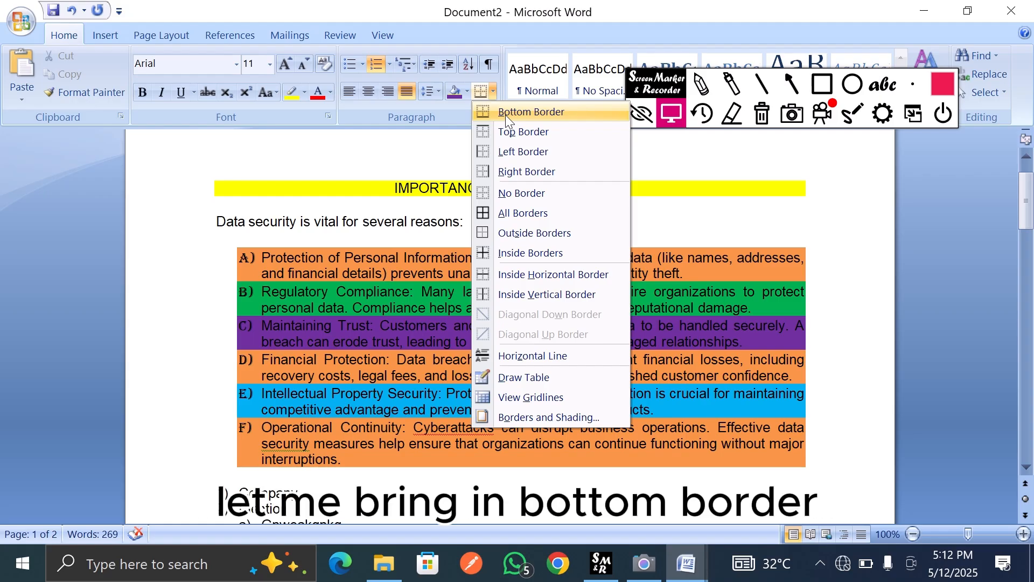
{"action": "left_click", "coordinate": [505, 115]}
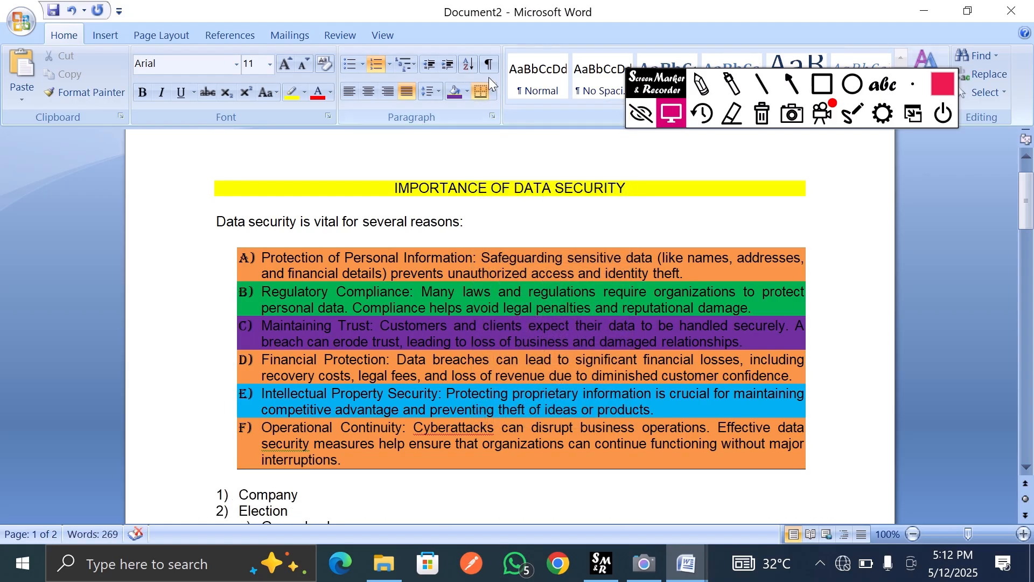
{"action": "left_click", "coordinate": [495, 92]}
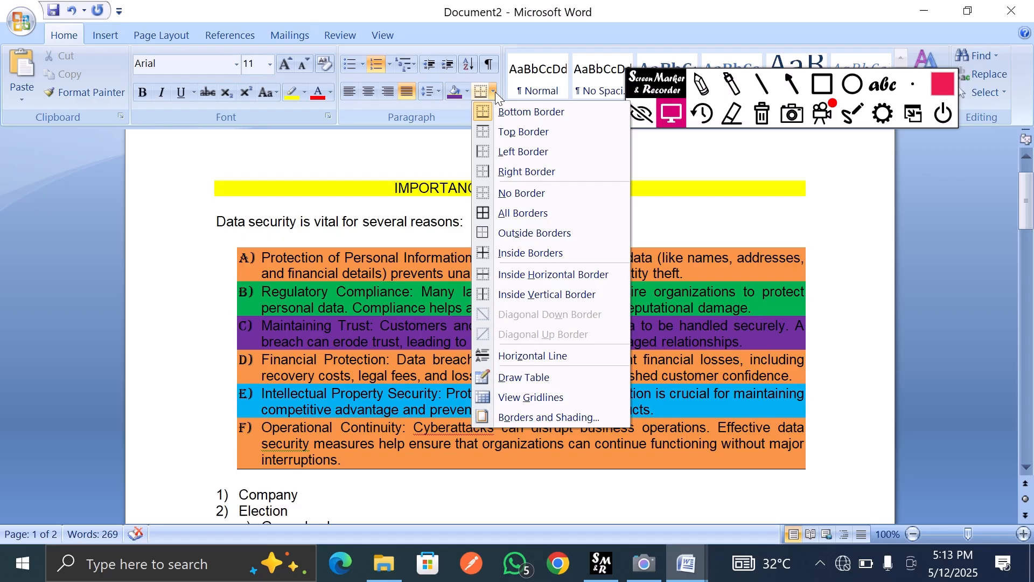
{"action": "left_click", "coordinate": [501, 132]}
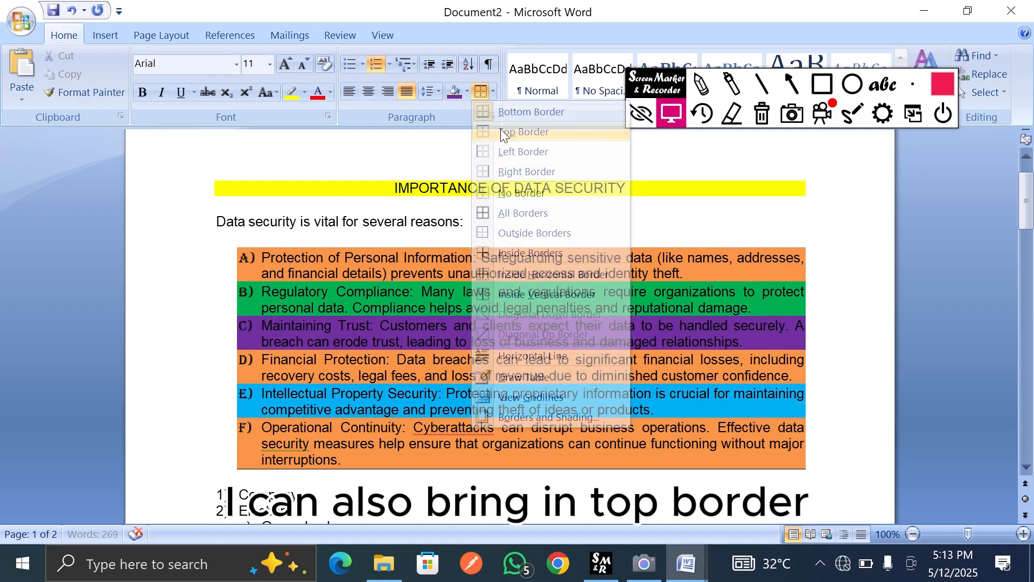
{"action": "left_click", "coordinate": [495, 90]}
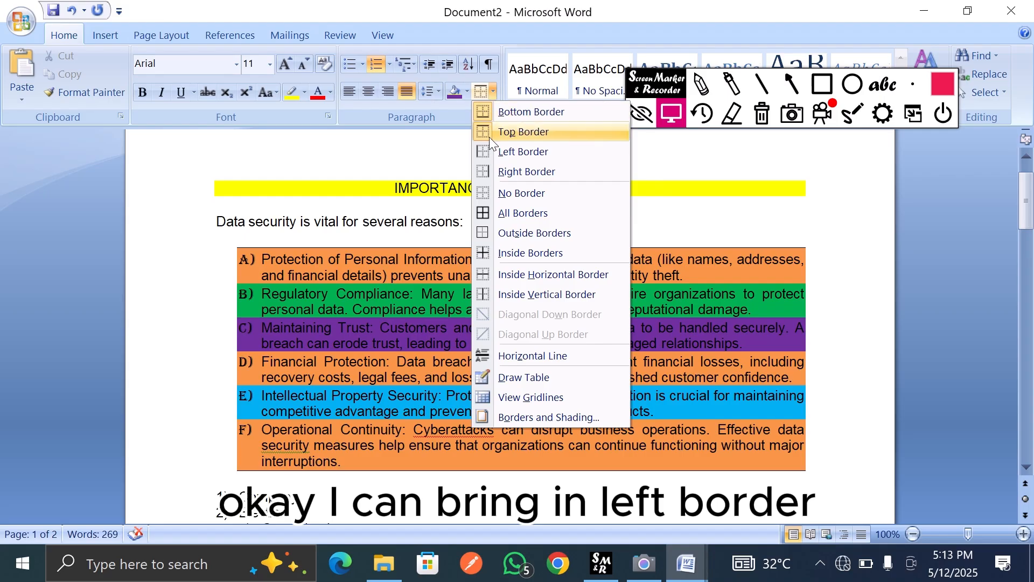
{"action": "left_click", "coordinate": [500, 152]}
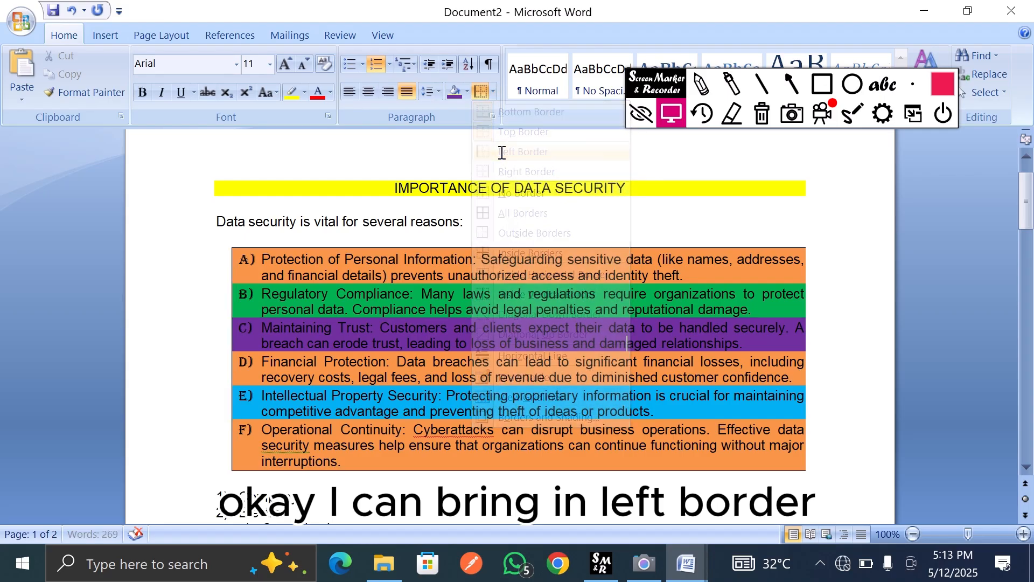
{"action": "left_click", "coordinate": [491, 92]}
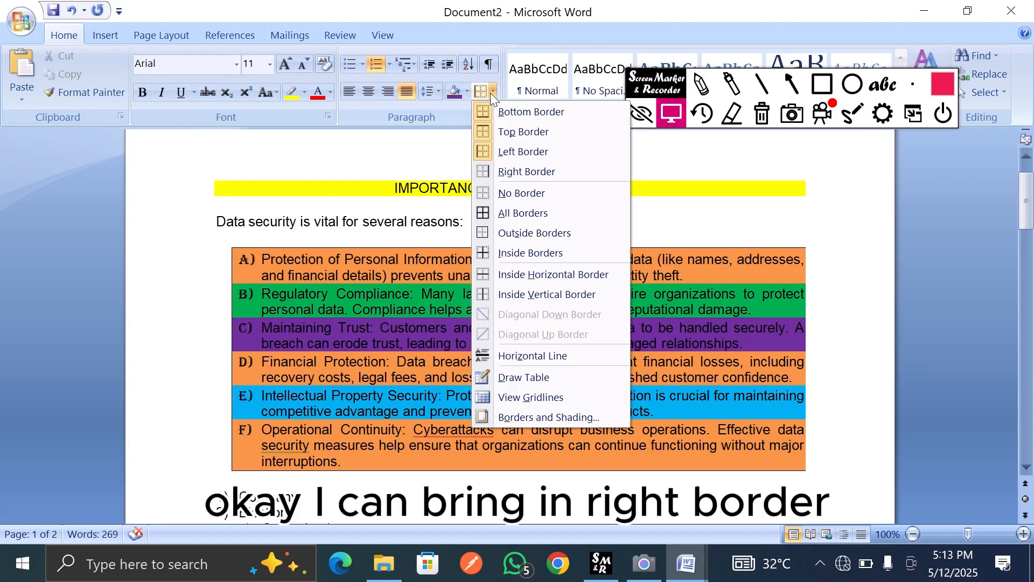
{"action": "left_click", "coordinate": [507, 172]}
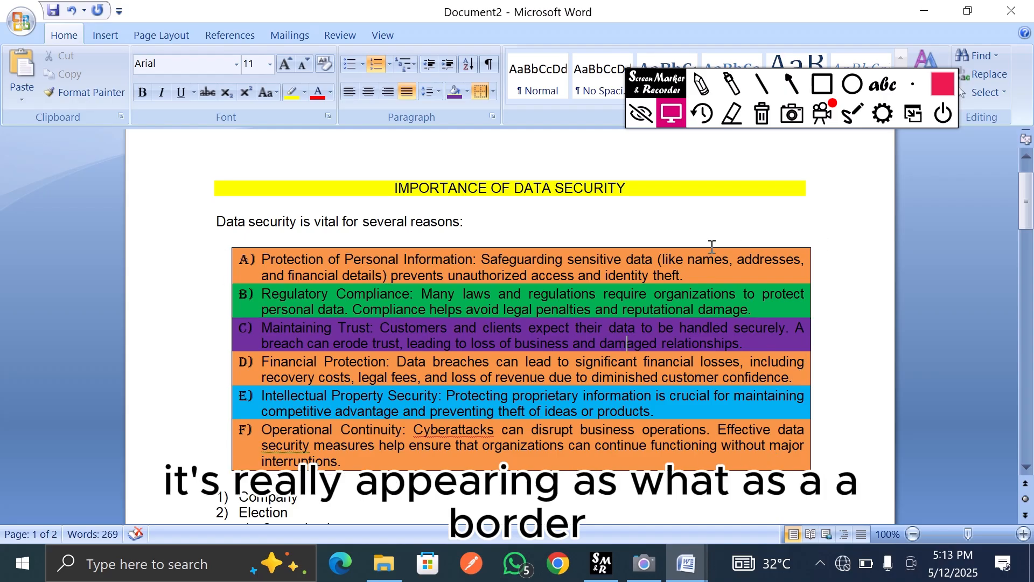
- Add bottom, top, left and right borders to the title IMPORTANCE OF DATA SECURITY, and apply All Borders to it
{"action": "left_click", "coordinate": [626, 188]}
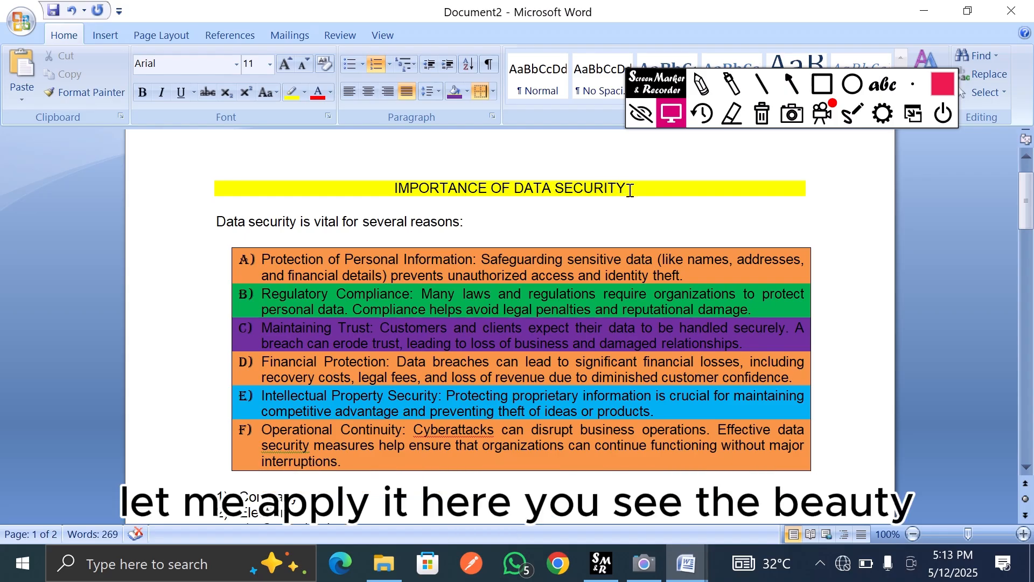
{"action": "left_click", "coordinate": [493, 92]}
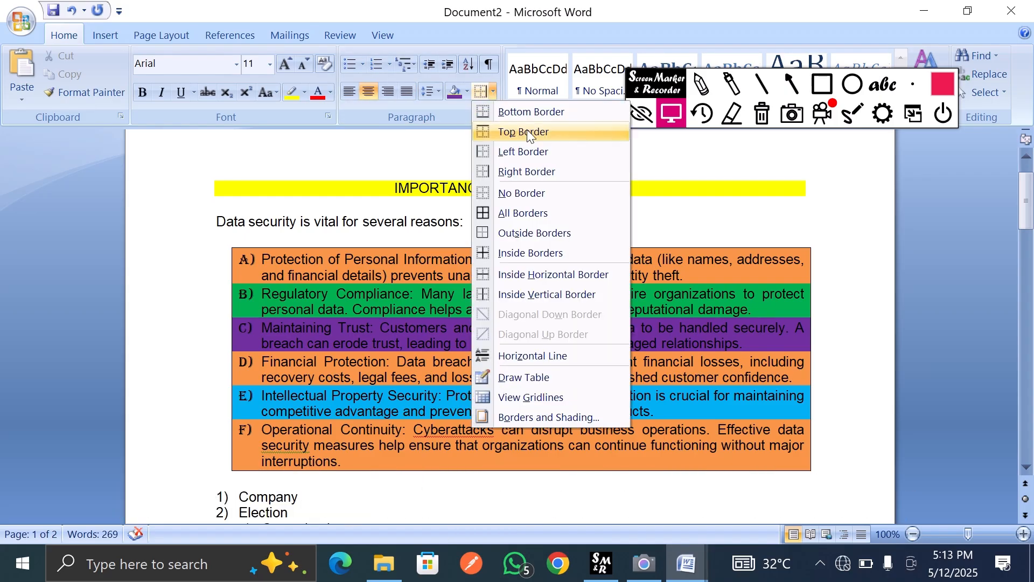
{"action": "left_click", "coordinate": [523, 112]}
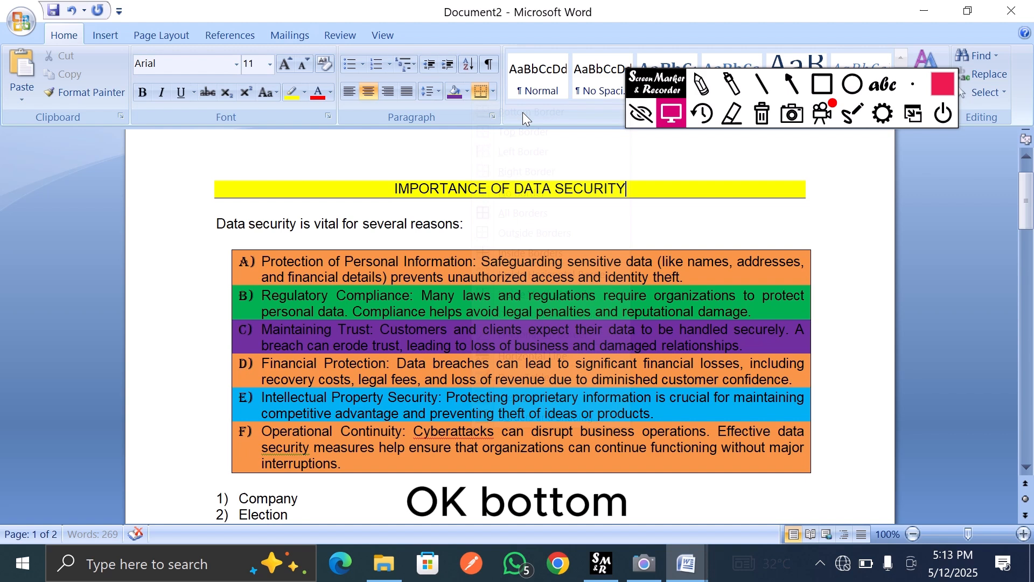
{"action": "left_click", "coordinate": [492, 94]}
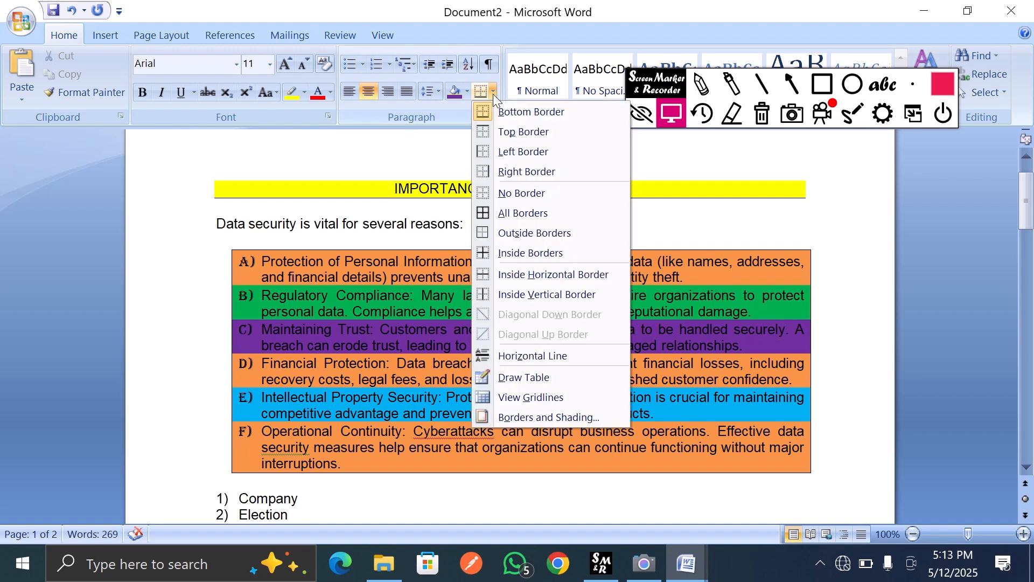
{"action": "left_click", "coordinate": [483, 132]}
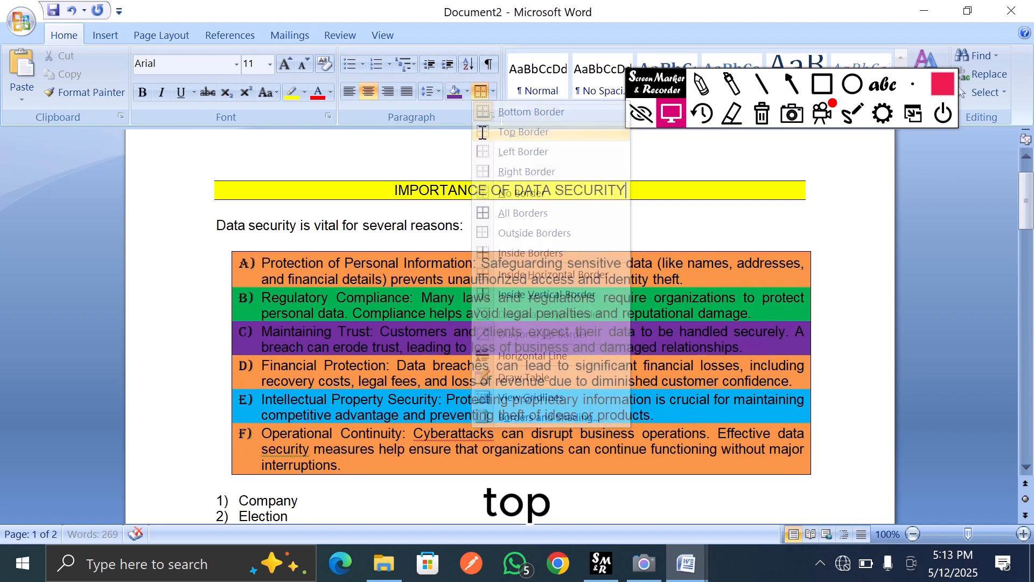
{"action": "left_click", "coordinate": [493, 90]}
{"action": "left_click", "coordinate": [478, 151]}
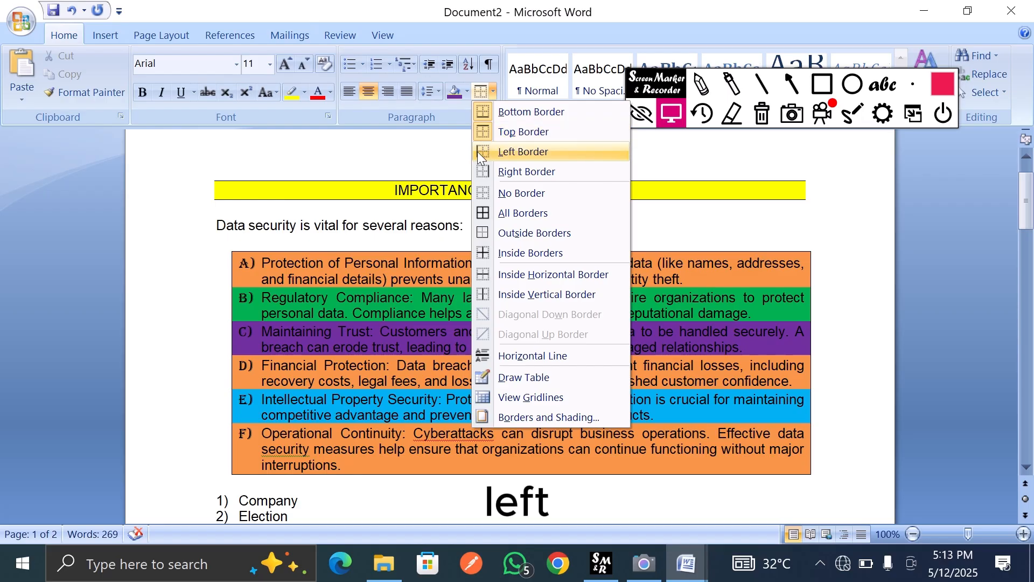
{"action": "left_click", "coordinate": [494, 92]}
{"action": "left_click", "coordinate": [522, 170]}
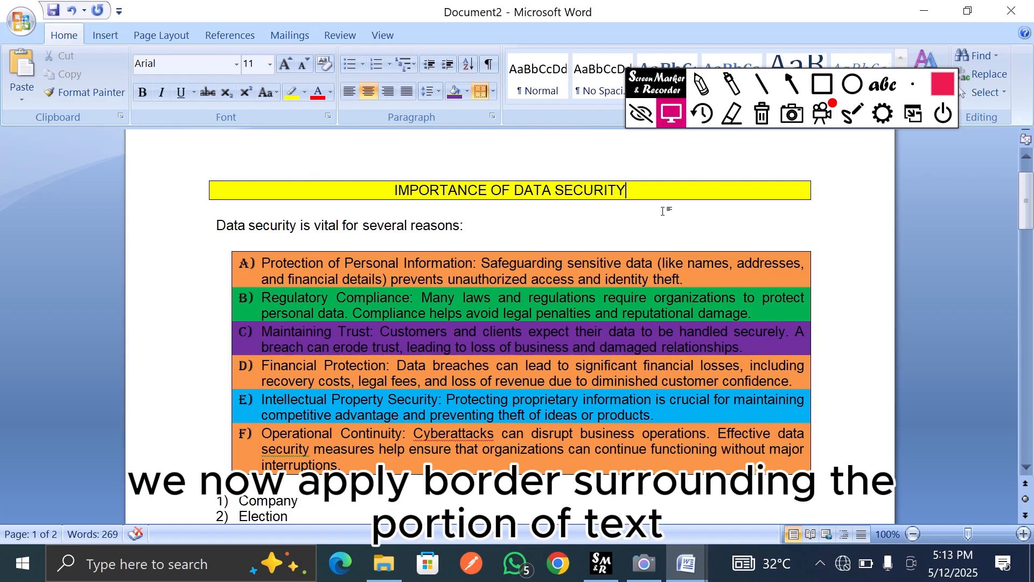
{"action": "left_click", "coordinate": [495, 93]}
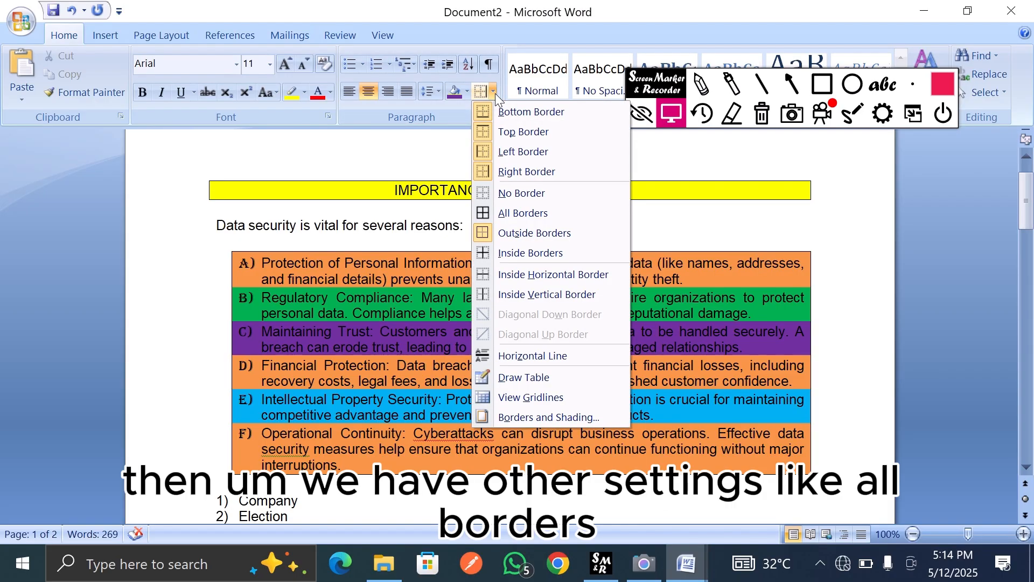
{"action": "left_click", "coordinate": [526, 212]}
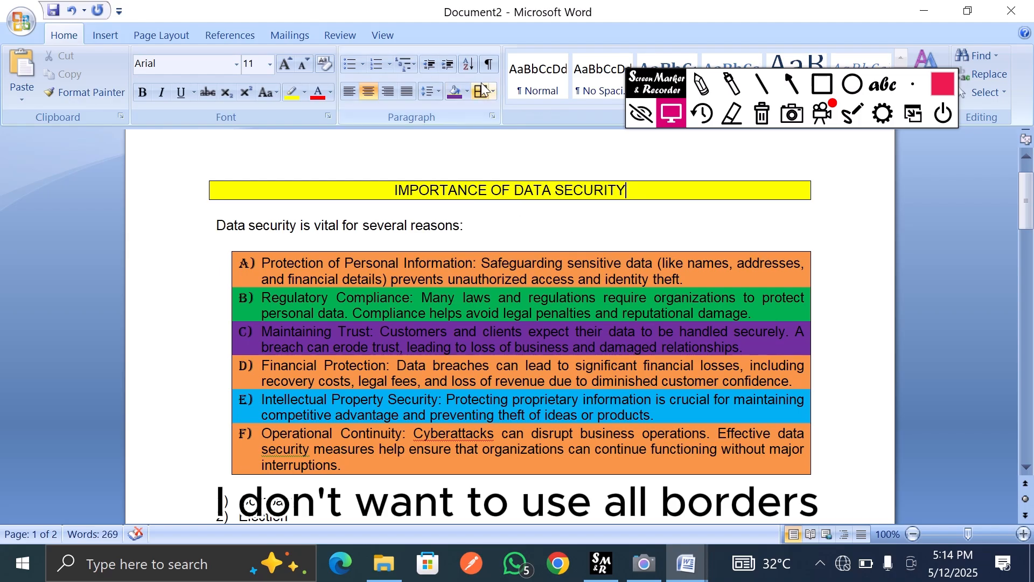
- Try to give the title paragraph a border in a 3 pt thick-and-thin line style through the Borders and Shading settings
{"action": "left_click", "coordinate": [494, 93]}
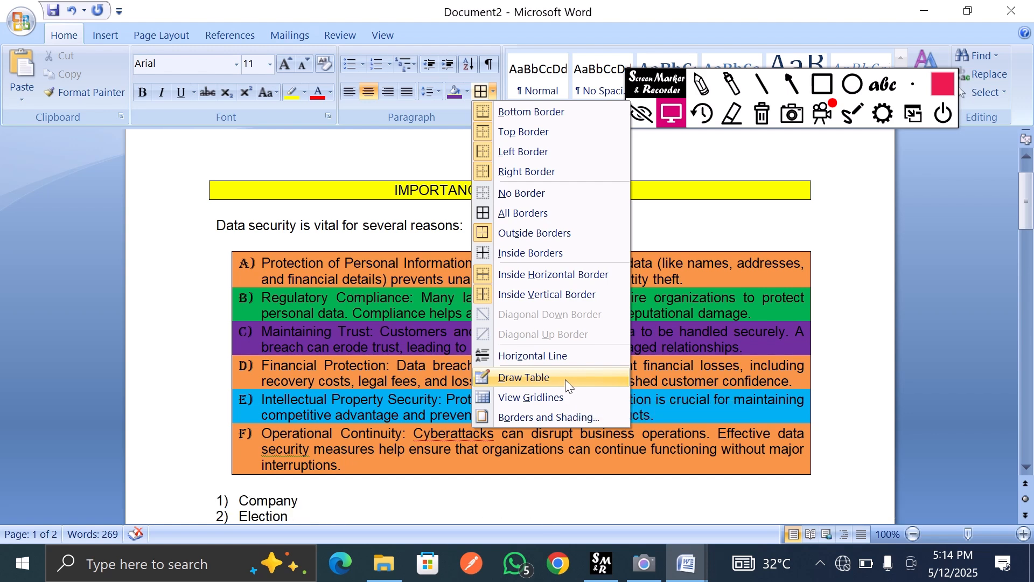
{"action": "left_click", "coordinate": [531, 421]}
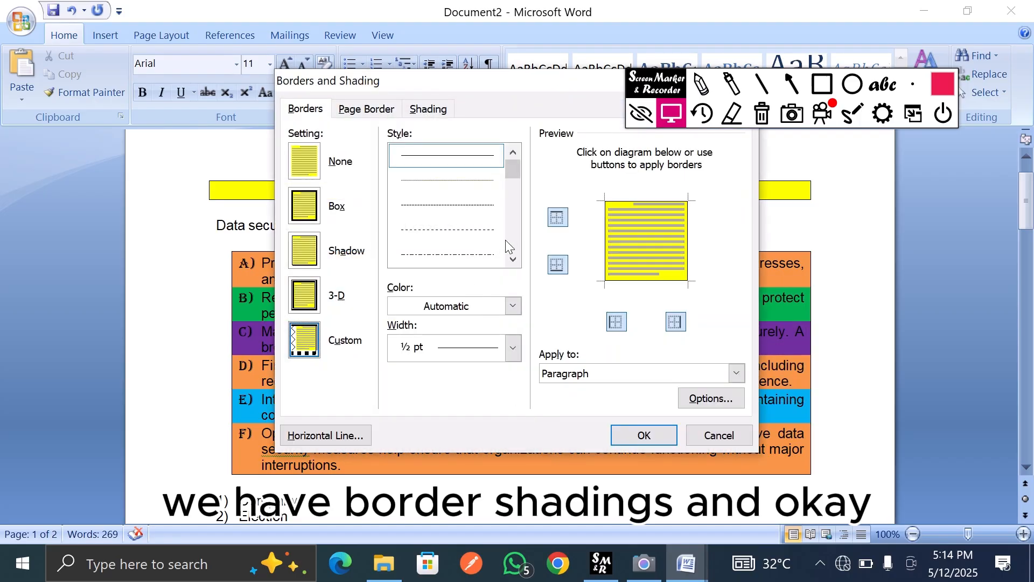
{"action": "left_click_drag", "start_coordinate": [513, 172], "coordinate": [511, 200]}
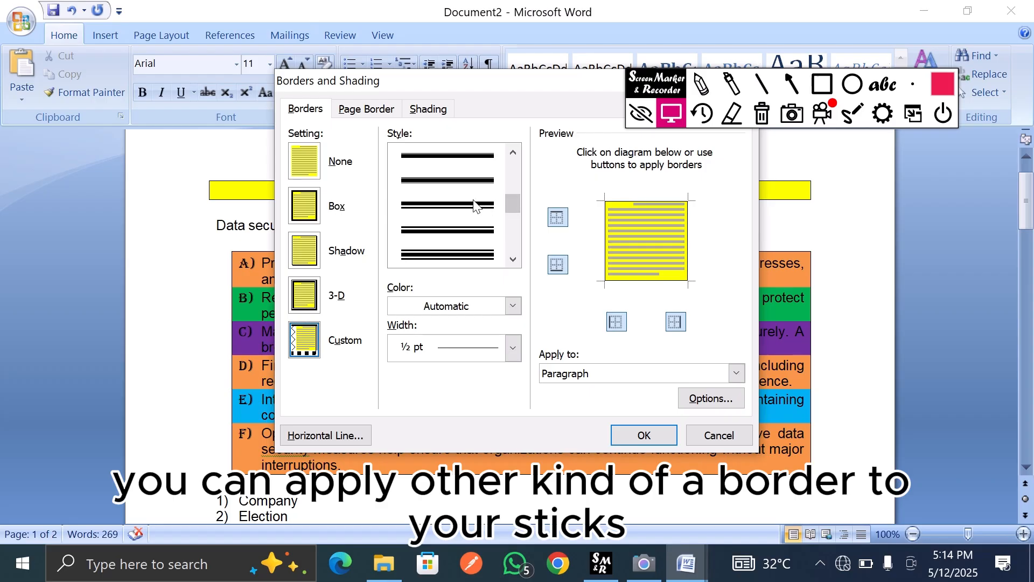
{"action": "left_click", "coordinate": [475, 205]}
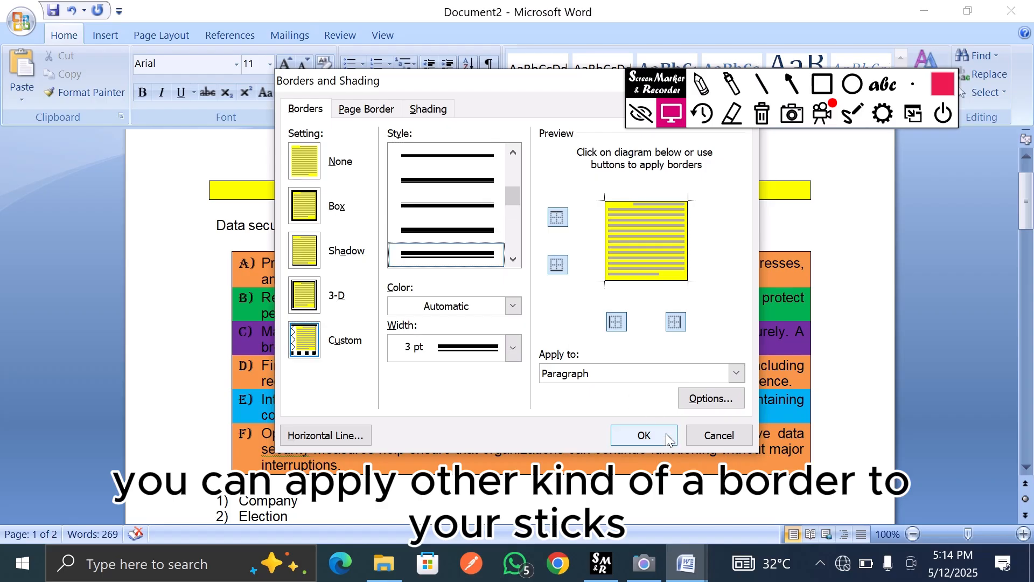
{"action": "left_click", "coordinate": [644, 435]}
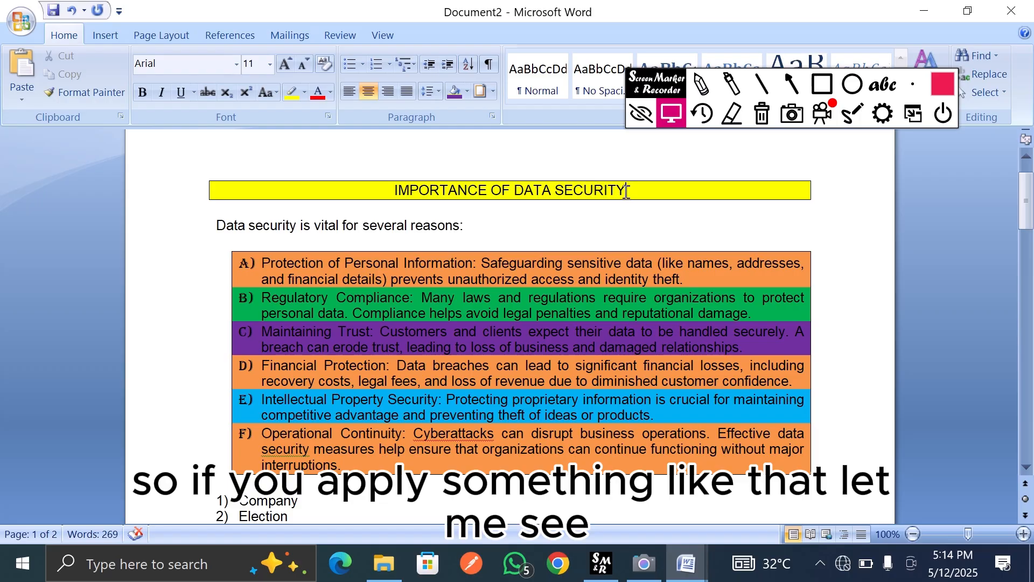
- Apply a Shadow border in the ½ pt triple-line style to the title IMPORTANCE OF DATA SECURITY
{"action": "left_click_drag", "start_coordinate": [655, 187], "coordinate": [464, 191]}
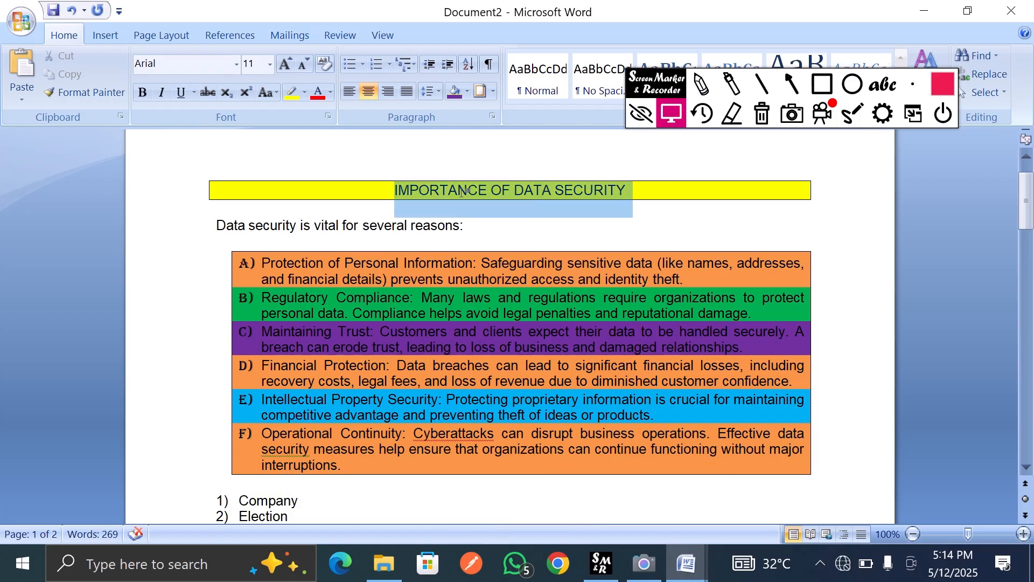
{"action": "left_click", "coordinate": [494, 91]}
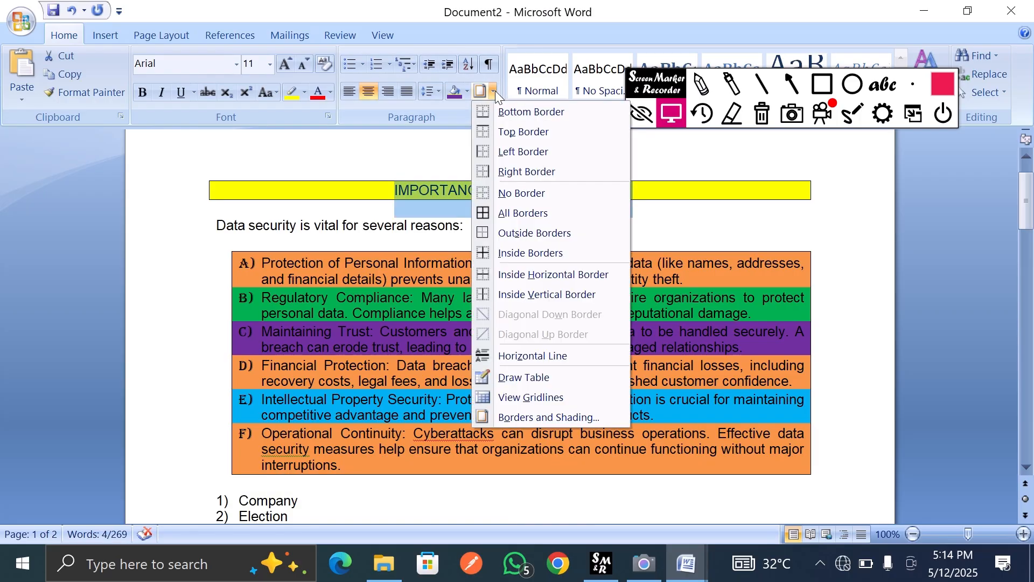
{"action": "left_click", "coordinate": [519, 417]}
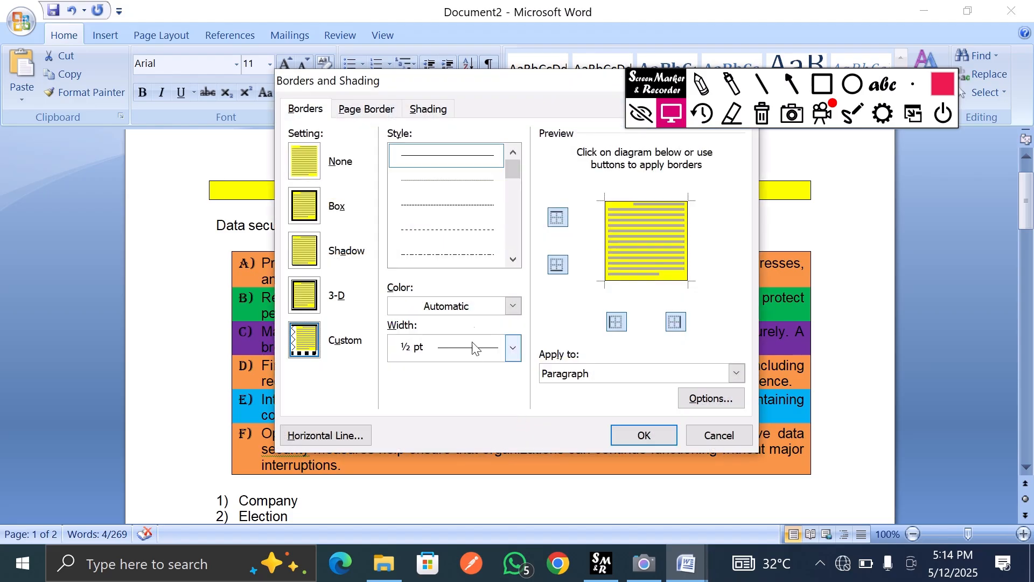
{"action": "left_click", "coordinate": [514, 258]}
{"action": "left_click", "coordinate": [514, 259]}
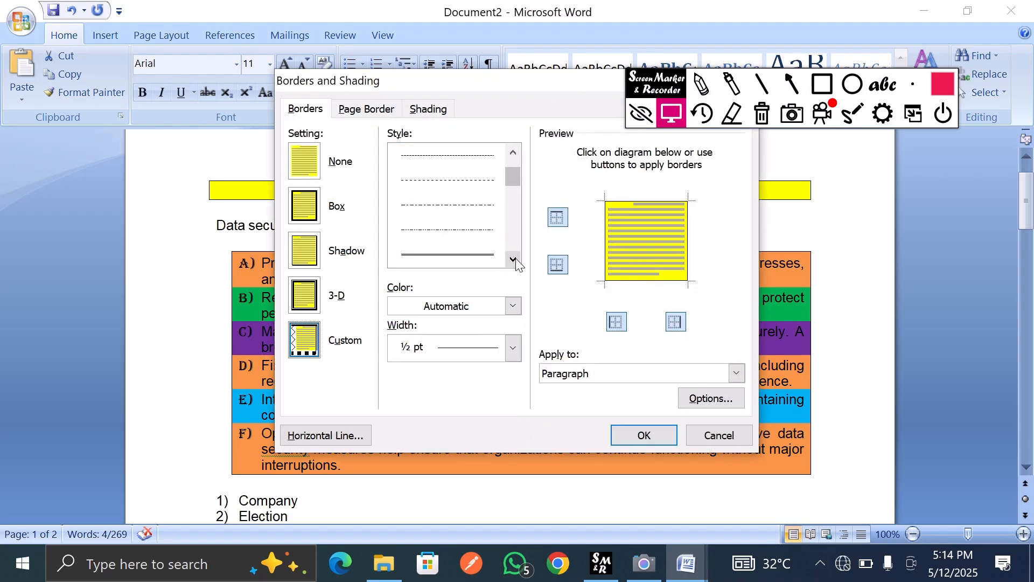
{"action": "left_click", "coordinate": [515, 260]}
{"action": "left_click", "coordinate": [484, 256]}
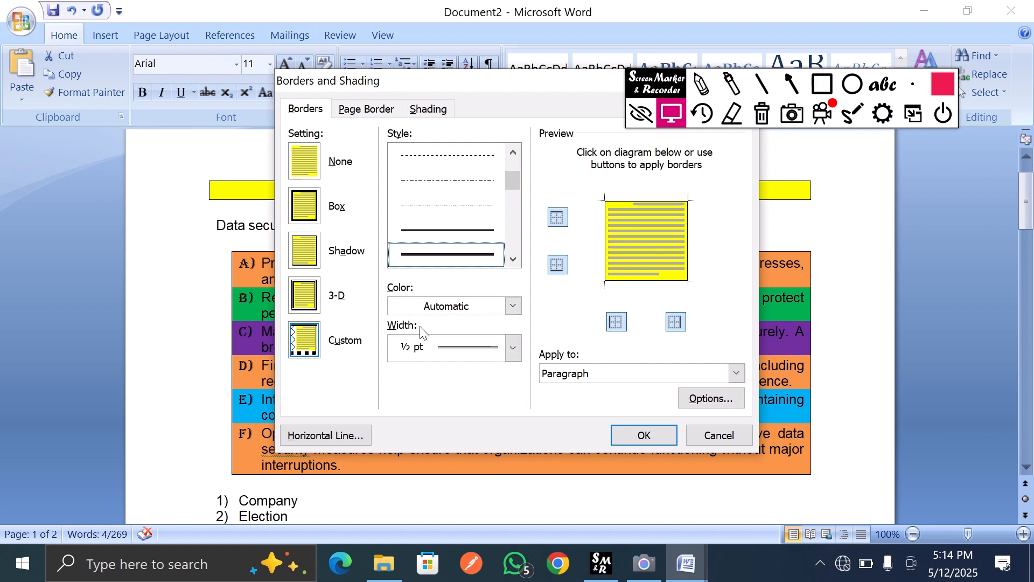
{"action": "left_click", "coordinate": [310, 258]}
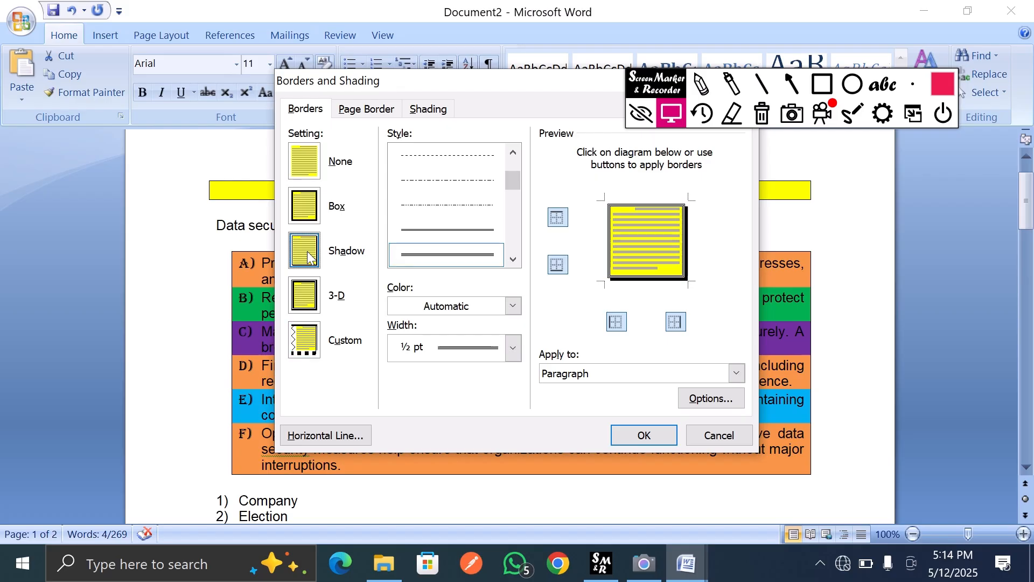
{"action": "left_click", "coordinate": [659, 432]}
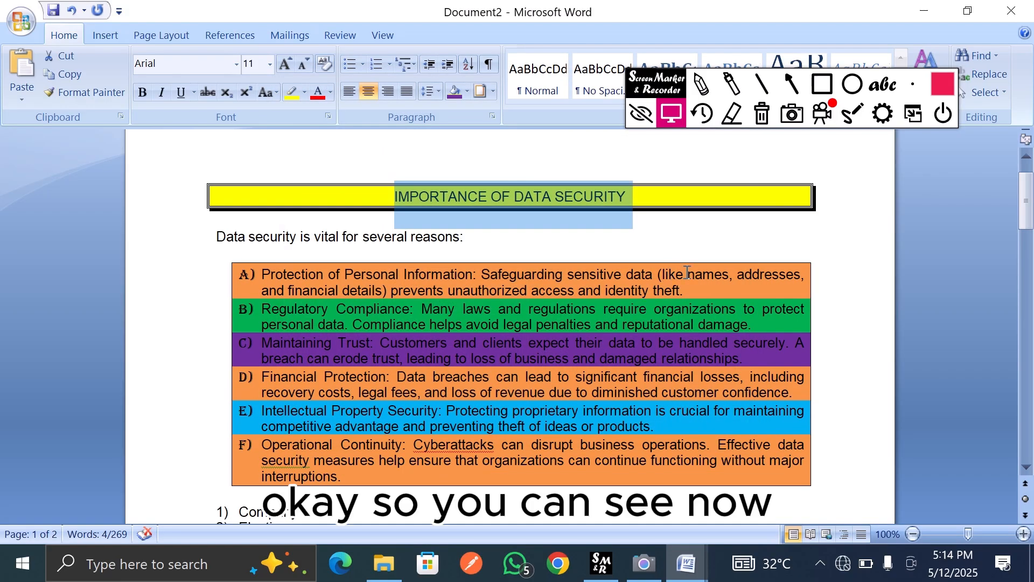
{"action": "left_click", "coordinate": [717, 212]}
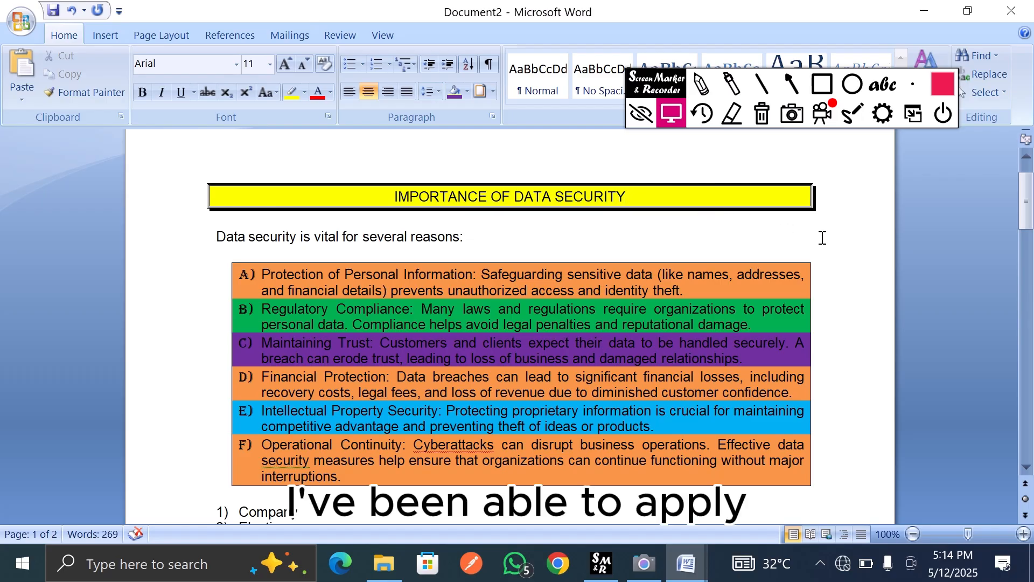
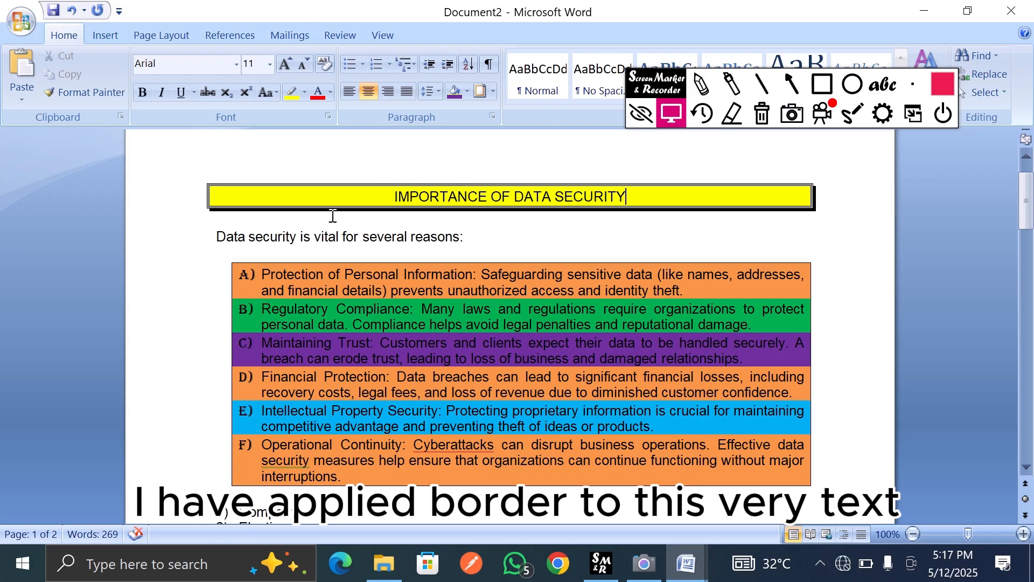
{"action": "left_click", "coordinate": [243, 273]}
{"action": "left_click_drag", "start_coordinate": [243, 273], "coordinate": [362, 385]}
{"action": "key", "text": "ctrl+z"}
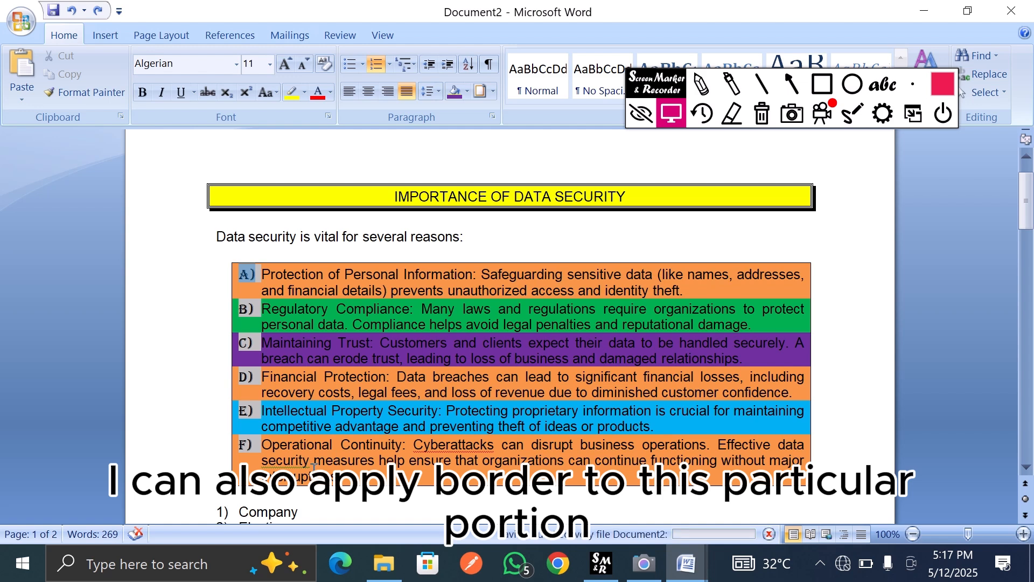
- Apply a 3-D border in a heavy 3 pt line style around the lettered items A to F
{"action": "mouse_move", "coordinate": [345, 477]}
{"action": "left_mouse_down"}
{"action": "mouse_move", "coordinate": [245, 412]}
{"action": "mouse_move", "coordinate": [244, 278]}
{"action": "left_mouse_up"}
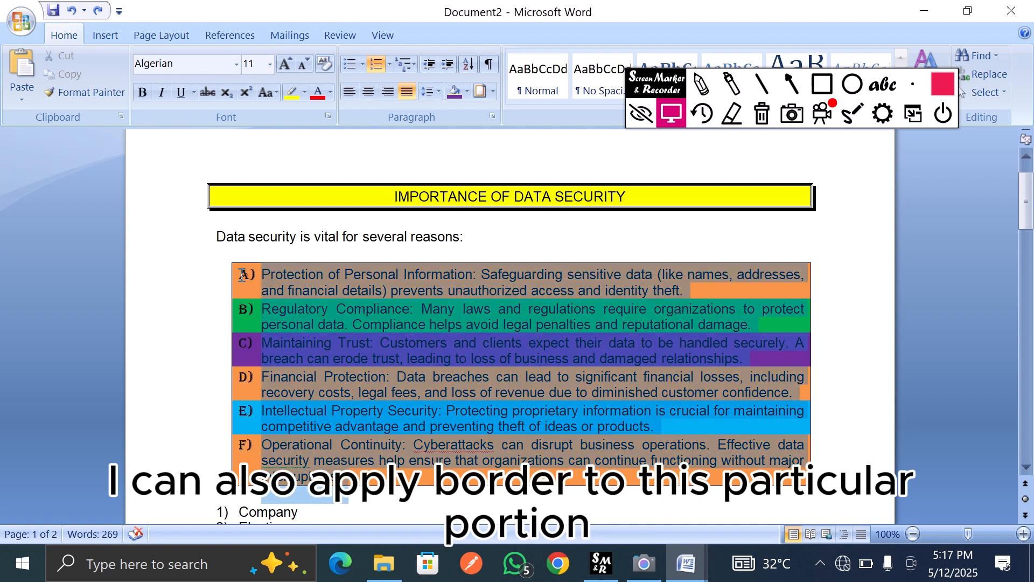
{"action": "left_click", "coordinate": [492, 90]}
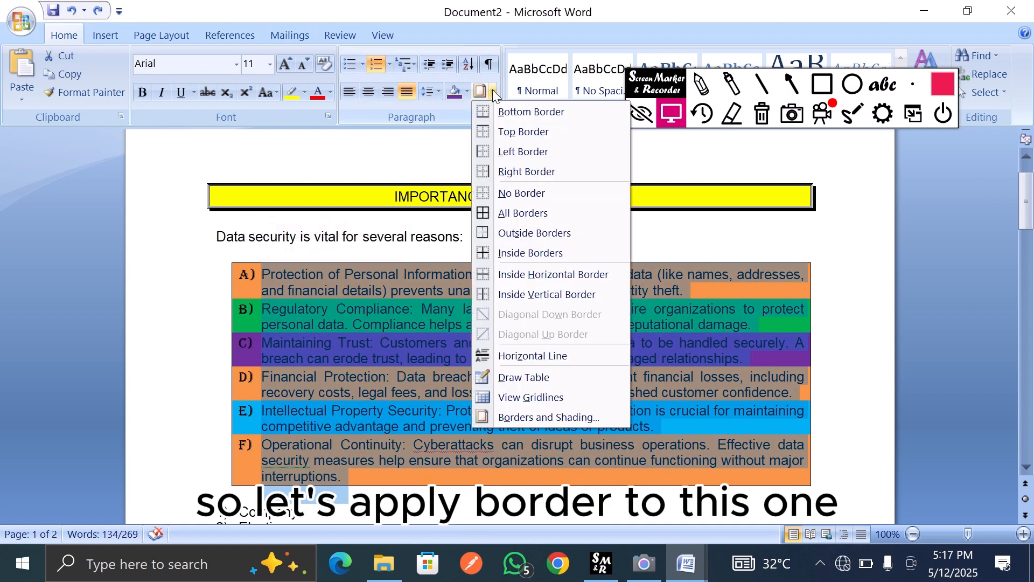
{"action": "left_click", "coordinate": [538, 418]}
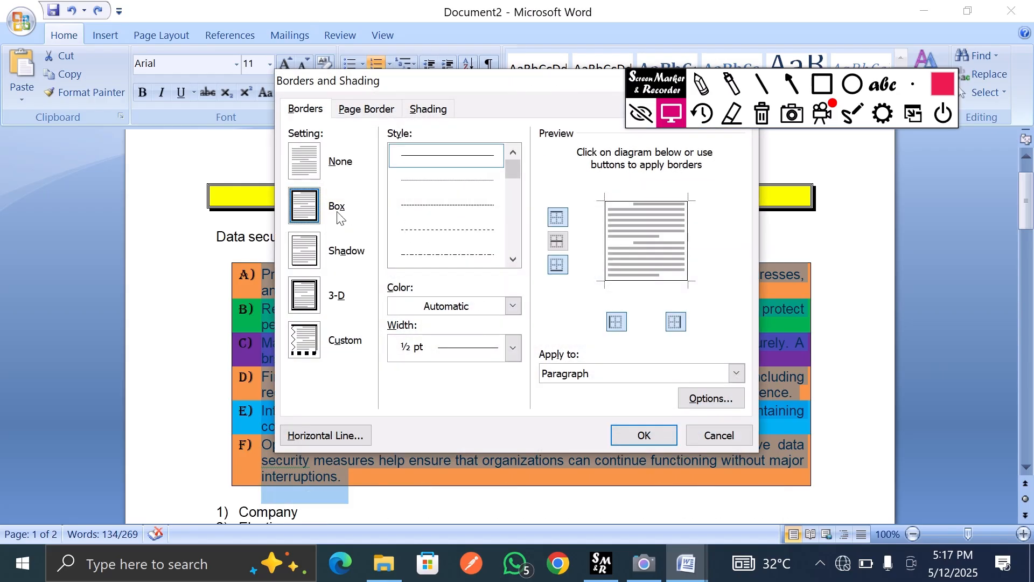
{"action": "left_click", "coordinate": [305, 251]}
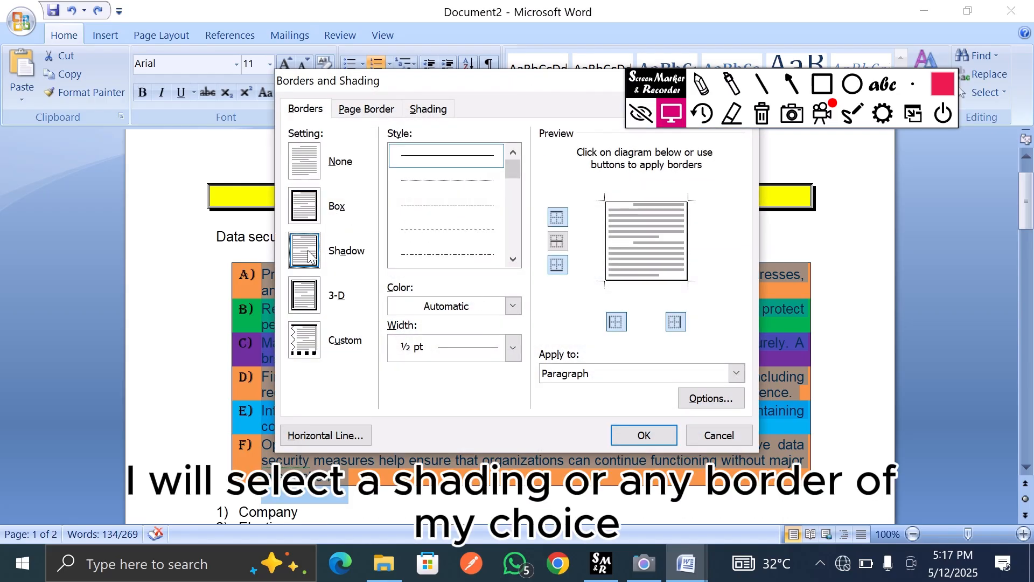
{"action": "left_click", "coordinate": [303, 298]}
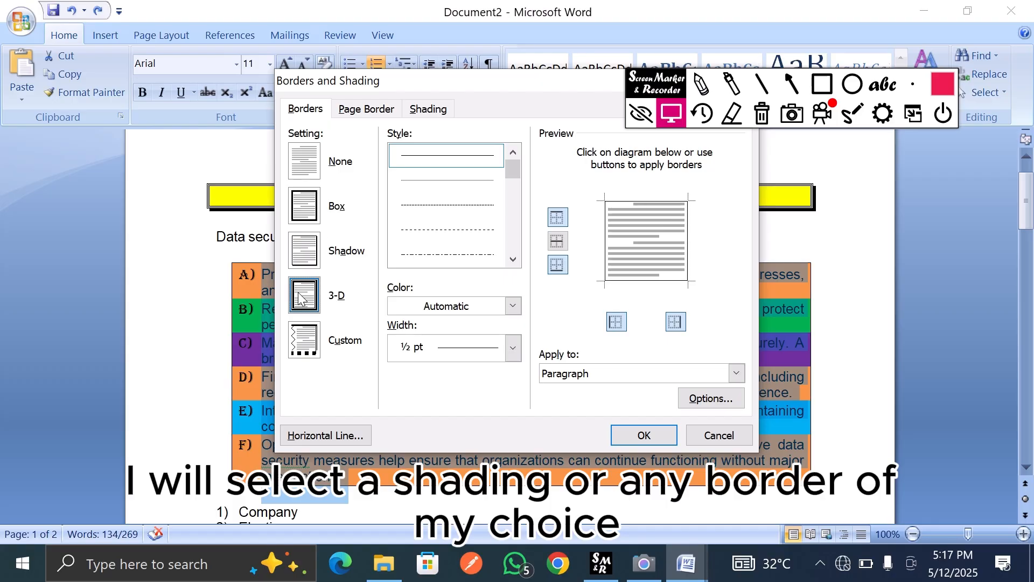
{"action": "left_click_drag", "start_coordinate": [518, 170], "coordinate": [521, 193]}
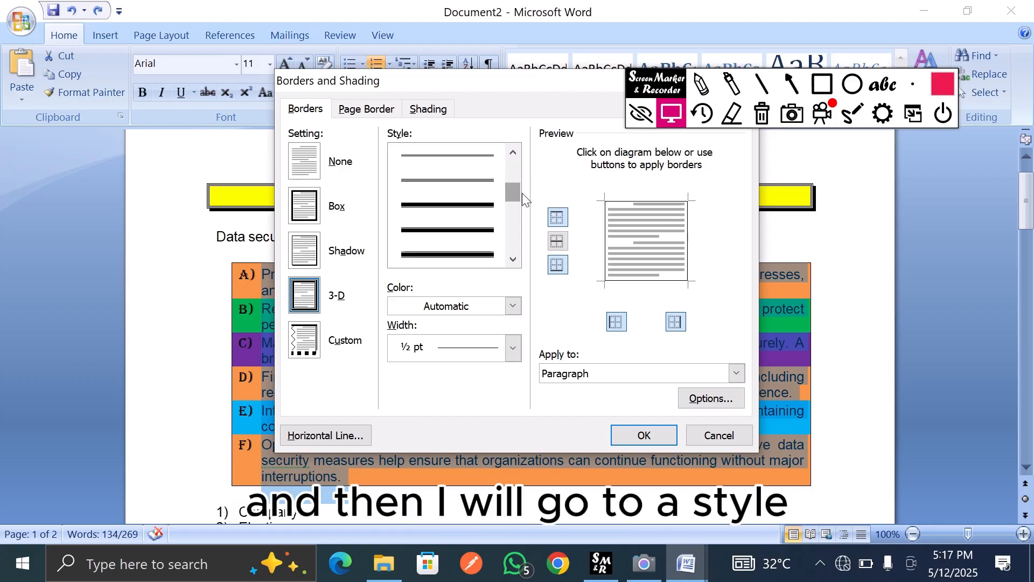
{"action": "left_click", "coordinate": [461, 183]}
{"action": "left_click", "coordinate": [452, 210]}
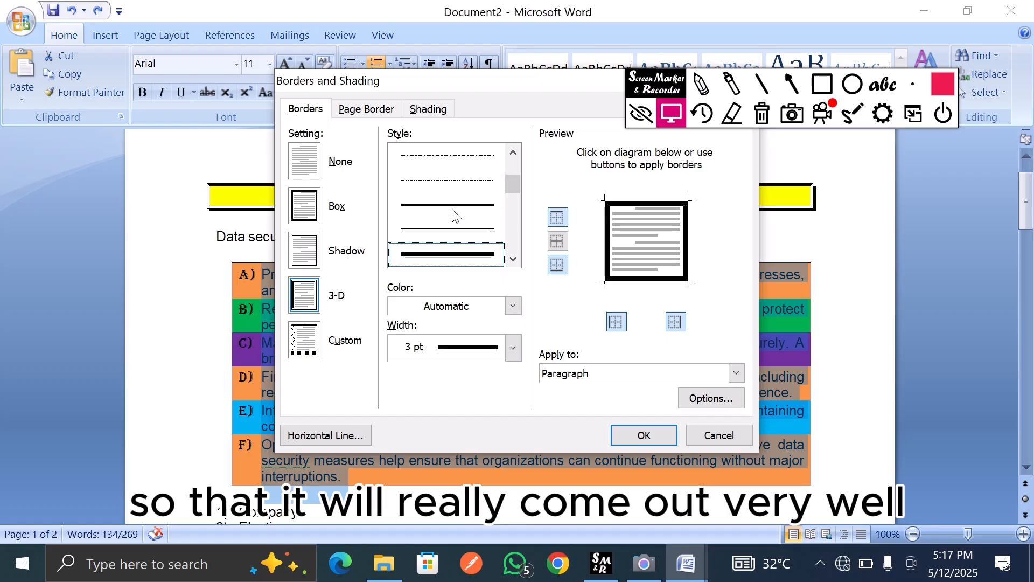
{"action": "left_click", "coordinate": [641, 435]}
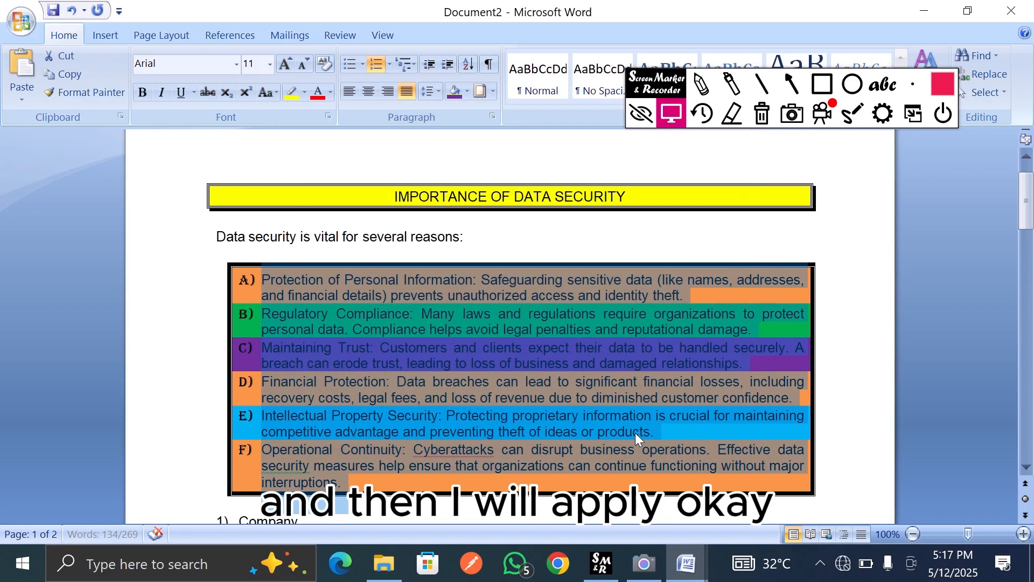
{"action": "left_click", "coordinate": [833, 338]}
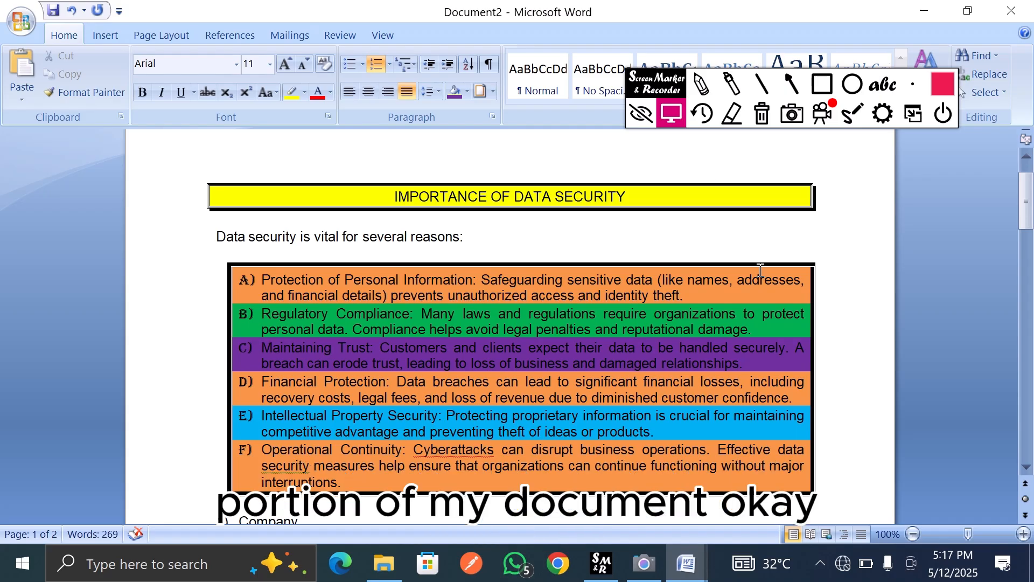
- Open the full paragraph formatting settings for item C, Maintaining Trust
{"action": "mouse_move", "coordinate": [660, 88]}
{"action": "left_mouse_down"}
{"action": "mouse_move", "coordinate": [776, 254]}
{"action": "mouse_move", "coordinate": [681, 477]}
{"action": "mouse_move", "coordinate": [604, 519]}
{"action": "mouse_move", "coordinate": [371, 519]}
{"action": "left_mouse_up"}
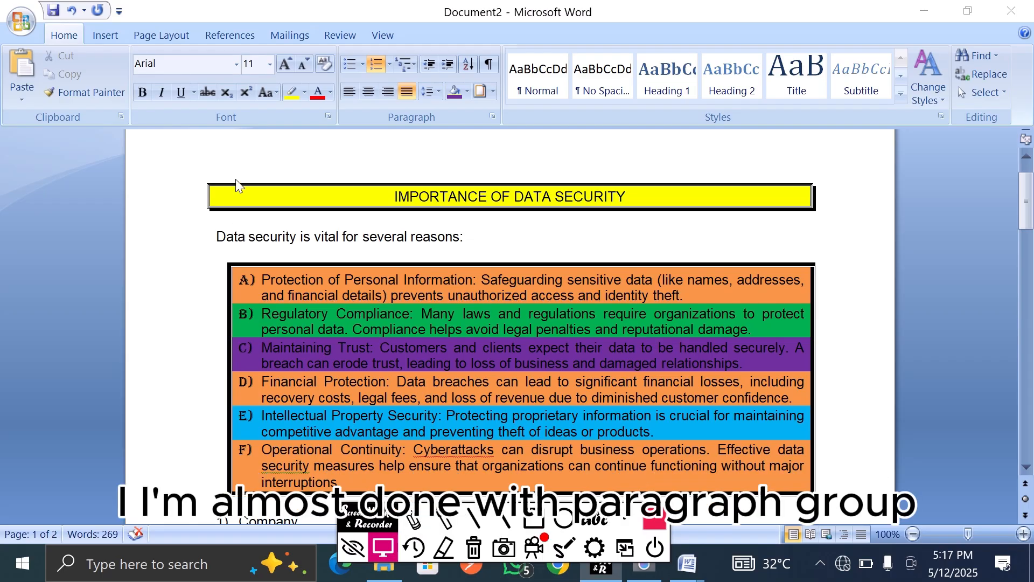
{"action": "left_click", "coordinate": [493, 117]}
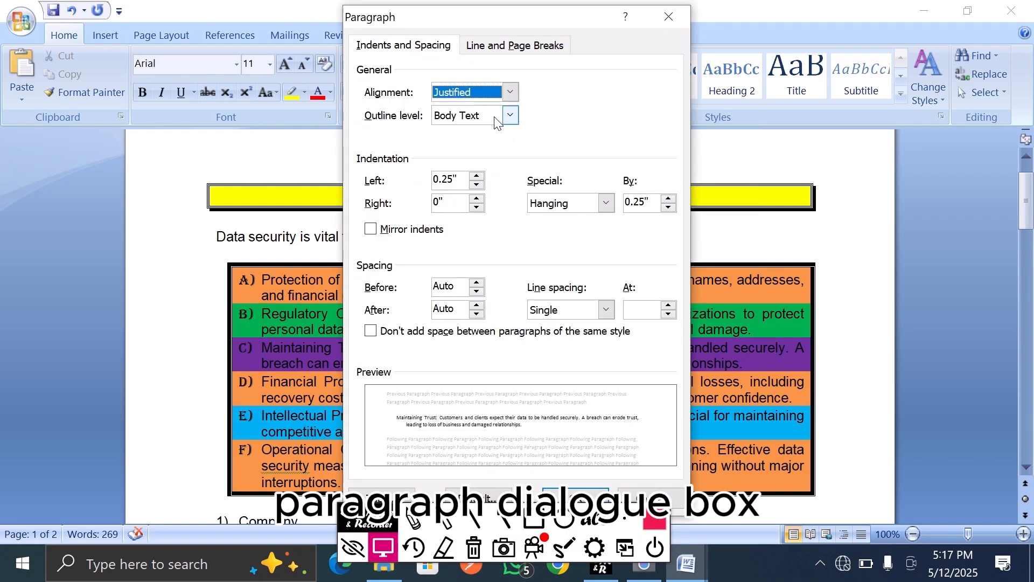
- Review the indent and spacing settings in the Paragraph dialog beside the document text, and close the dialog without changes
{"action": "left_click_drag", "start_coordinate": [567, 18], "coordinate": [801, 45]}
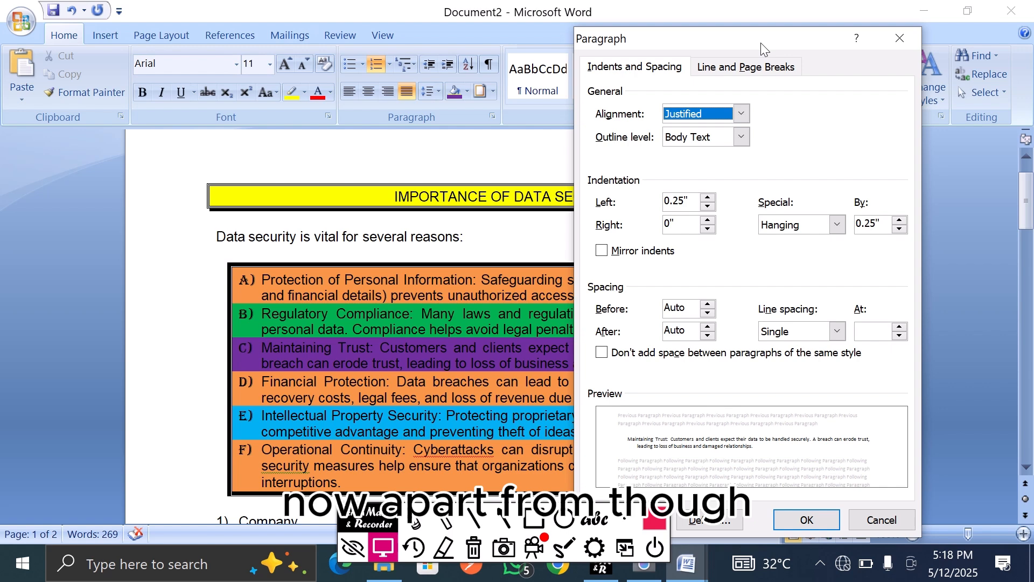
{"action": "left_click_drag", "start_coordinate": [761, 43], "coordinate": [818, 15]}
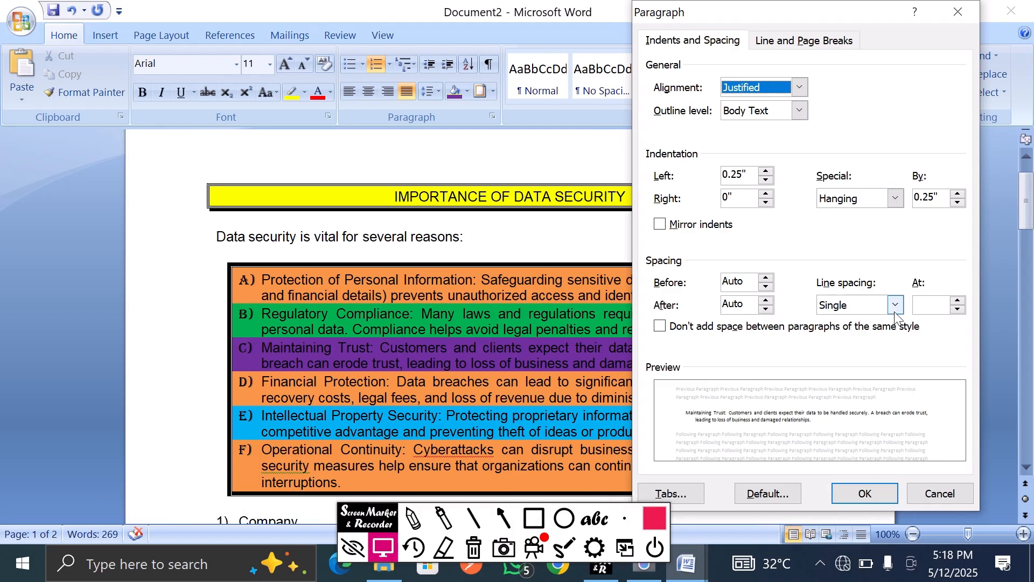
{"action": "left_click", "coordinate": [594, 234]}
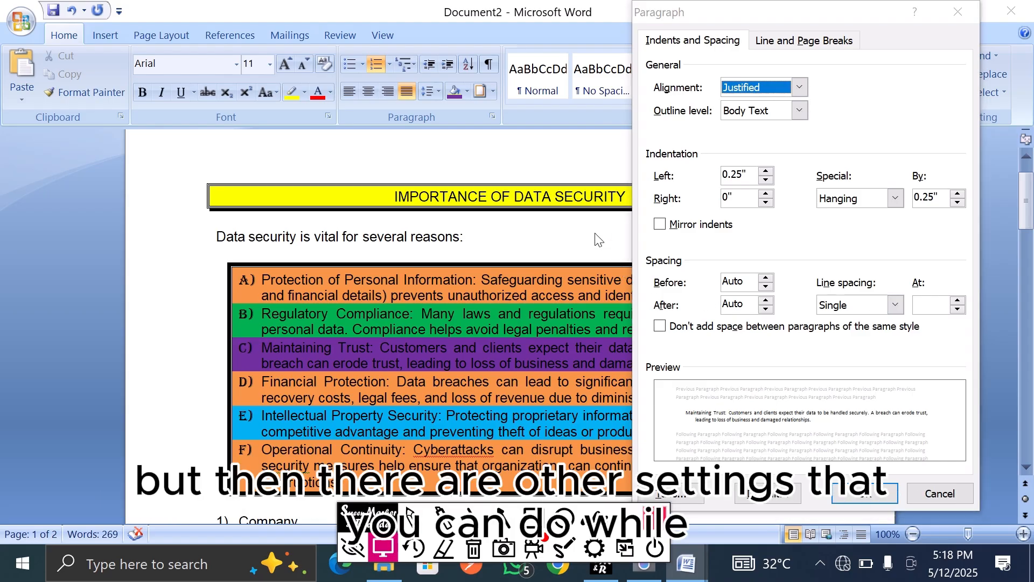
{"action": "left_click", "coordinate": [956, 12]}
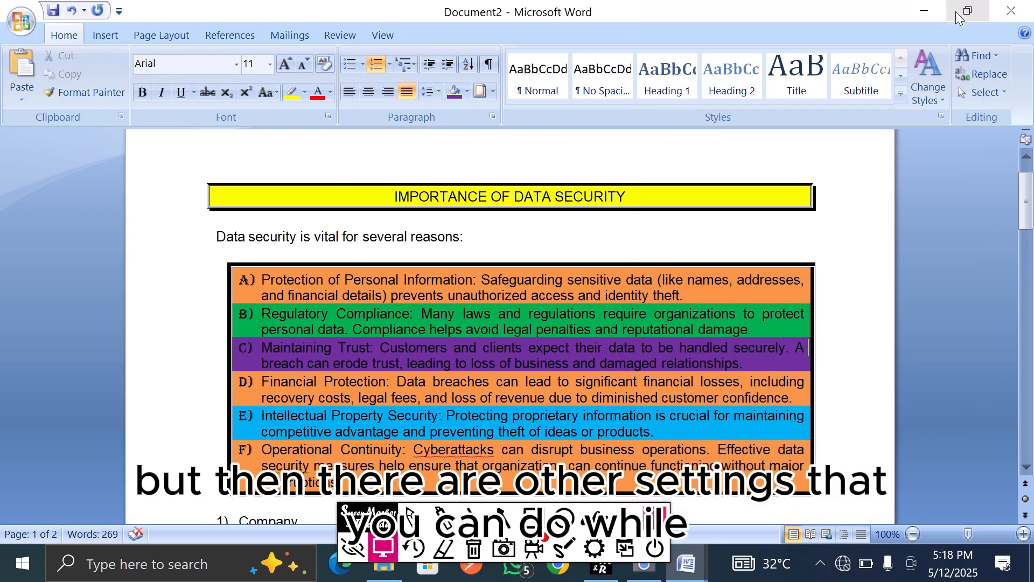
- Split the first item of the Data Integrity list before "Security measures" and leave an unnumbered blank line between the two parts
{"action": "left_click_drag", "start_coordinate": [1026, 200], "coordinate": [1026, 283]}
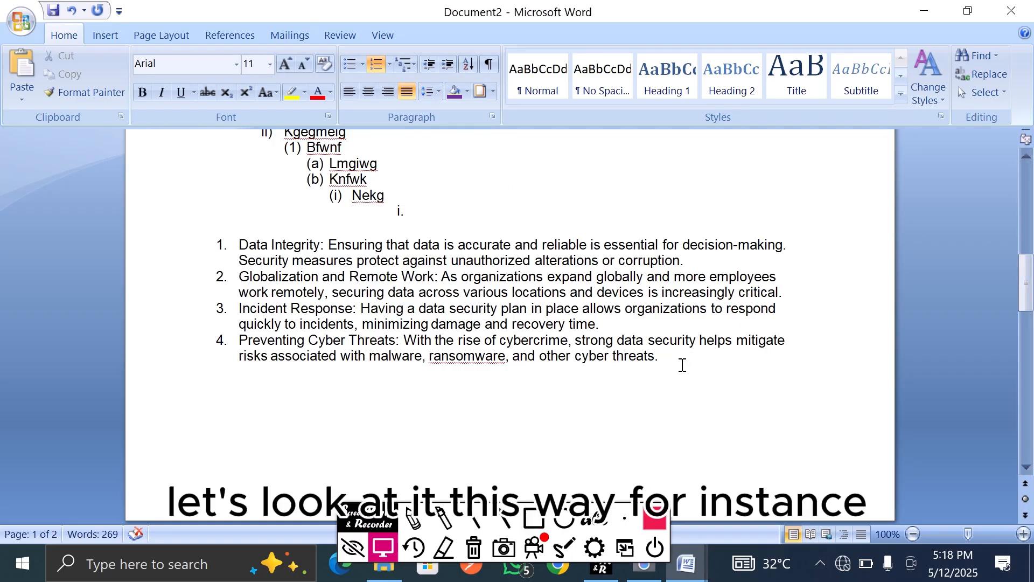
{"action": "left_click_drag", "start_coordinate": [676, 363], "coordinate": [225, 247]}
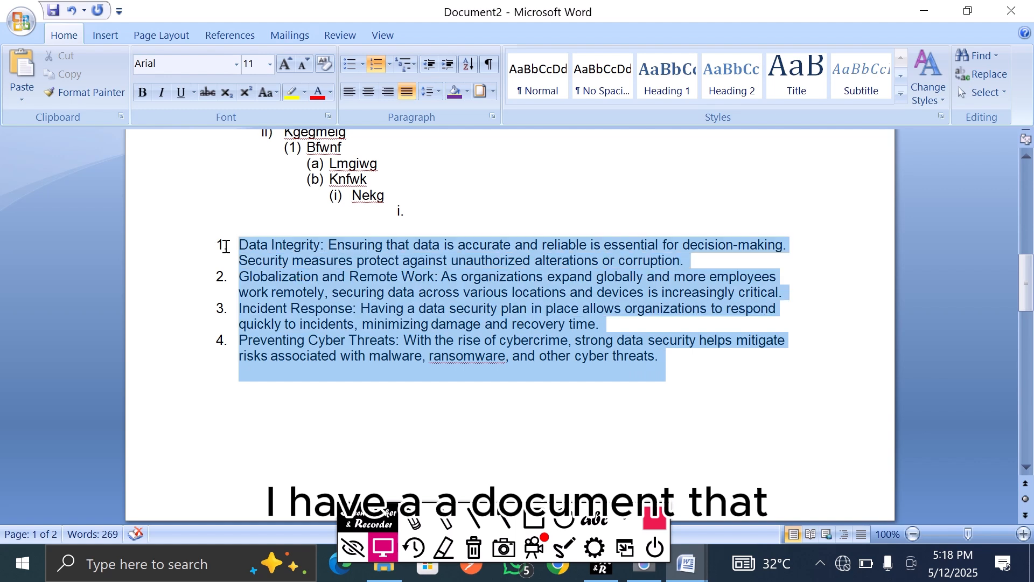
{"action": "left_click", "coordinate": [798, 245]}
{"action": "key", "text": "Return"}
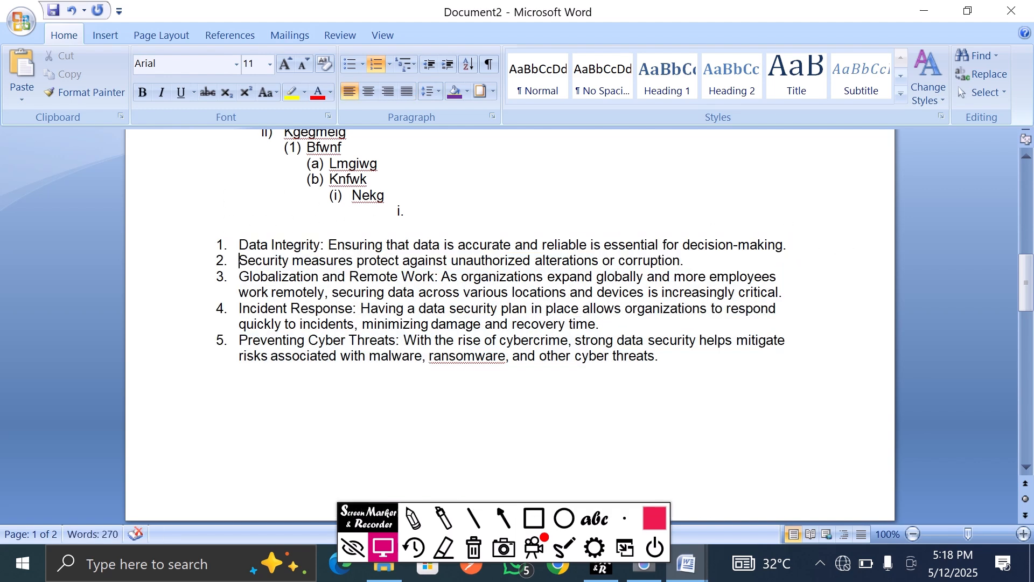
{"action": "key", "text": "Return"}
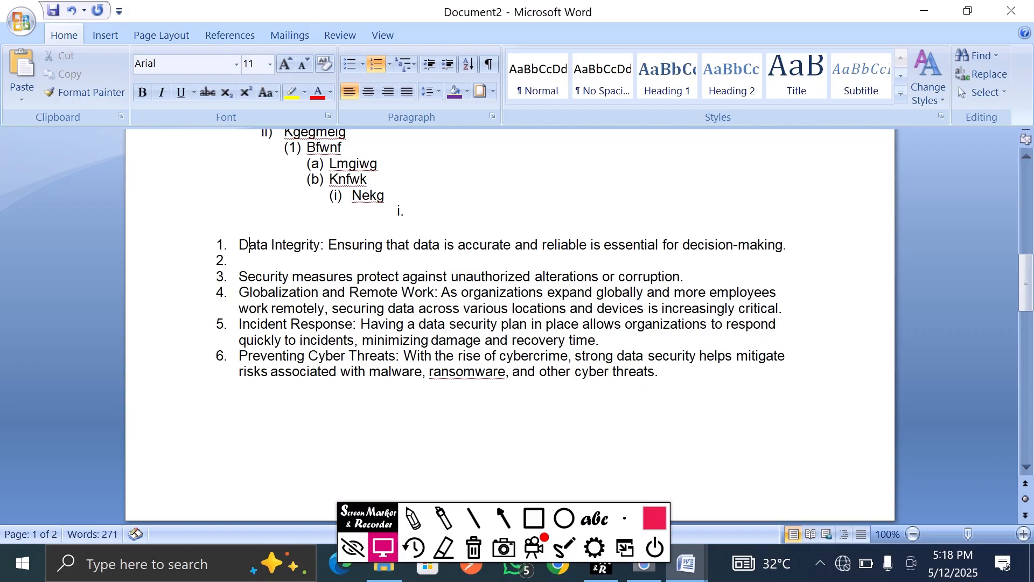
{"action": "key", "text": "BackSpace"}
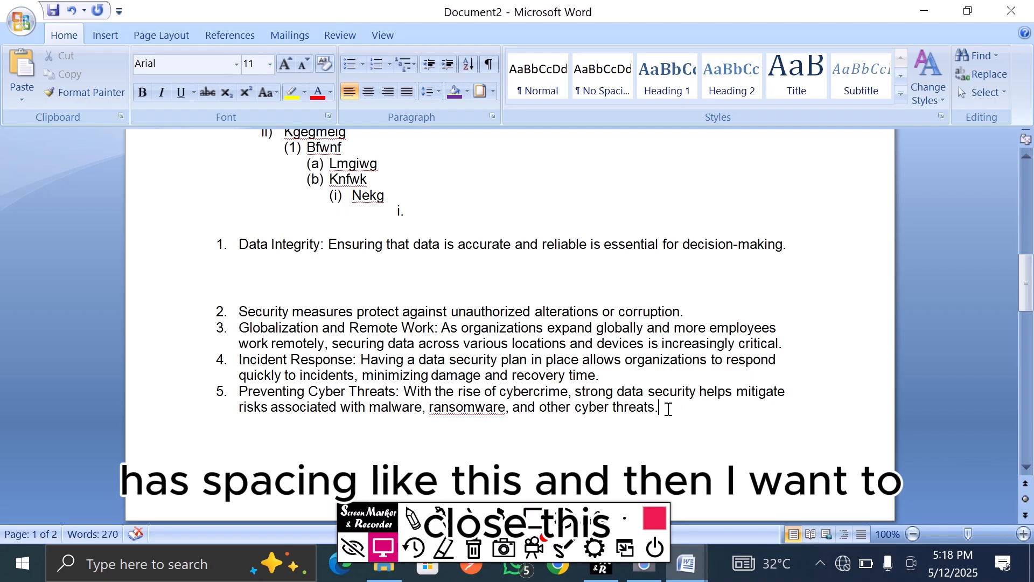
- Set the whole Data Integrity list to Single line spacing, 0 spacing after, and no added space between paragraphs of the same style
{"action": "left_click_drag", "start_coordinate": [669, 410], "coordinate": [231, 259]}
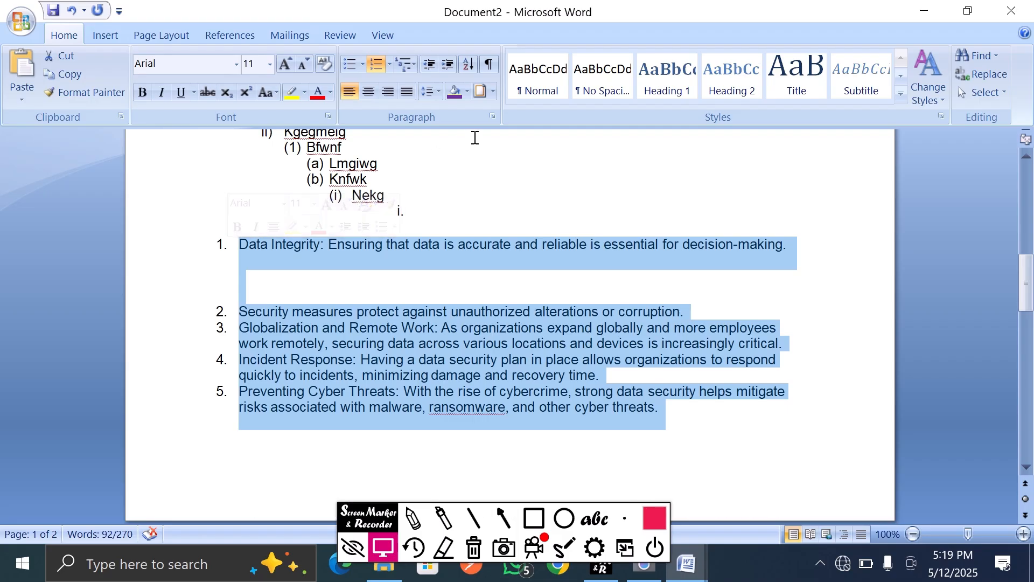
{"action": "left_click", "coordinate": [494, 115]}
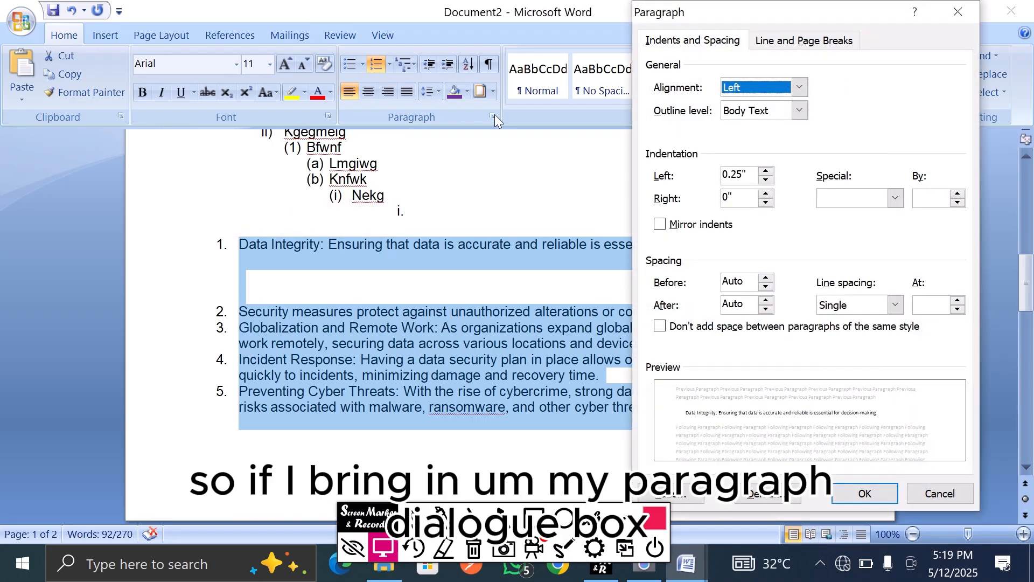
{"action": "mouse_move", "coordinate": [844, 16]}
{"action": "left_mouse_down"}
{"action": "mouse_move", "coordinate": [848, 42]}
{"action": "mouse_move", "coordinate": [835, 22]}
{"action": "left_mouse_up"}
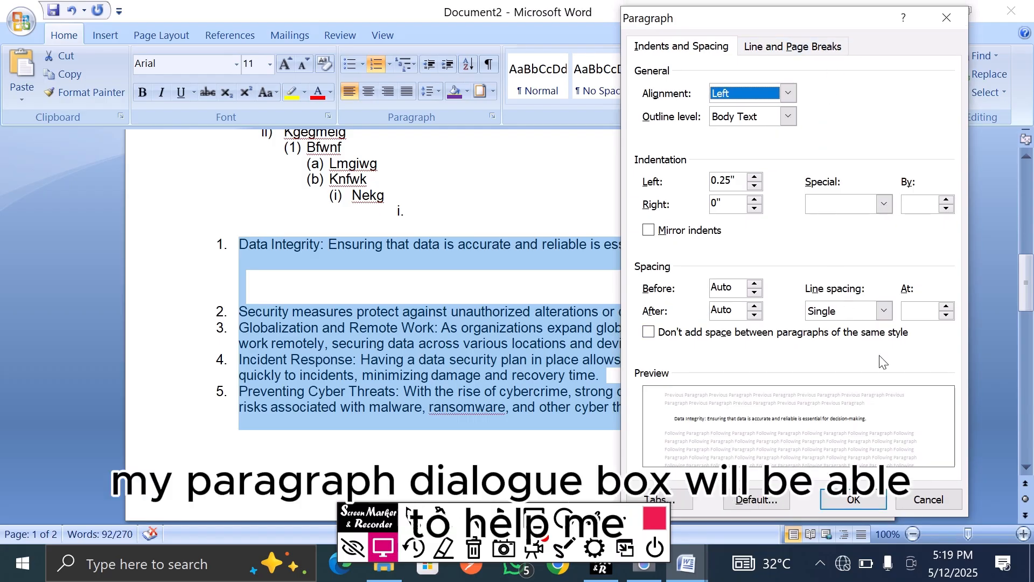
{"action": "left_click", "coordinate": [885, 312]}
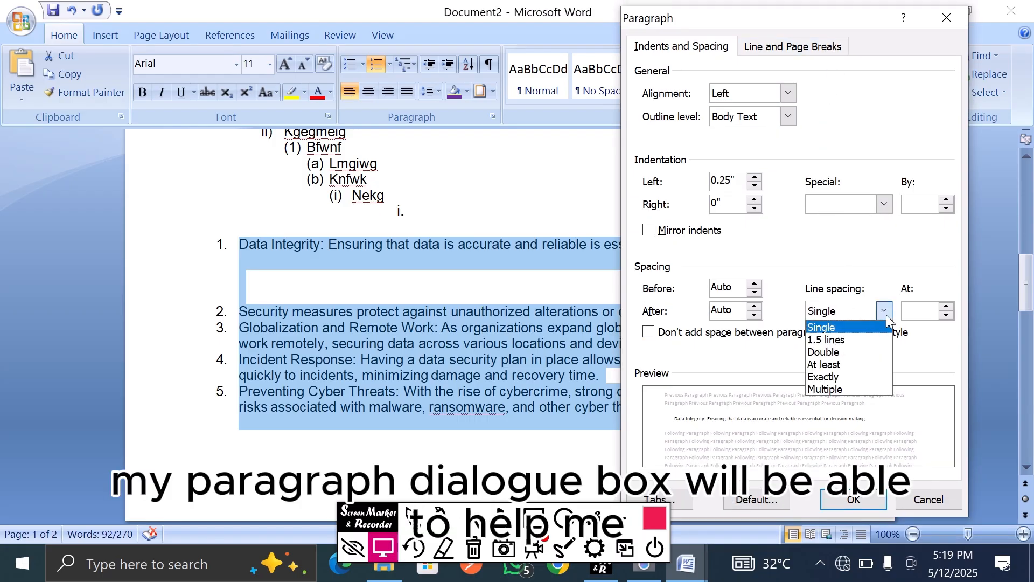
{"action": "left_click", "coordinate": [842, 331]}
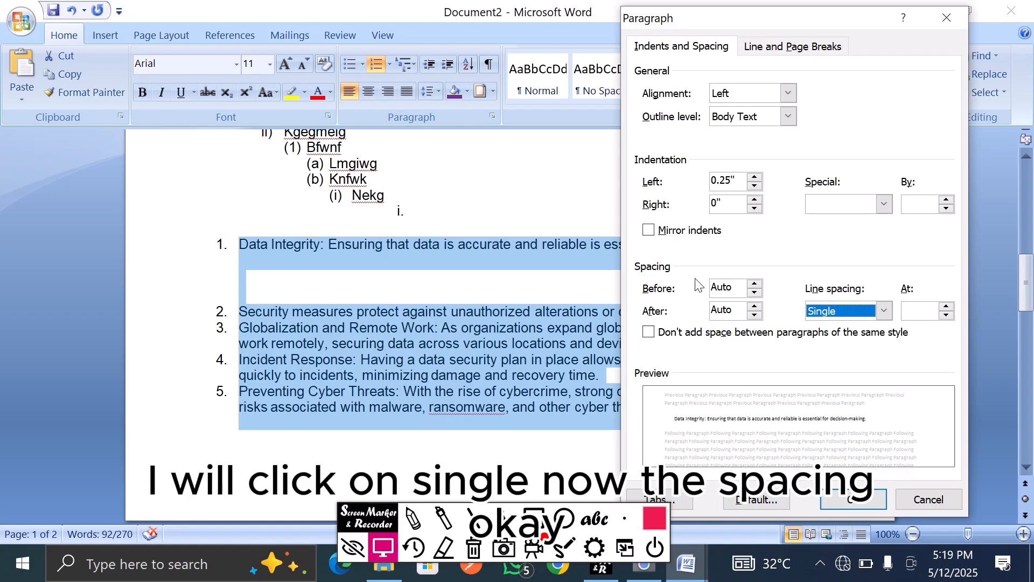
{"action": "double_click", "coordinate": [741, 314]}
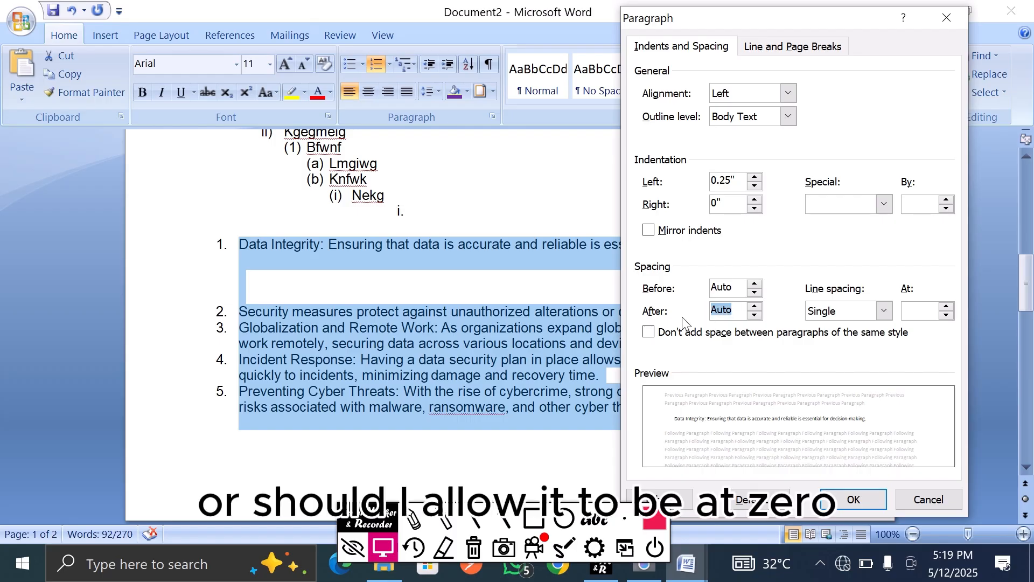
{"action": "type", "text": "0"}
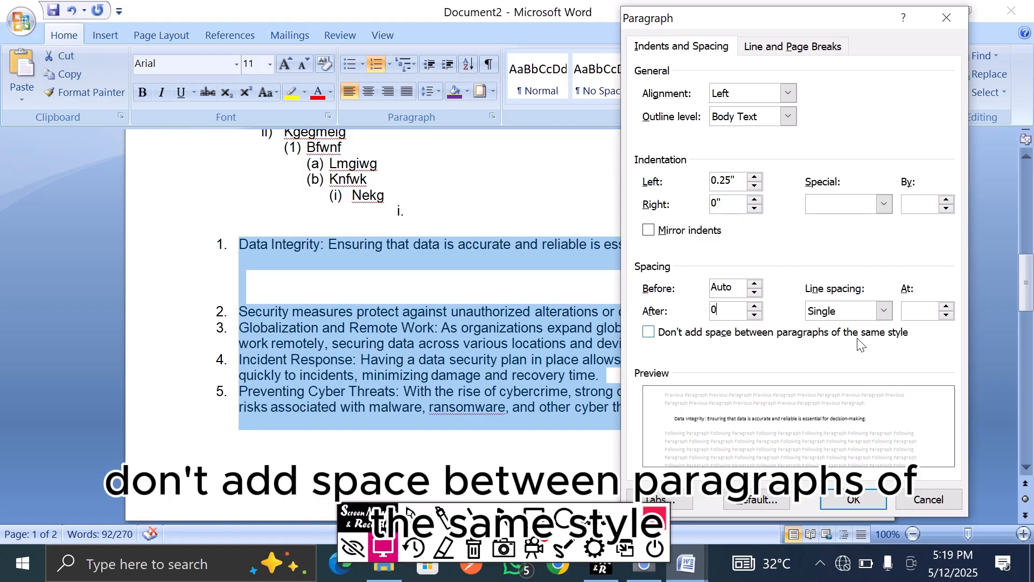
{"action": "left_click", "coordinate": [802, 337]}
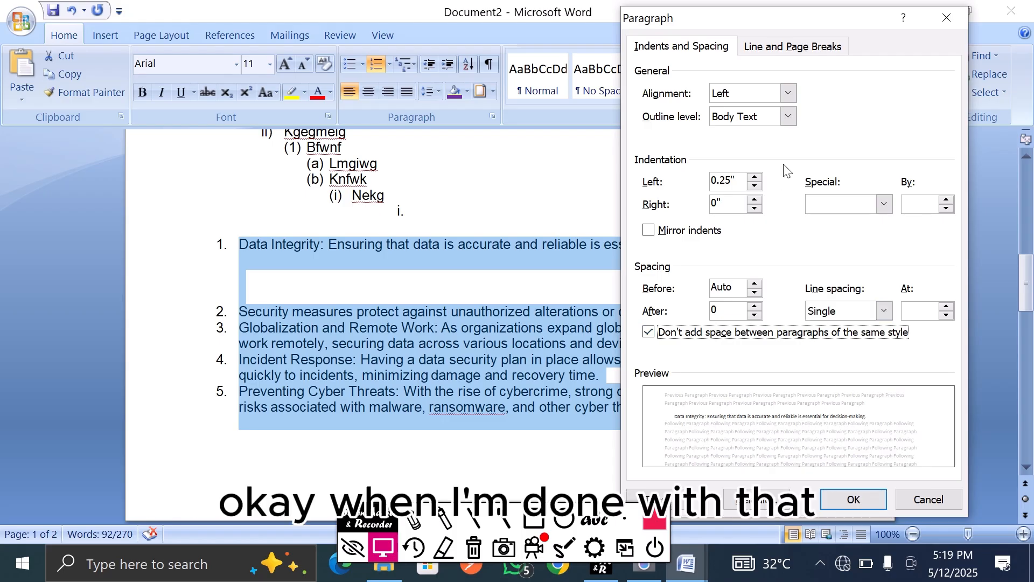
- Review the available alignment, outline level and special indentation choices for the selected list without changing them
{"action": "left_click", "coordinate": [793, 95]}
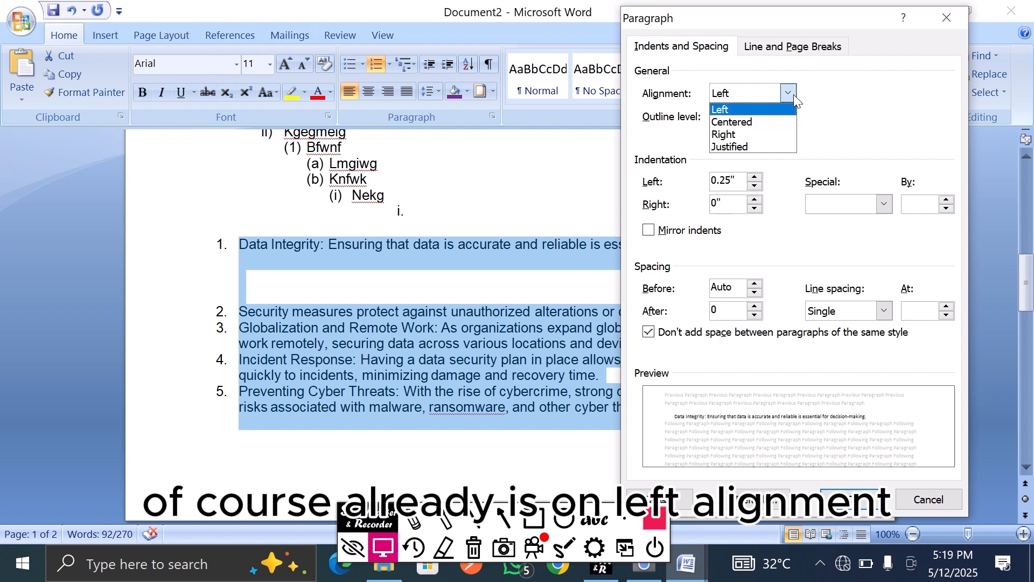
{"action": "left_click", "coordinate": [793, 95]}
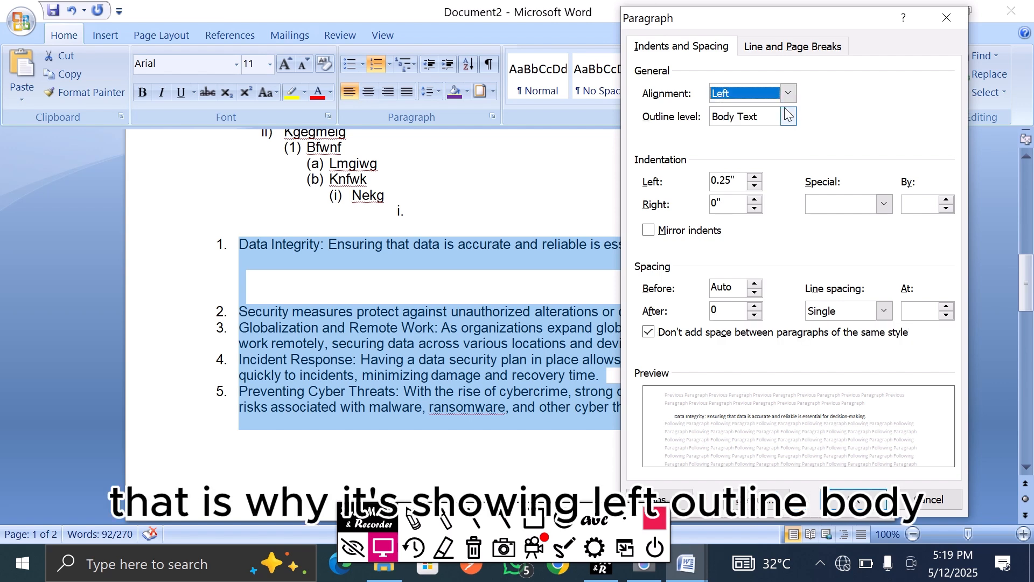
{"action": "left_click", "coordinate": [788, 116]}
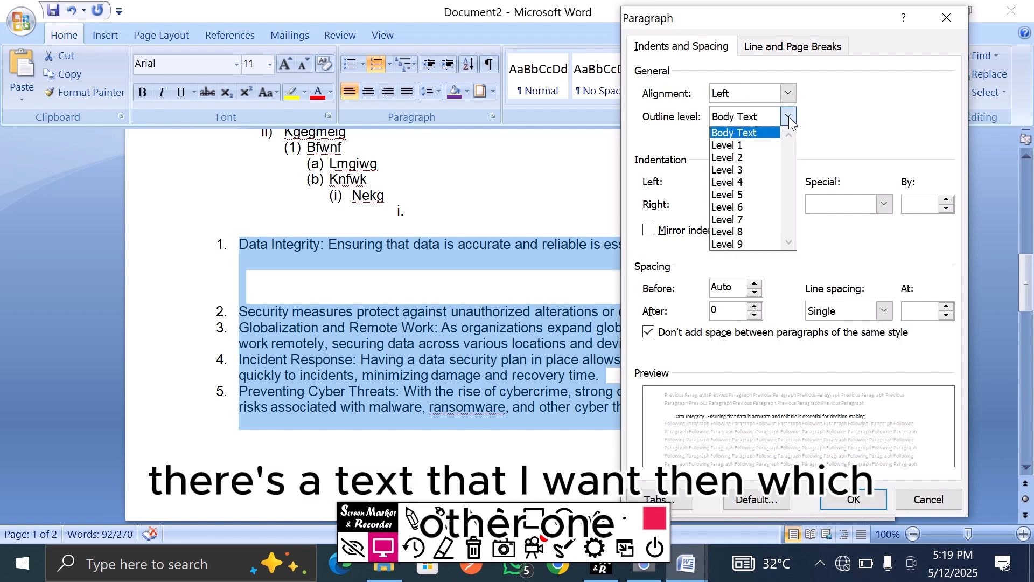
{"action": "left_click", "coordinate": [789, 116]}
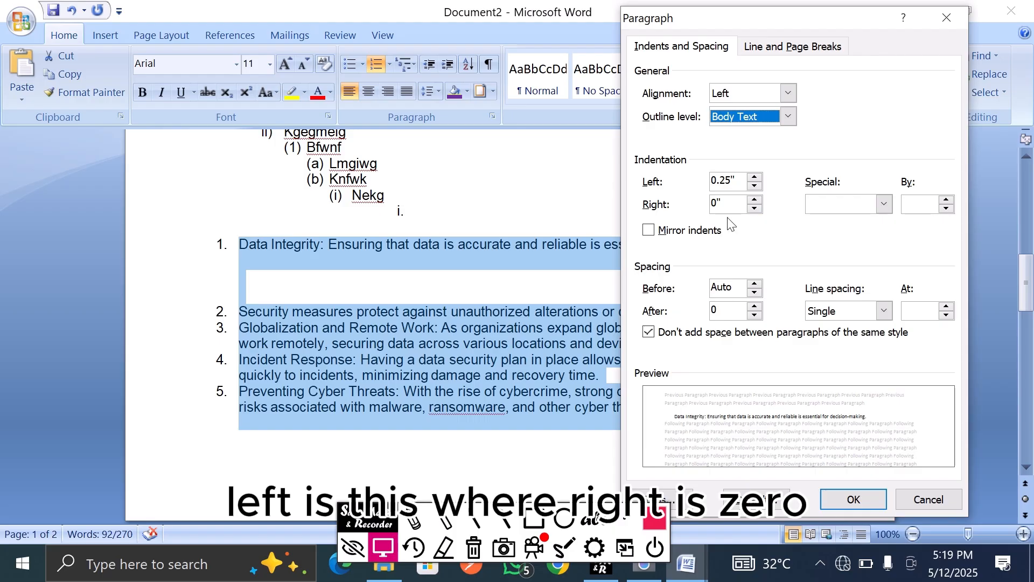
{"action": "left_click", "coordinate": [883, 204]}
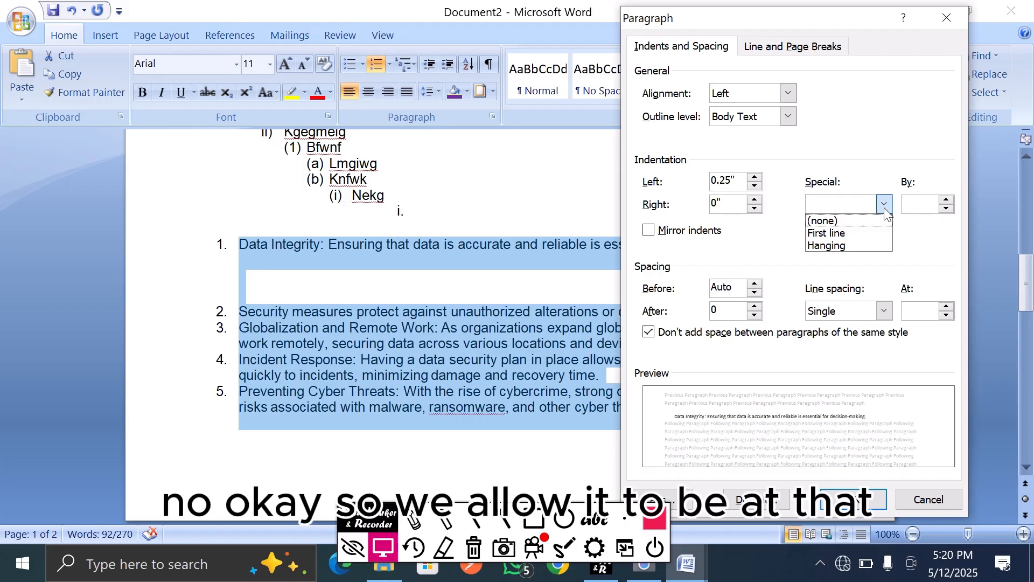
{"action": "left_click", "coordinate": [885, 208]}
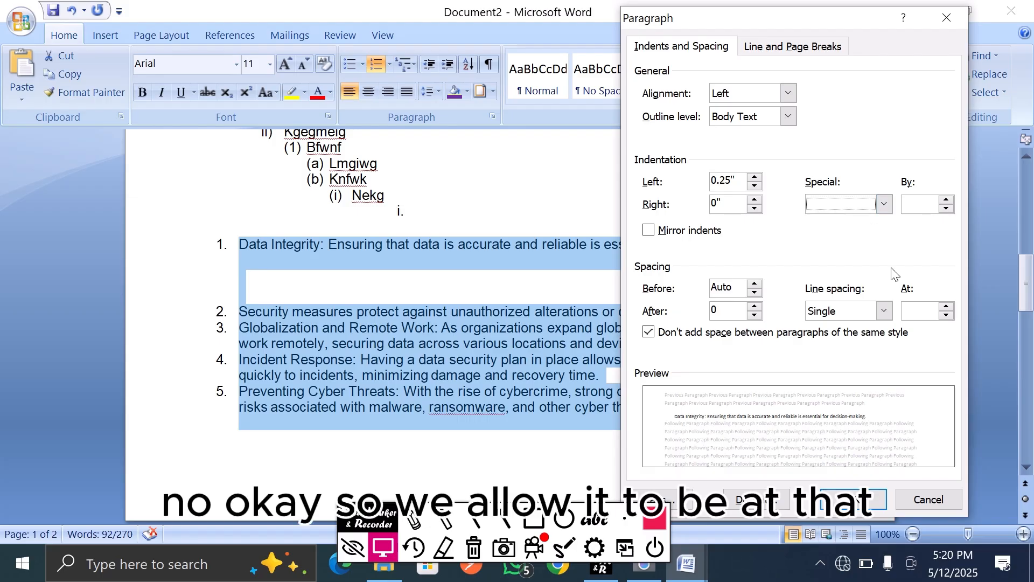
- Apply the paragraph settings to the list and delete the blank line between its first and second items
{"action": "left_click", "coordinate": [850, 501]}
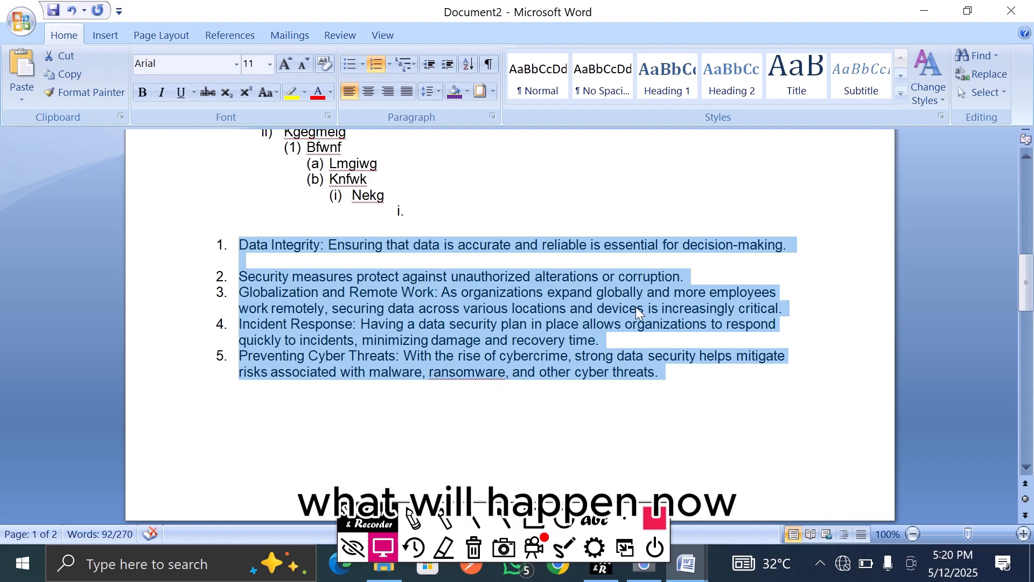
{"action": "left_click", "coordinate": [540, 260]}
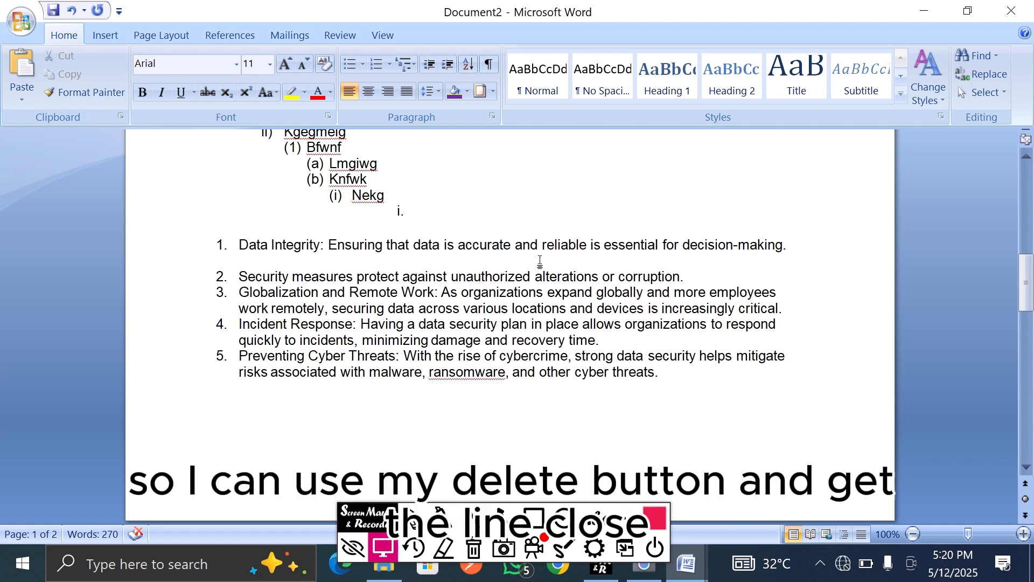
{"action": "key", "text": "Delete"}
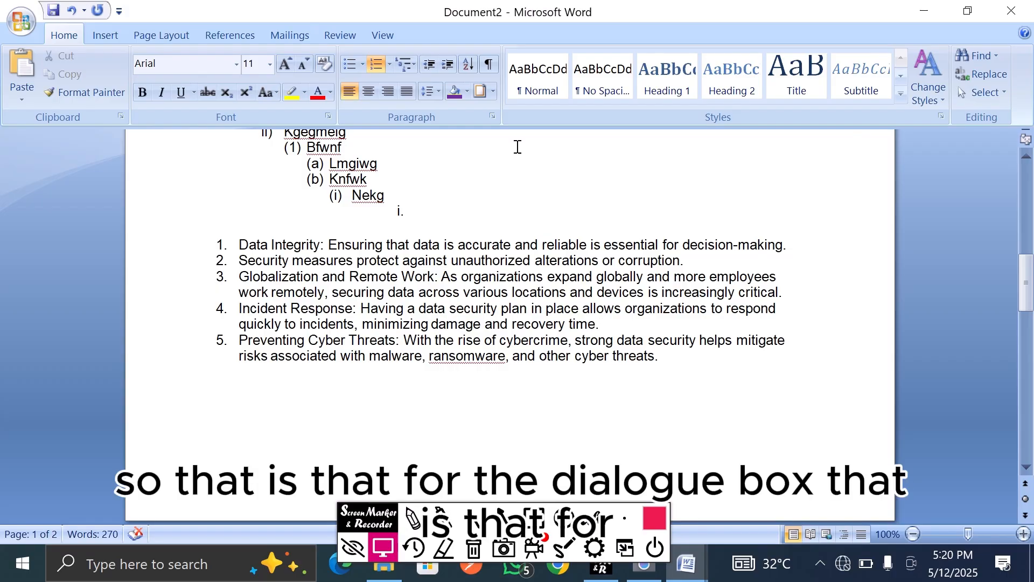
- Examine the line and page break options of the Paragraph dialog and close it without changes
{"action": "left_click", "coordinate": [493, 116]}
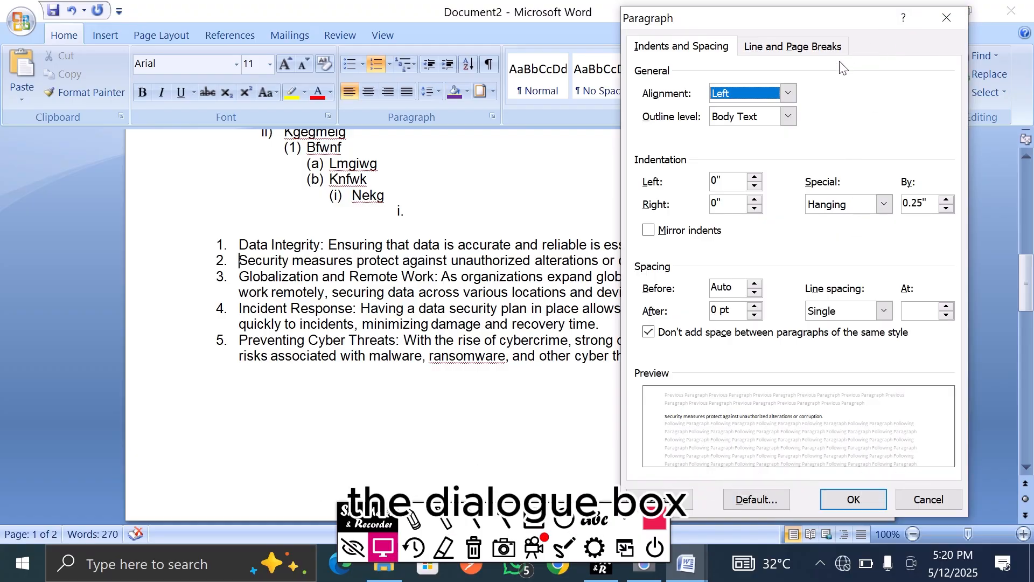
{"action": "left_click", "coordinate": [806, 49]}
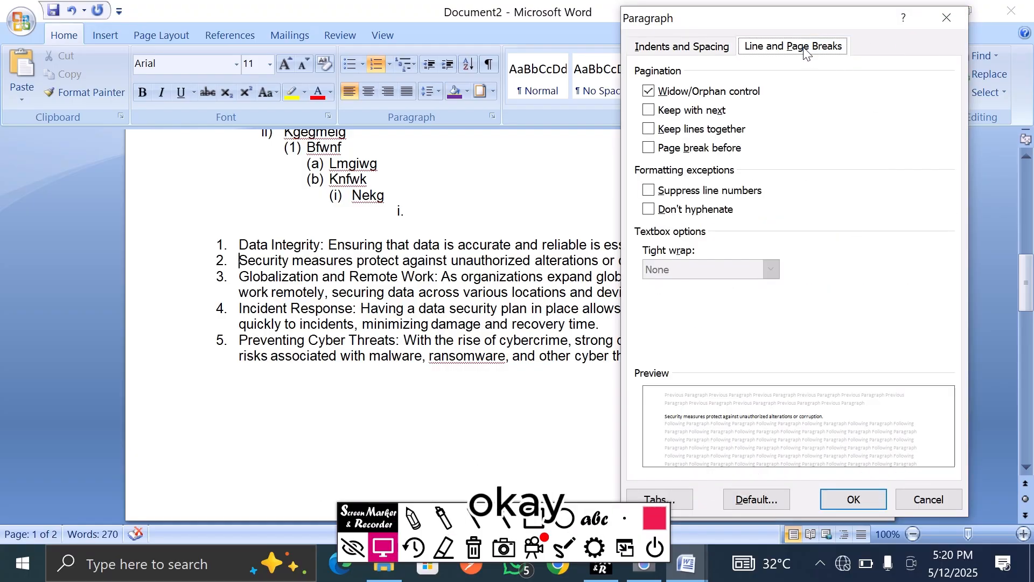
{"action": "left_click", "coordinate": [948, 18]}
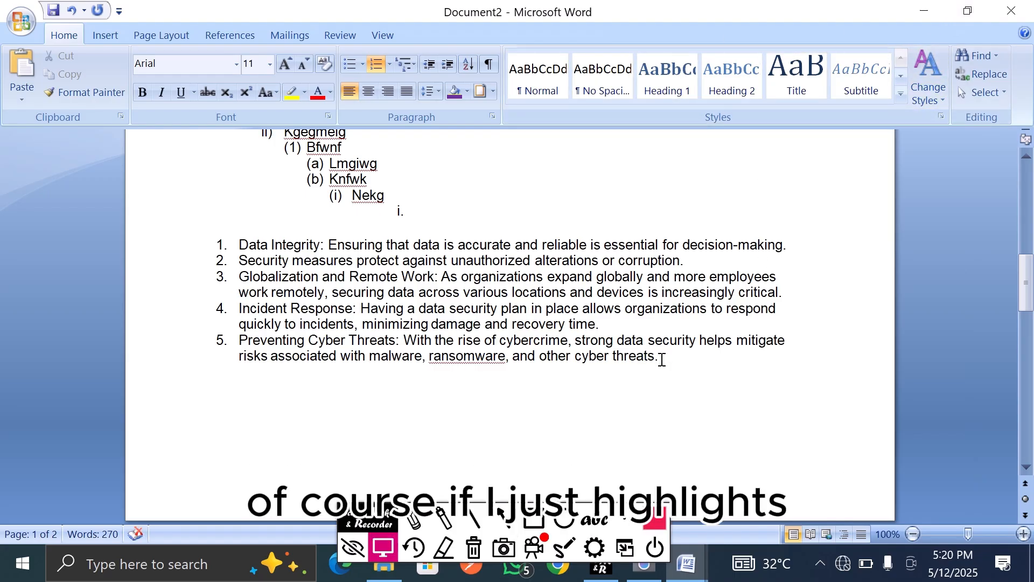
- Select the five-item numbered list and preview quick styles such as Subtitle and Title on it without applying any
{"action": "left_click_drag", "start_coordinate": [666, 360], "coordinate": [236, 238]}
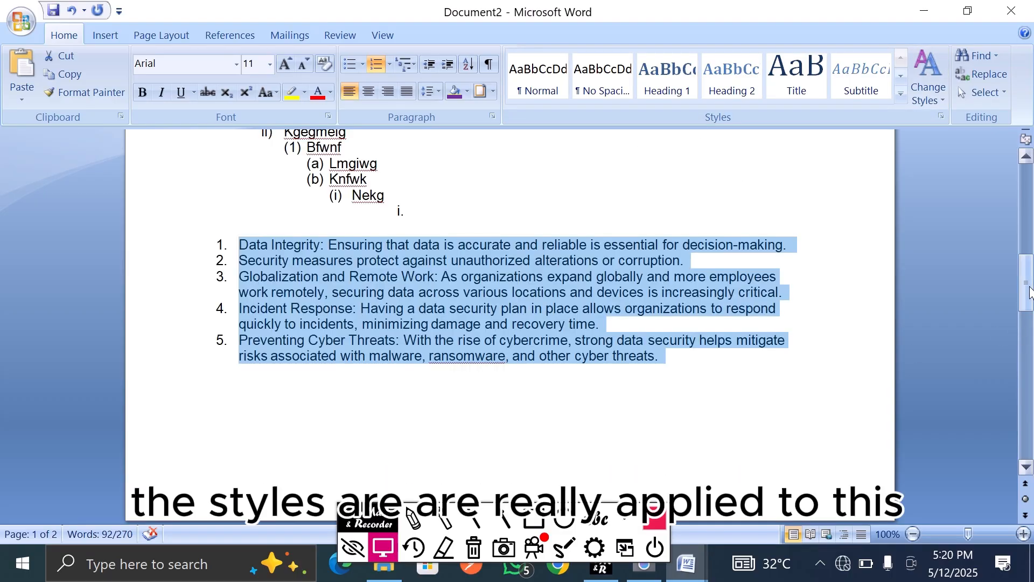
{"action": "left_click_drag", "start_coordinate": [1028, 285], "coordinate": [1029, 299]}
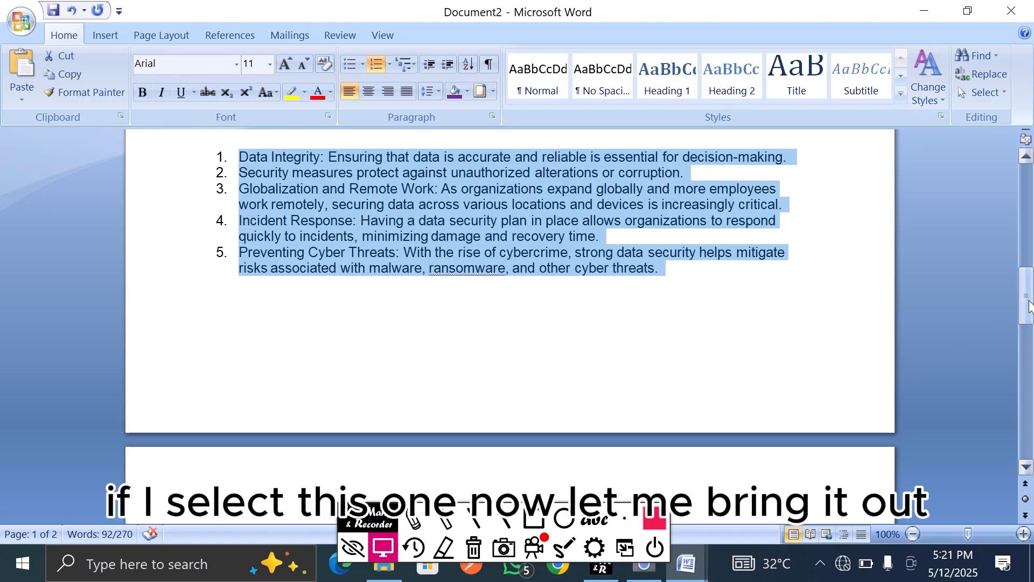
{"action": "left_click_drag", "start_coordinate": [1029, 311], "coordinate": [1031, 358]}
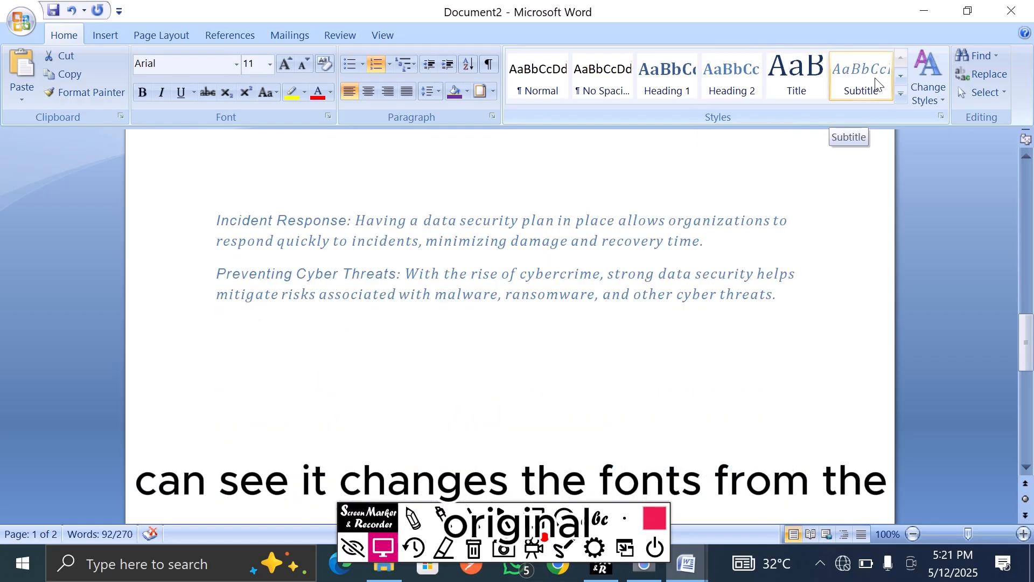
{"action": "left_click", "coordinate": [898, 99]}
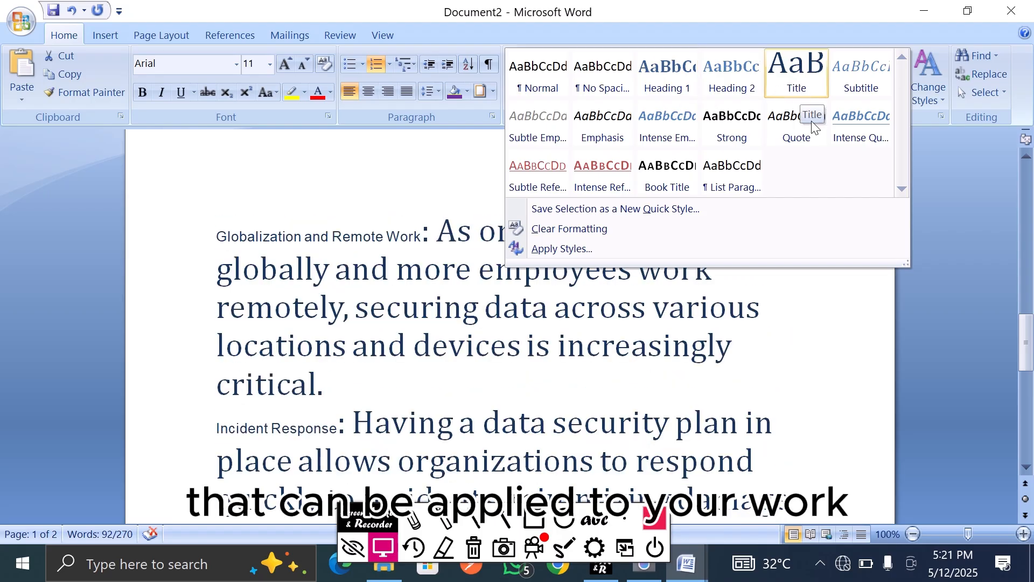
{"action": "left_click", "coordinate": [850, 331]}
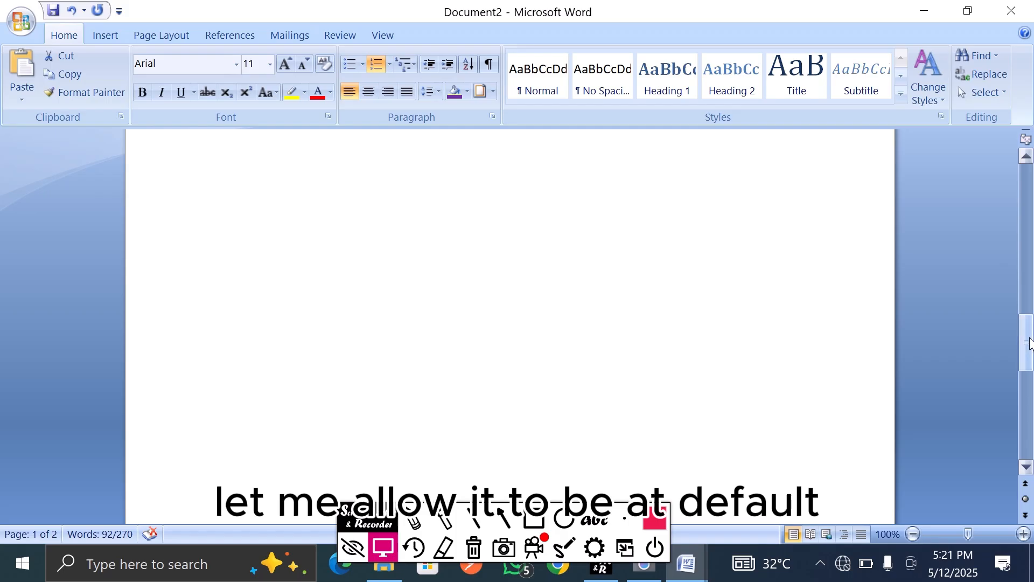
{"action": "left_click_drag", "start_coordinate": [1030, 343], "coordinate": [991, 277]}
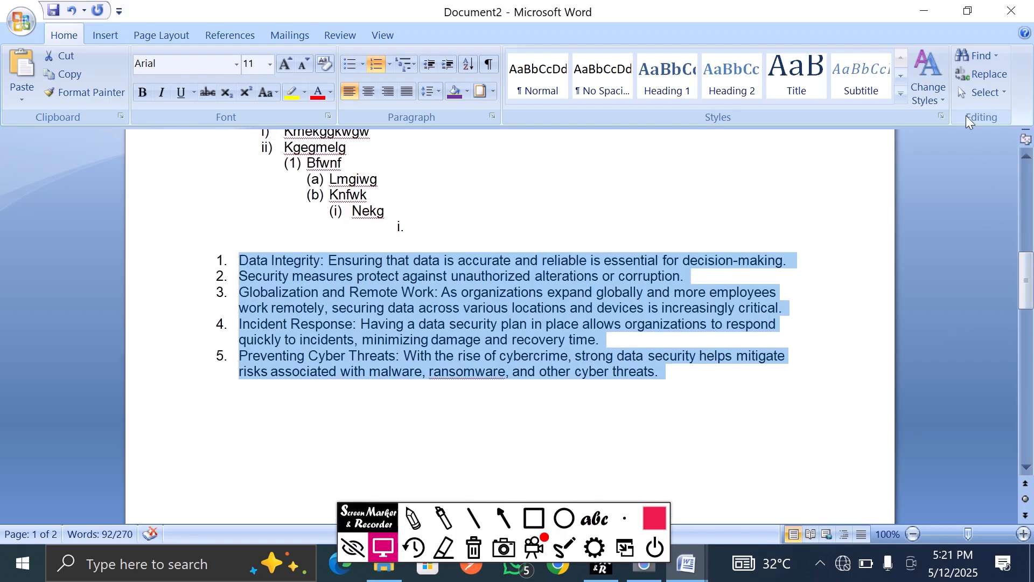
- Change the document's theme fonts to the Concourse set, Lucida Sans Unicode
{"action": "left_click", "coordinate": [942, 101]}
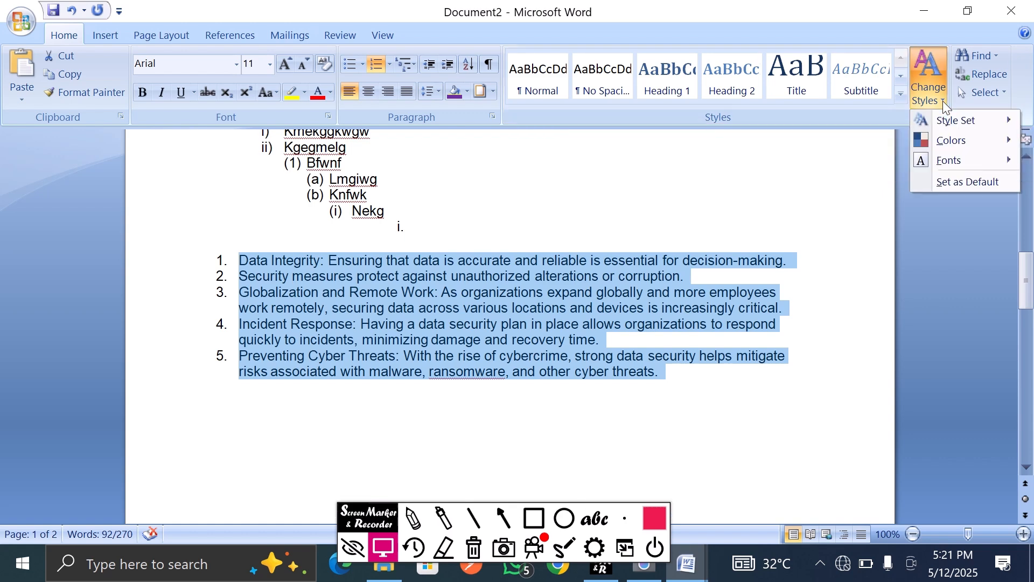
{"action": "mouse_move", "coordinate": [967, 160]}
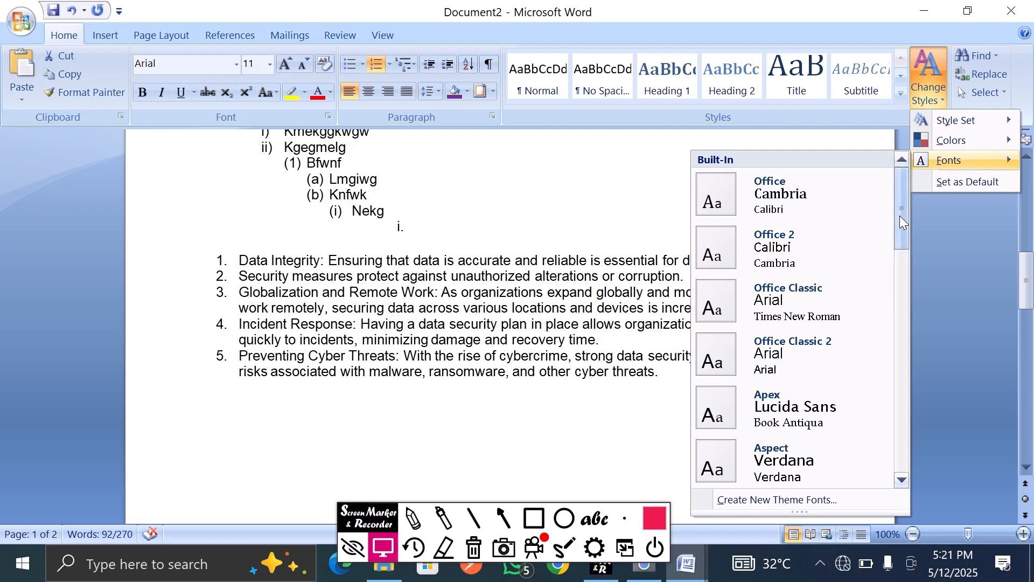
{"action": "left_click_drag", "start_coordinate": [900, 215], "coordinate": [890, 270]}
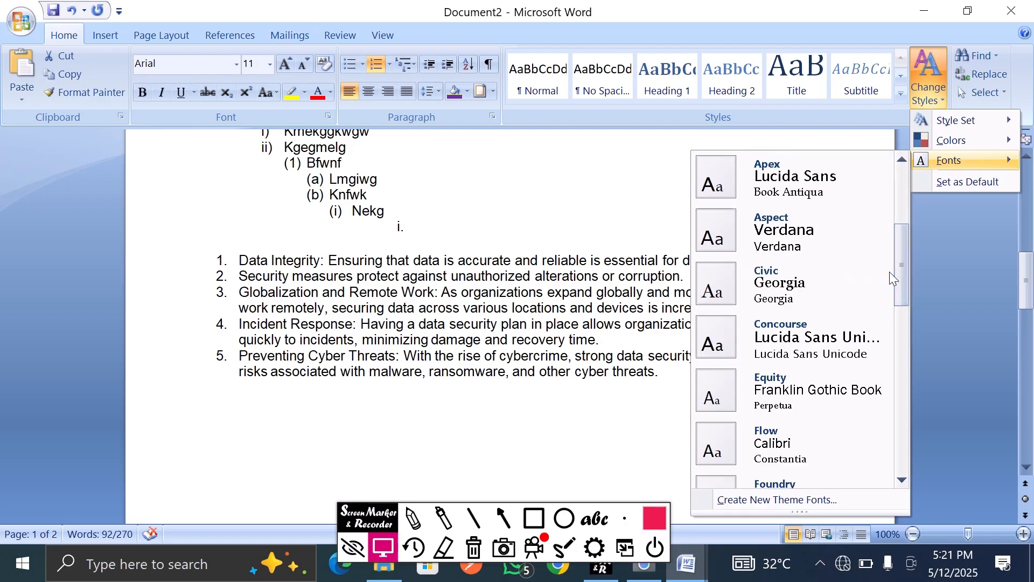
{"action": "left_click", "coordinate": [780, 341]}
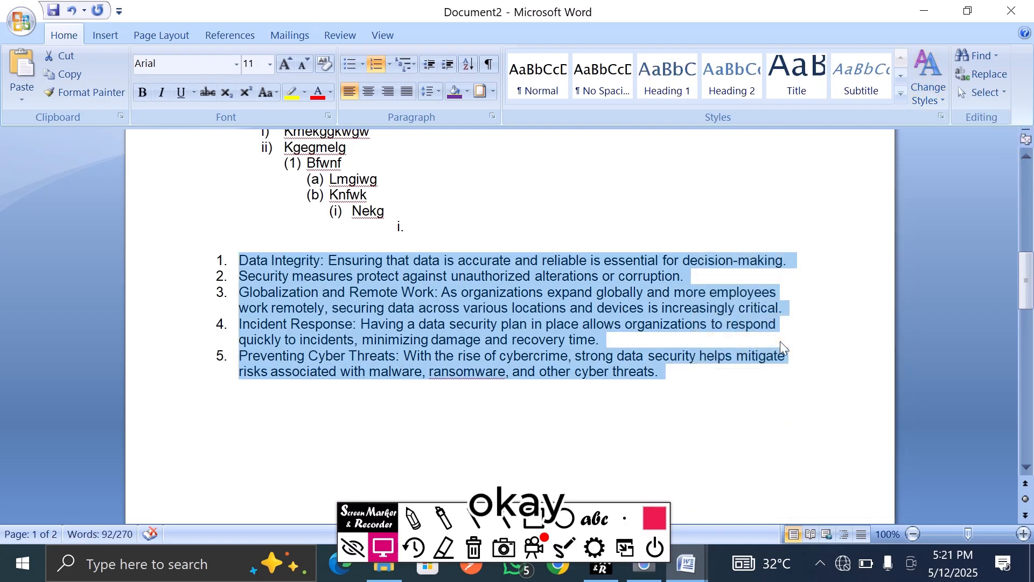
- Apply the built-in Office theme colors to the document styles
{"action": "left_click", "coordinate": [942, 99]}
{"action": "mouse_move", "coordinate": [959, 163]}
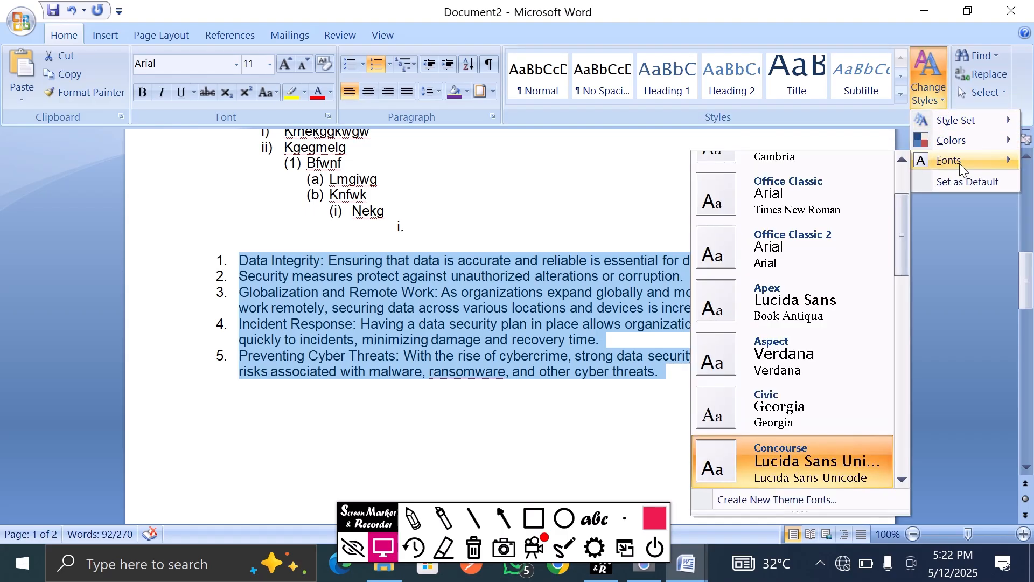
{"action": "mouse_move", "coordinate": [961, 140]}
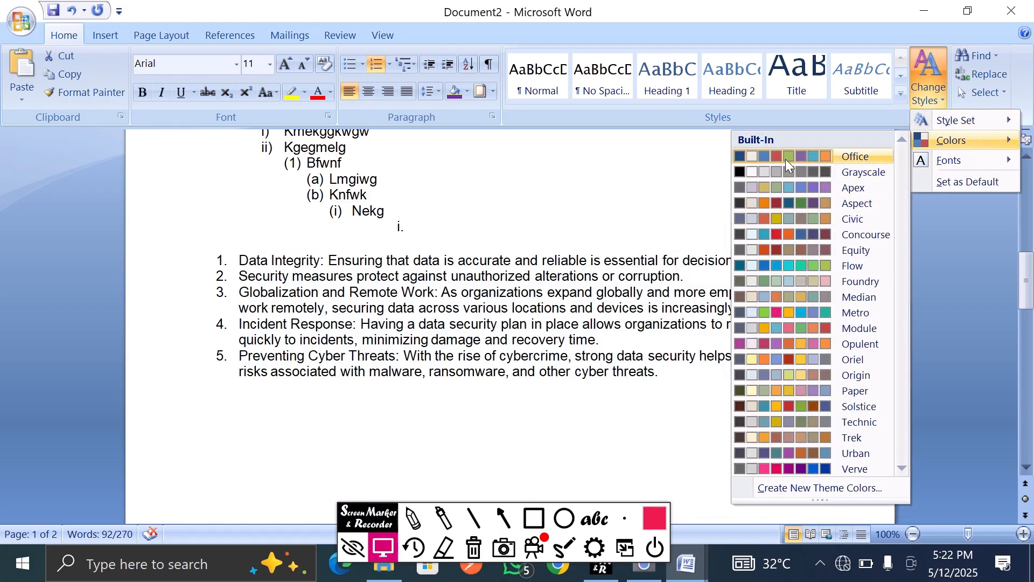
{"action": "left_click", "coordinate": [786, 155]}
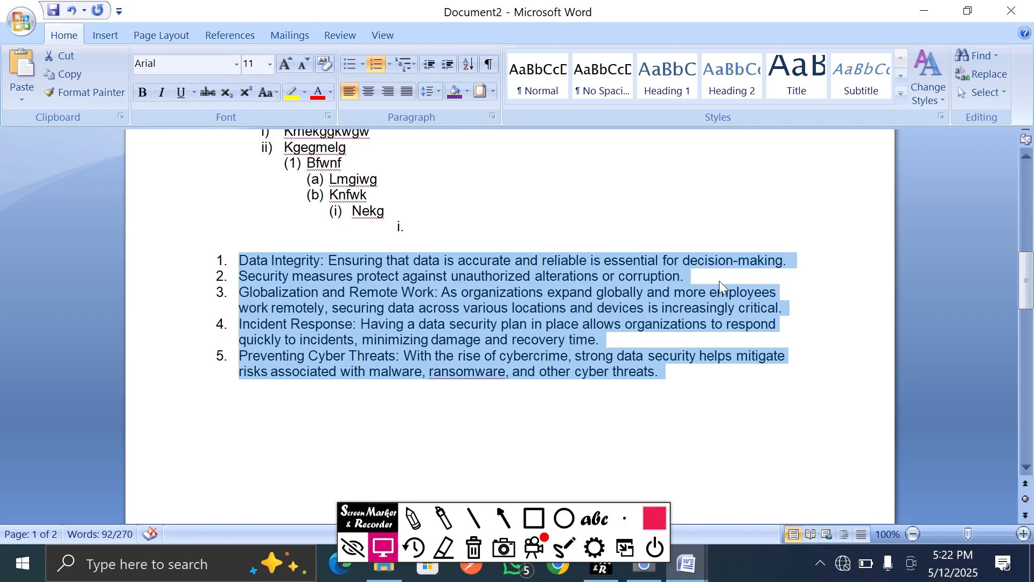
- Examine the available style sets and theme font options for the document without applying any
{"action": "left_click", "coordinate": [943, 99]}
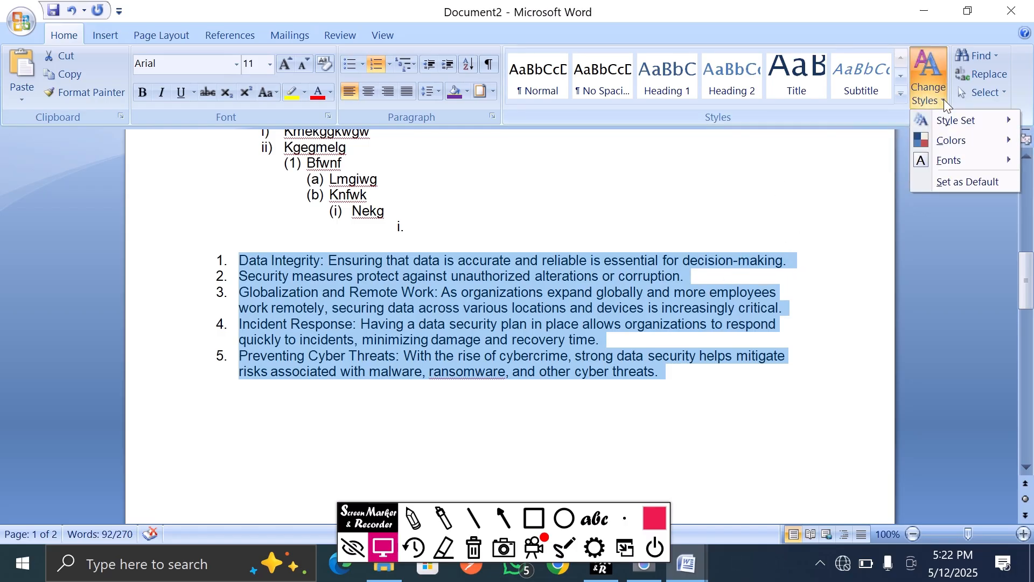
{"action": "mouse_move", "coordinate": [956, 128]}
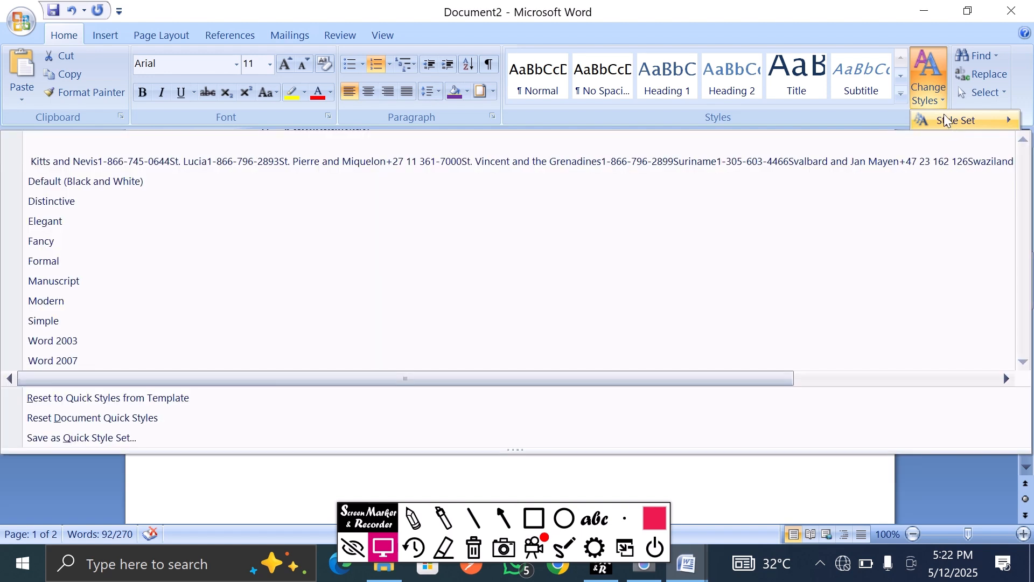
{"action": "left_click", "coordinate": [944, 98]}
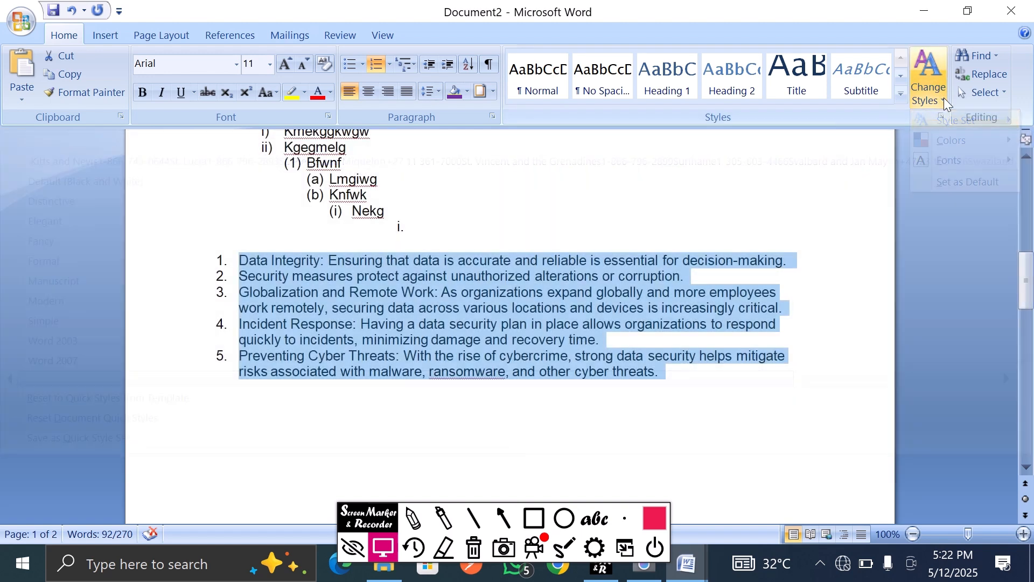
{"action": "left_click", "coordinate": [944, 98]}
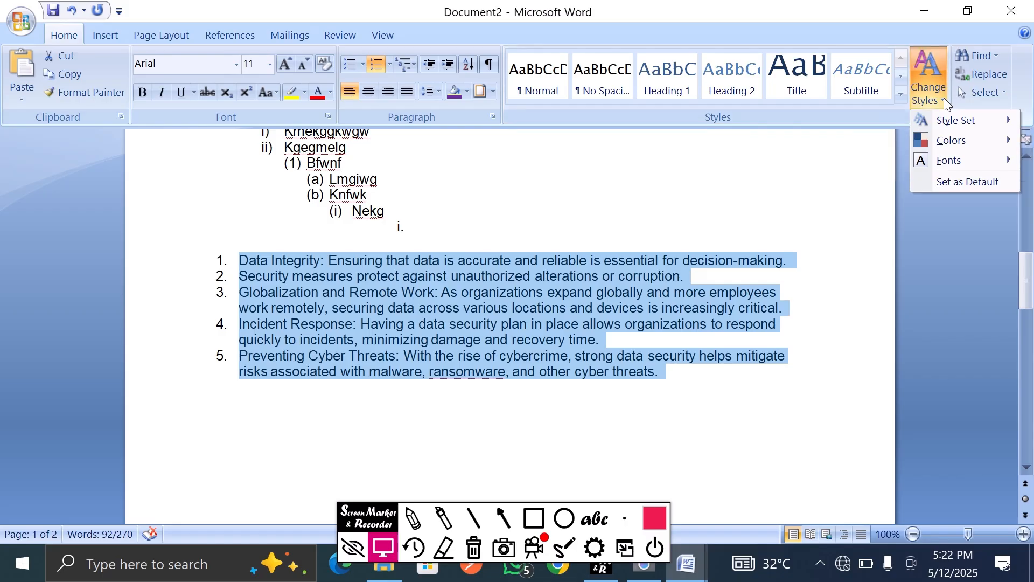
{"action": "mouse_move", "coordinate": [980, 169]}
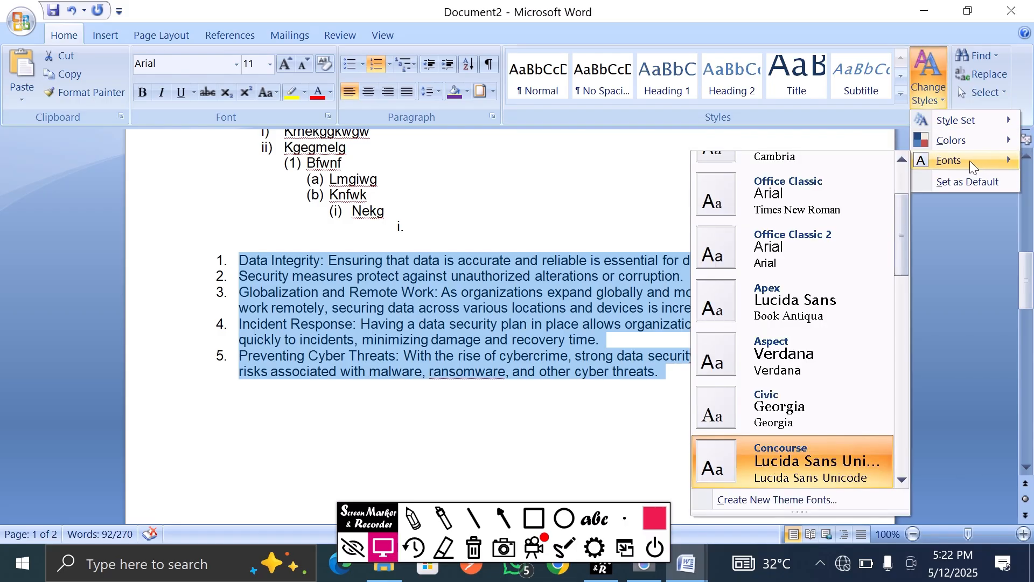
{"action": "mouse_move", "coordinate": [947, 121]}
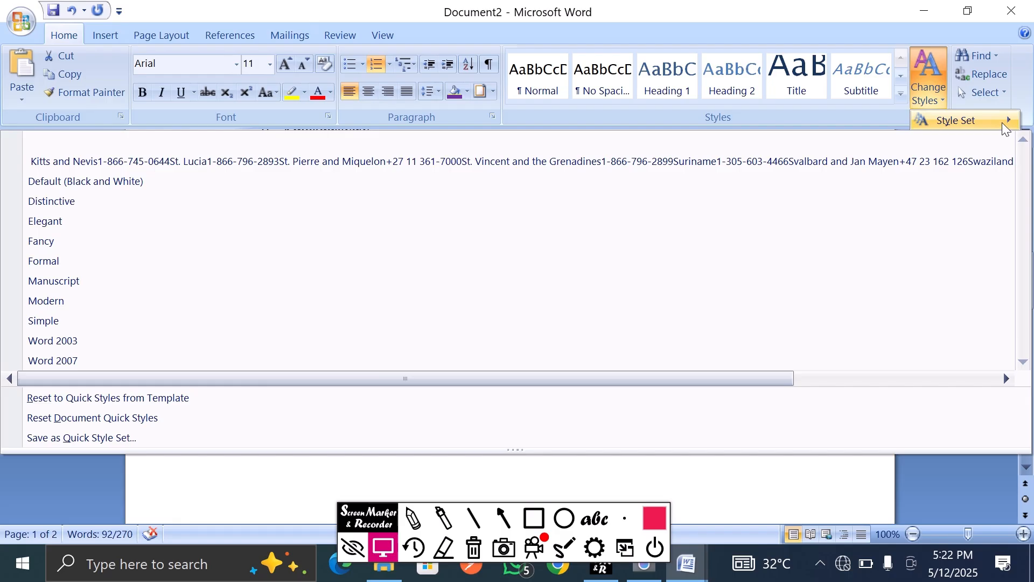
{"action": "left_click", "coordinate": [941, 97]}
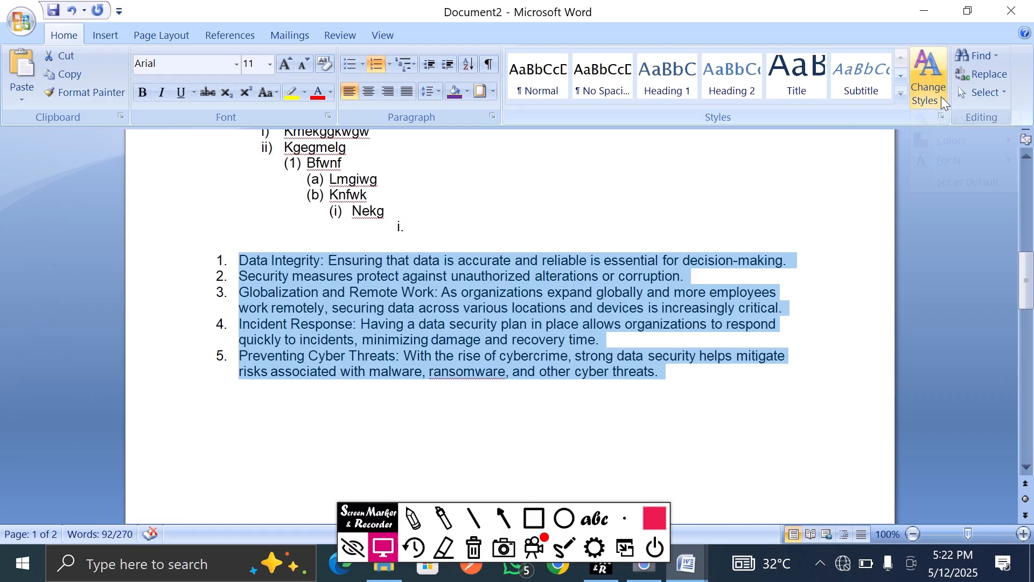
{"action": "left_click", "coordinate": [941, 96]}
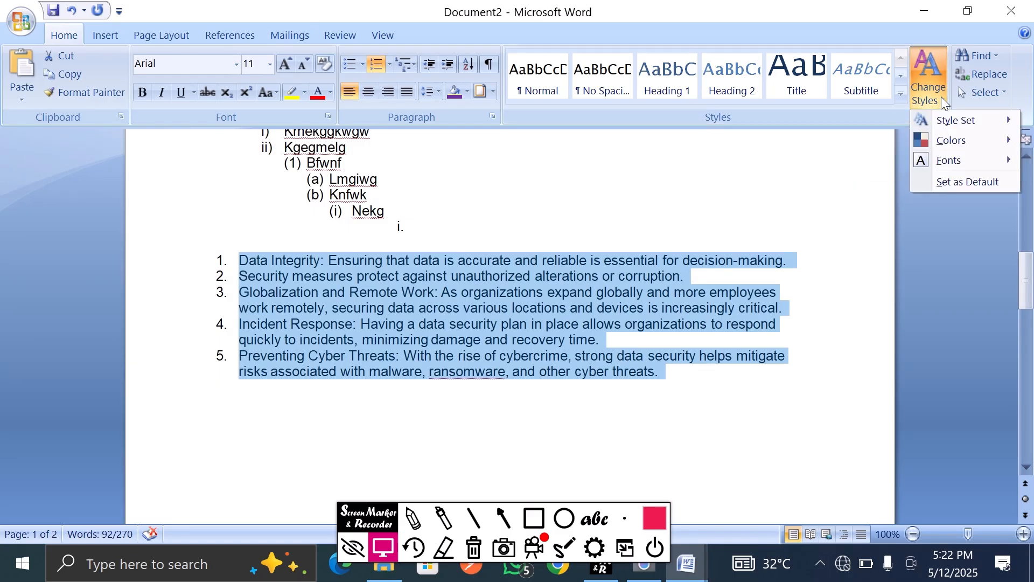
{"action": "mouse_move", "coordinate": [945, 122]}
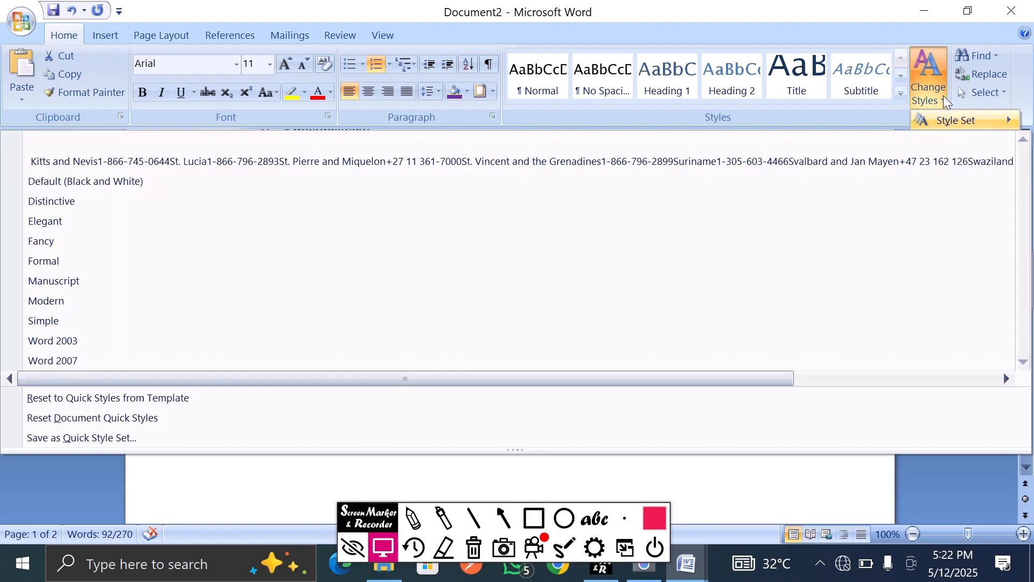
{"action": "left_click", "coordinate": [942, 99]}
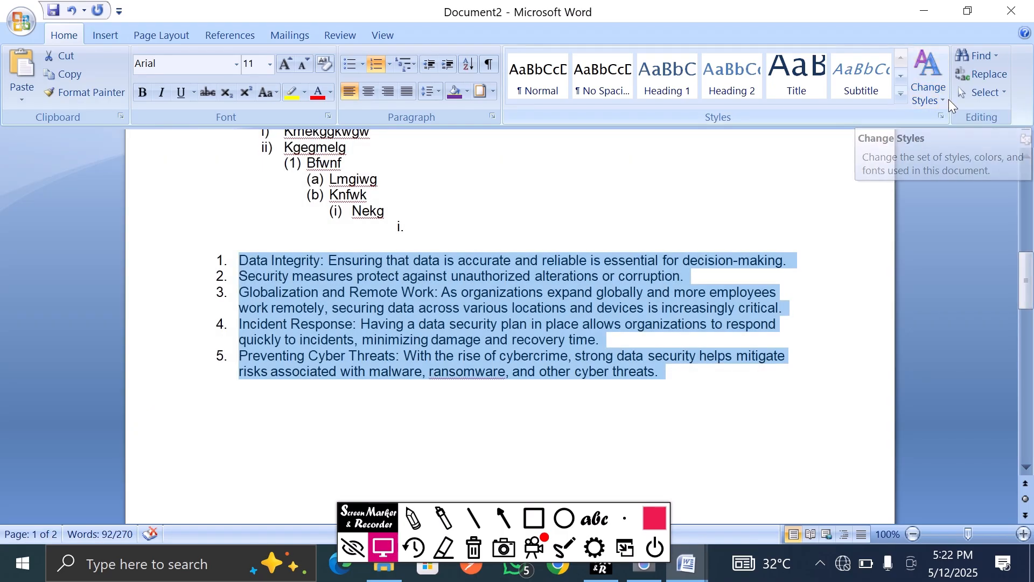
{"action": "left_click", "coordinate": [971, 59]}
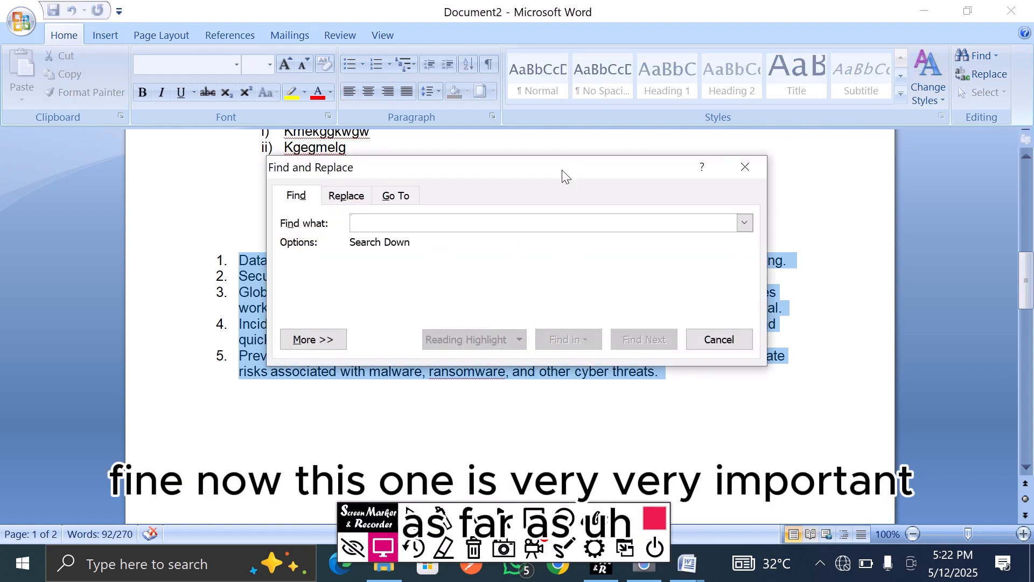
{"action": "left_click_drag", "start_coordinate": [561, 170], "coordinate": [571, 216]}
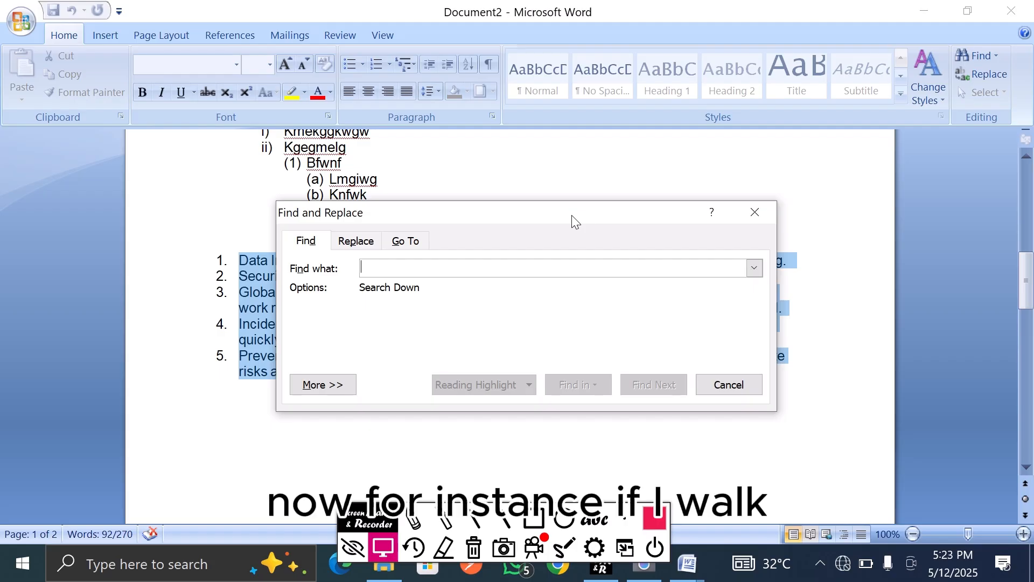
{"action": "left_click_drag", "start_coordinate": [591, 222], "coordinate": [721, 223]}
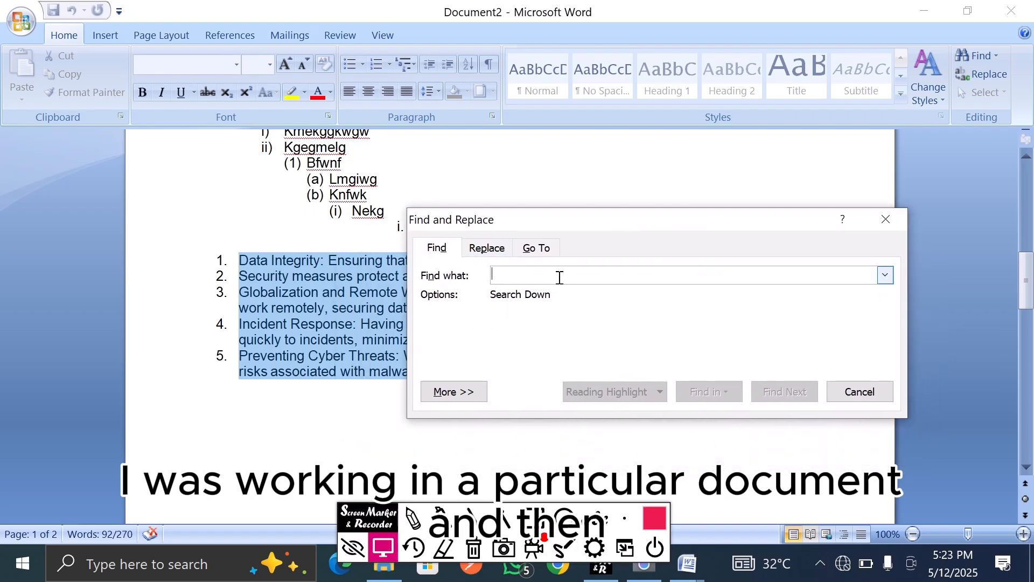
{"action": "left_click", "coordinate": [858, 396]}
- Deselect the numbered list, find all occurrences of "cyber" in the main document and review the highlighted matches
{"action": "left_click", "coordinate": [398, 292]}
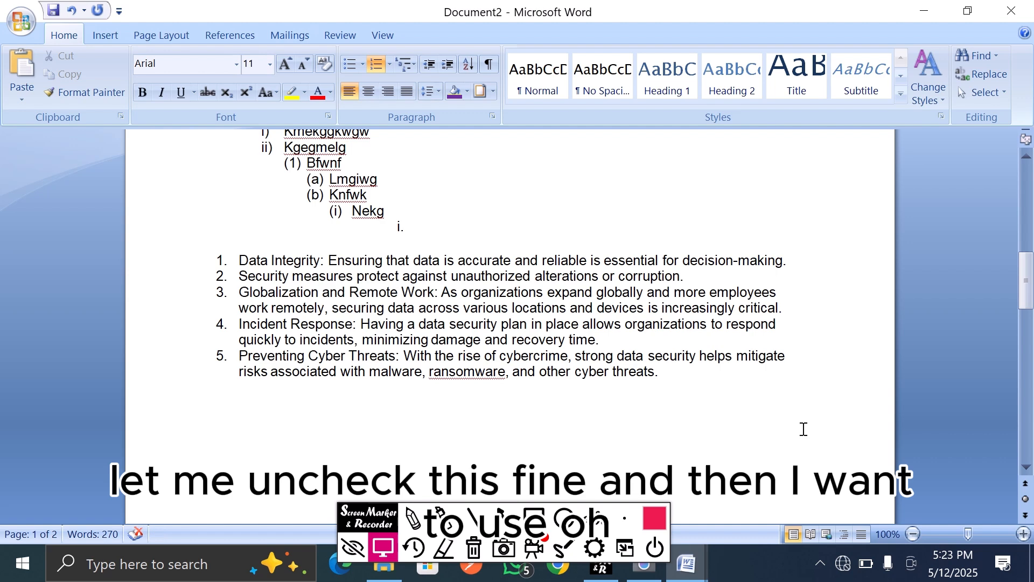
{"action": "left_click", "coordinate": [984, 56]}
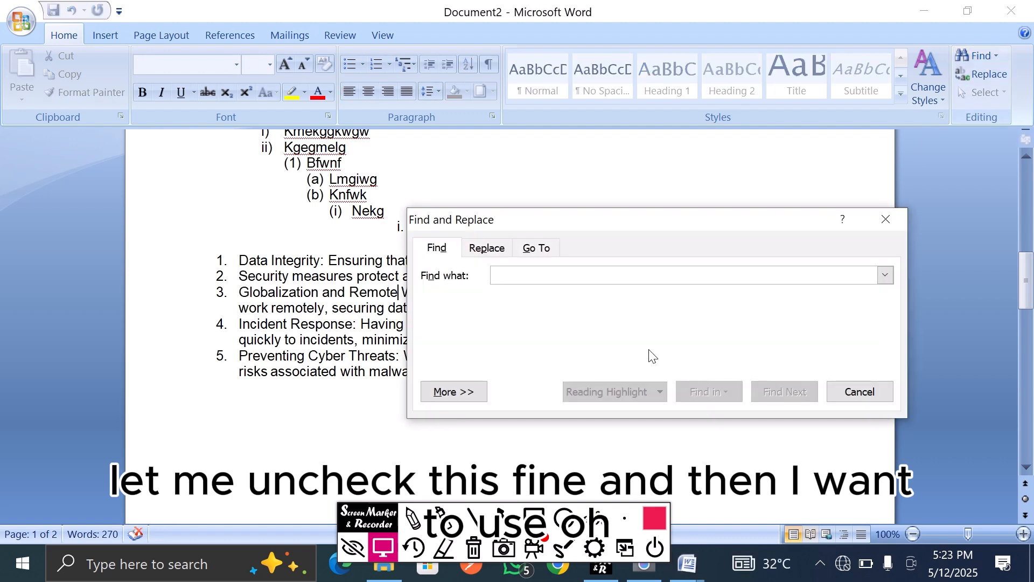
{"action": "left_click_drag", "start_coordinate": [671, 214], "coordinate": [406, 44]}
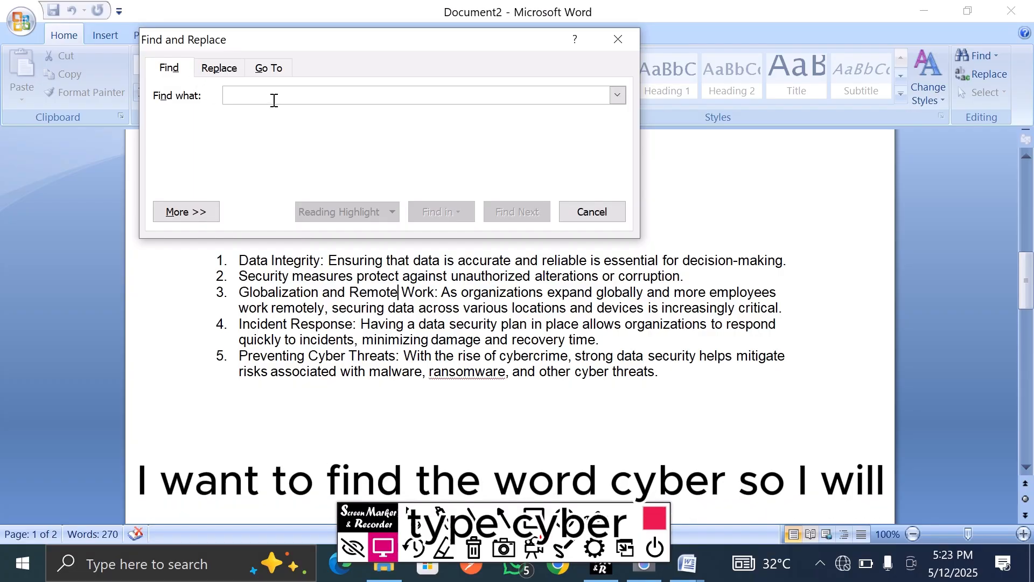
{"action": "type", "text": "c"}
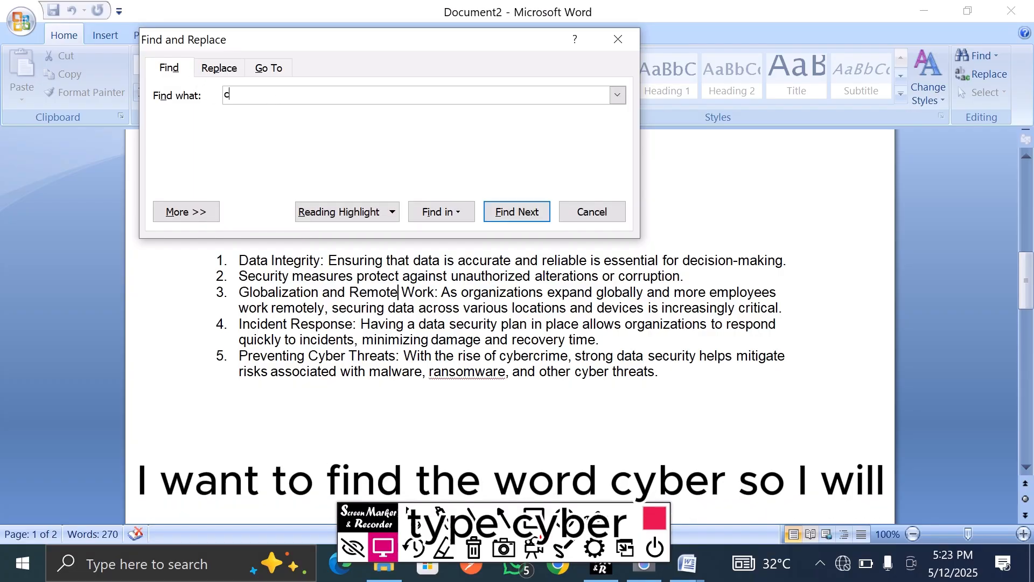
{"action": "type", "text": "yb"}
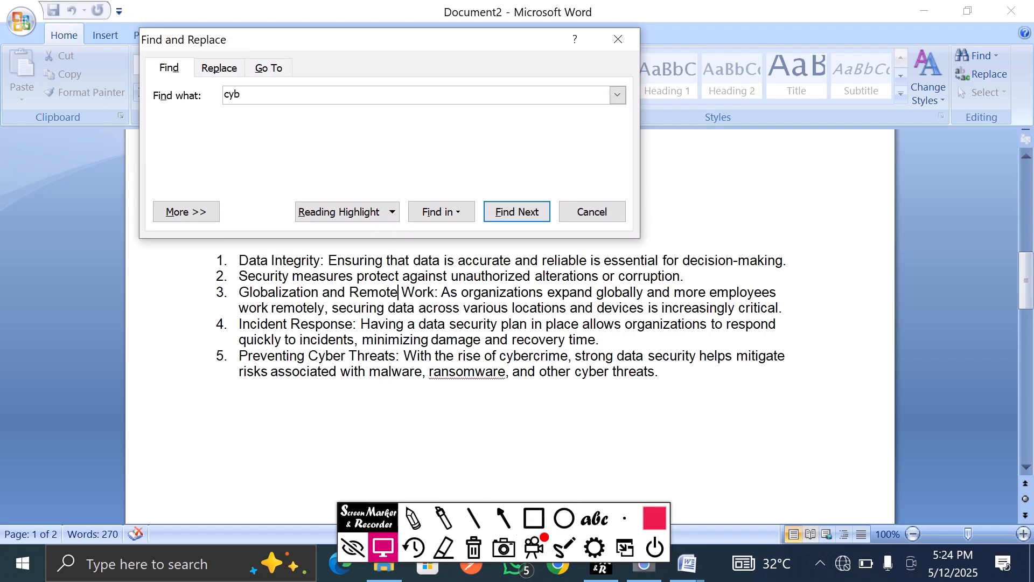
{"action": "type", "text": "er"}
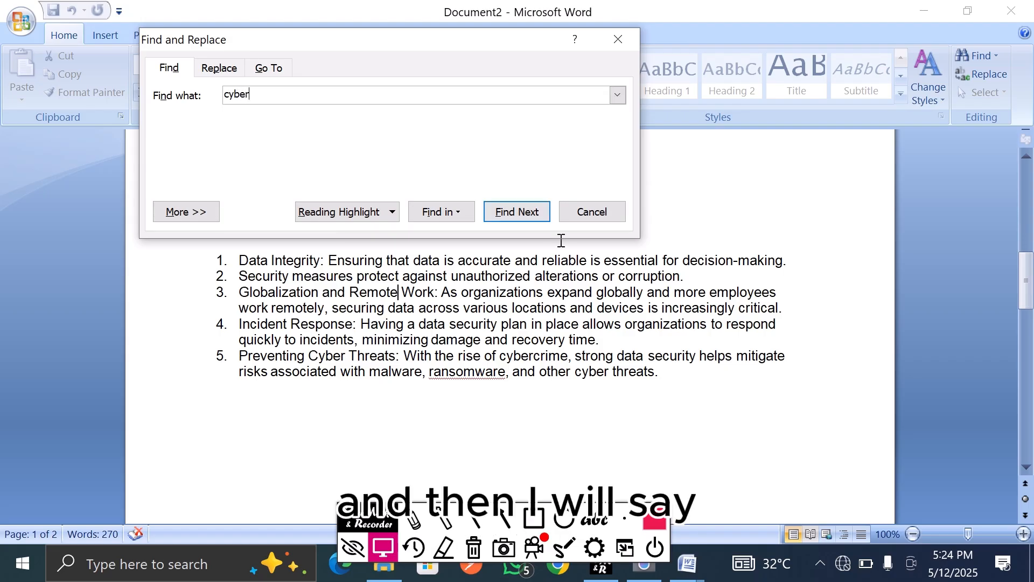
{"action": "left_click", "coordinate": [458, 216]}
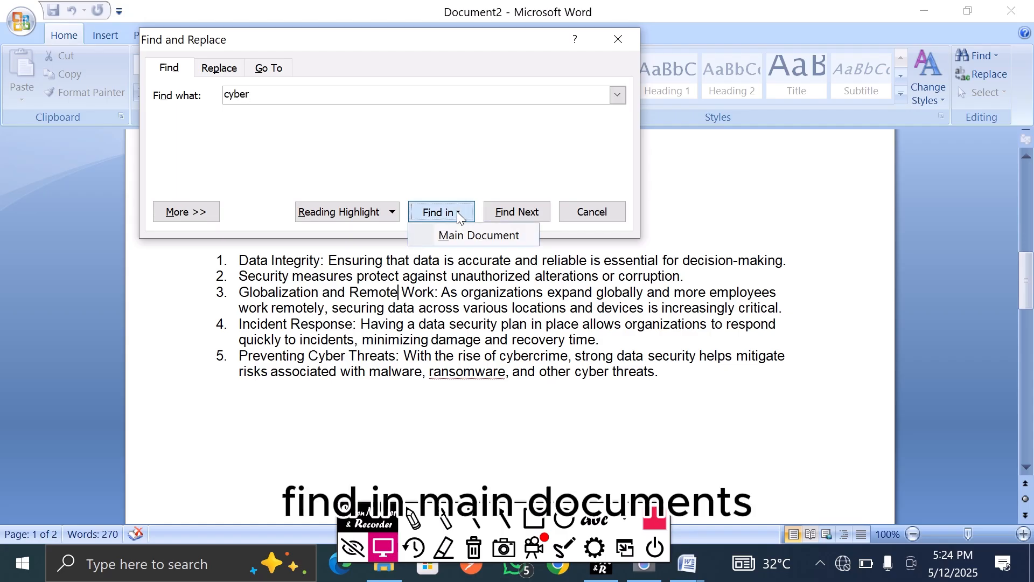
{"action": "left_click", "coordinate": [473, 237]}
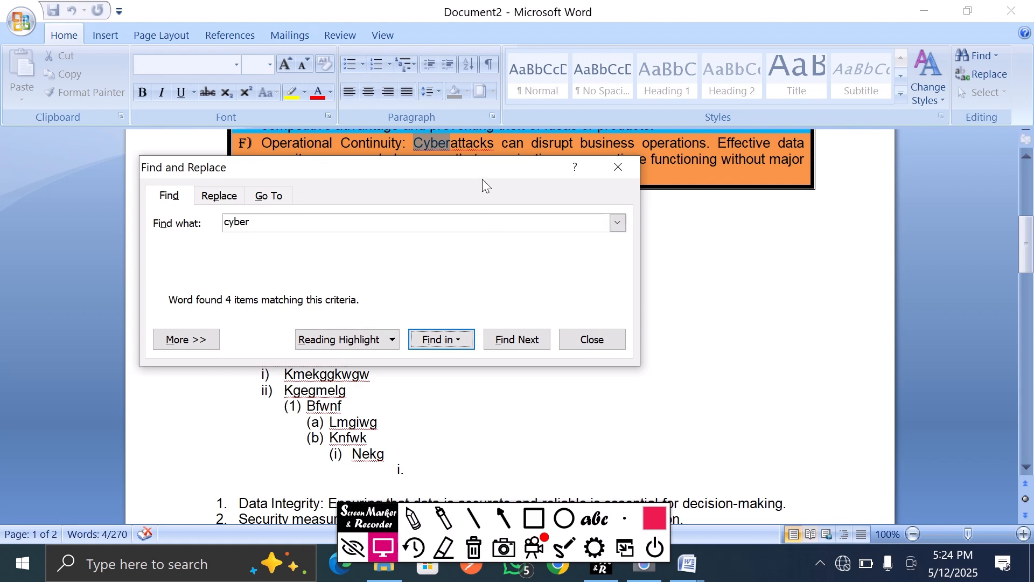
{"action": "left_click_drag", "start_coordinate": [468, 167], "coordinate": [609, 277]}
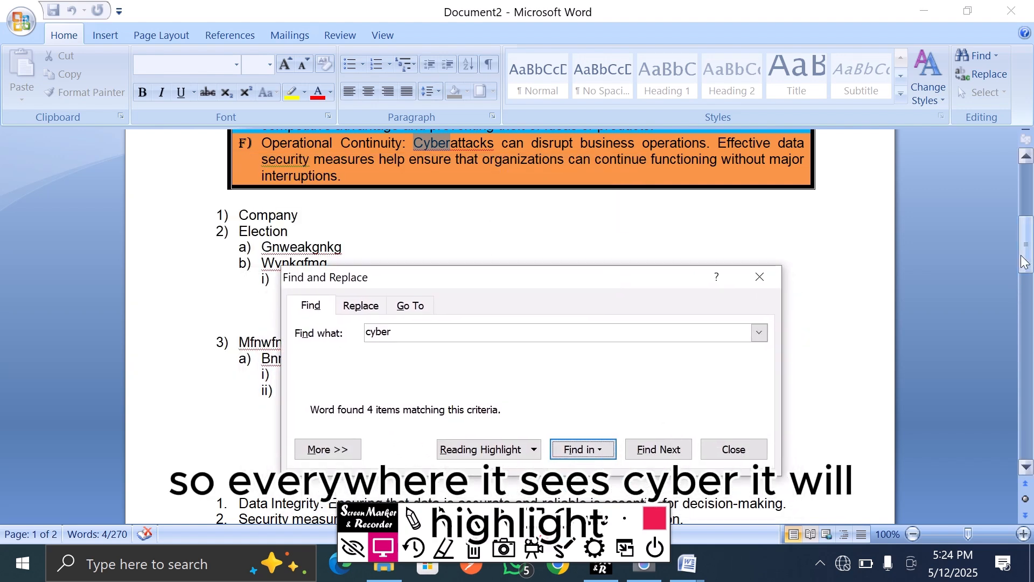
{"action": "left_click_drag", "start_coordinate": [1025, 259], "coordinate": [1031, 322]}
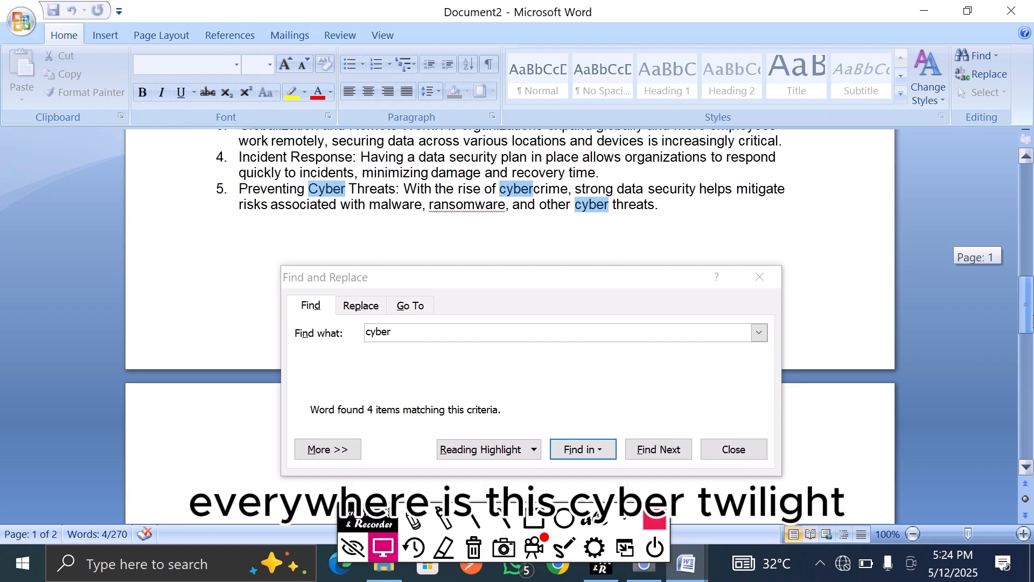
{"action": "left_click_drag", "start_coordinate": [1033, 317], "coordinate": [1032, 319]}
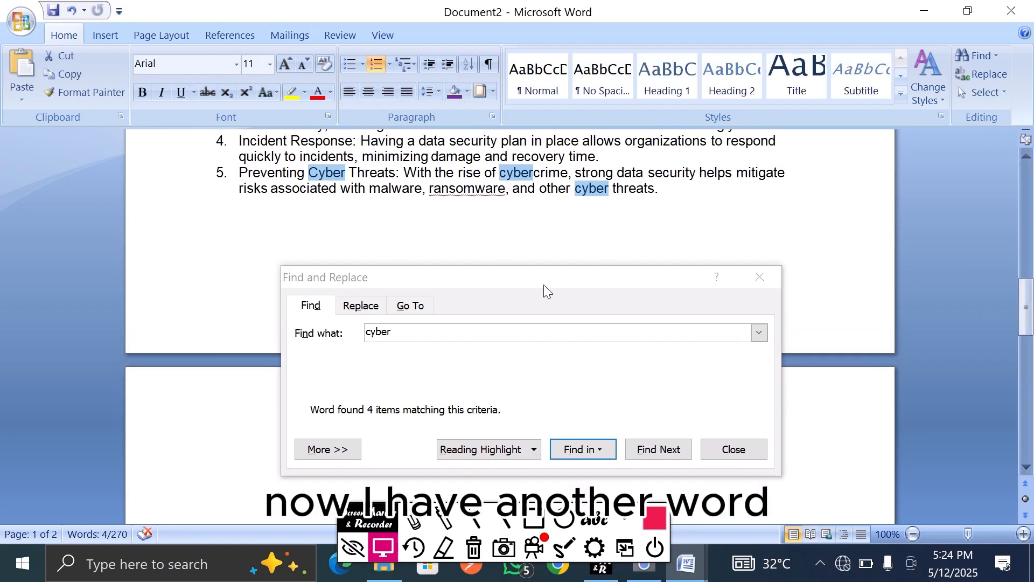
- Replace every occurrence of "cyber" in the document with "cyberbox" and review the replaced words
{"action": "left_click_drag", "start_coordinate": [538, 277], "coordinate": [468, 224]}
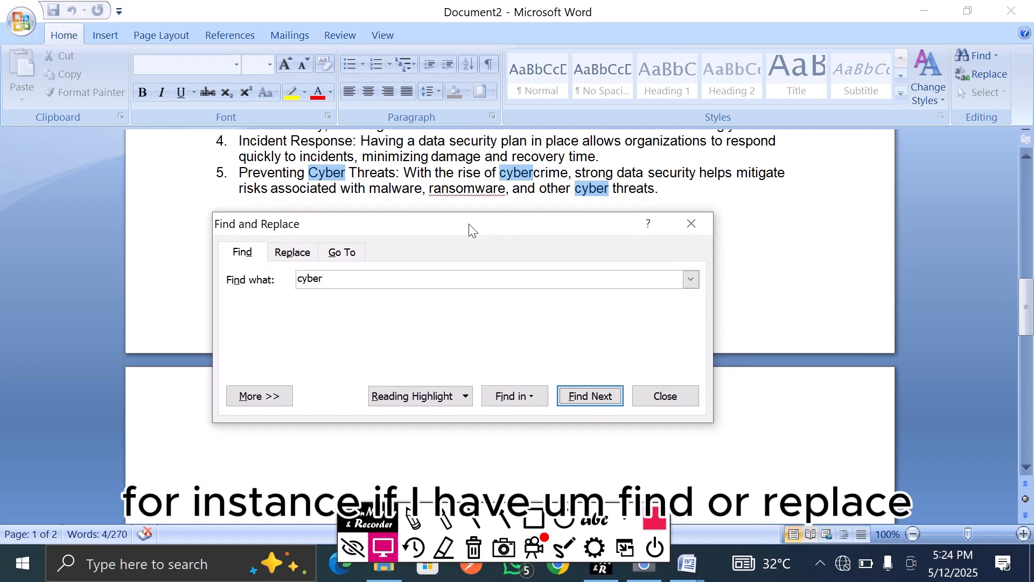
{"action": "left_click", "coordinate": [294, 253]}
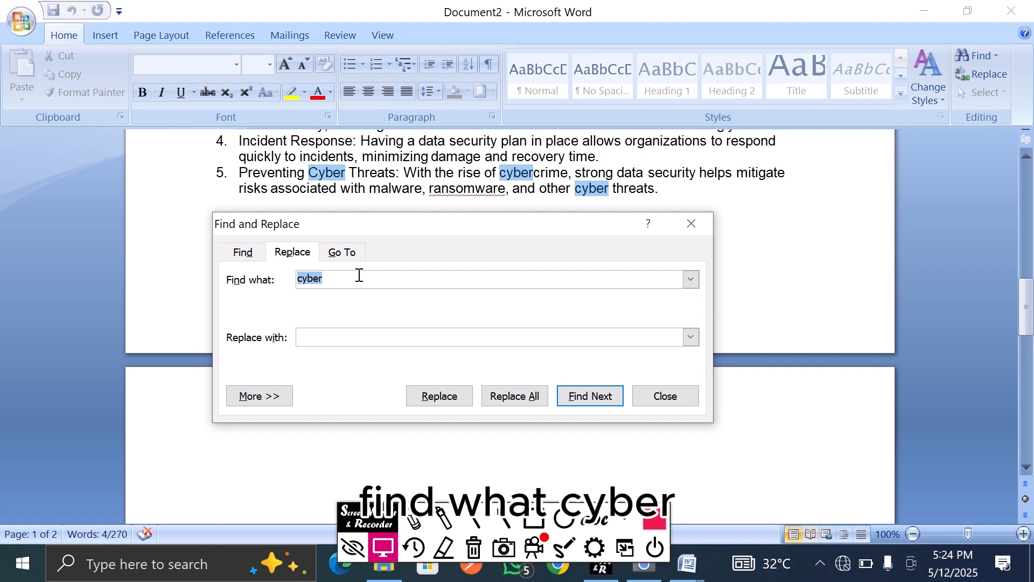
{"action": "left_click", "coordinate": [385, 341]}
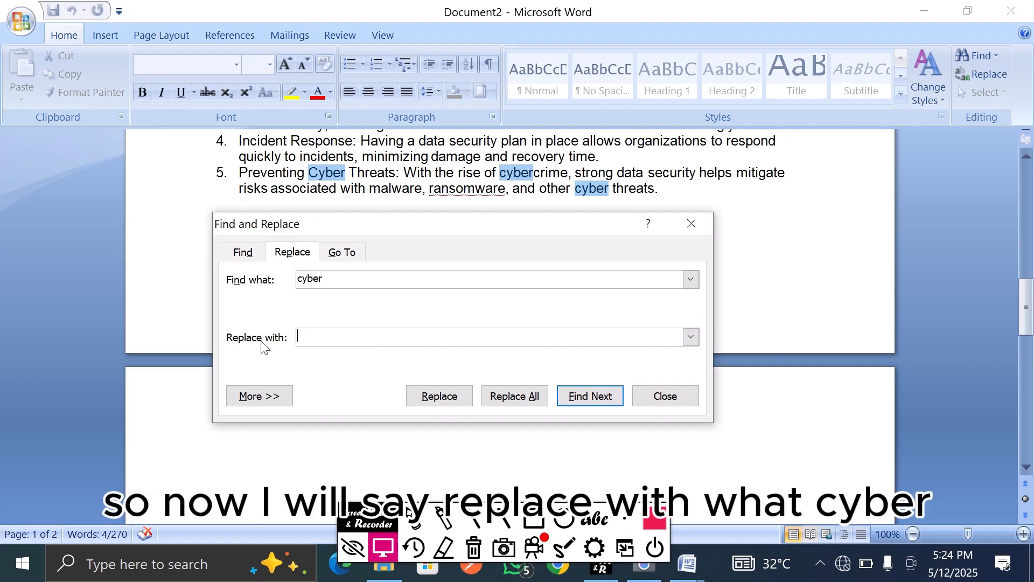
{"action": "type", "text": "cyber"}
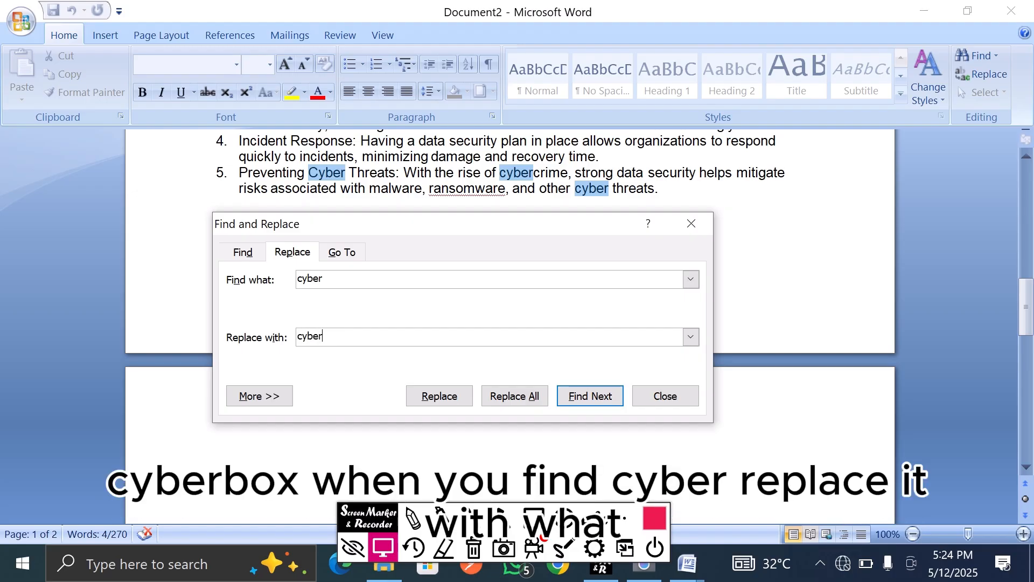
{"action": "type", "text": "box"}
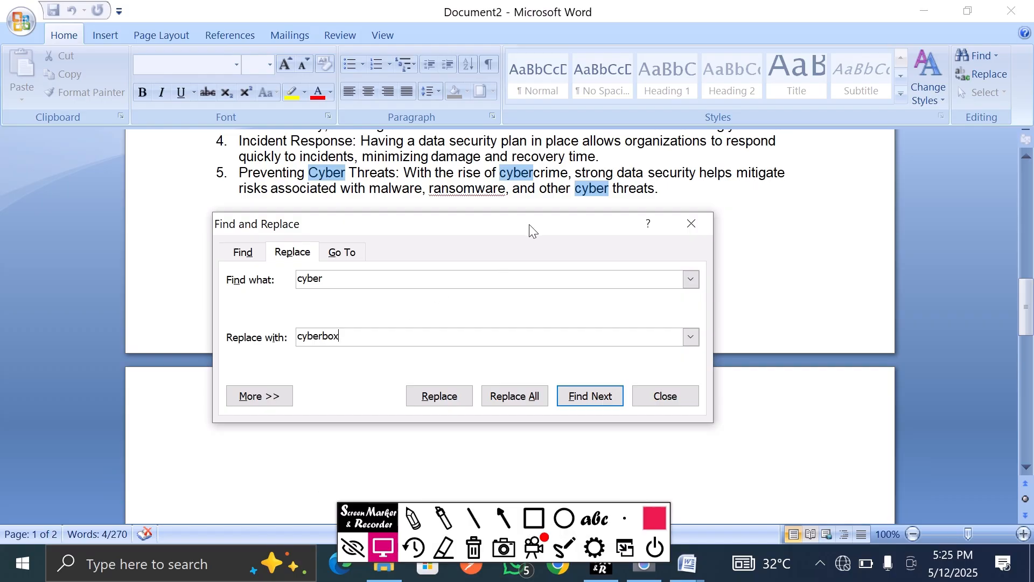
{"action": "left_click_drag", "start_coordinate": [531, 228], "coordinate": [514, 179]}
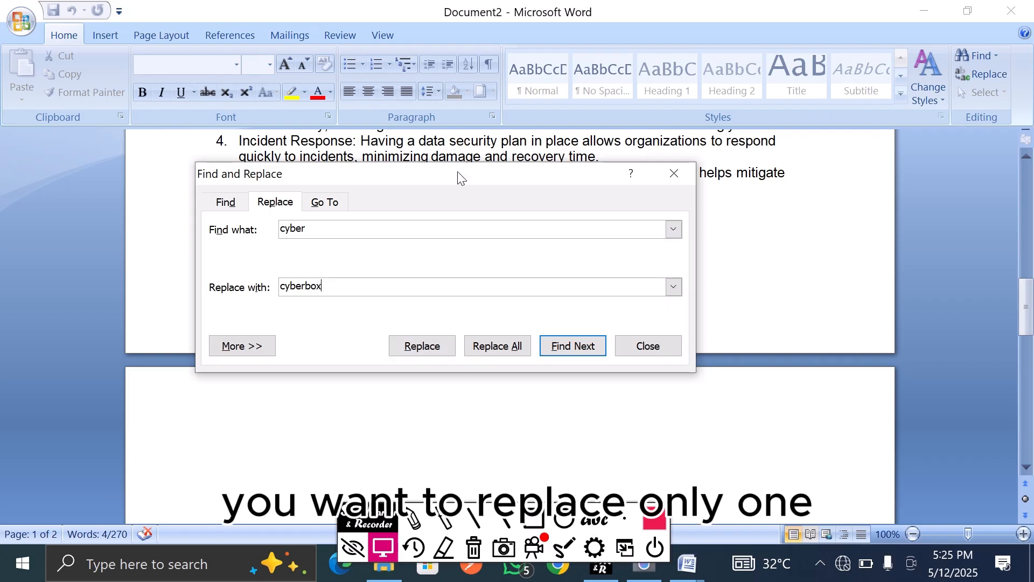
{"action": "left_click_drag", "start_coordinate": [459, 176], "coordinate": [628, 289]}
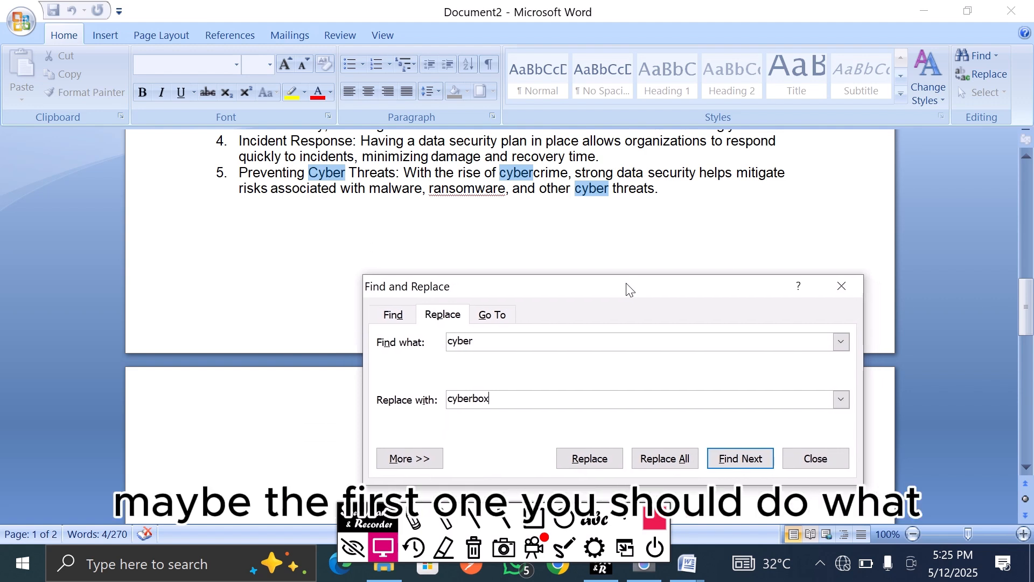
{"action": "left_click", "coordinate": [677, 460]}
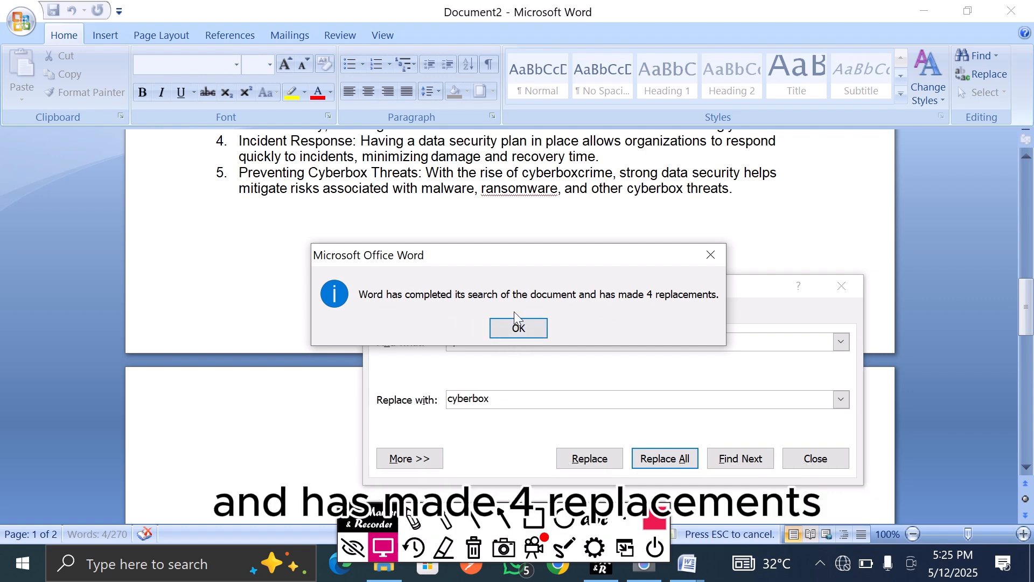
{"action": "left_click", "coordinate": [517, 329]}
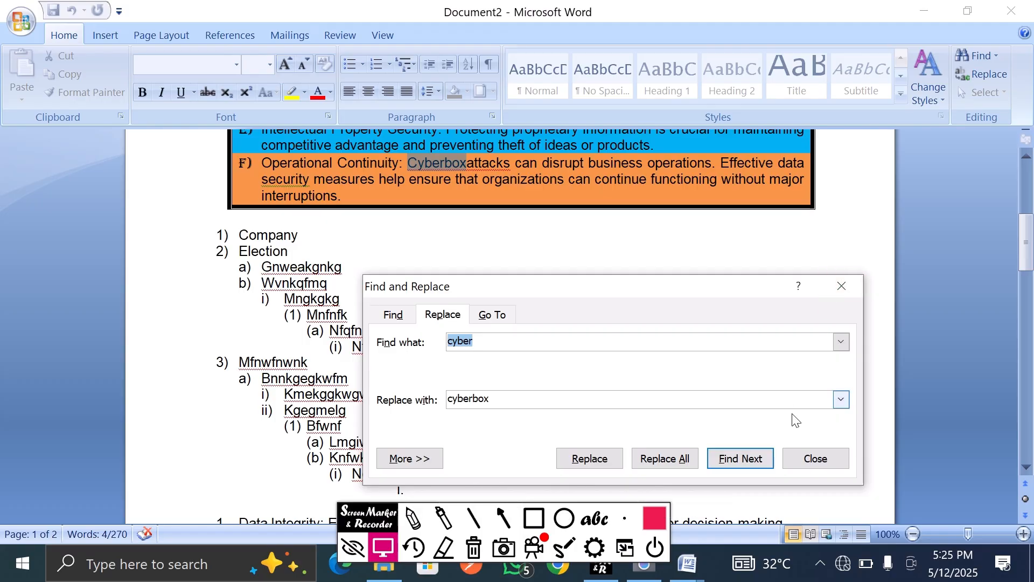
{"action": "left_click", "coordinate": [808, 458]}
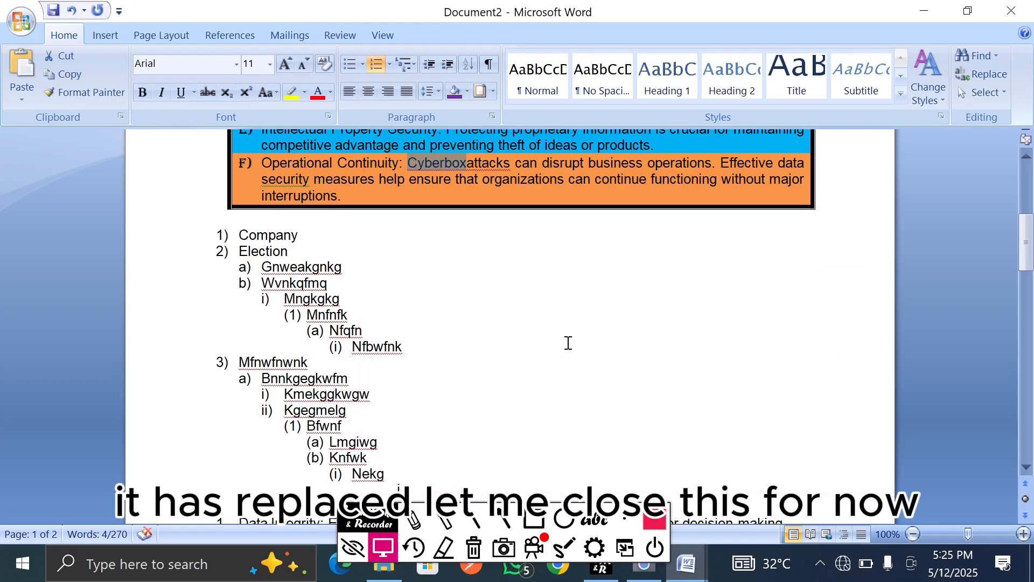
{"action": "scroll", "coordinate": [560, 348], "scroll_direction": "up", "scroll_amount": 6}
{"action": "scroll", "coordinate": [560, 348], "scroll_direction": "down", "scroll_amount": 5}
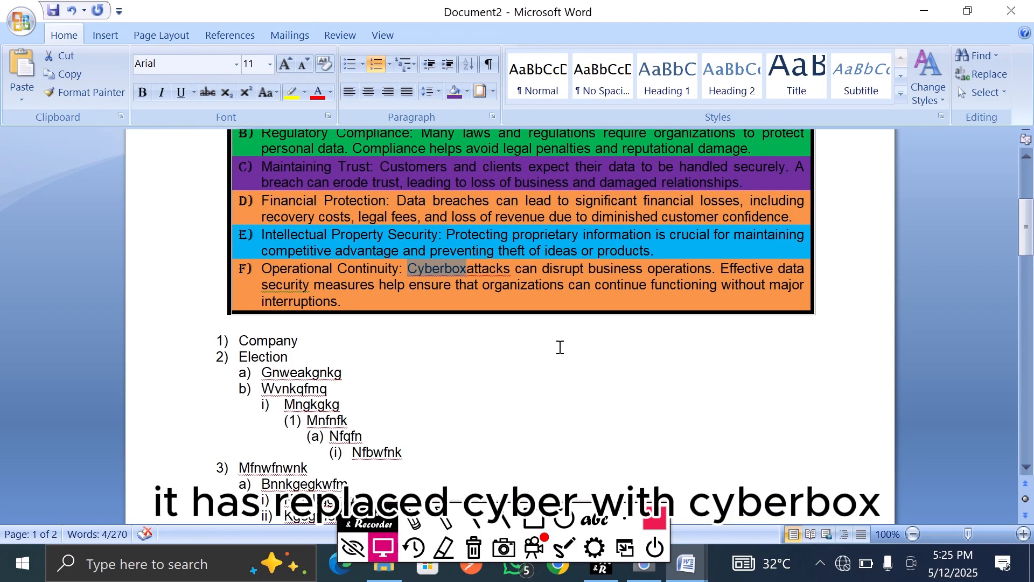
{"action": "scroll", "coordinate": [520, 289], "scroll_direction": "down", "scroll_amount": 9}
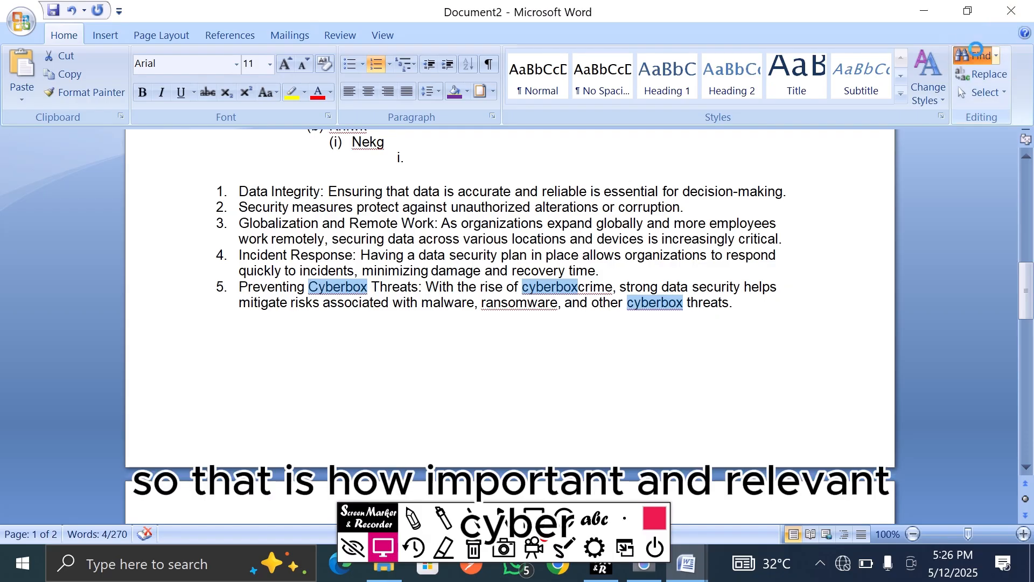
- Use Go To to jump to page 2 of the document and view the start of that page
{"action": "left_click", "coordinate": [975, 56]}
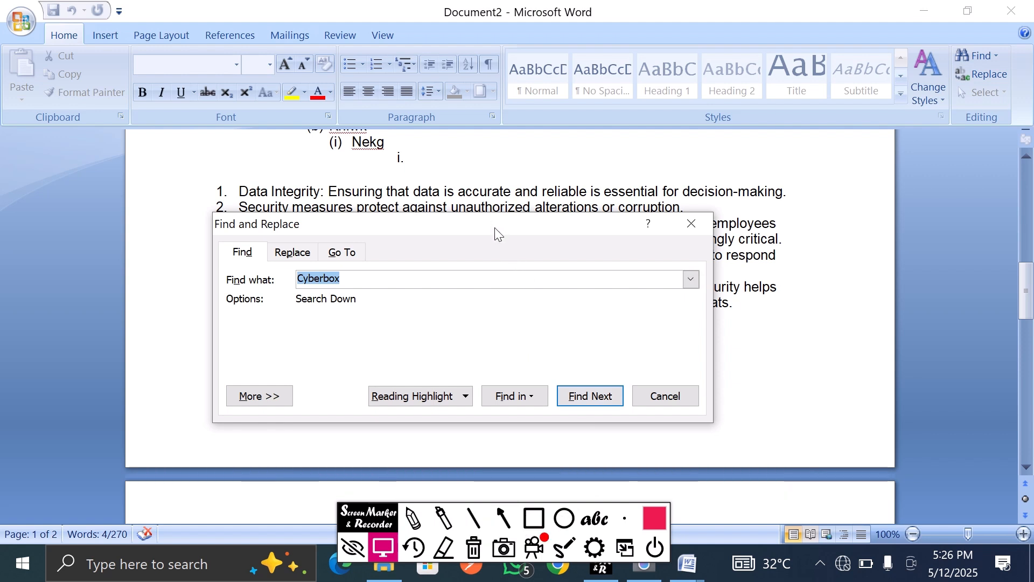
{"action": "left_click_drag", "start_coordinate": [498, 232], "coordinate": [491, 208]}
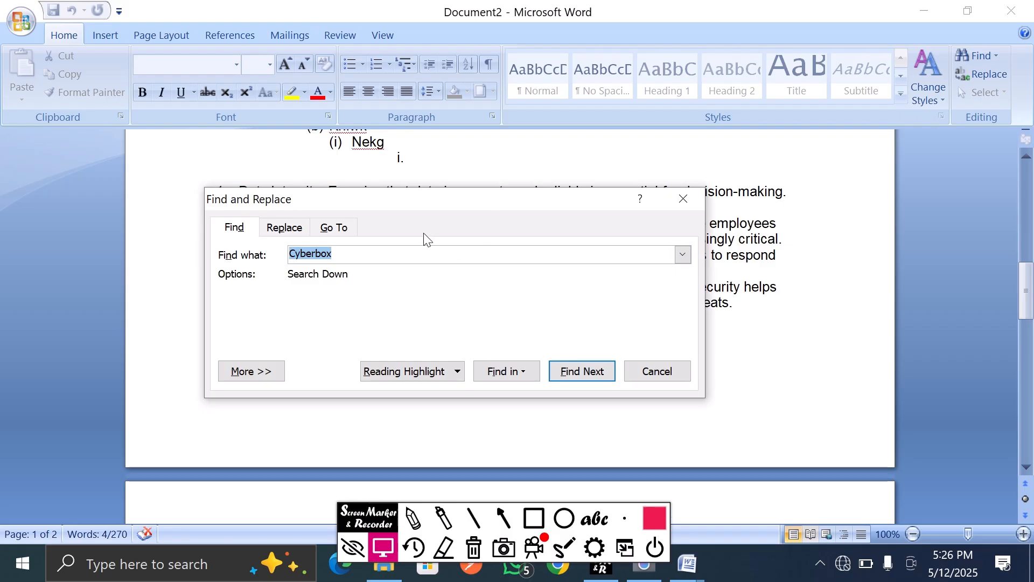
{"action": "left_click", "coordinate": [283, 231]}
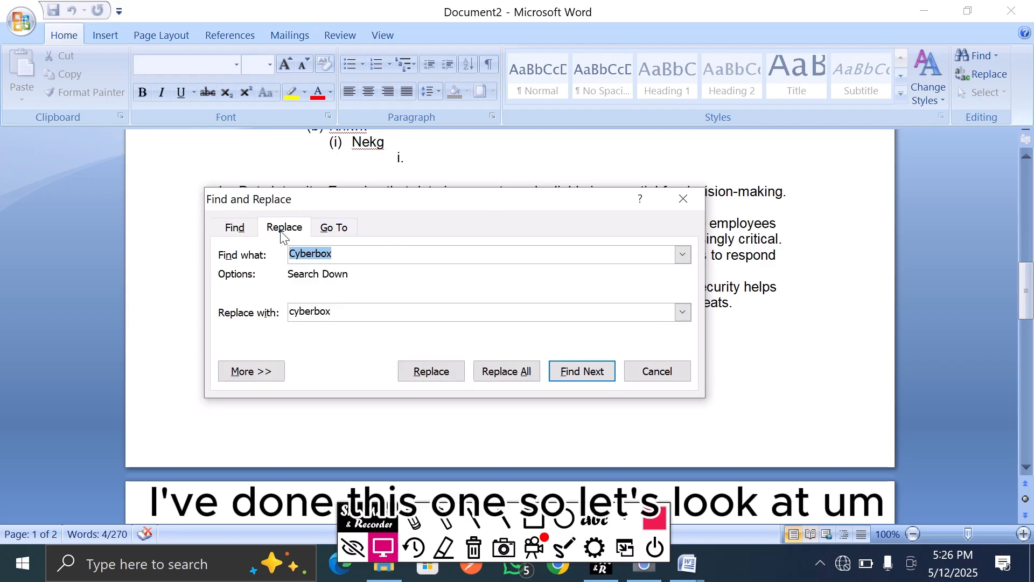
{"action": "left_click", "coordinate": [338, 231]}
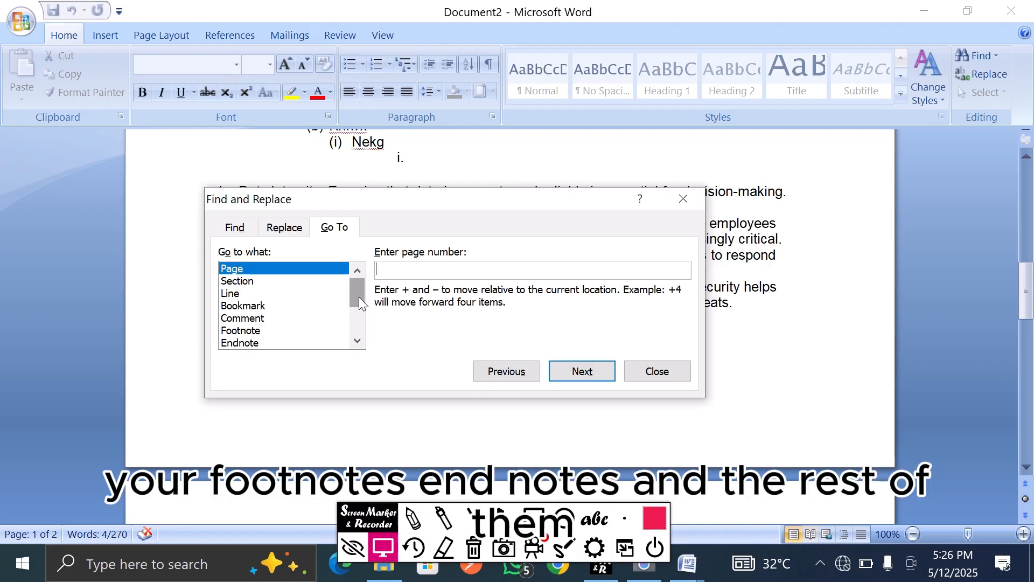
{"action": "mouse_move", "coordinate": [359, 297]}
{"action": "left_mouse_down"}
{"action": "mouse_move", "coordinate": [371, 353]}
{"action": "mouse_move", "coordinate": [348, 287]}
{"action": "left_mouse_up"}
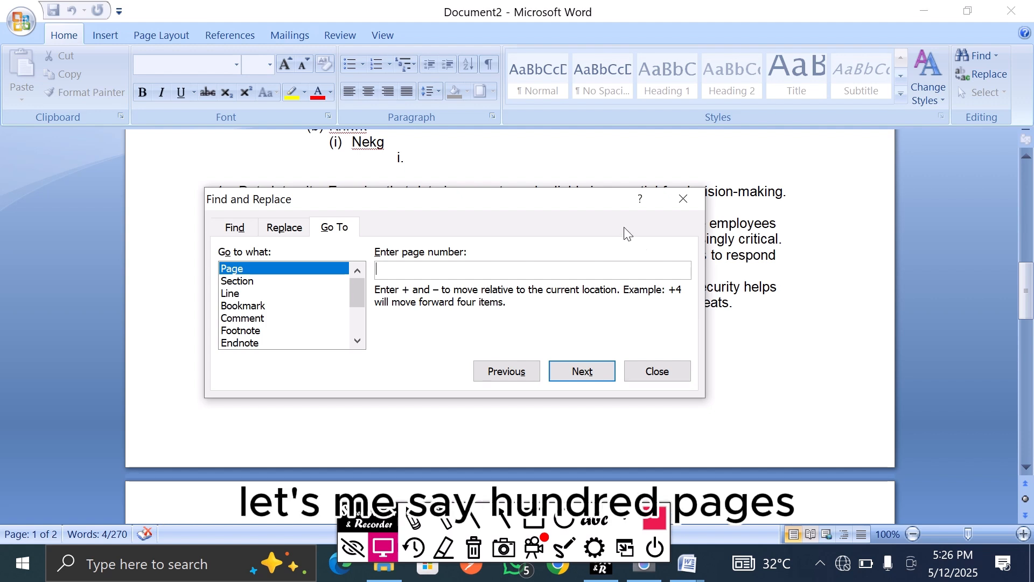
{"action": "left_click_drag", "start_coordinate": [583, 200], "coordinate": [485, 115]}
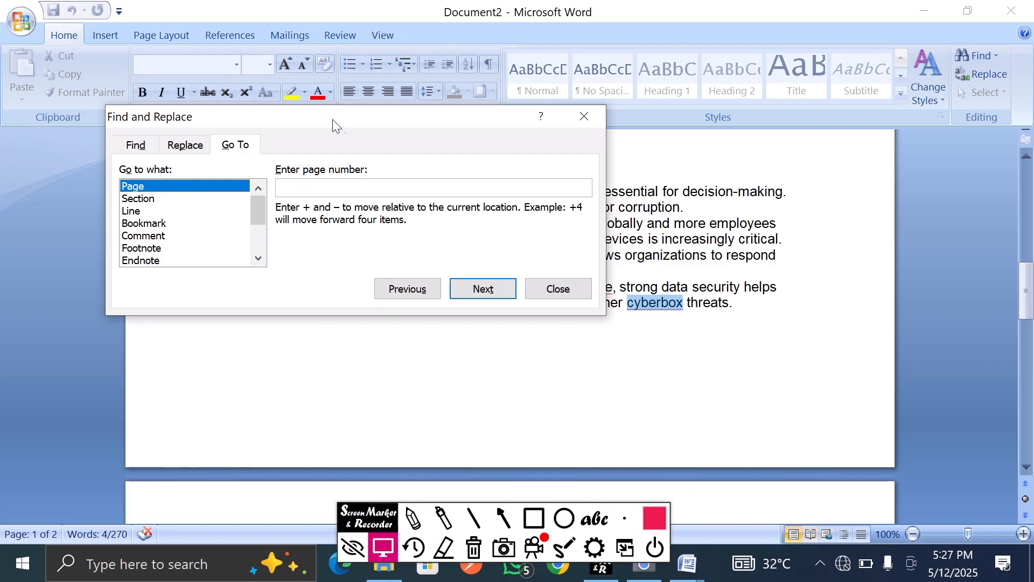
{"action": "left_click_drag", "start_coordinate": [332, 121], "coordinate": [535, 137]}
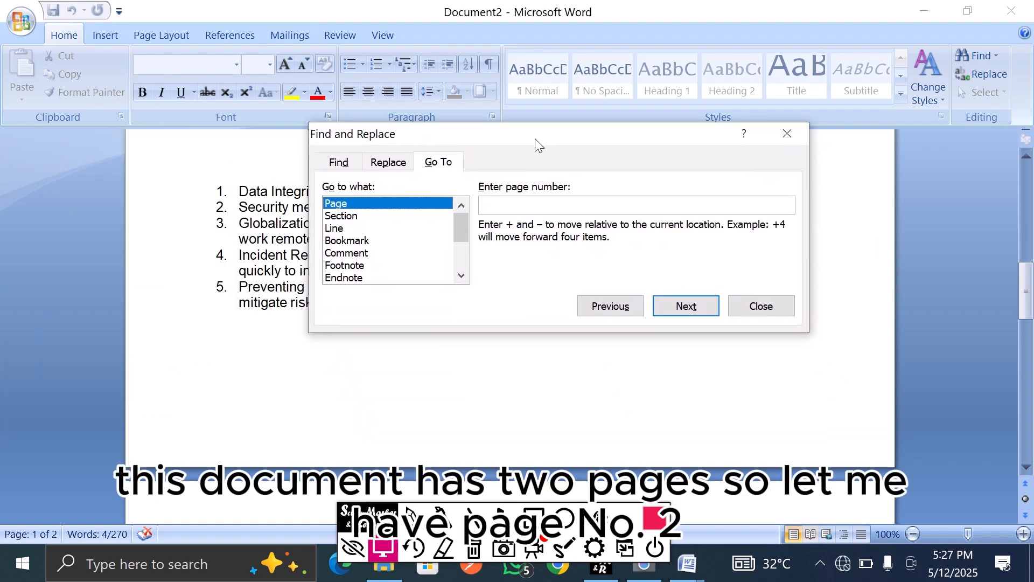
{"action": "left_click", "coordinate": [518, 210]}
{"action": "type", "text": "2"}
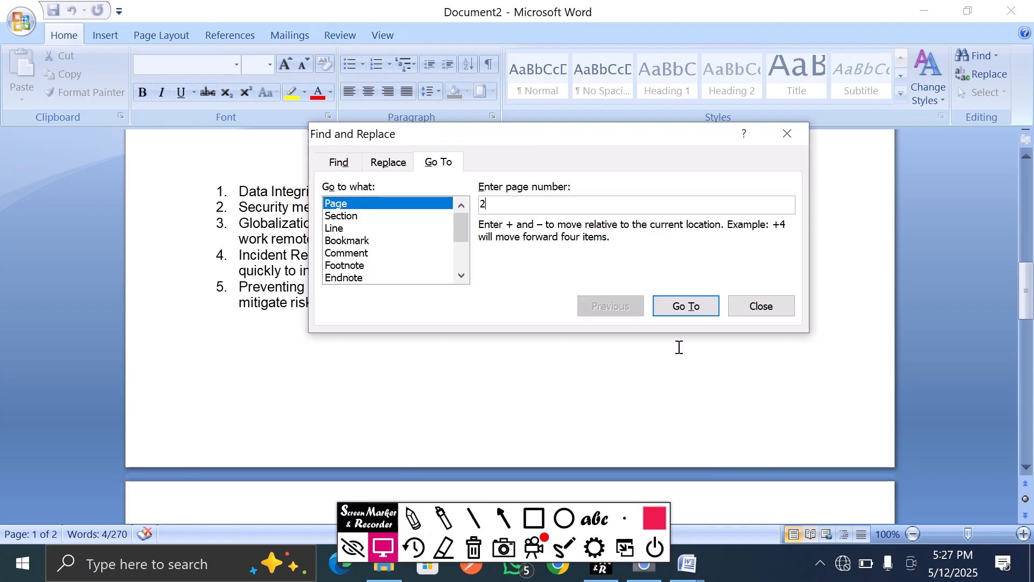
{"action": "left_click", "coordinate": [694, 307]}
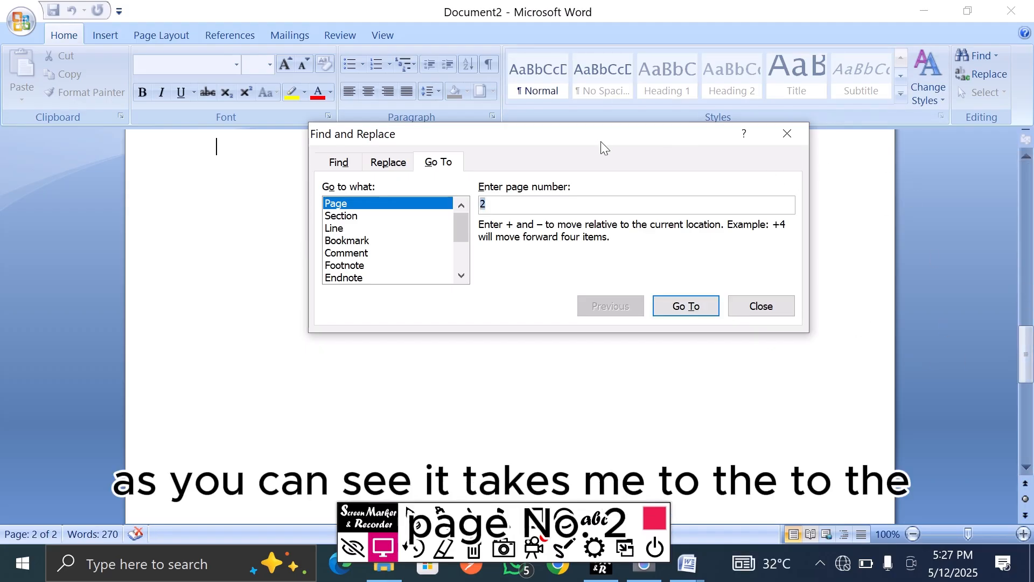
{"action": "left_click_drag", "start_coordinate": [604, 141], "coordinate": [590, 251]}
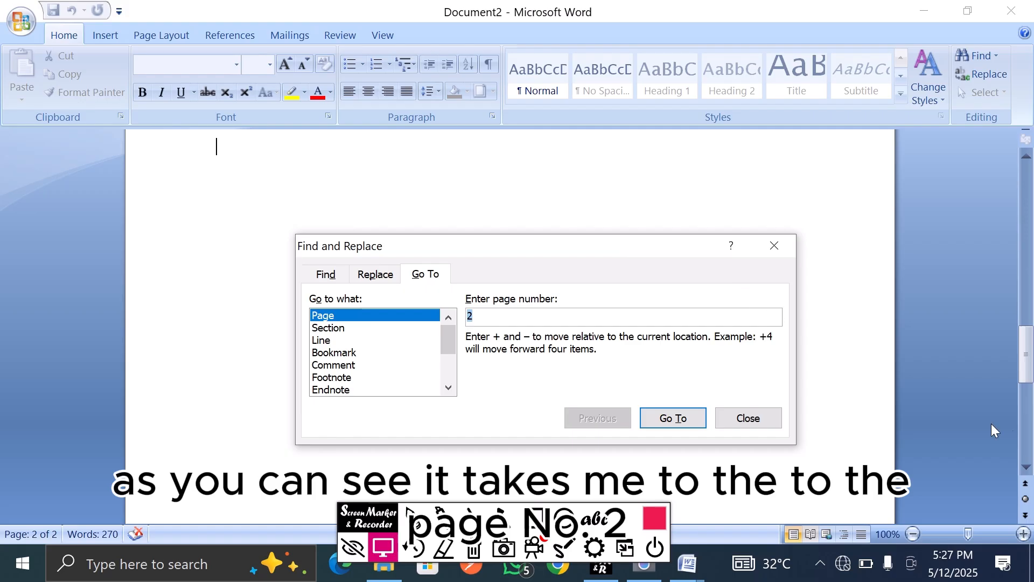
{"action": "left_click", "coordinate": [1023, 372]}
{"action": "left_click_drag", "start_coordinate": [1023, 372], "coordinate": [1016, 339]}
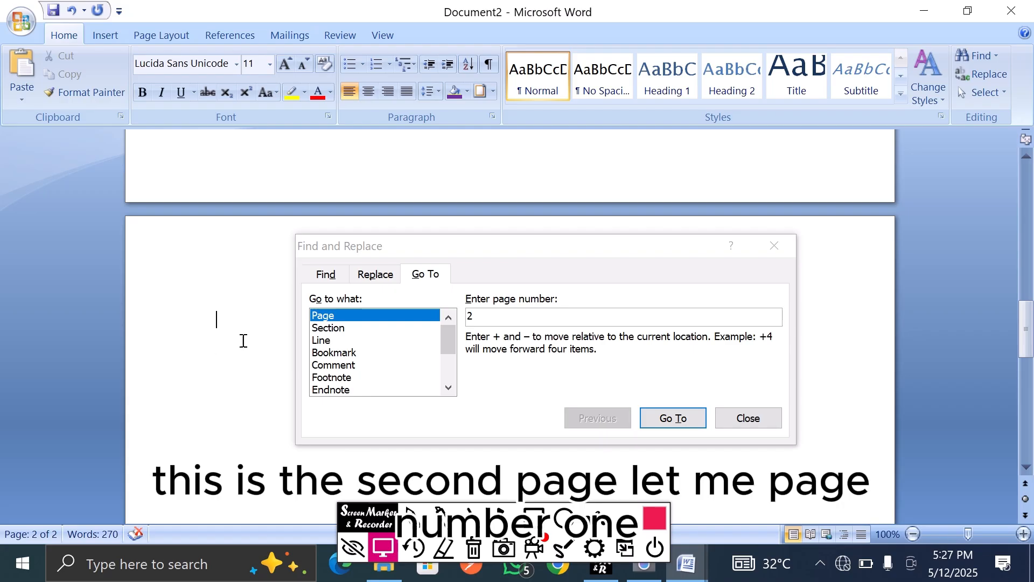
- Jump back to page 1 of the document with Go To
{"action": "left_click", "coordinate": [480, 318]}
{"action": "type", "text": "1"}
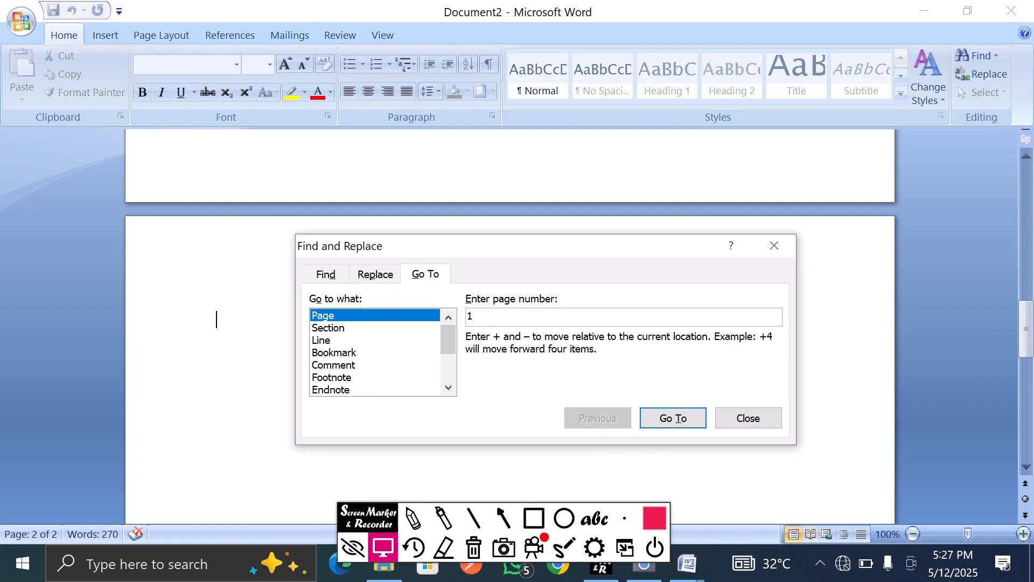
{"action": "left_click", "coordinate": [676, 423]}
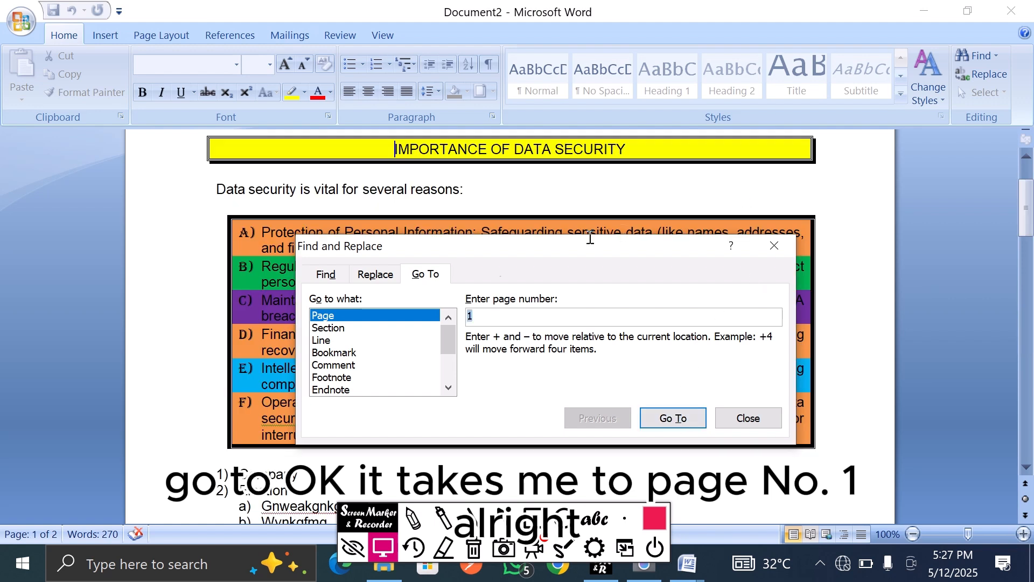
- Try to jump to section 2 of the document with Go To
{"action": "left_click", "coordinate": [326, 328]}
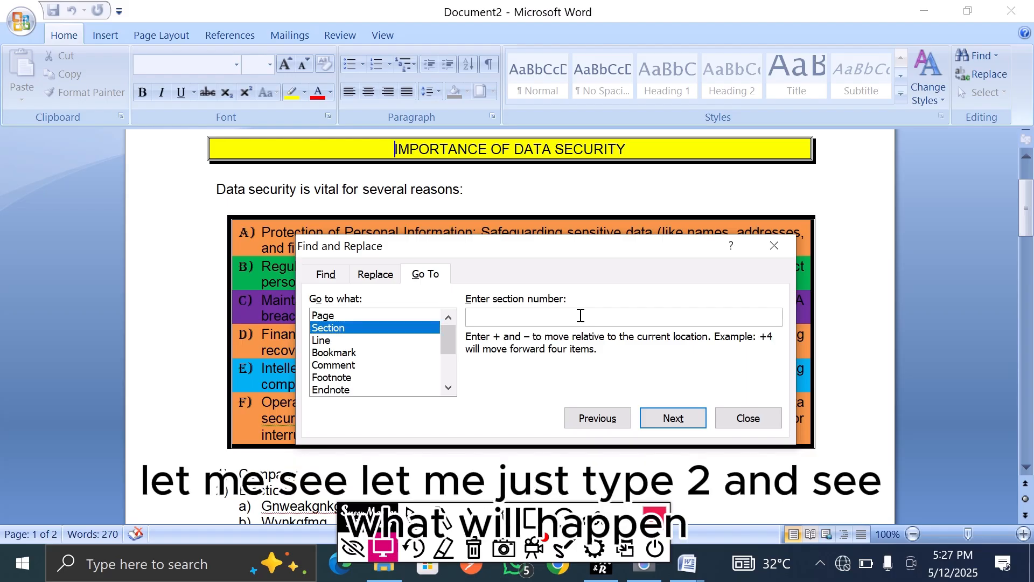
{"action": "type", "text": "2"}
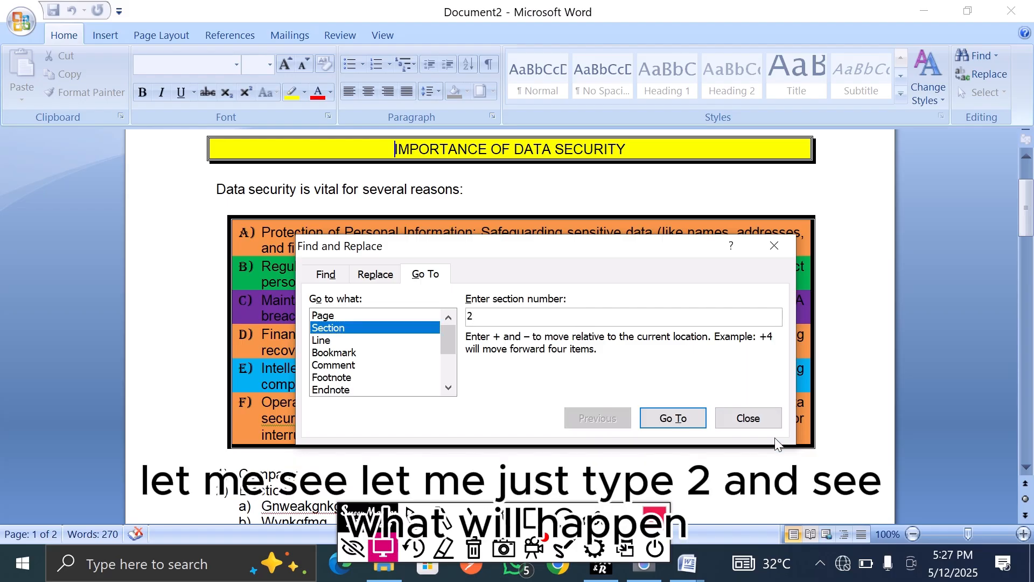
{"action": "left_click", "coordinate": [666, 422]}
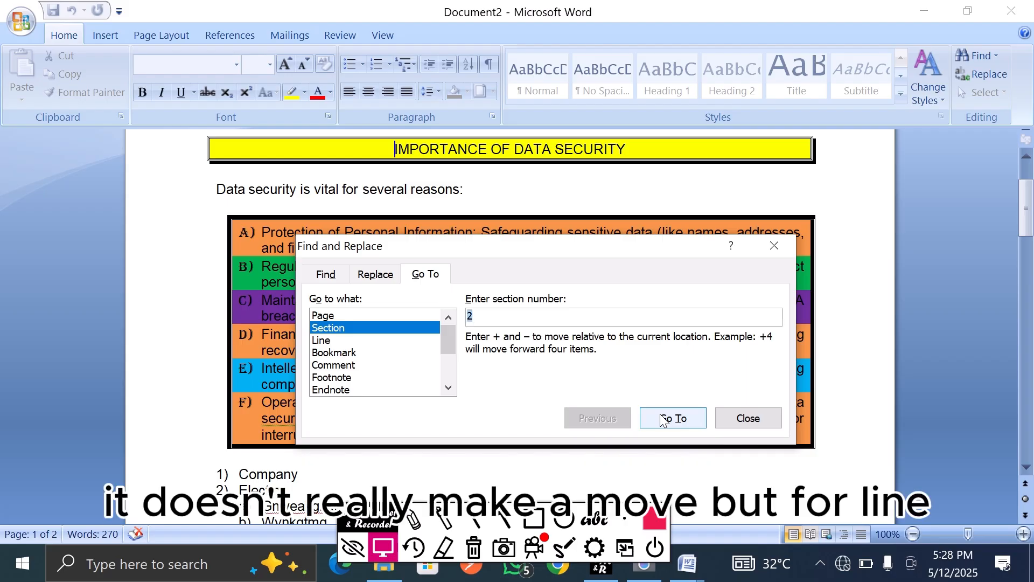
- Jump to line 10 of the document and select the letters "recover" at the start of that line
{"action": "left_click", "coordinate": [326, 341]}
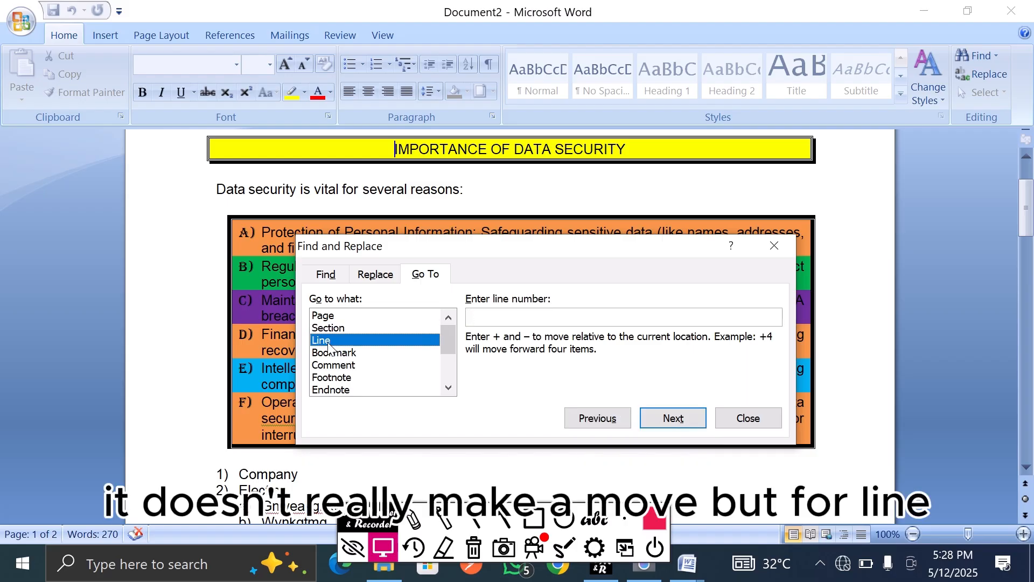
{"action": "left_click", "coordinate": [525, 319]}
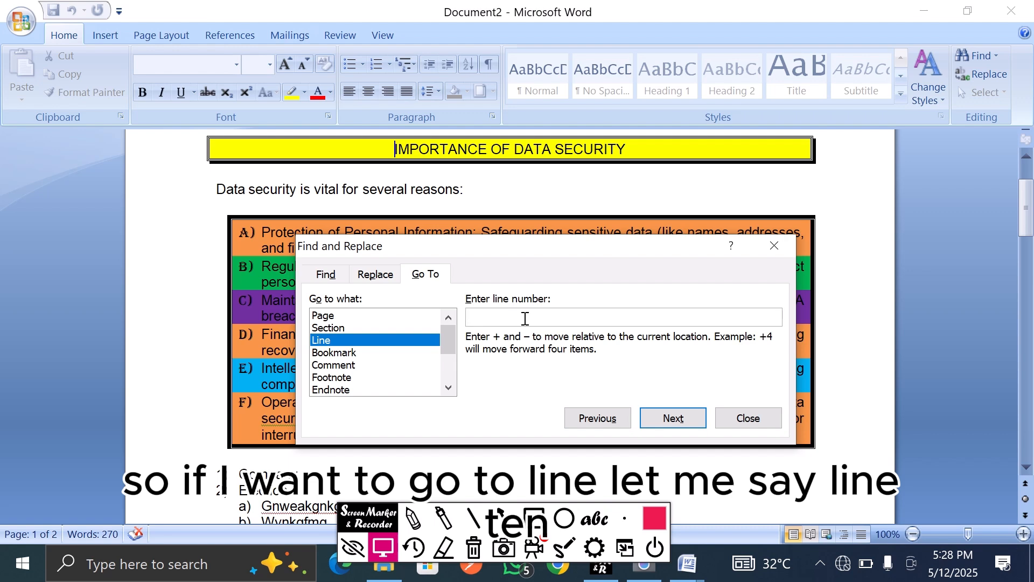
{"action": "type", "text": "10"}
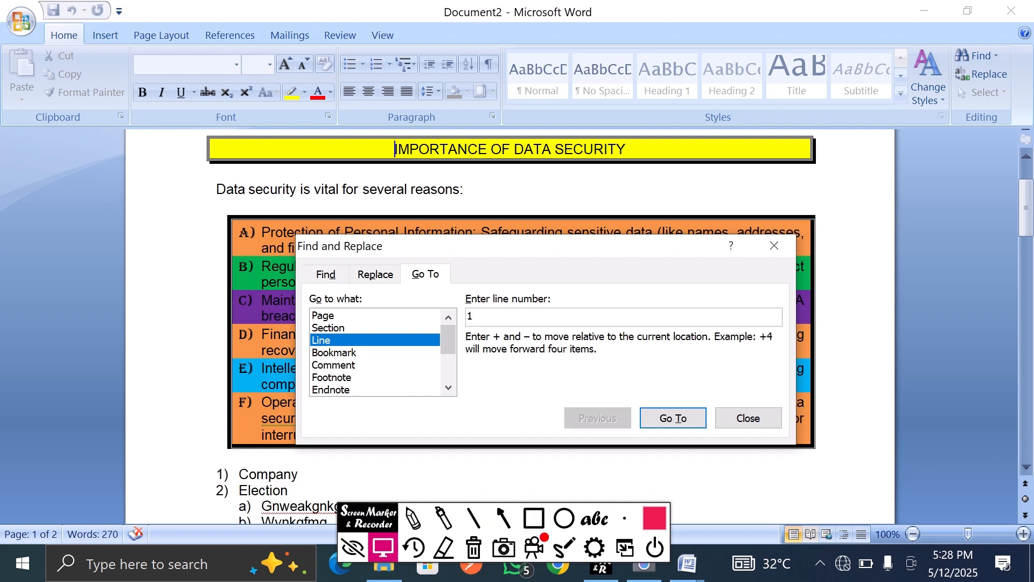
{"action": "left_click", "coordinate": [680, 423]}
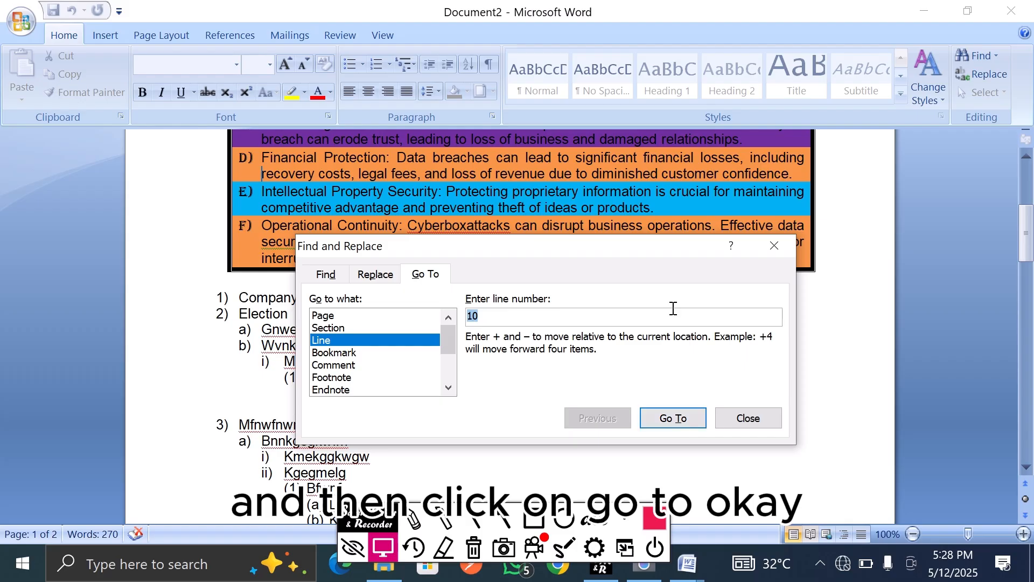
{"action": "left_click_drag", "start_coordinate": [618, 254], "coordinate": [772, 401]}
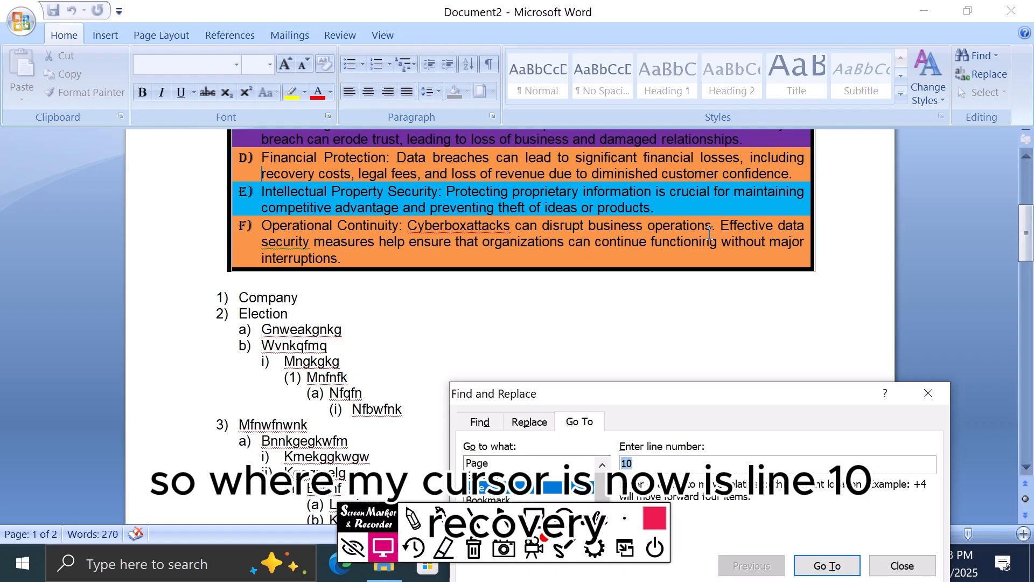
{"action": "left_click_drag", "start_coordinate": [1019, 236], "coordinate": [1023, 209]}
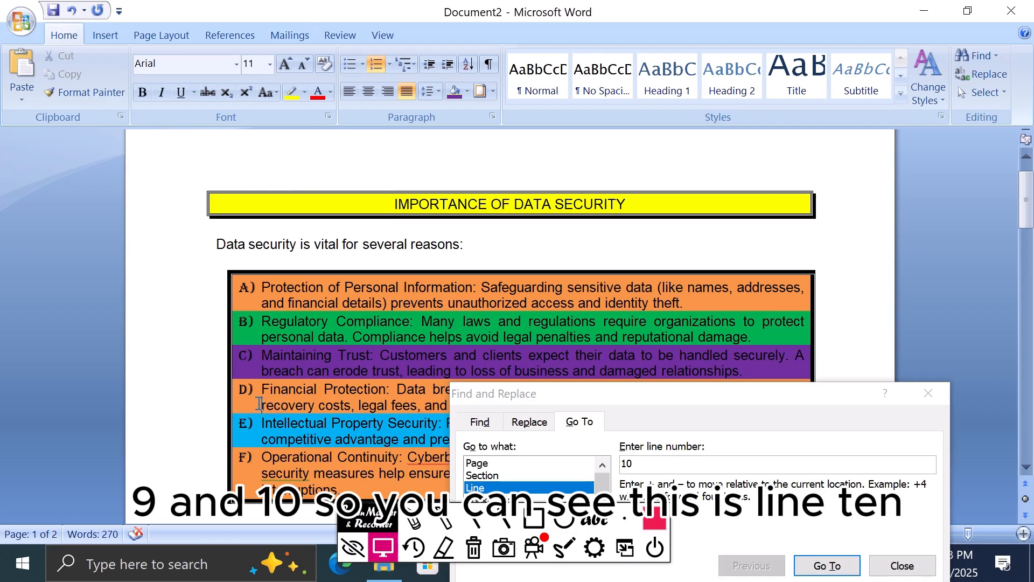
{"action": "left_click_drag", "start_coordinate": [259, 404], "coordinate": [310, 402]}
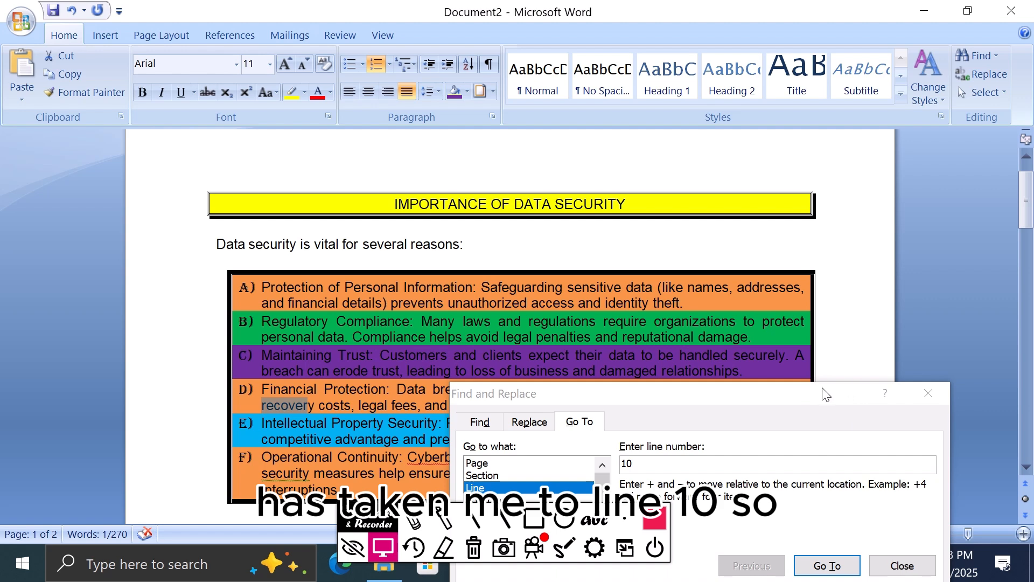
- Browse the Go To target types, including Table, and close the Find and Replace dialog
{"action": "left_click_drag", "start_coordinate": [824, 383], "coordinate": [725, 197]}
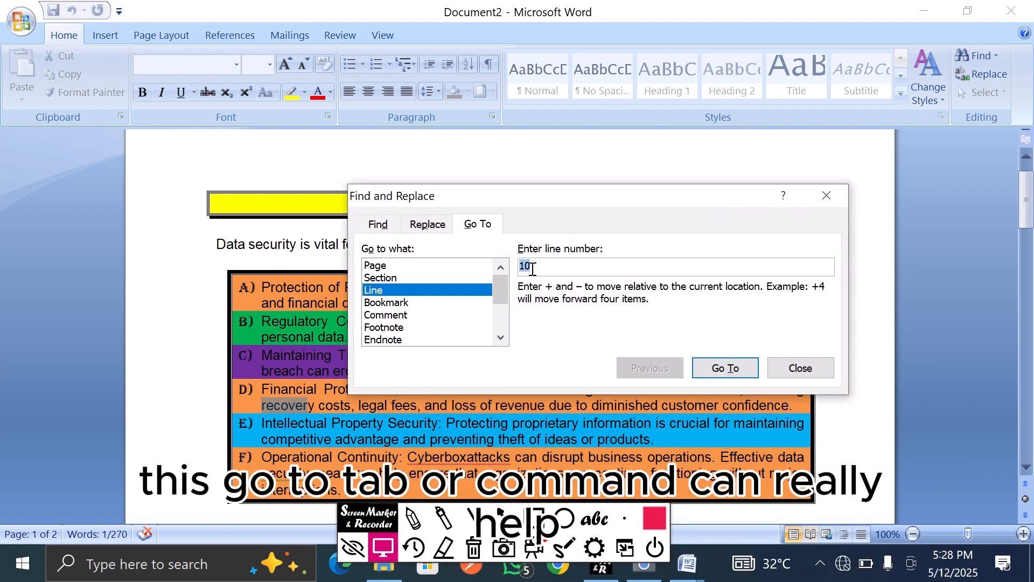
{"action": "left_click_drag", "start_coordinate": [498, 292], "coordinate": [502, 308]}
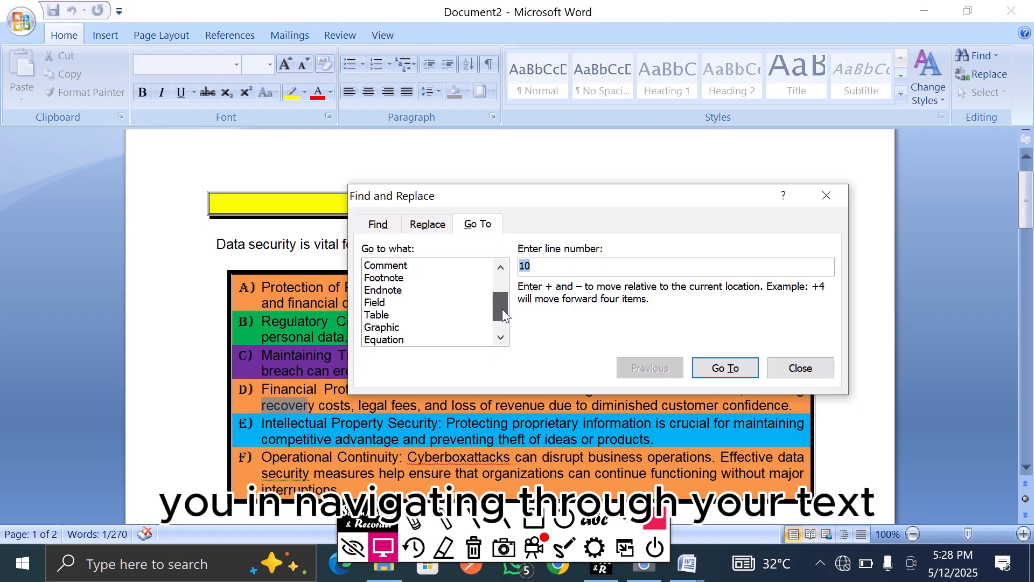
{"action": "left_click", "coordinate": [375, 317]}
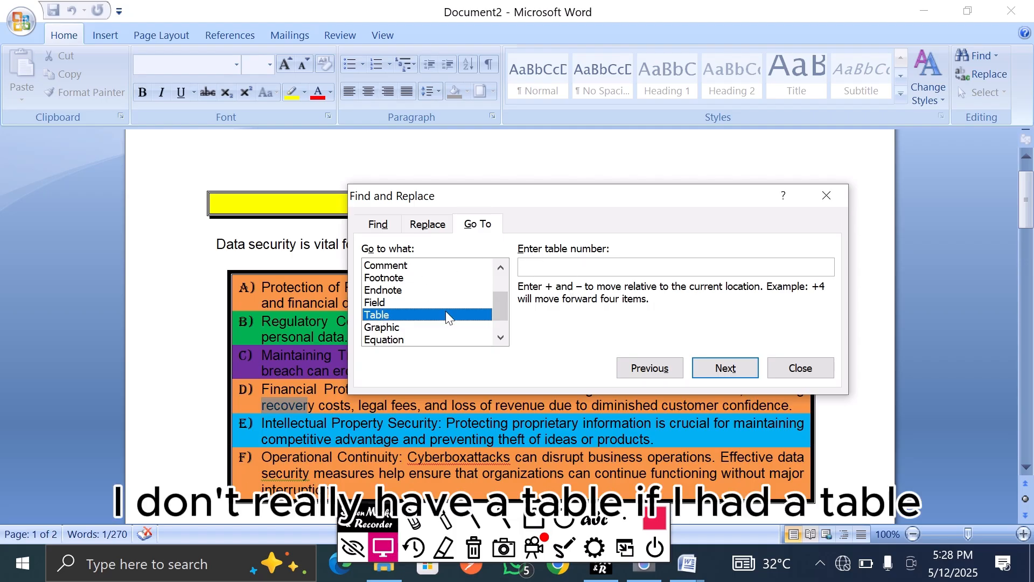
{"action": "left_click_drag", "start_coordinate": [501, 308], "coordinate": [493, 288]}
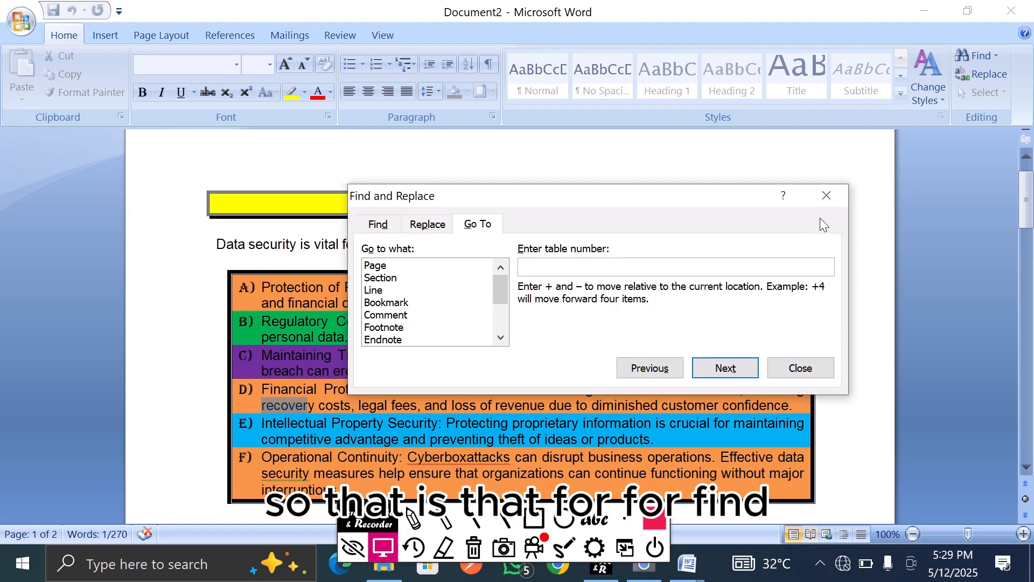
{"action": "left_click", "coordinate": [802, 370]}
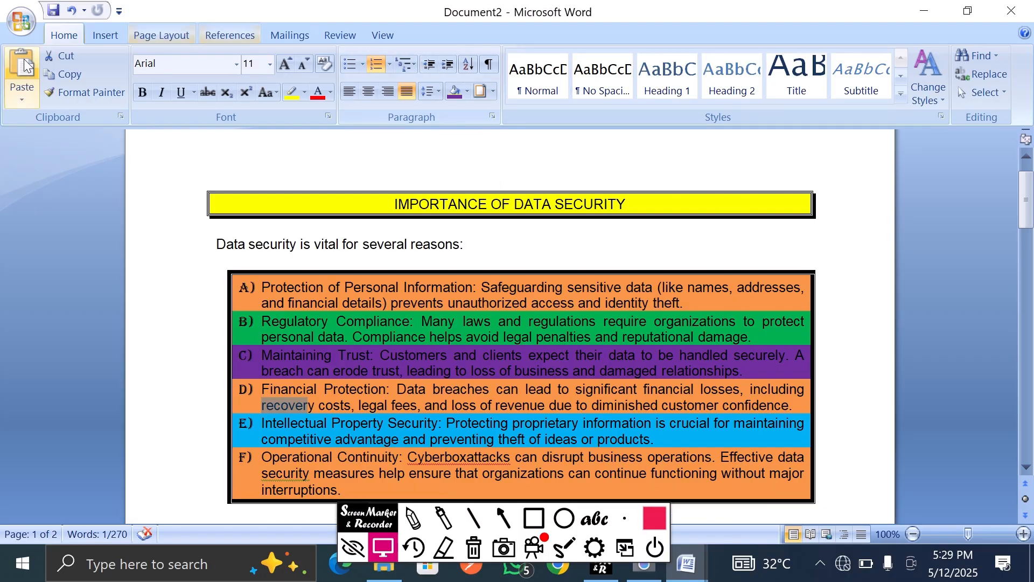
- Insert the built-in Austere cover page into the document
{"action": "left_click", "coordinate": [105, 37]}
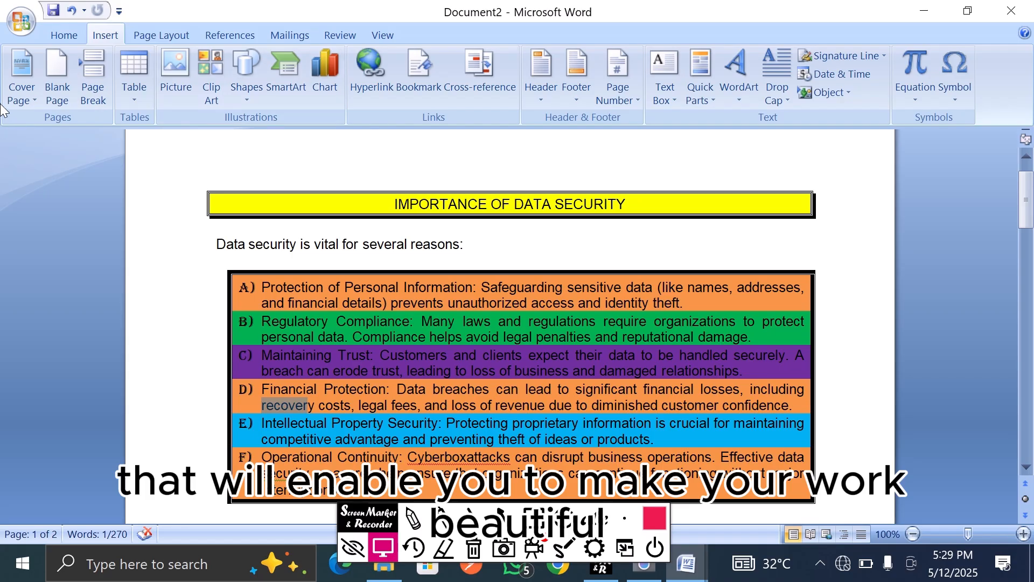
{"action": "left_click", "coordinate": [19, 73]}
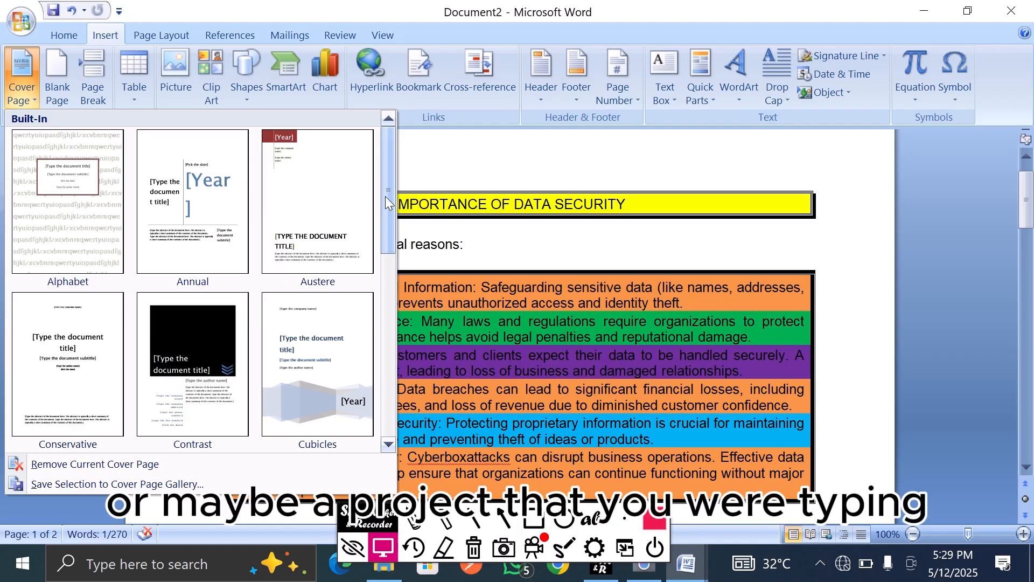
{"action": "mouse_move", "coordinate": [385, 196]}
{"action": "left_mouse_down"}
{"action": "mouse_move", "coordinate": [390, 270]}
{"action": "mouse_move", "coordinate": [392, 185]}
{"action": "left_mouse_up"}
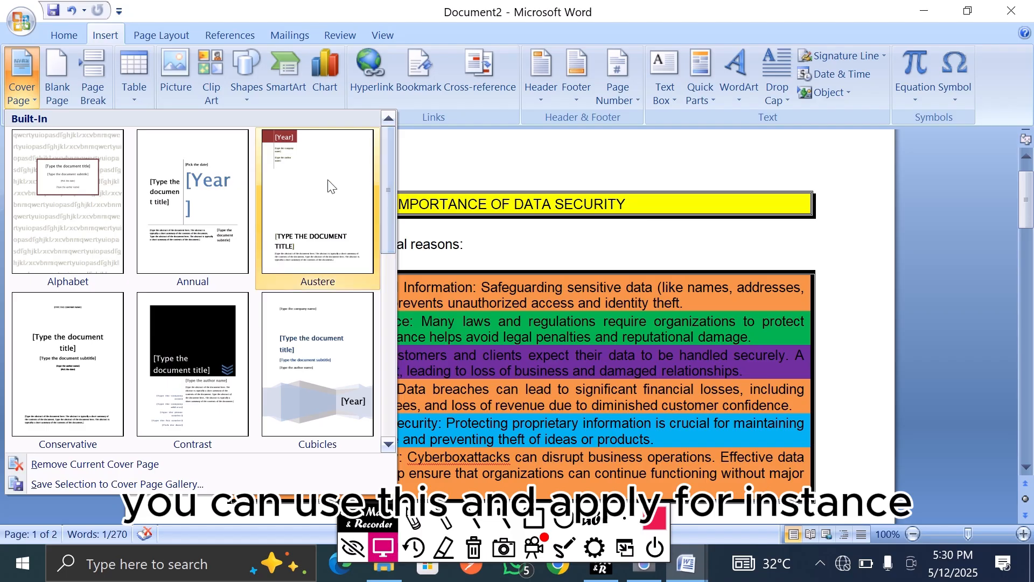
{"action": "left_click", "coordinate": [311, 179]}
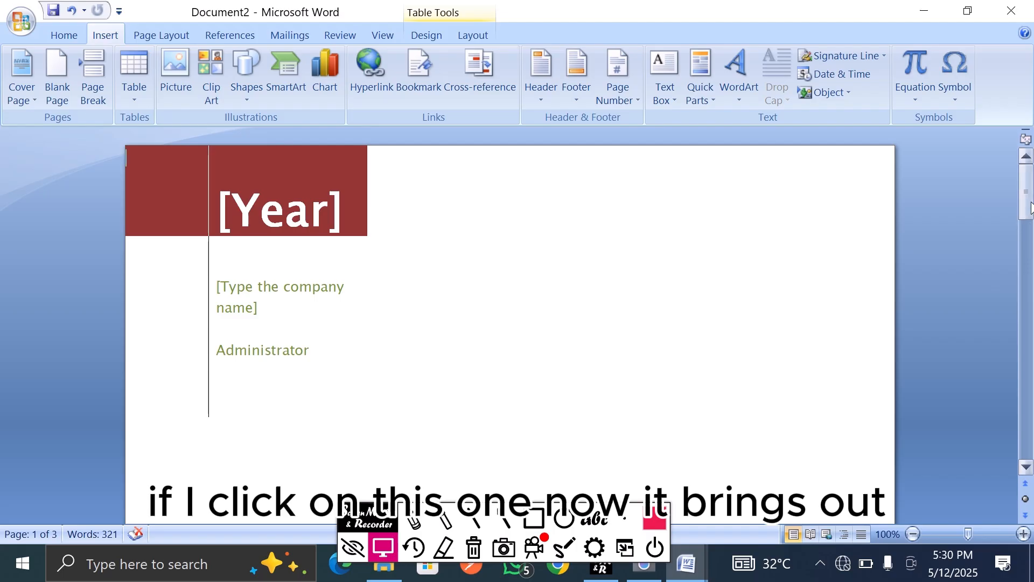
{"action": "left_click_drag", "start_coordinate": [1028, 220], "coordinate": [1000, 170]}
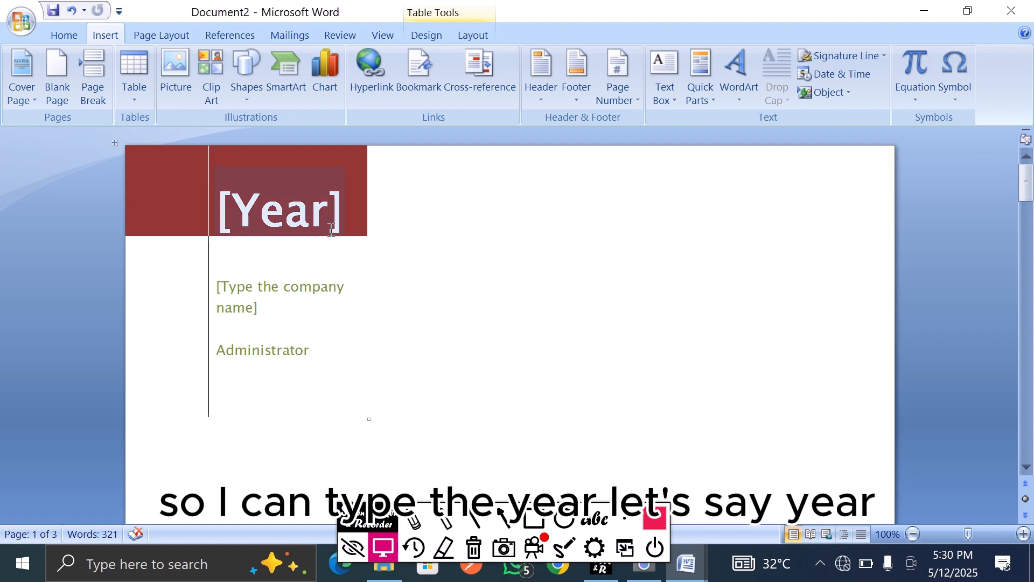
- Set the cover page's Year field to 2025 by choosing today's date
{"action": "left_click", "coordinate": [320, 215]}
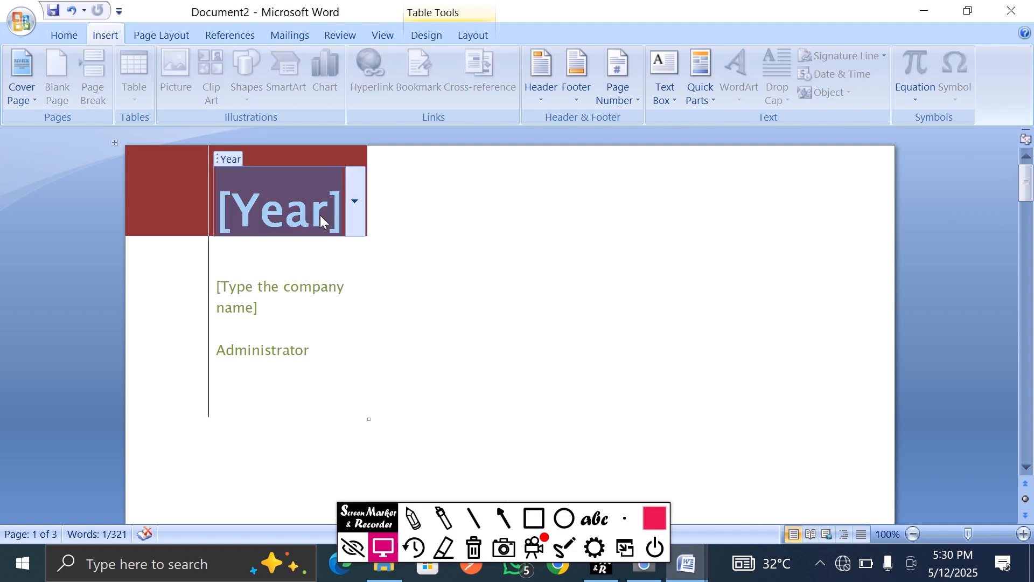
{"action": "left_click", "coordinate": [354, 203]}
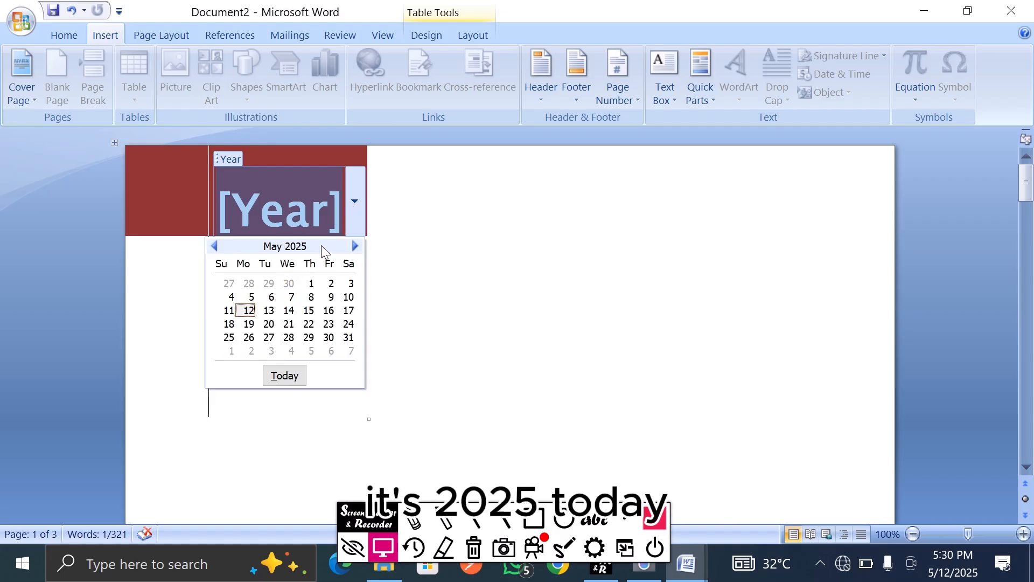
{"action": "left_click", "coordinate": [284, 376]}
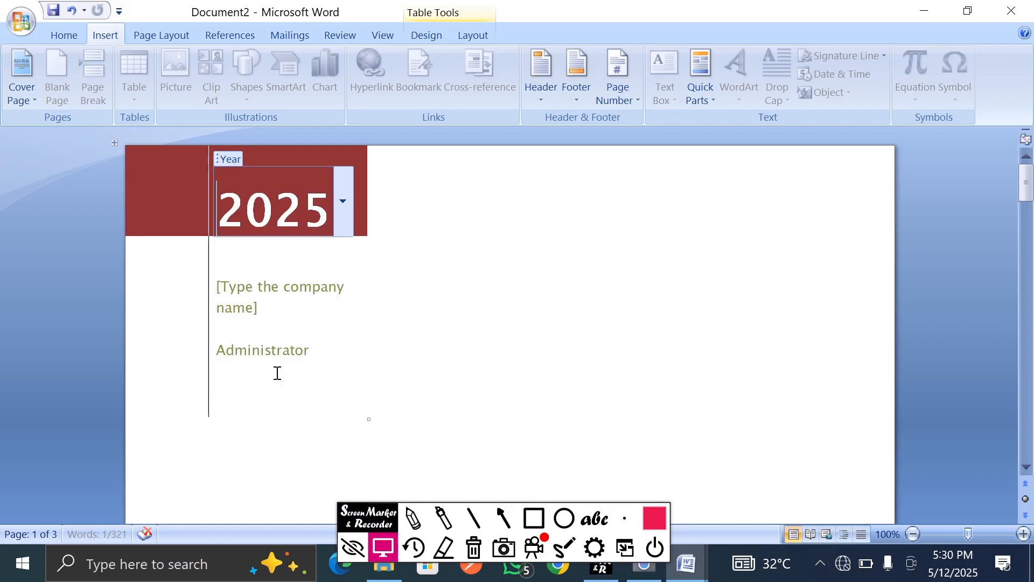
- Enter "Mintl Nigeria PLC" as the company name on the cover page
{"action": "left_click", "coordinate": [292, 303]}
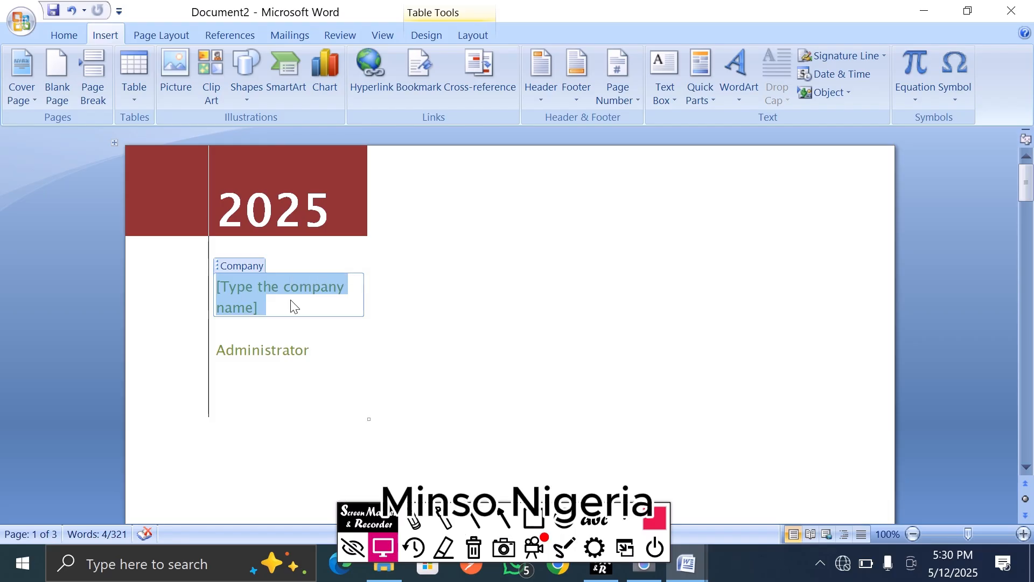
{"action": "type", "text": "Min"}
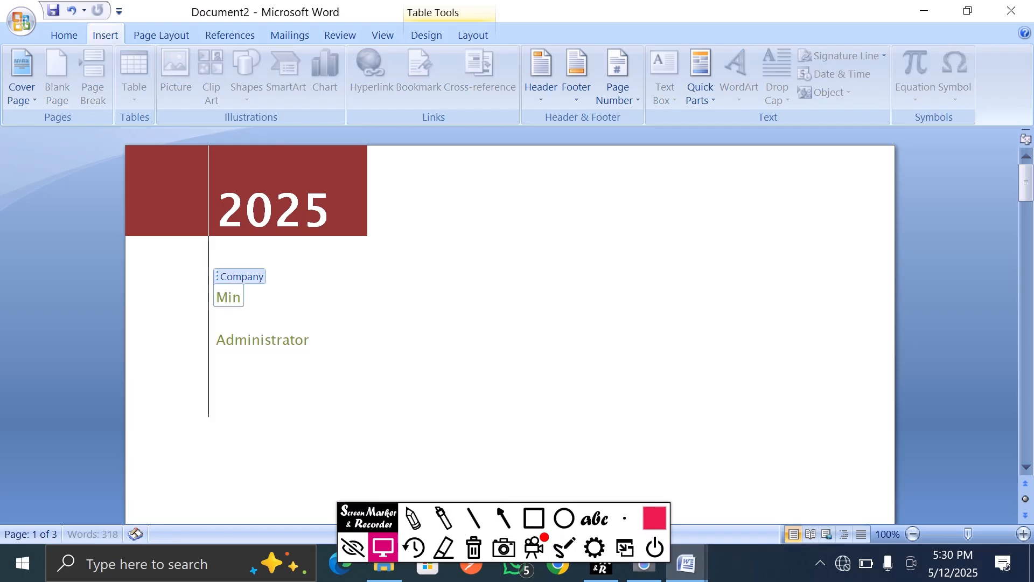
{"action": "type", "text": "tl"}
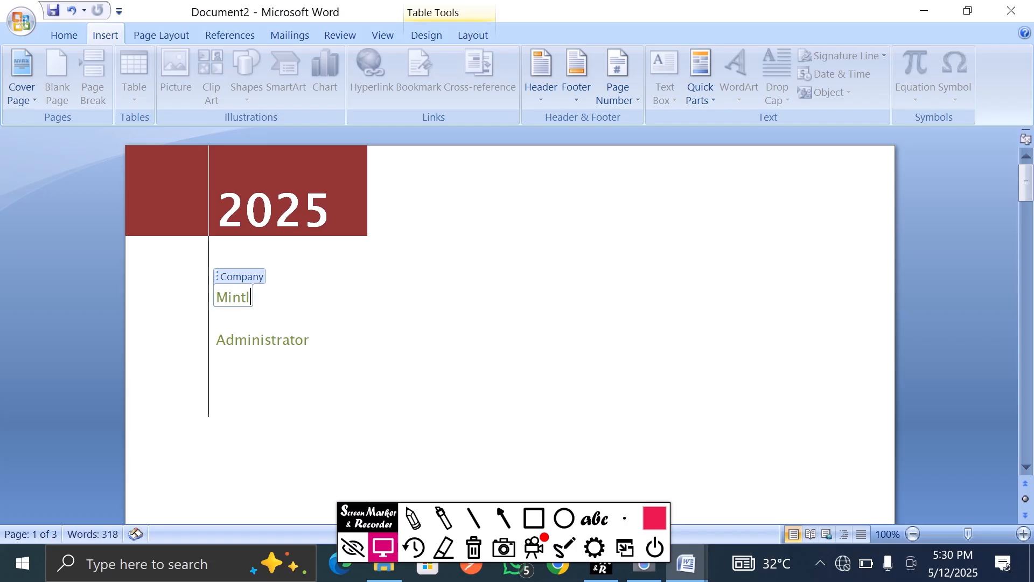
{"action": "type", "text": " Ni"}
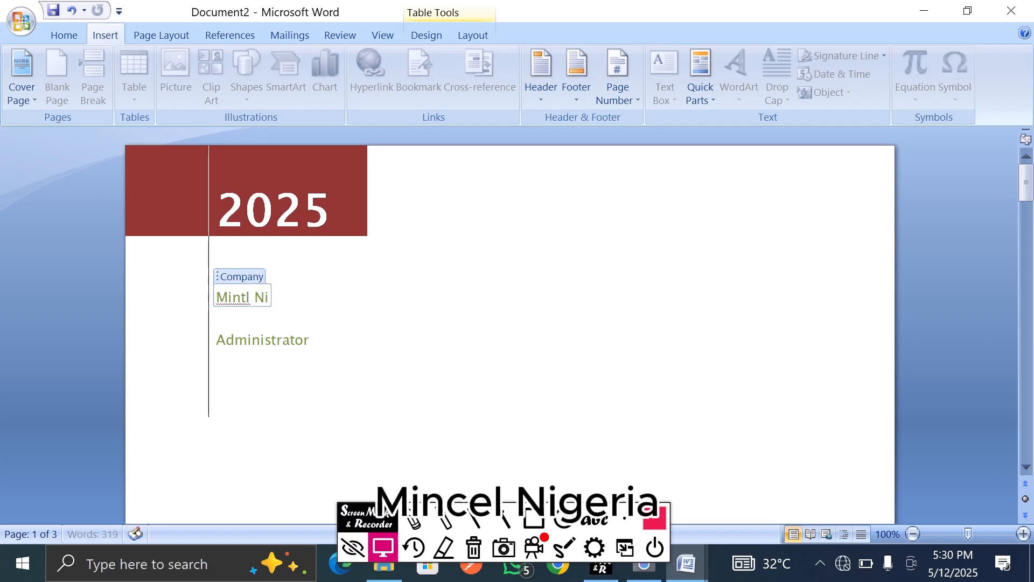
{"action": "type", "text": "geria"}
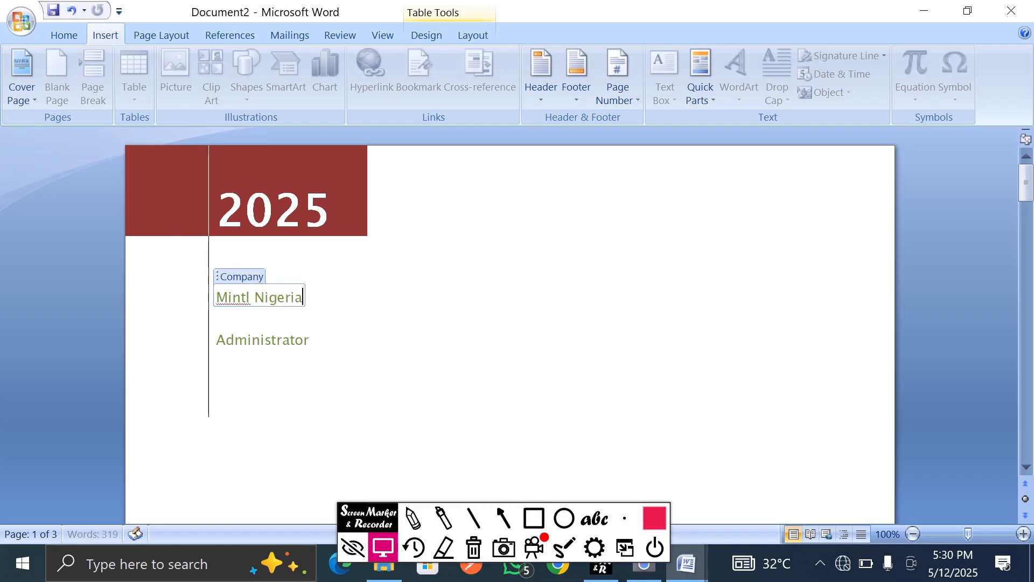
{"action": "type", "text": " PLC"}
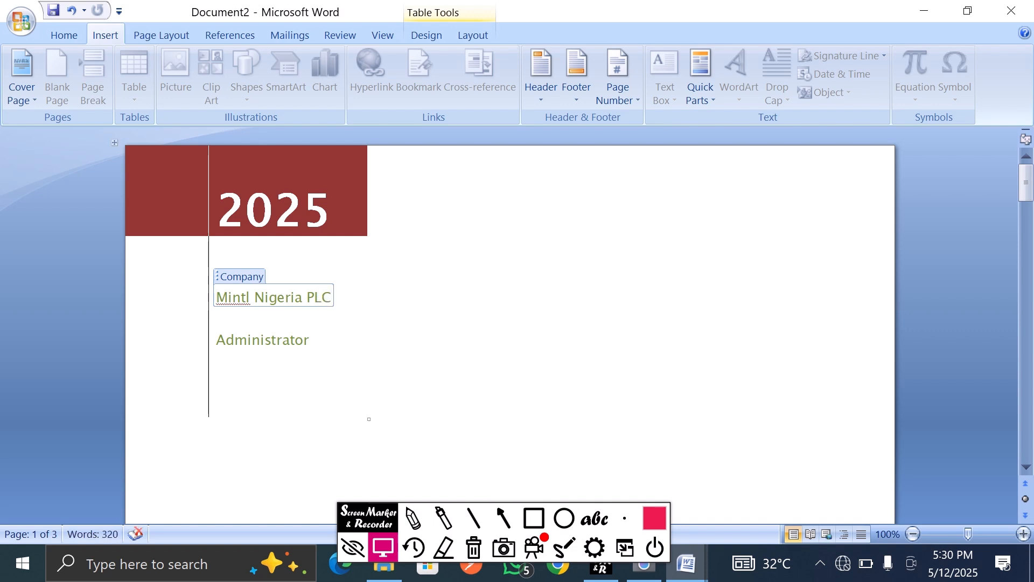
- Clear the existing text from the Author field on the cover page
{"action": "left_click", "coordinate": [267, 342]}
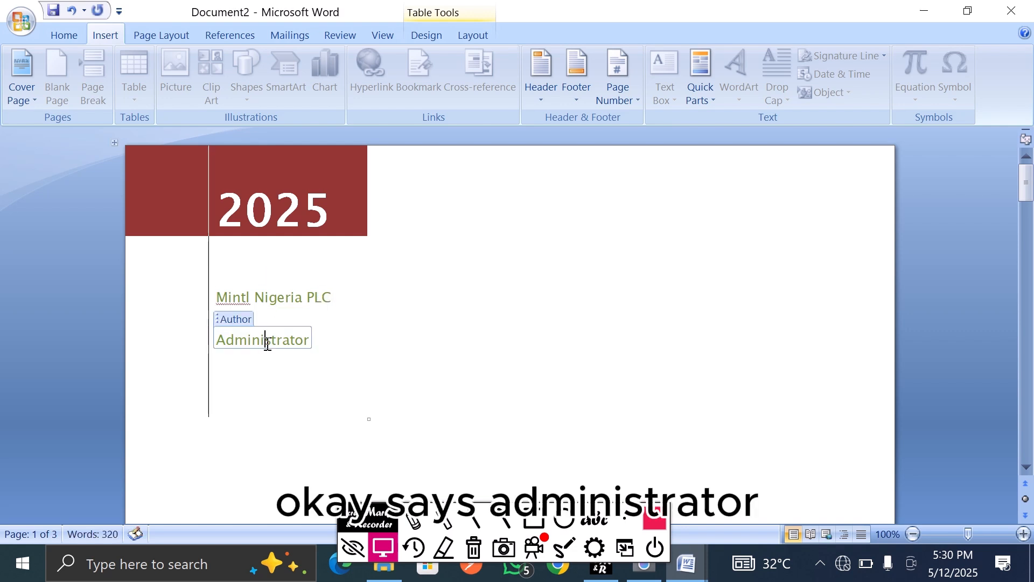
{"action": "left_click_drag", "start_coordinate": [309, 339], "coordinate": [207, 340]}
{"action": "left_click", "coordinate": [207, 339]}
{"action": "left_click", "coordinate": [241, 342]}
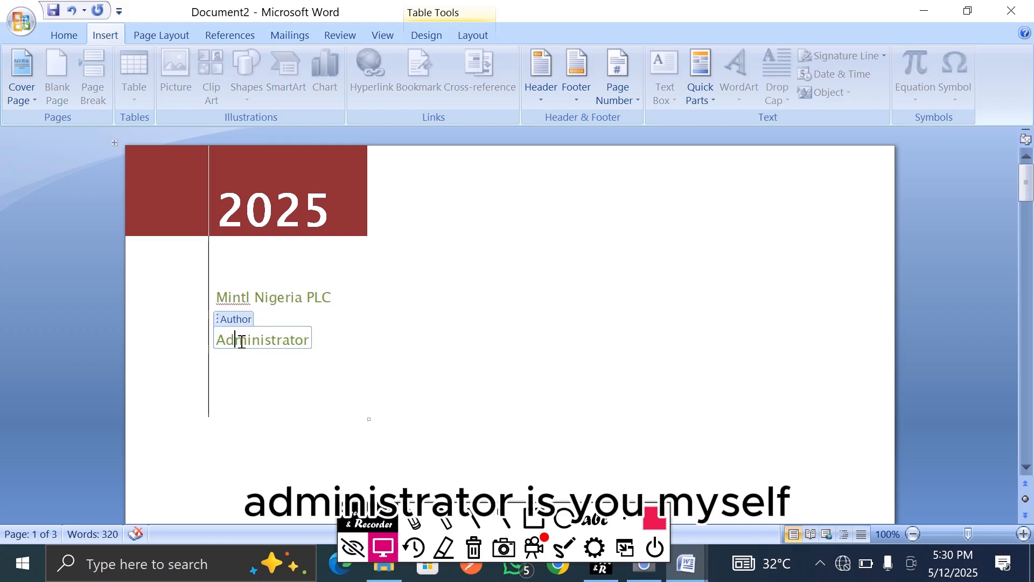
{"action": "key", "text": "Delete"}
{"action": "key", "text": "Delete"}
{"action": "key", "text": "Delete"}
{"action": "key", "text": "Delete"}
{"action": "key", "text": "Delete"}
{"action": "key", "text": "Delete"}
{"action": "key", "text": "Delete"}
{"action": "key", "text": "Delete"}
{"action": "key", "text": "Delete"}
{"action": "key", "text": "Delete"}
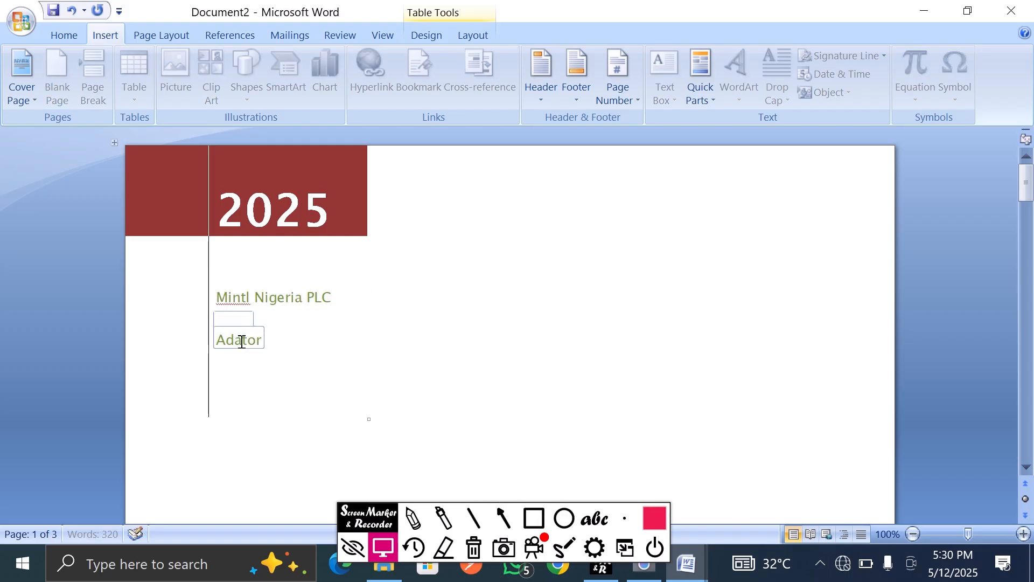
{"action": "key", "text": "Delete"}
{"action": "key", "text": "BackSpace"}
{"action": "key", "text": "BackSpace"}
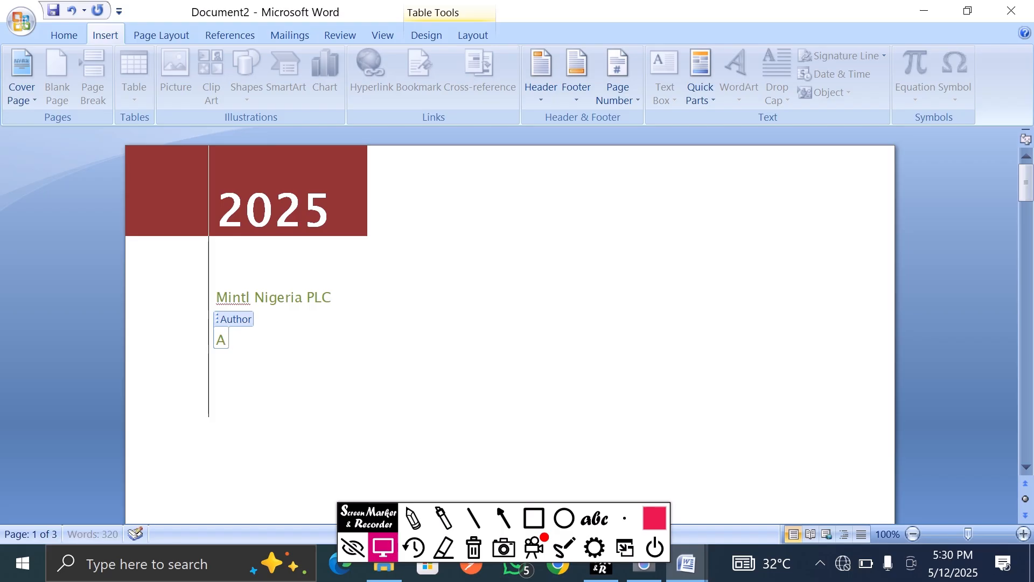
- Enter the author's full name in the cover page's Author field
{"action": "type", "text": "Ekemini"}
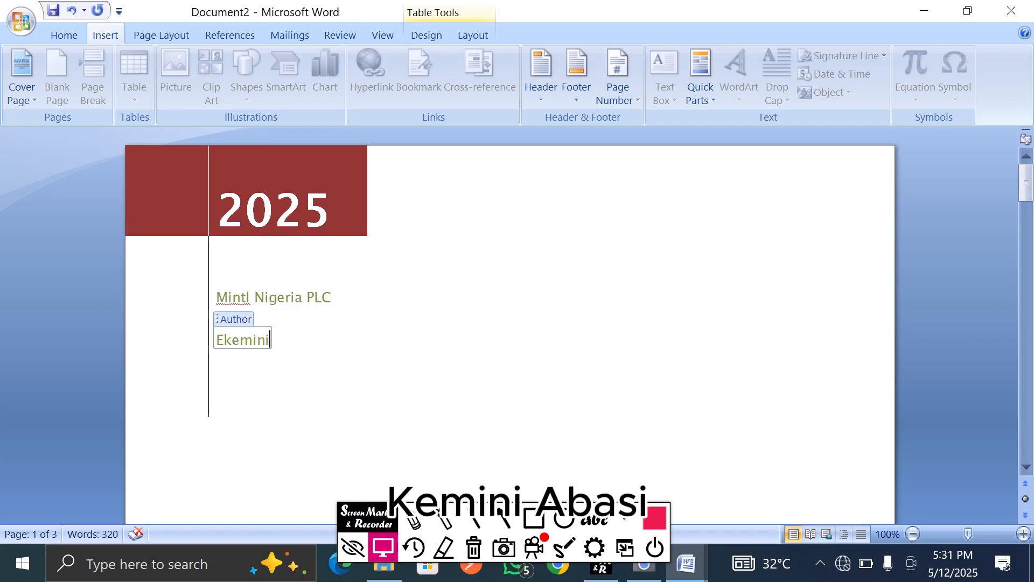
{"action": "type", "text": "aba"}
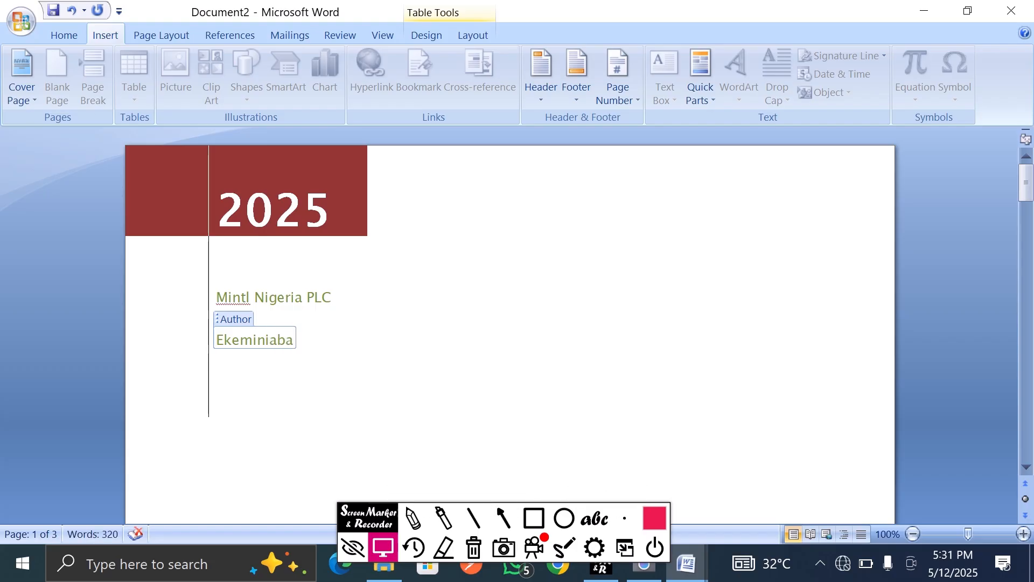
{"action": "key", "text": "BackSpace"}
{"action": "key", "text": "BackSpace"}
{"action": "key", "text": "BackSpace"}
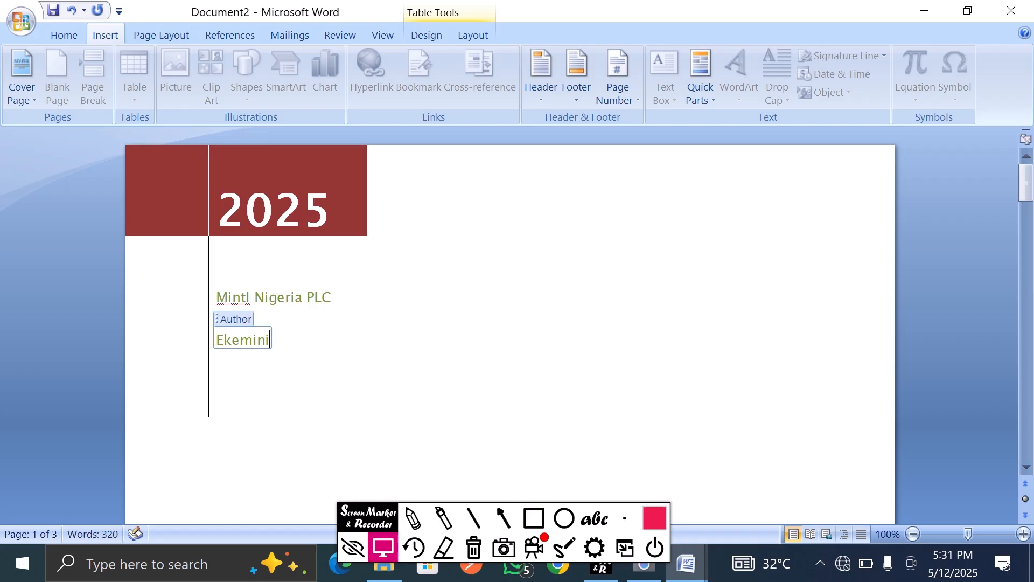
{"action": "type", "text": "Abasi Ib"}
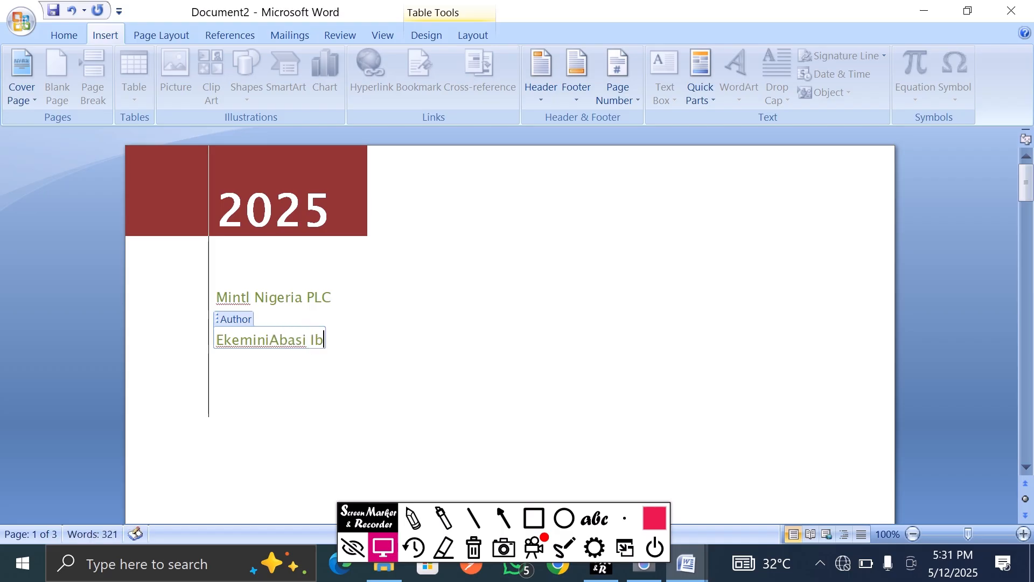
{"action": "type", "text": "oh"}
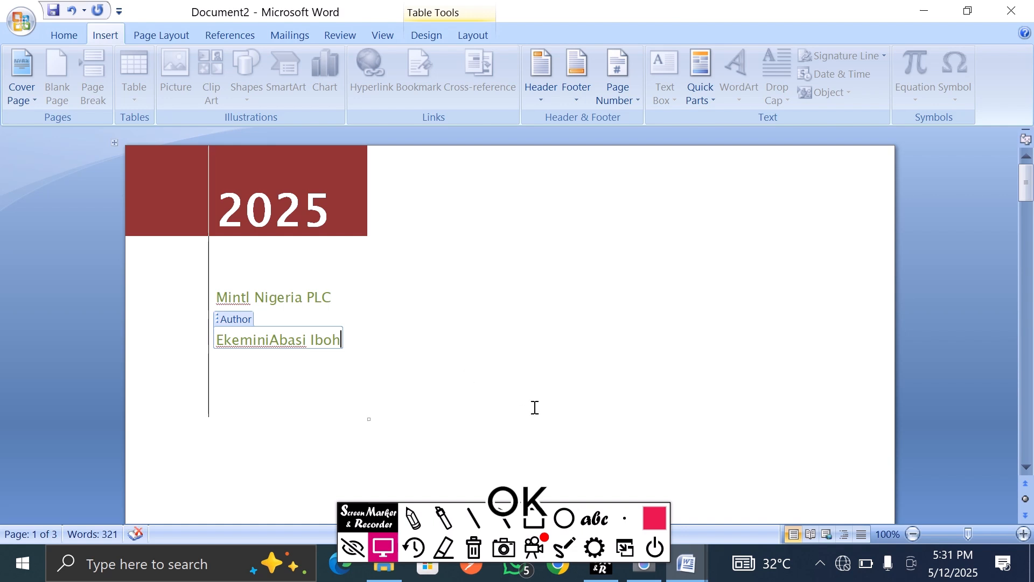
- Enter "MY PROJECT" as the document title on the cover page
{"action": "scroll", "coordinate": [535, 381], "scroll_direction": "down", "scroll_amount": 10}
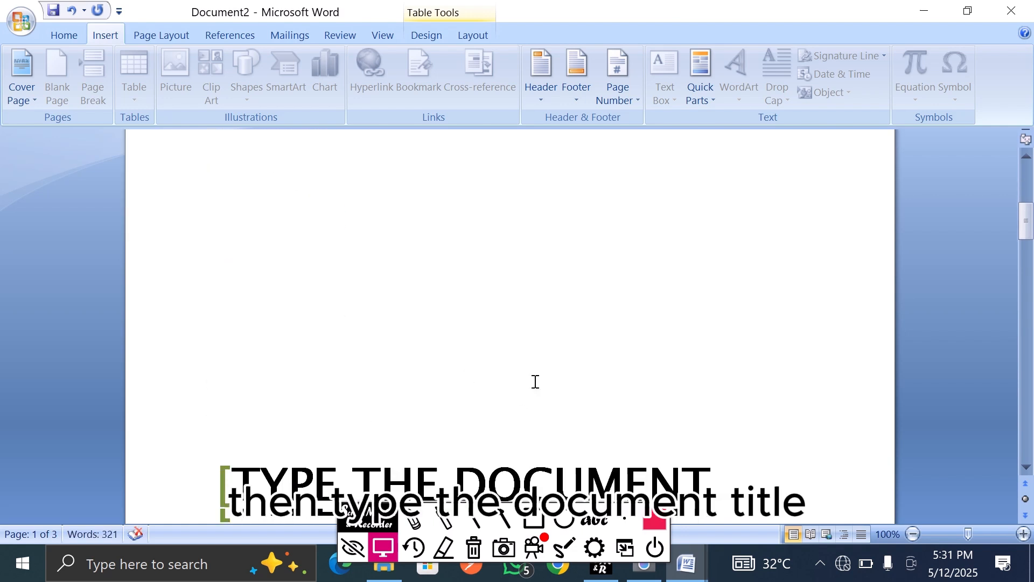
{"action": "scroll", "coordinate": [535, 381], "scroll_direction": "down", "scroll_amount": 1}
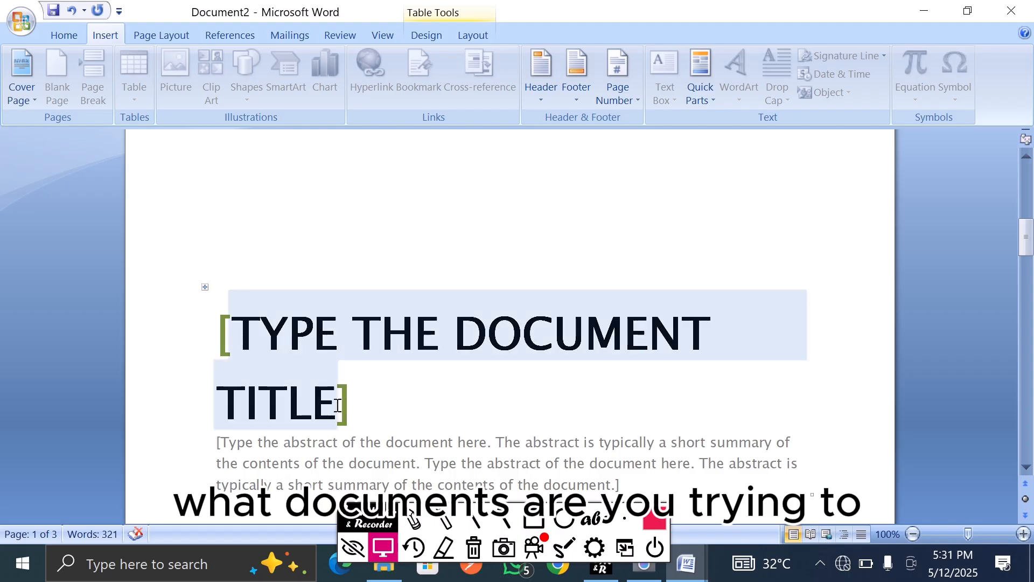
{"action": "left_click", "coordinate": [279, 340]}
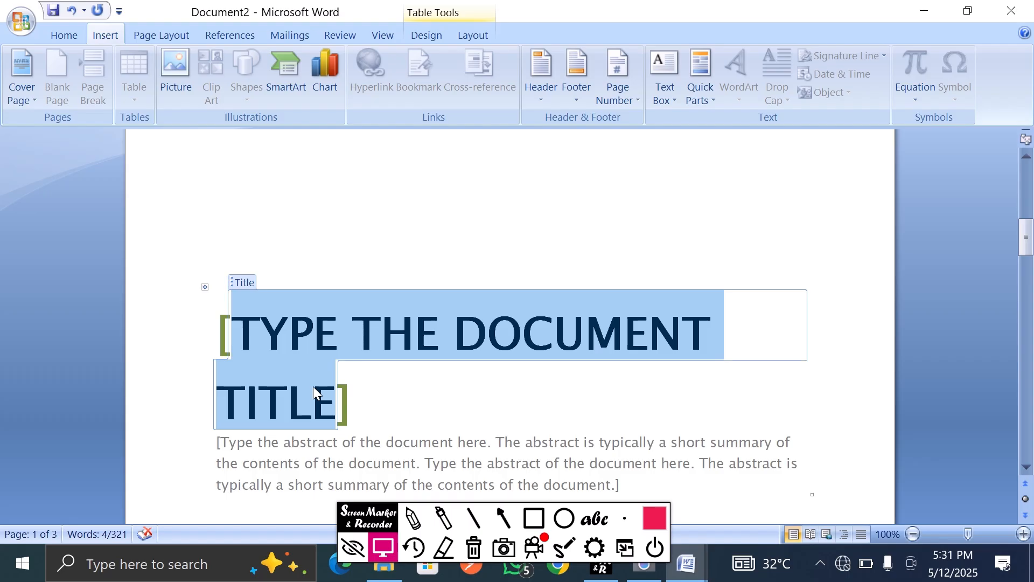
{"action": "type", "text": "MY P"}
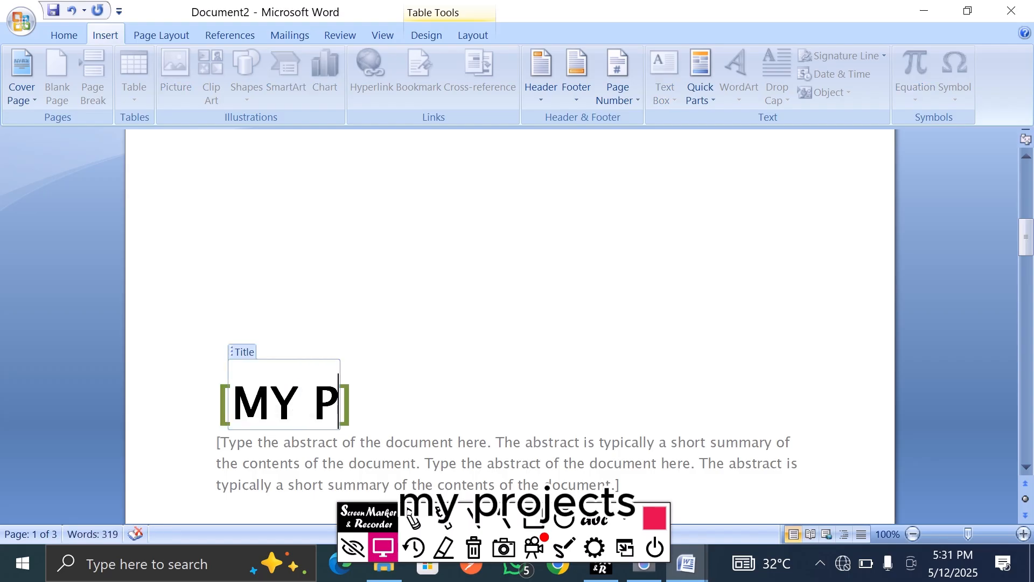
{"action": "type", "text": "ROJECT"}
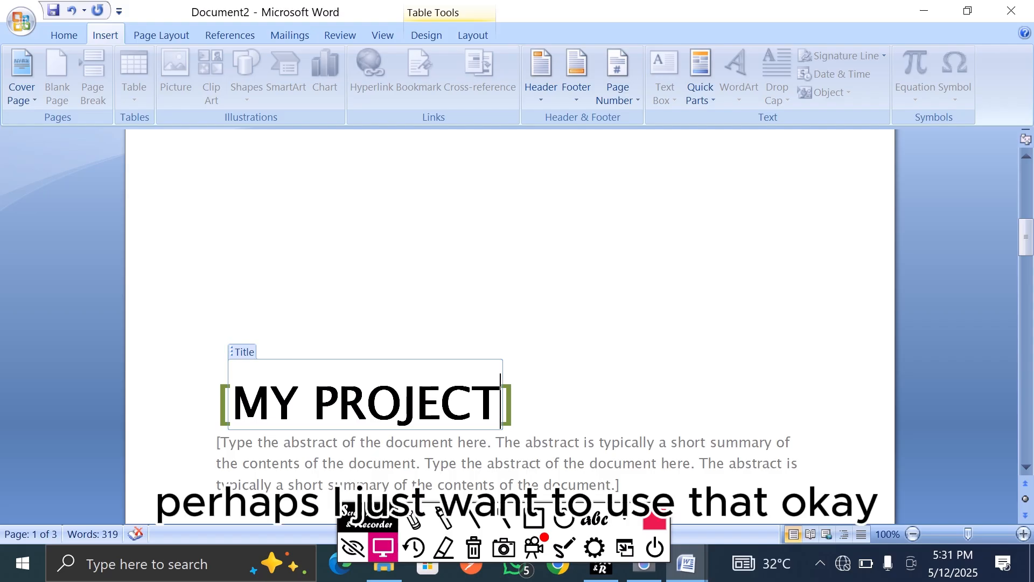
- Remove all the text from the cover page's Title field
{"action": "key", "text": "BackSpace"}
{"action": "key", "text": "BackSpace"}
{"action": "key", "text": "BackSpace"}
{"action": "key", "text": "BackSpace"}
{"action": "key", "text": "BackSpace"}
{"action": "key", "text": "BackSpace"}
{"action": "key", "text": "BackSpace"}
{"action": "key", "text": "BackSpace"}
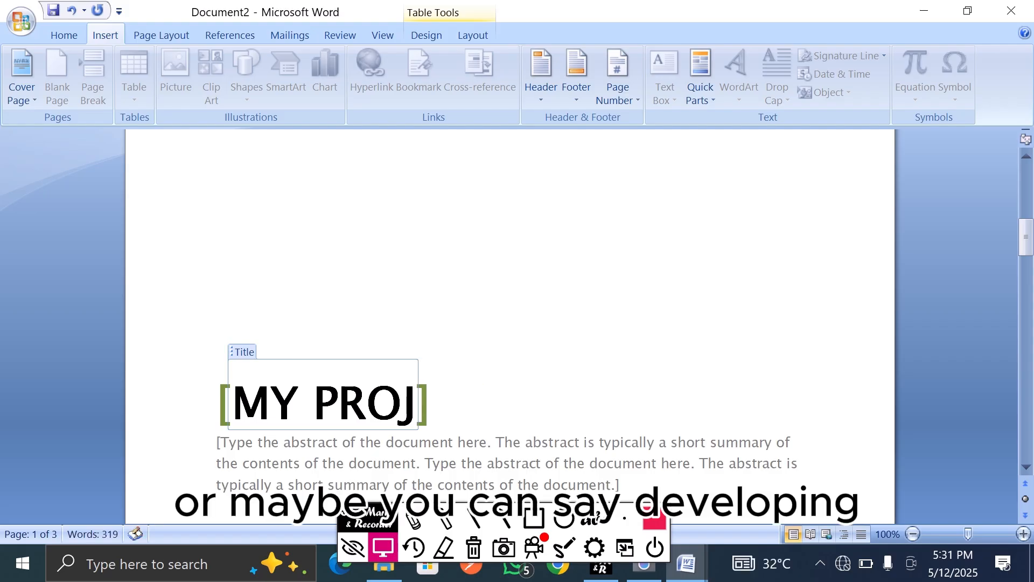
{"action": "key", "text": "BackSpace"}
{"action": "key", "text": "BackSpace"}
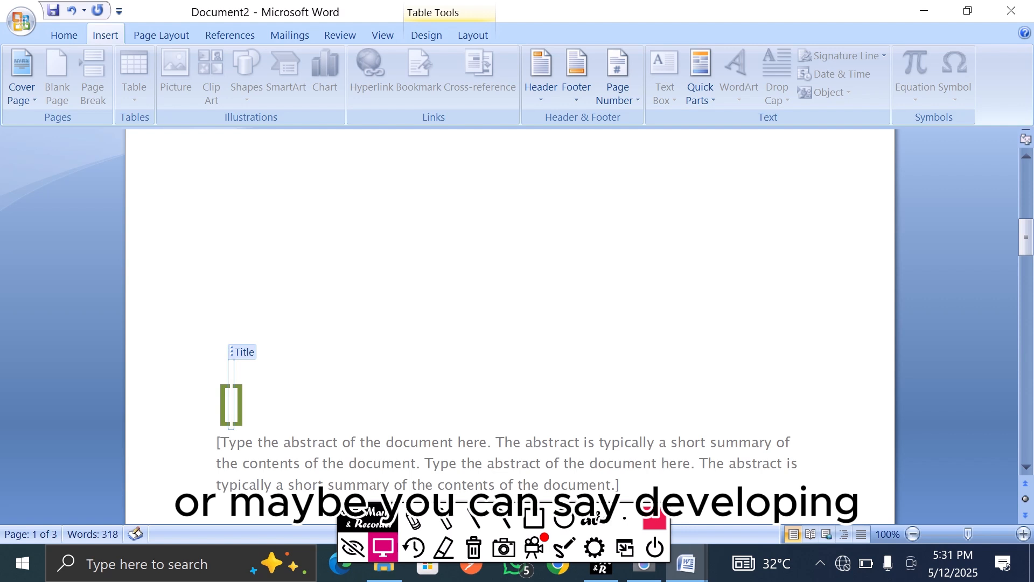
- Enter "DEVELOPMENT IN THE FIELD OF ICT" as the document title in the cover page's Title field
{"action": "type", "text": "DE"}
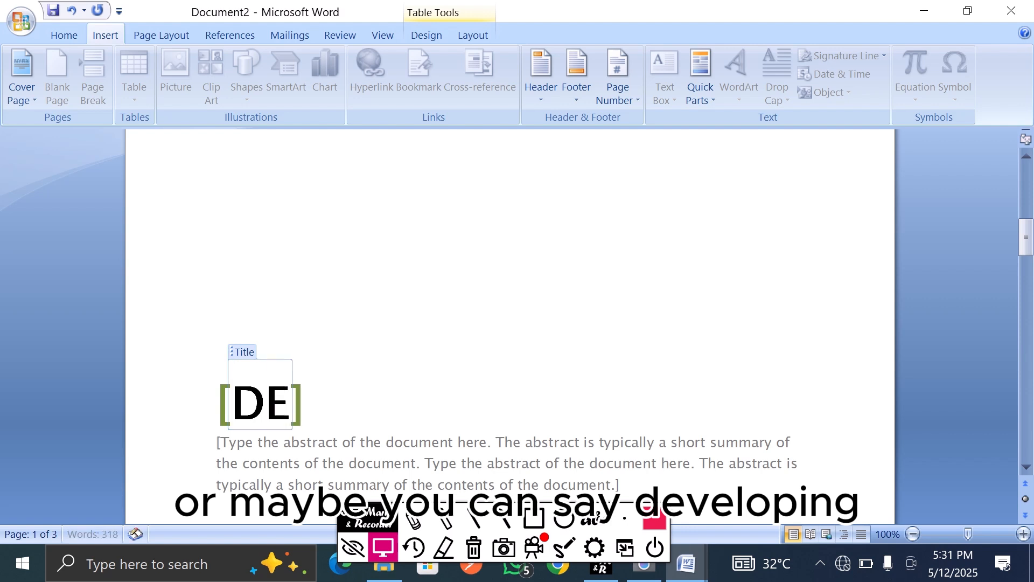
{"action": "type", "text": "VELOPIN"}
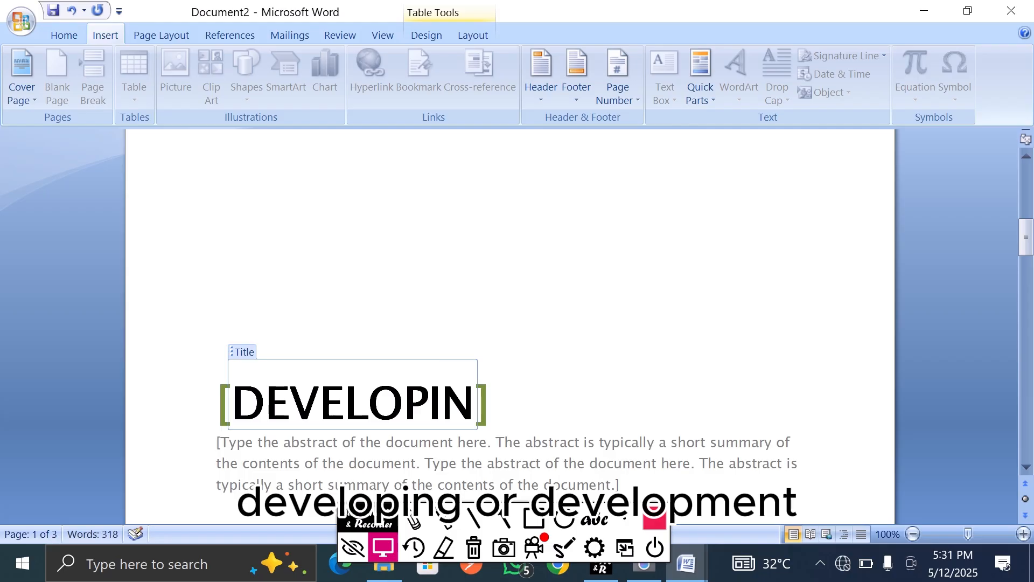
{"action": "key", "text": "BackSpace"}
{"action": "key", "text": "BackSpace"}
{"action": "type", "text": "M"}
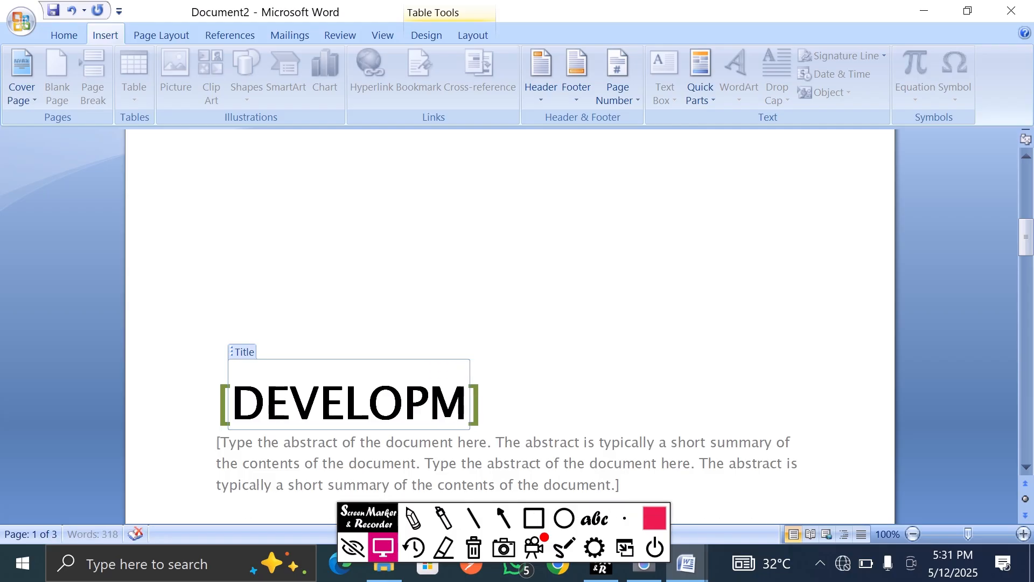
{"action": "type", "text": "ENT "}
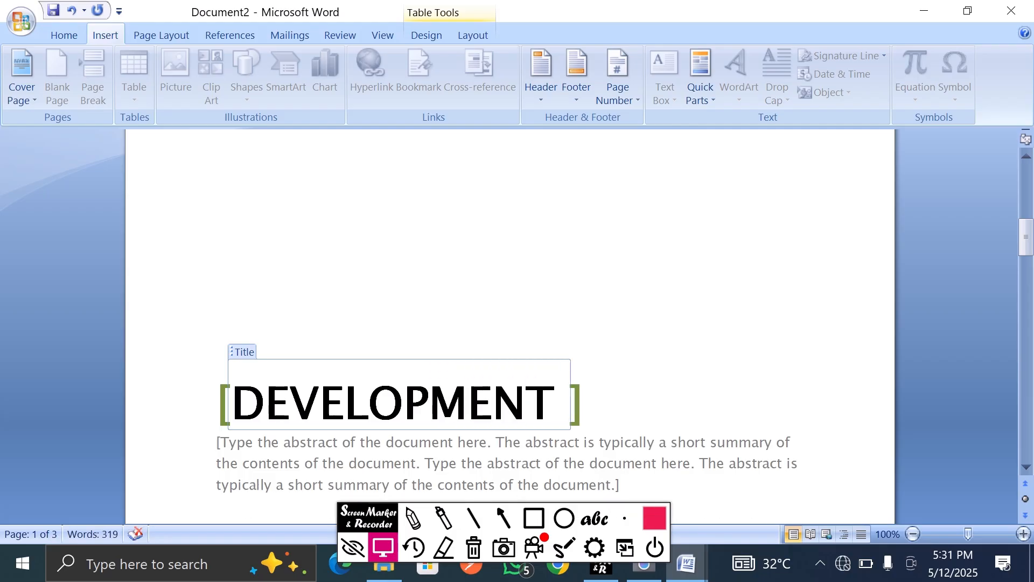
{"action": "type", "text": "IN T"}
{"action": "type", "text": "FIEL"}
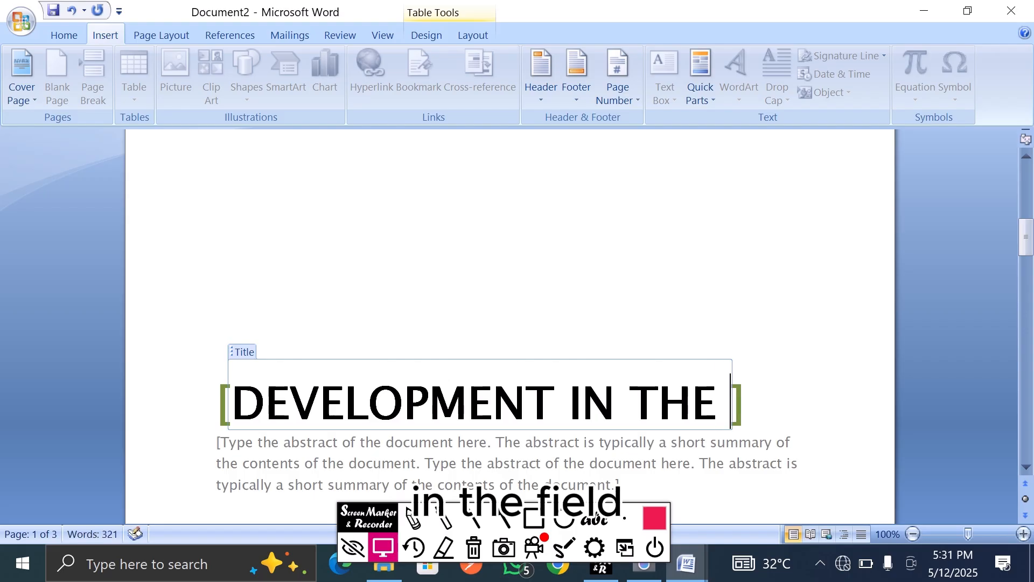
{"action": "type", "text": "D "}
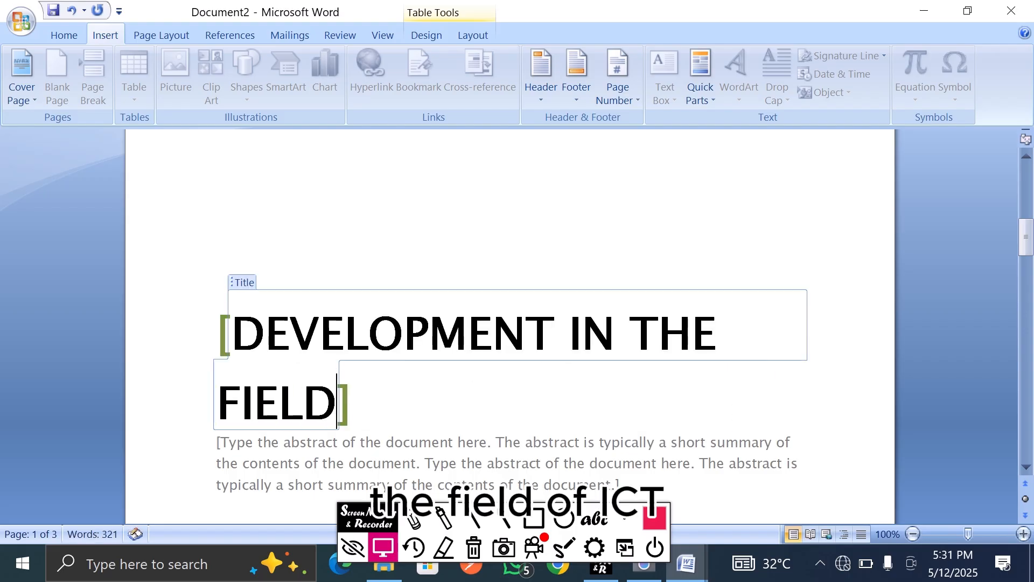
{"action": "type", "text": "OF "}
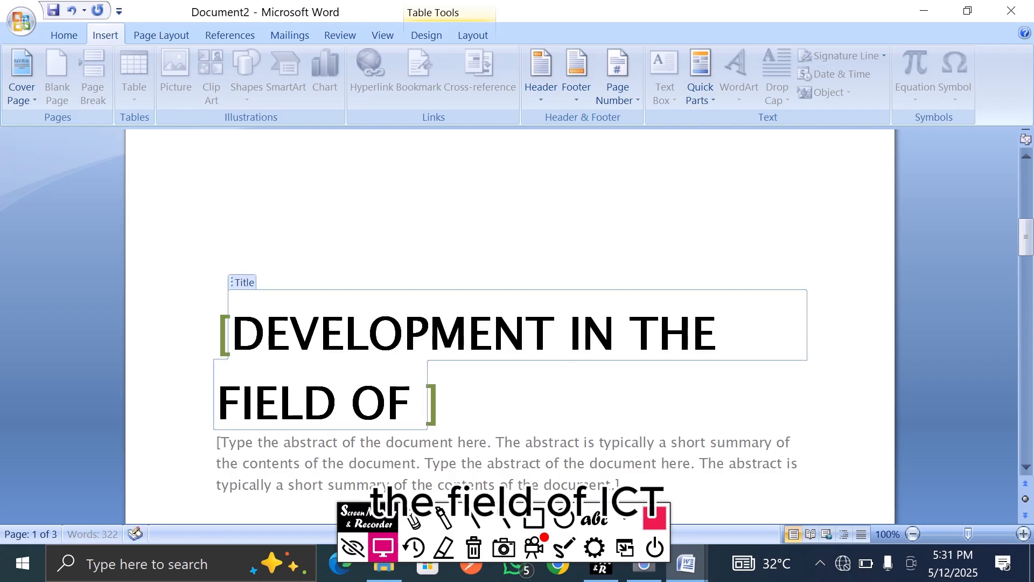
{"action": "type", "text": "ICT"}
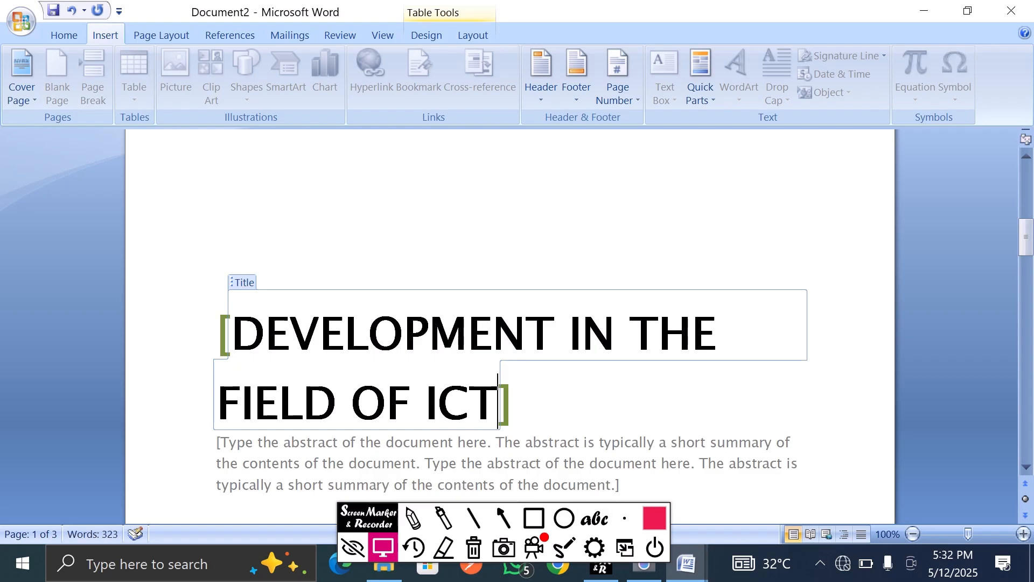
- Remove the green square brackets around the cover page title
{"action": "left_click", "coordinate": [534, 395]}
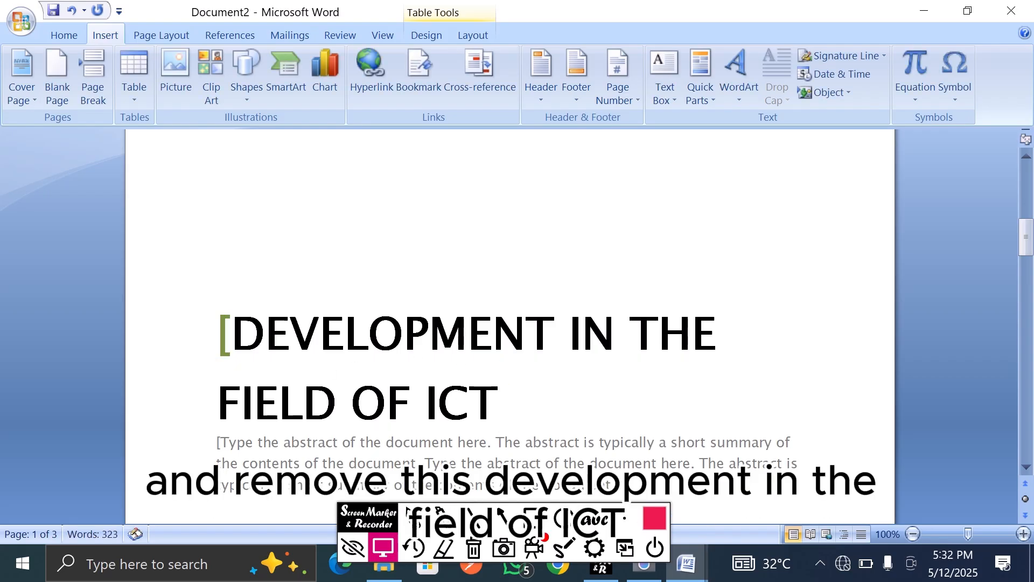
{"action": "left_click_drag", "start_coordinate": [534, 395], "coordinate": [240, 343]}
{"action": "left_click", "coordinate": [235, 341]}
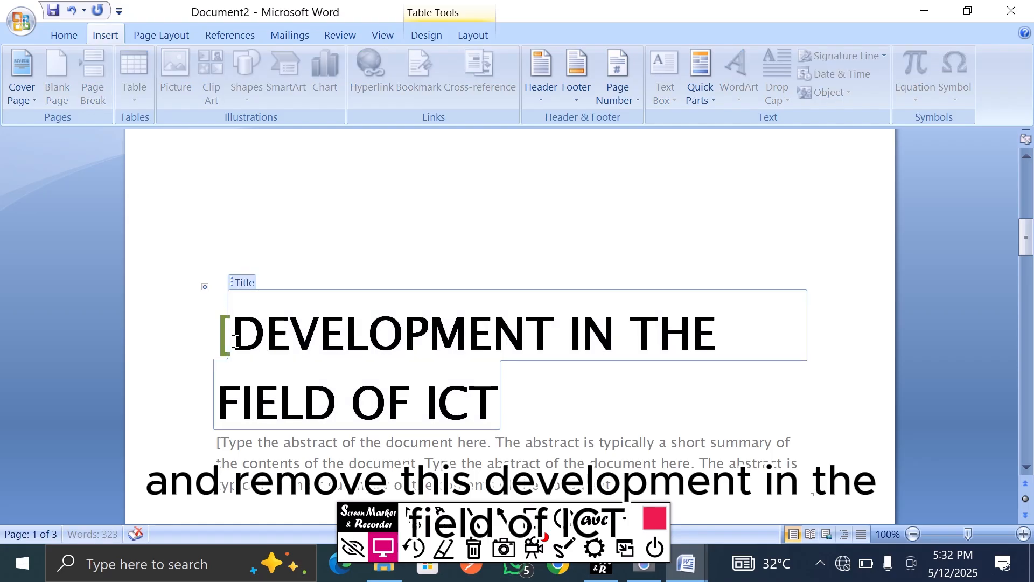
{"action": "left_click", "coordinate": [218, 334]}
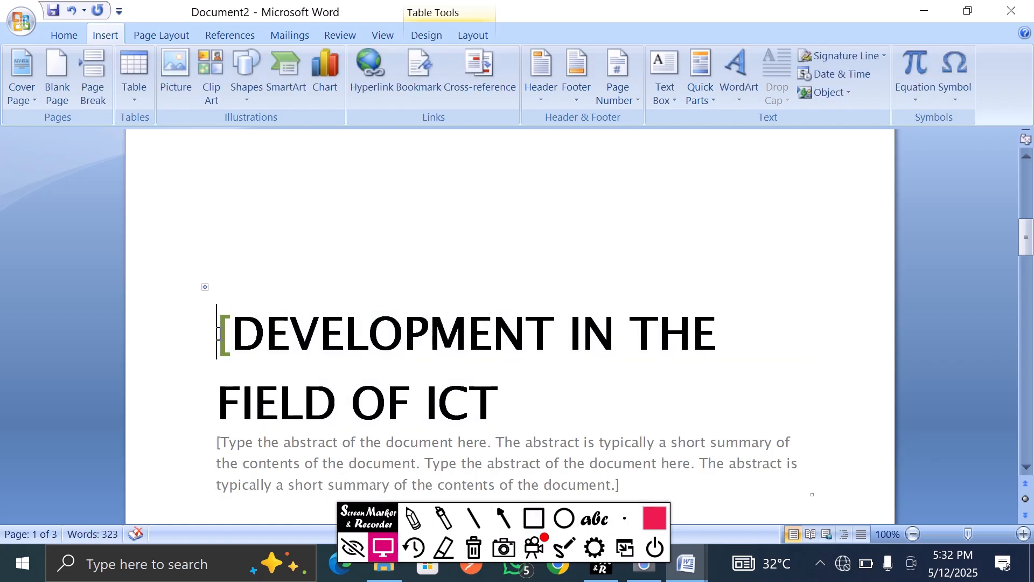
{"action": "left_click", "coordinate": [219, 334]}
- Centre the cover page title and set its font size to 22
{"action": "left_click", "coordinate": [513, 418]}
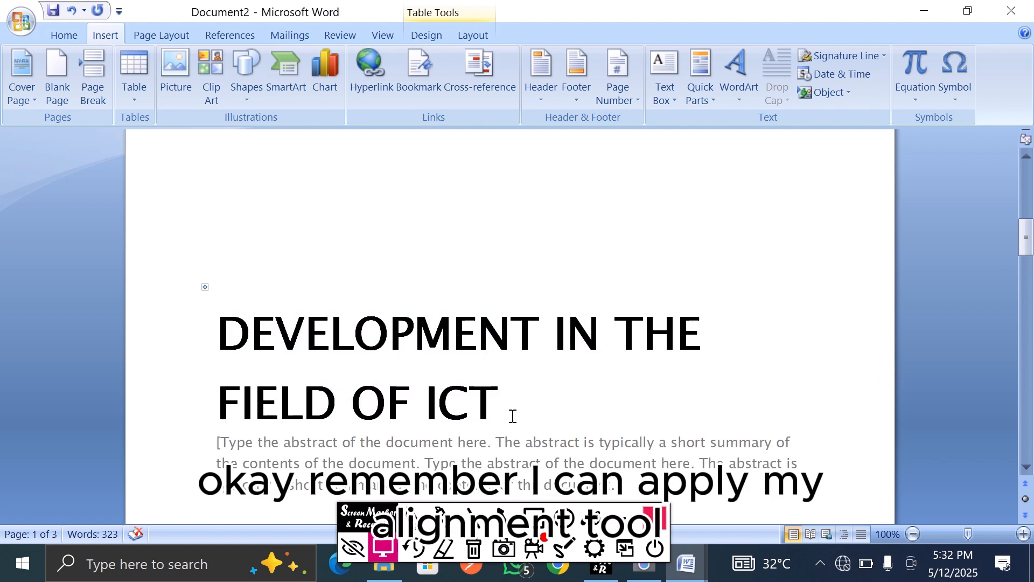
{"action": "left_click_drag", "start_coordinate": [512, 417], "coordinate": [218, 345]}
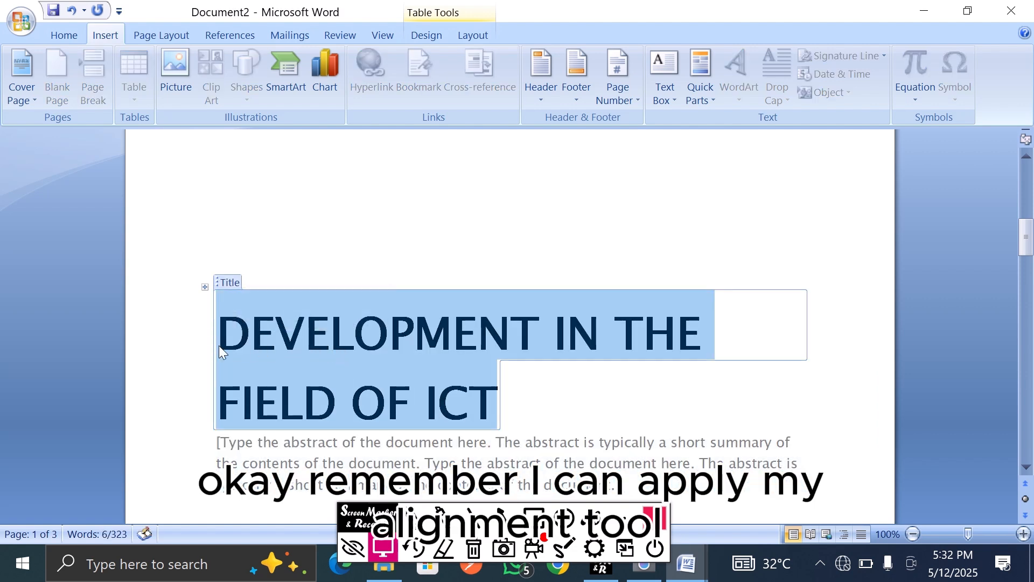
{"action": "key", "text": "ctrl+e"}
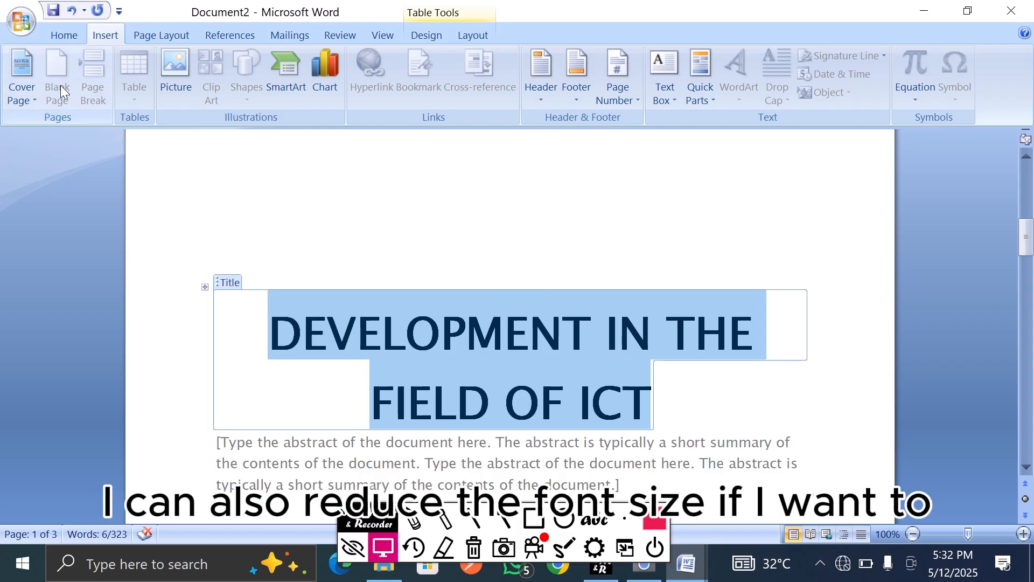
{"action": "left_click", "coordinate": [60, 38]}
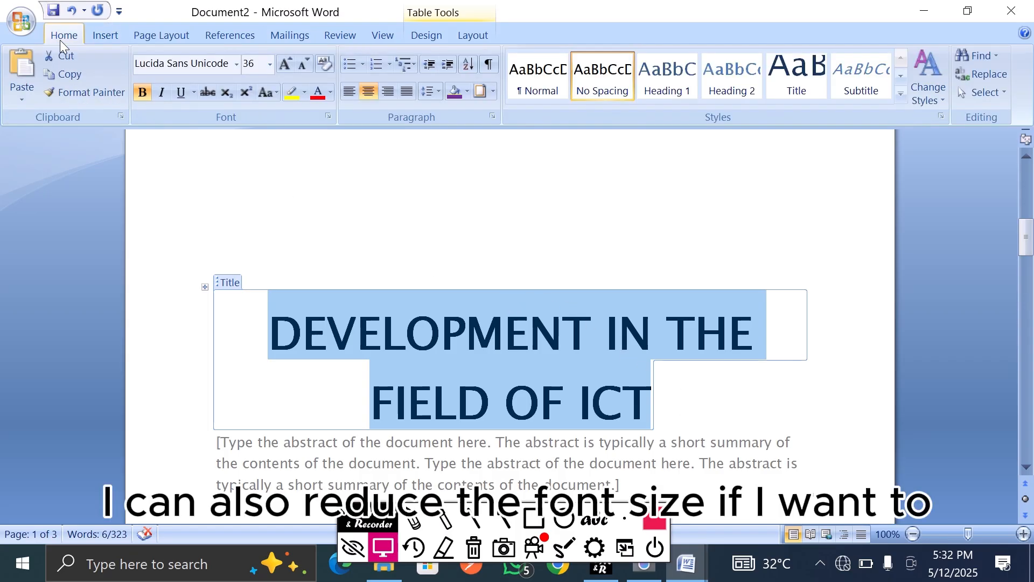
{"action": "left_click", "coordinate": [270, 65]}
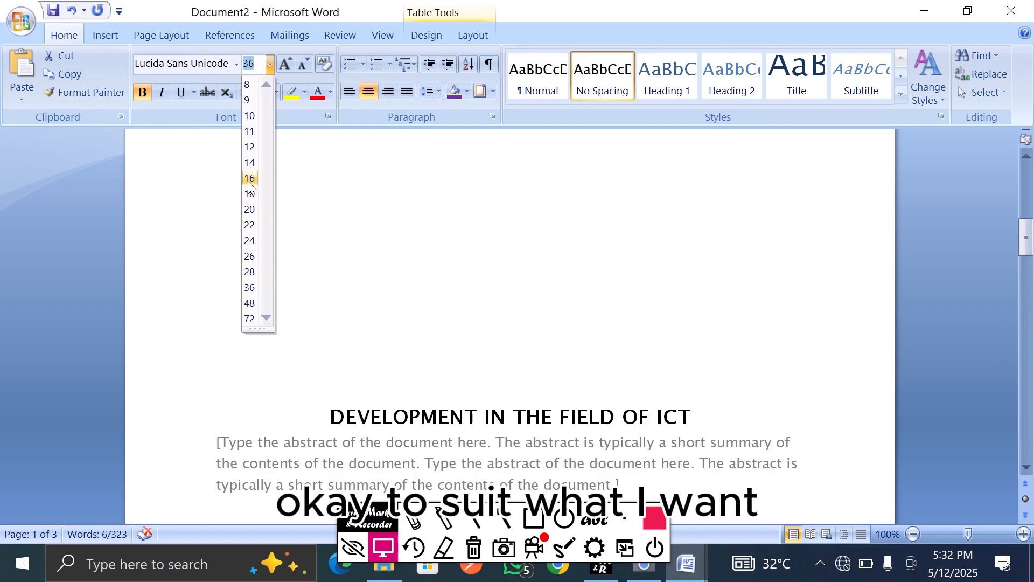
{"action": "left_click", "coordinate": [249, 229]}
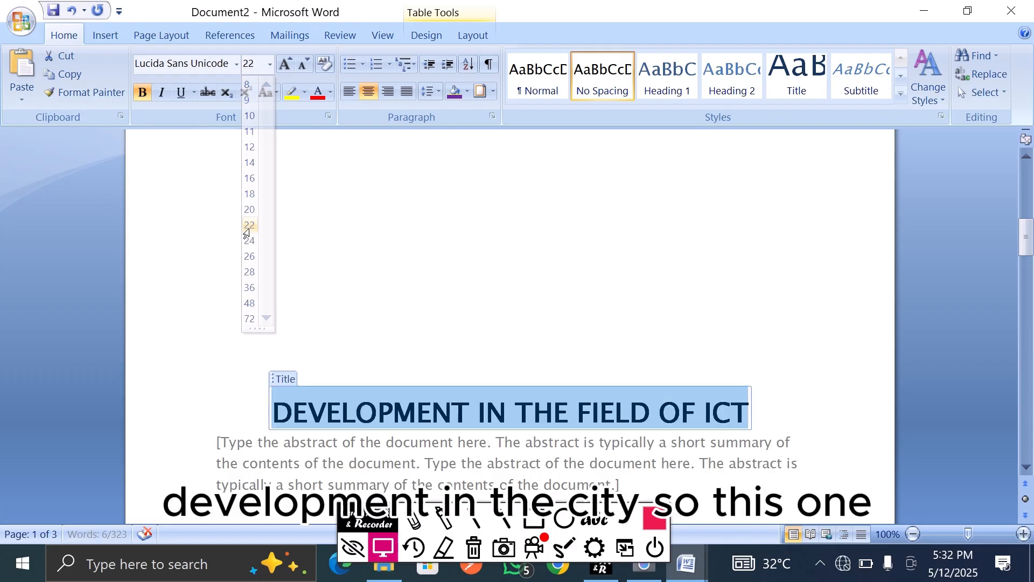
{"action": "left_click", "coordinate": [620, 346]}
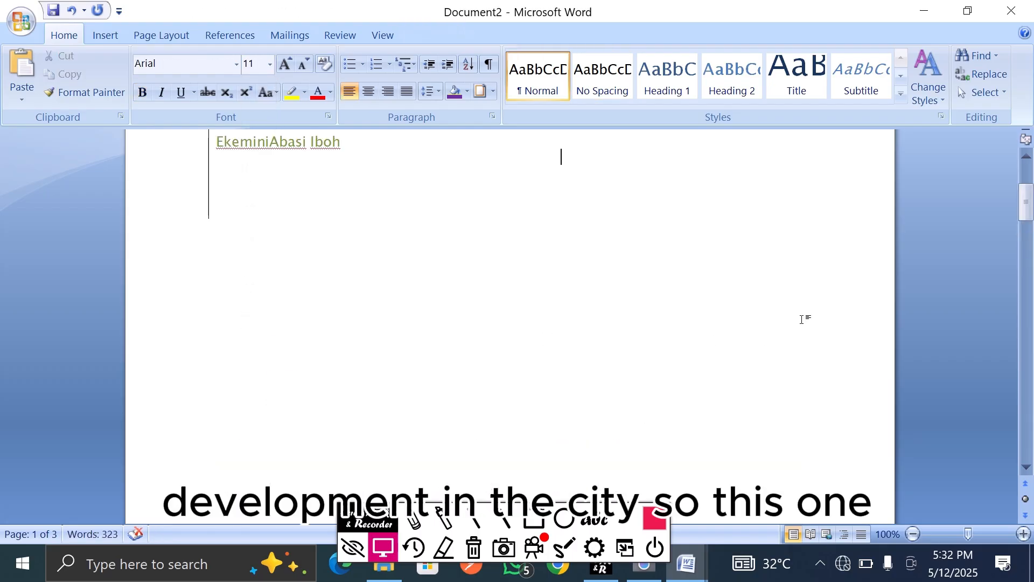
- Replace the cover page's abstract placeholder with "This project is meant for my defence."
{"action": "left_click_drag", "start_coordinate": [1026, 201], "coordinate": [1029, 258]}
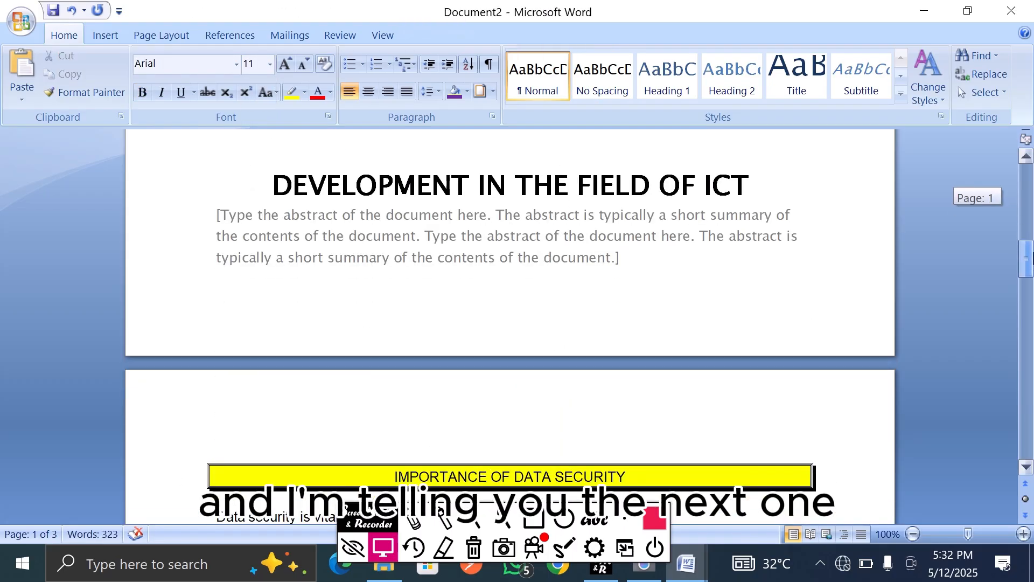
{"action": "left_click", "coordinate": [459, 233]}
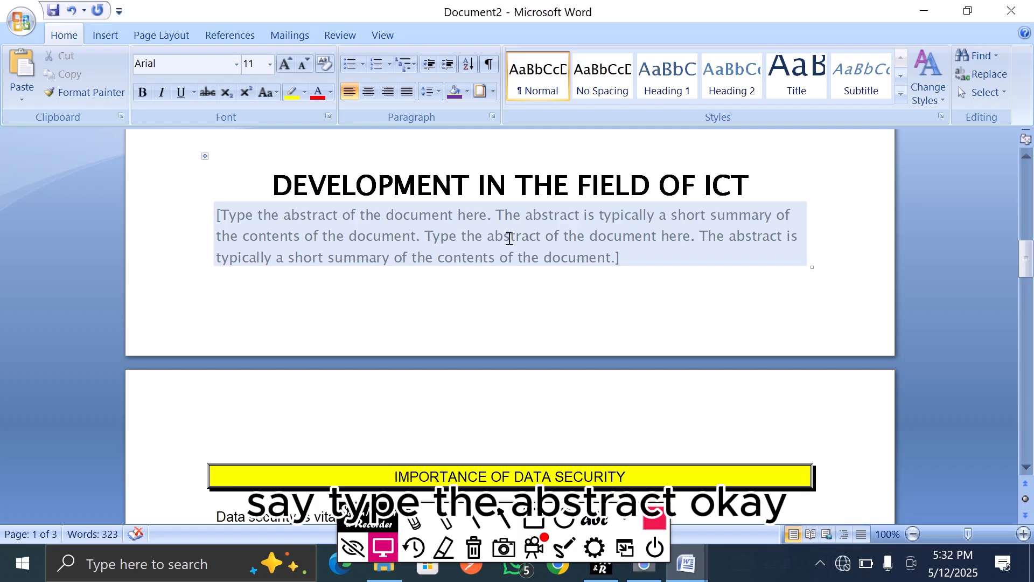
{"action": "left_click", "coordinate": [596, 250]}
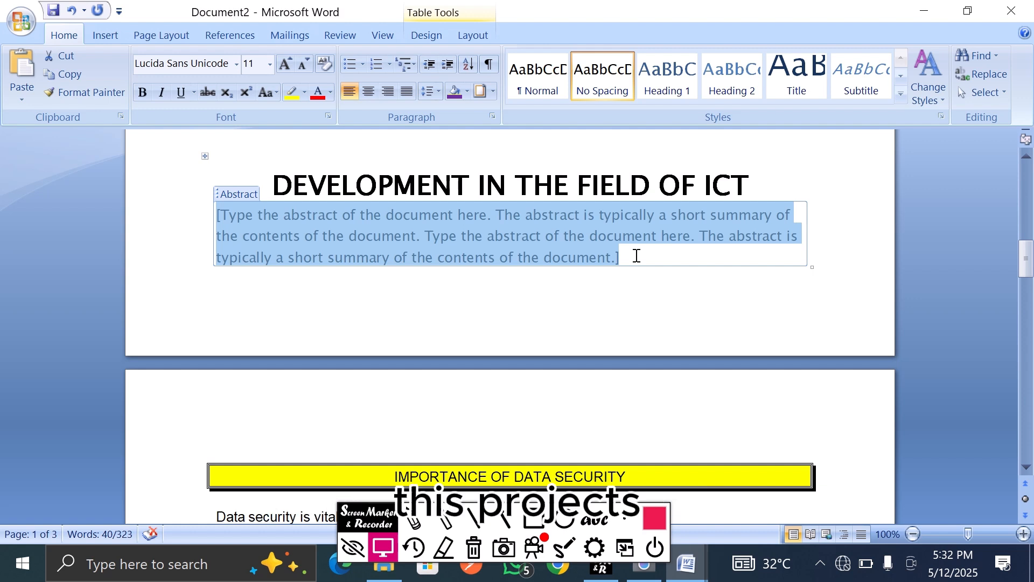
{"action": "type", "text": "Th"}
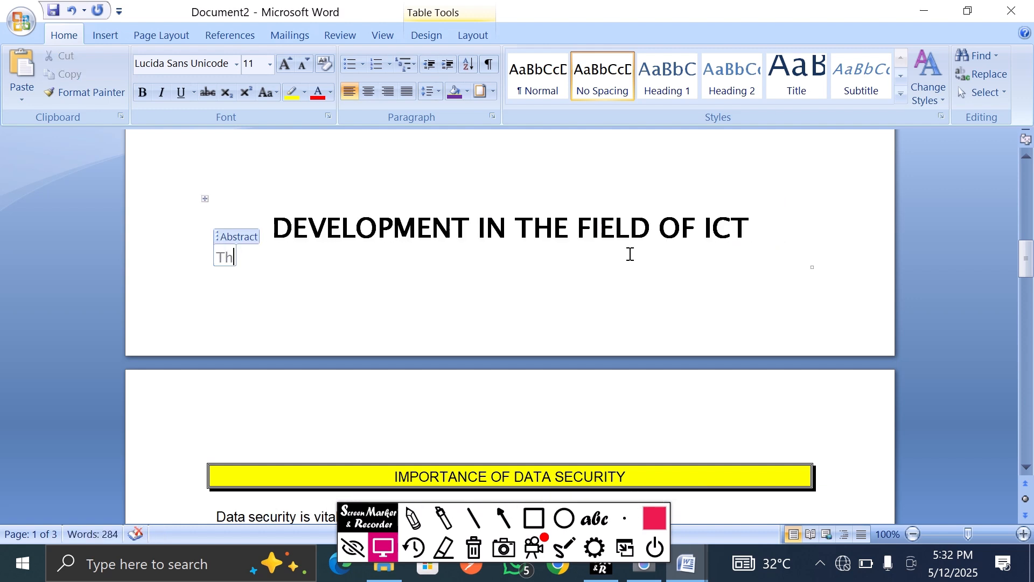
{"action": "type", "text": "is "}
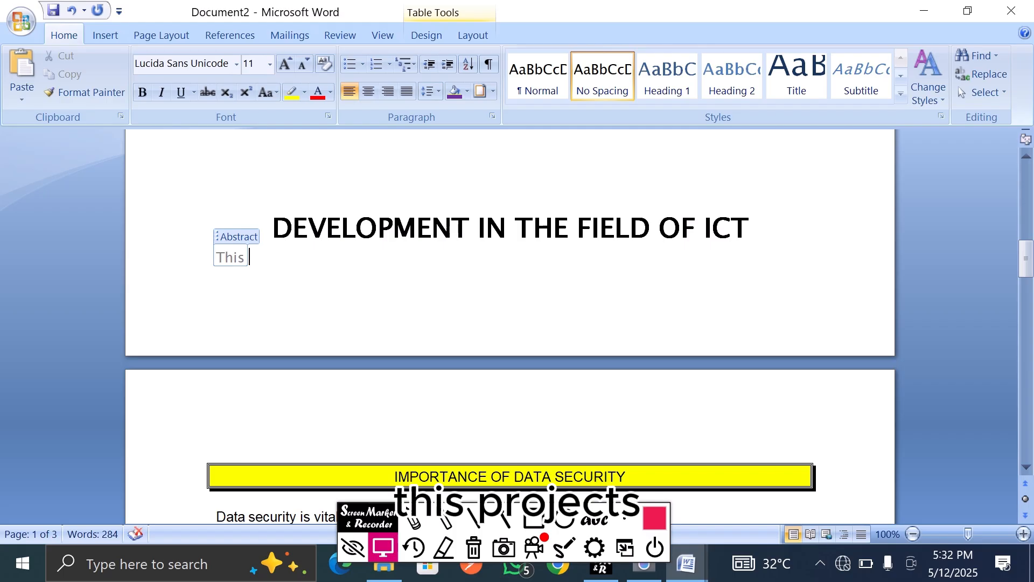
{"action": "type", "text": "project"}
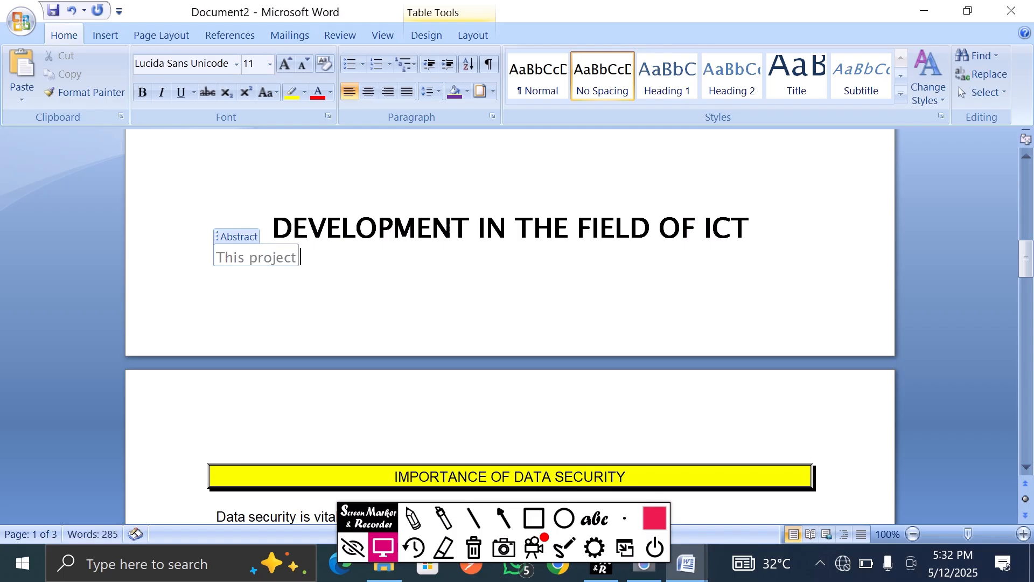
{"action": "type", "text": " is"}
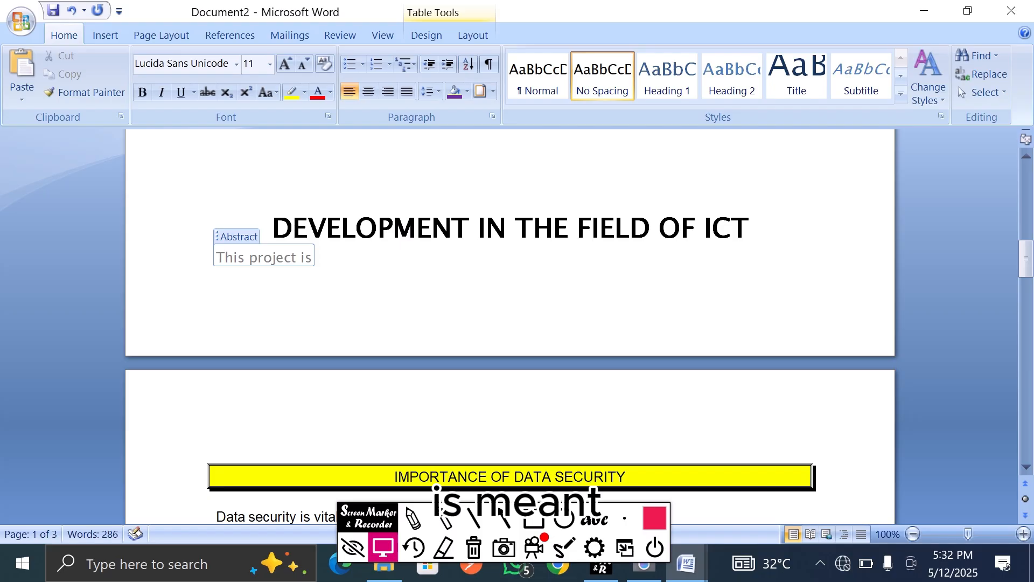
{"action": "type", "text": " meant "}
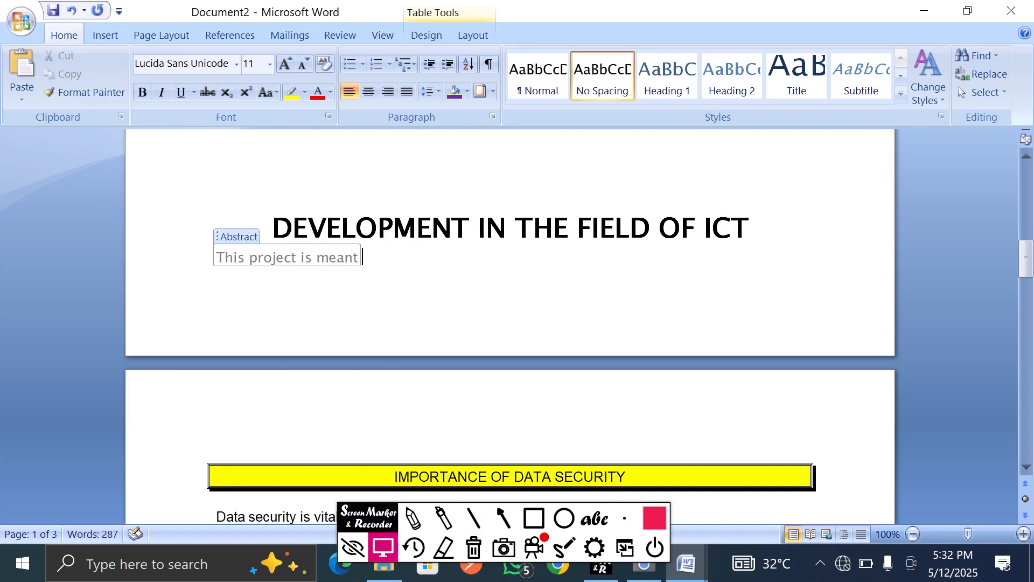
{"action": "type", "text": "for my"}
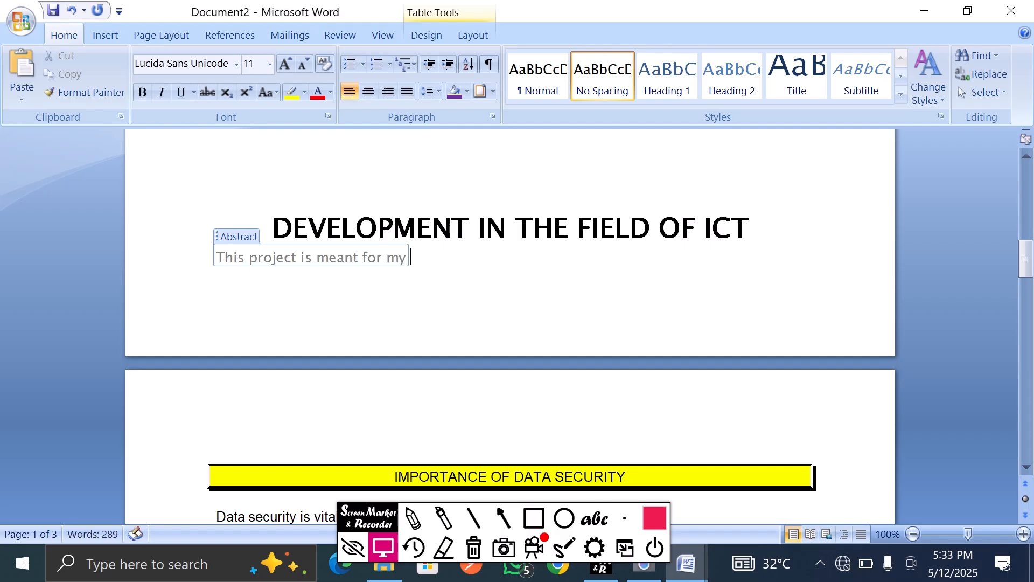
{"action": "type", "text": " d"}
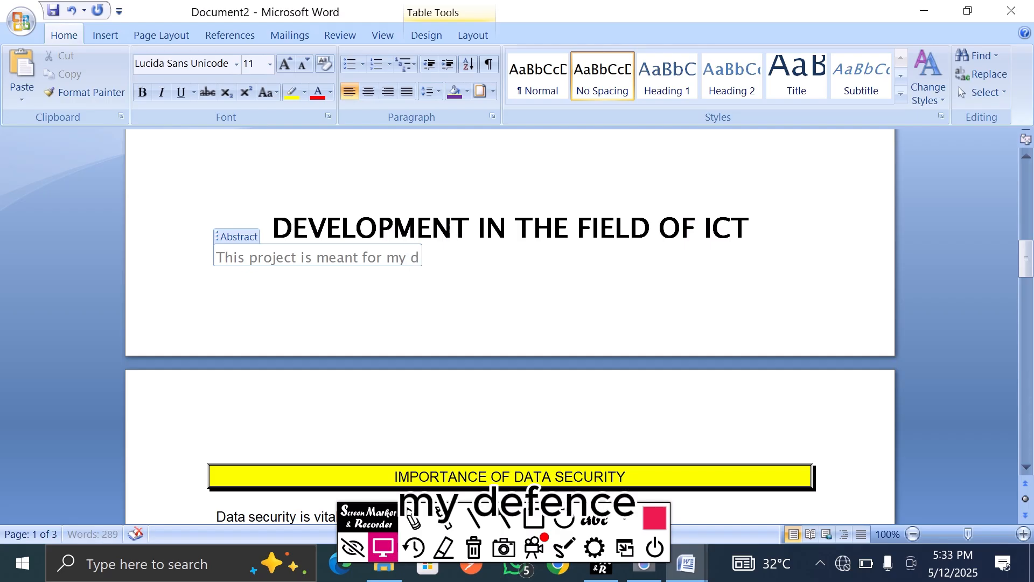
{"action": "type", "text": "efence."}
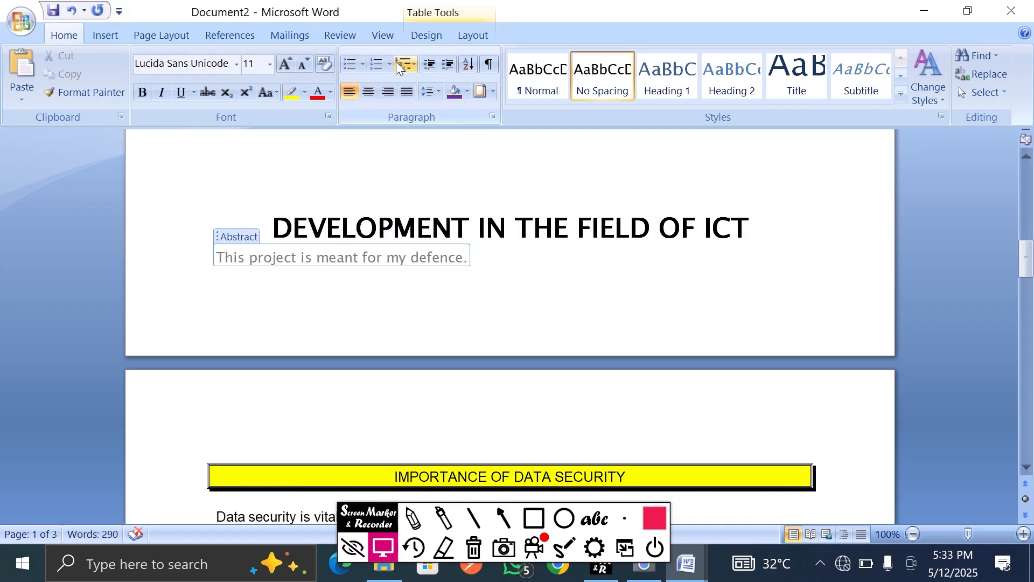
- Centre the abstract text beneath the cover page title
{"action": "left_click", "coordinate": [369, 92]}
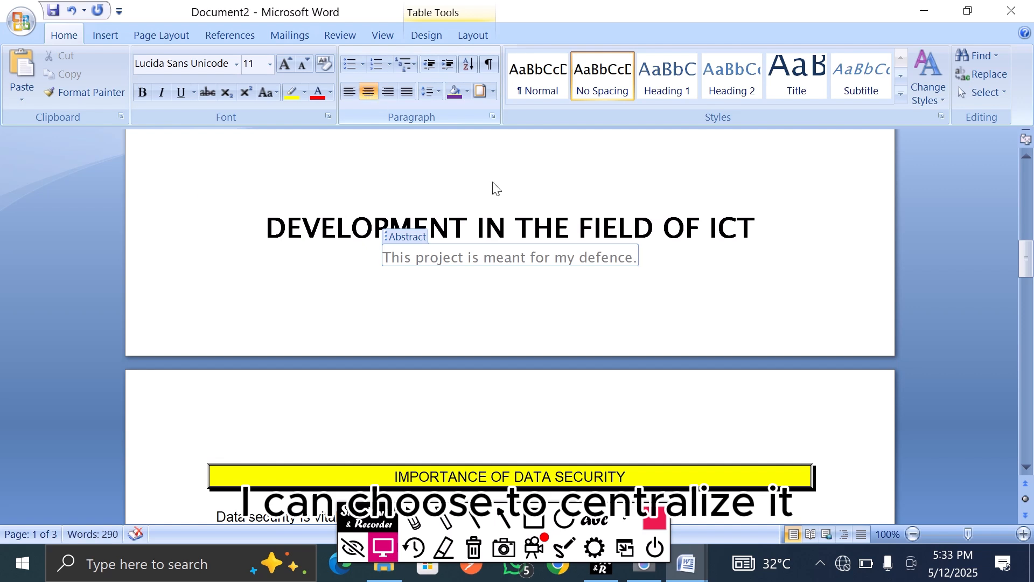
{"action": "left_click", "coordinate": [653, 293]}
{"action": "scroll", "coordinate": [653, 296], "scroll_direction": "up", "scroll_amount": 5}
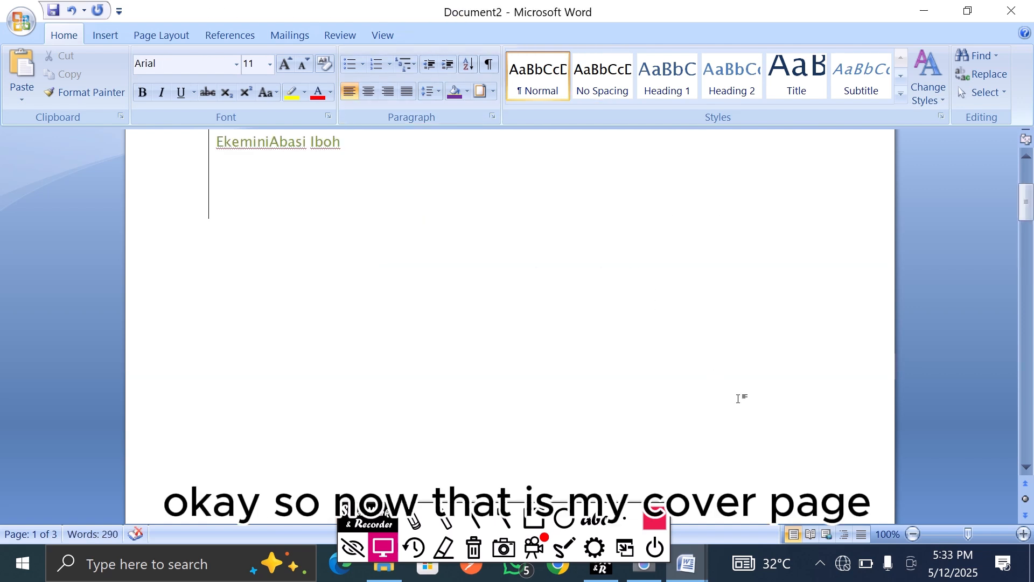
{"action": "mouse_move", "coordinate": [1018, 190]}
{"action": "left_mouse_down"}
{"action": "mouse_move", "coordinate": [1031, 264]}
{"action": "mouse_move", "coordinate": [1031, 186]}
{"action": "left_mouse_up"}
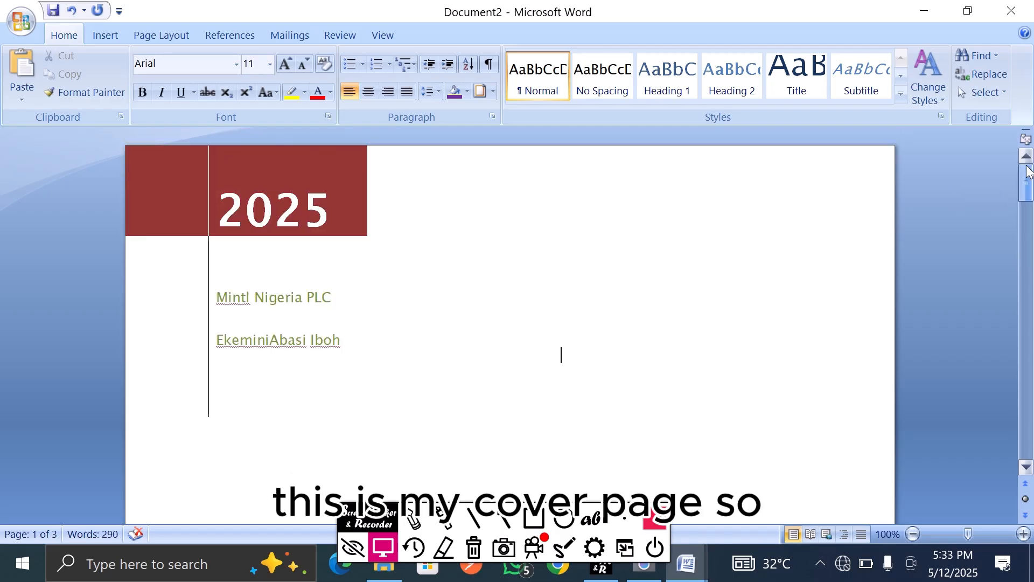
- Browse the built-in cover page designs and choose Austere
{"action": "left_click", "coordinate": [110, 37]}
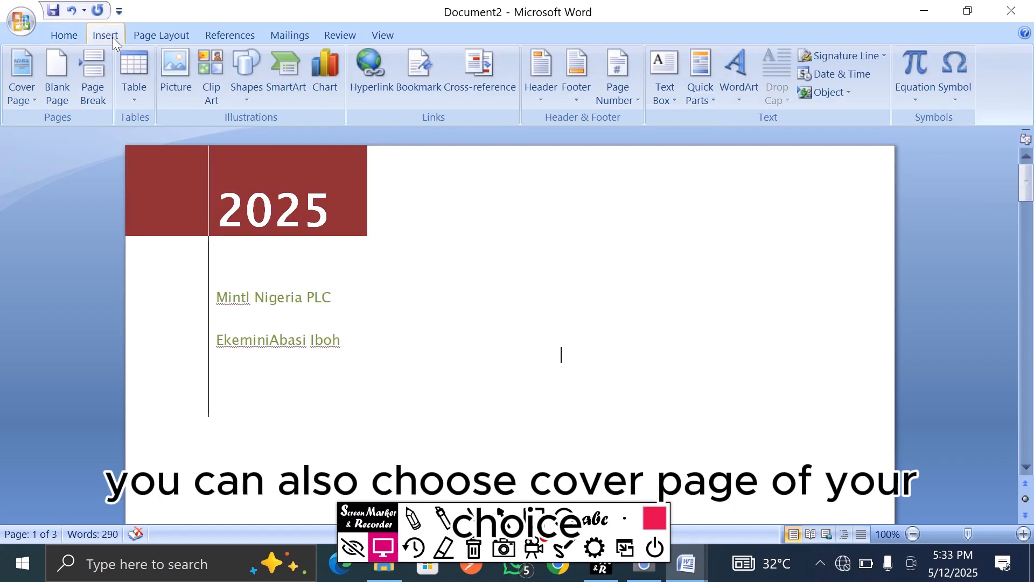
{"action": "left_click", "coordinate": [34, 95]}
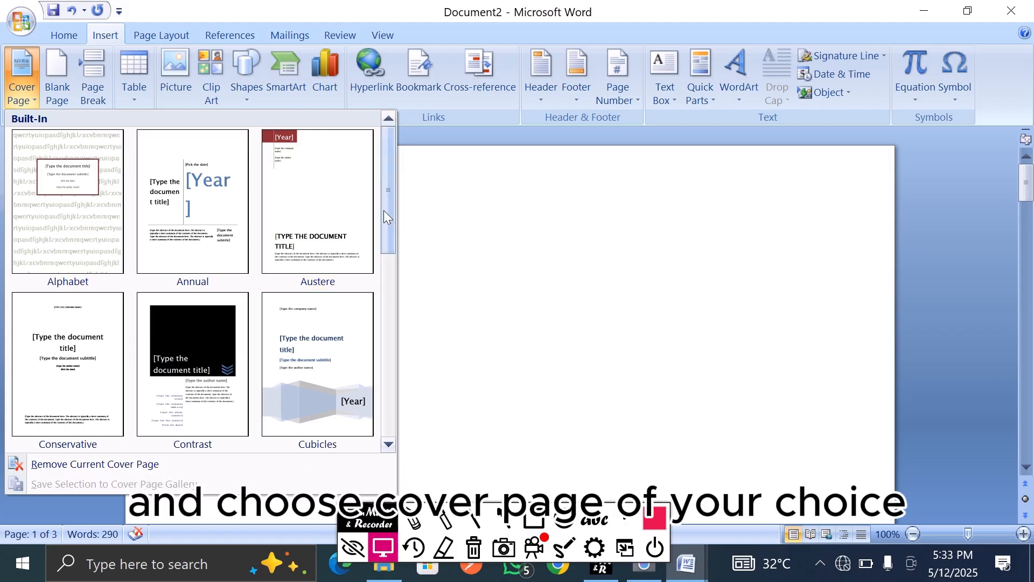
{"action": "mouse_move", "coordinate": [389, 221]}
{"action": "left_mouse_down"}
{"action": "mouse_move", "coordinate": [404, 307]}
{"action": "mouse_move", "coordinate": [383, 212]}
{"action": "left_mouse_up"}
{"action": "left_click", "coordinate": [318, 183]}
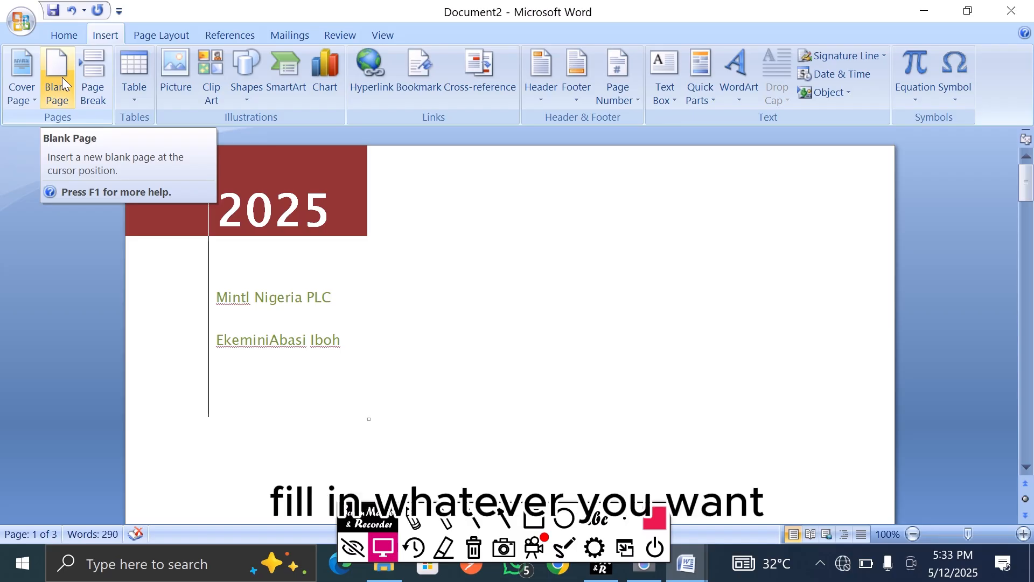
- Insert three successive page breaks between the cover page and the bordered text, checking the pages between insertions
{"action": "left_click", "coordinate": [93, 99]}
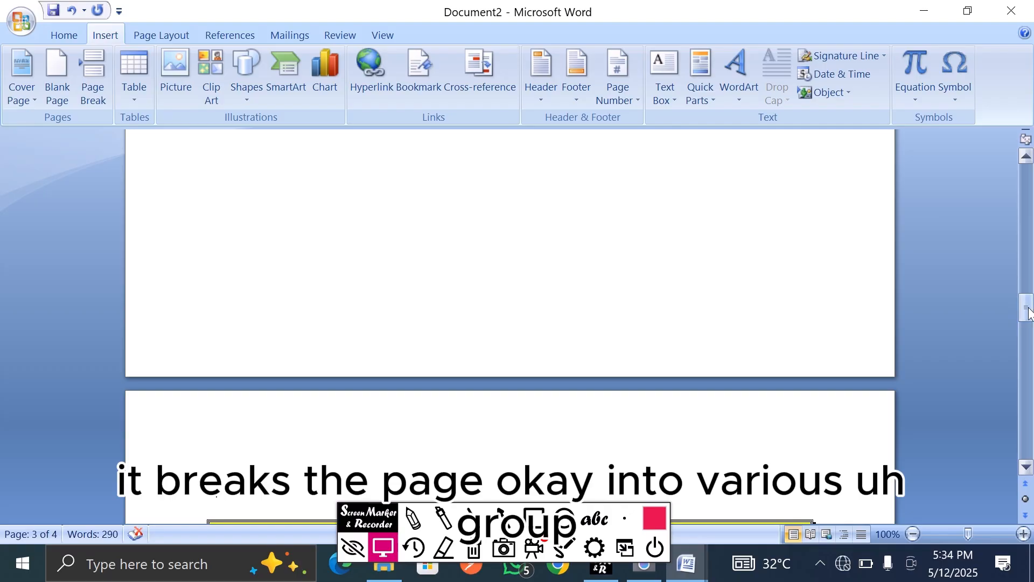
{"action": "left_click_drag", "start_coordinate": [1029, 312], "coordinate": [942, 139]}
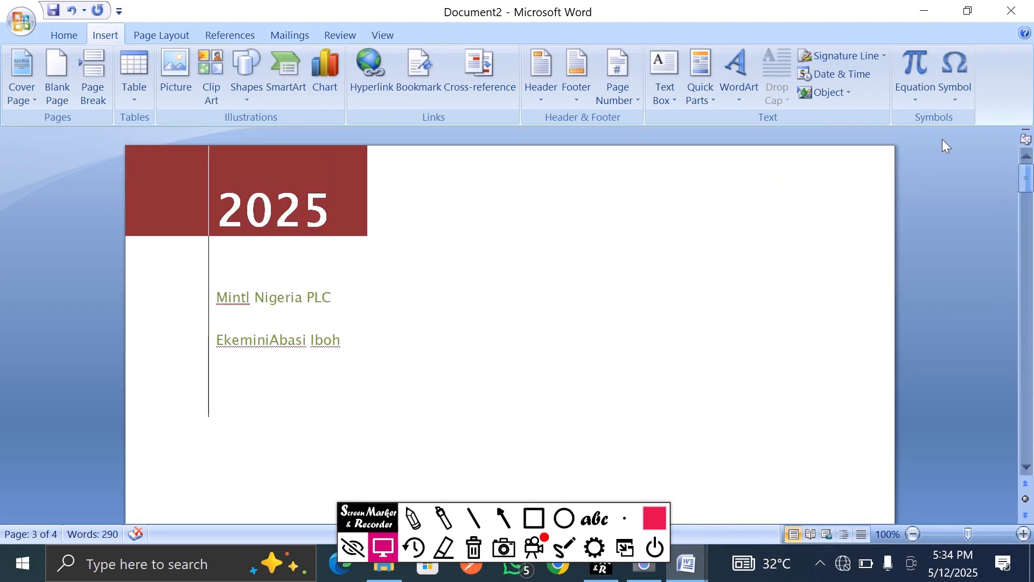
{"action": "left_click", "coordinate": [89, 73]}
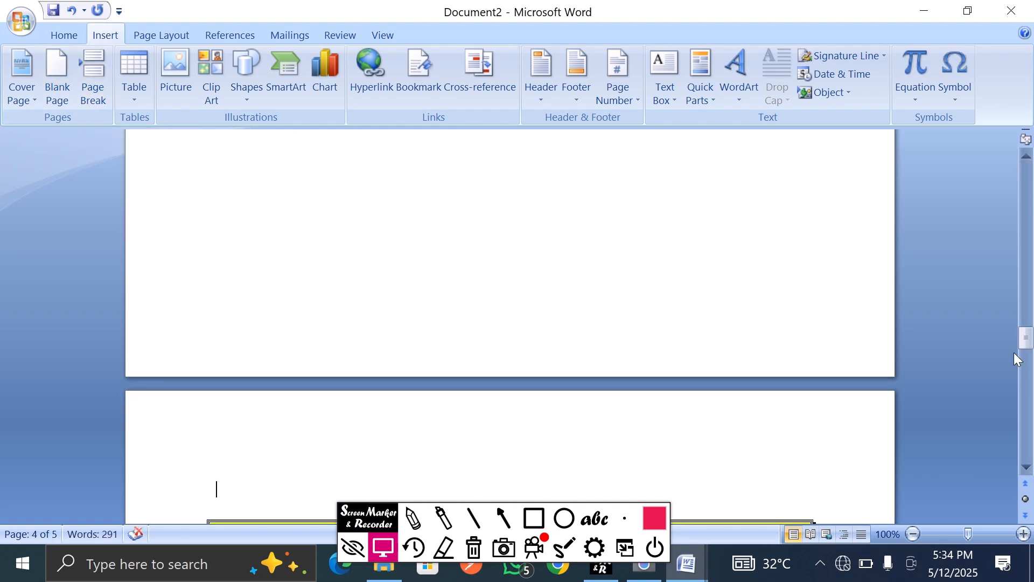
{"action": "left_click_drag", "start_coordinate": [1027, 338], "coordinate": [1026, 377]}
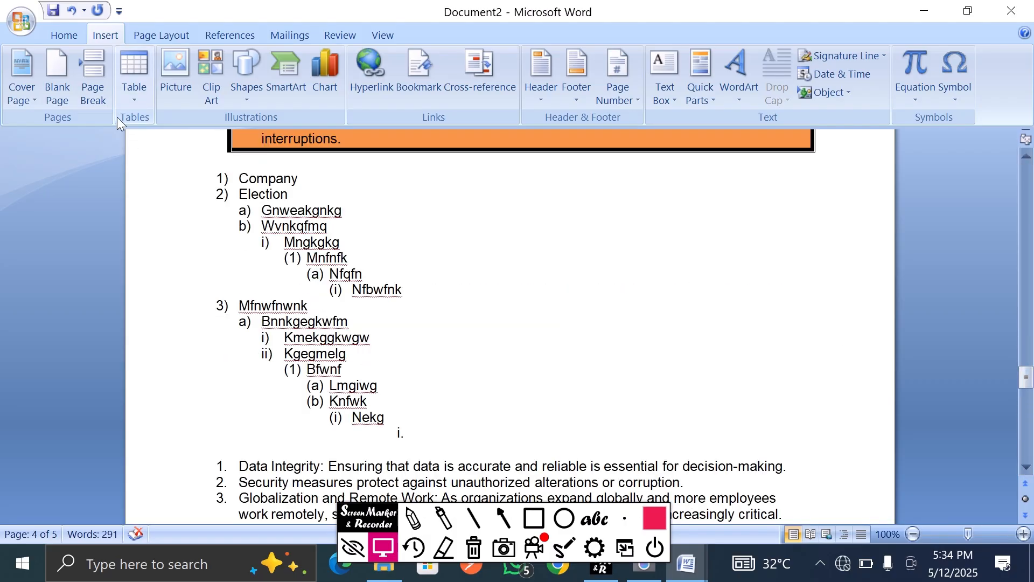
{"action": "left_click", "coordinate": [90, 79]}
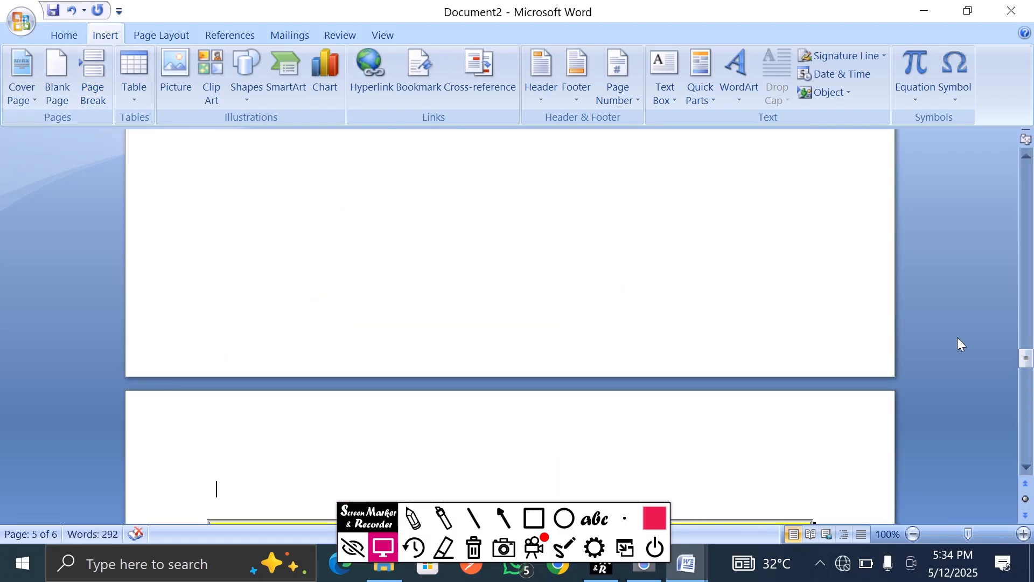
{"action": "left_click_drag", "start_coordinate": [1026, 359], "coordinate": [1015, 186]}
- Undo the three inserted page breaks
{"action": "key", "text": "ctrl+z"}
{"action": "key", "text": "ctrl+z"}
{"action": "key", "text": "ctrl+z"}
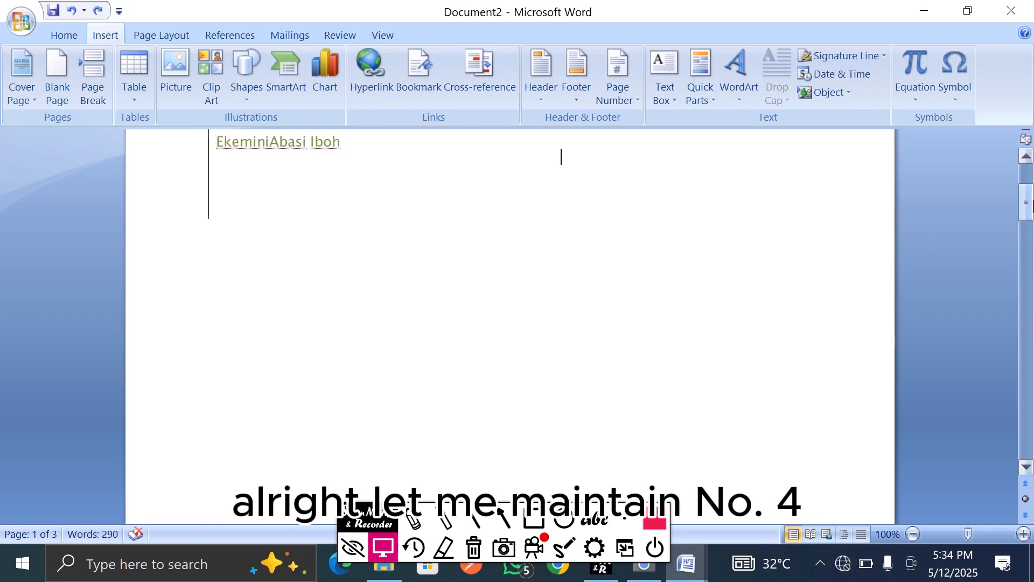
- Insert a table of 5 columns by 5 rows on the empty last page of the document
{"action": "left_click_drag", "start_coordinate": [1025, 213], "coordinate": [1031, 242]}
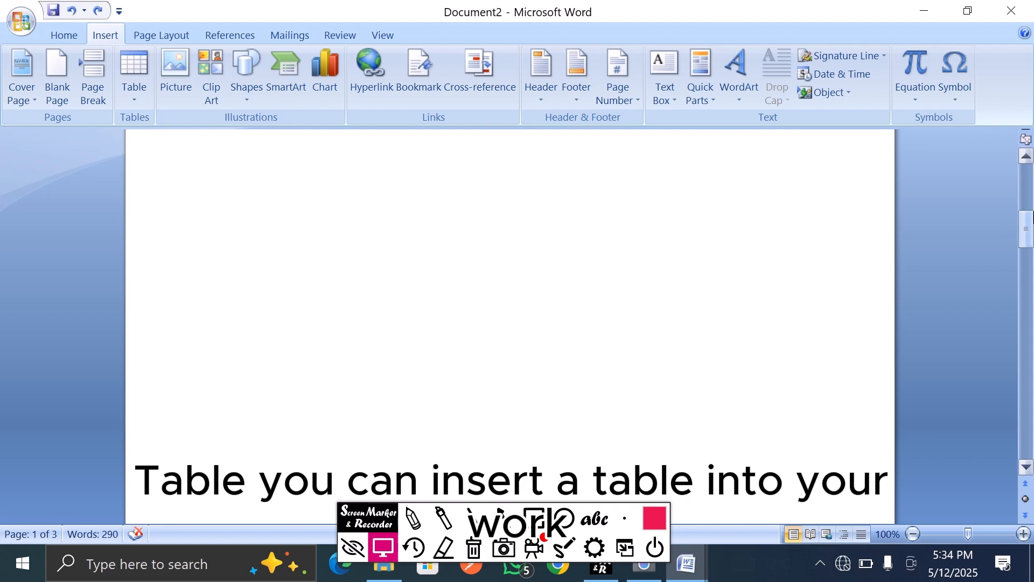
{"action": "left_click_drag", "start_coordinate": [1029, 231], "coordinate": [1030, 362]}
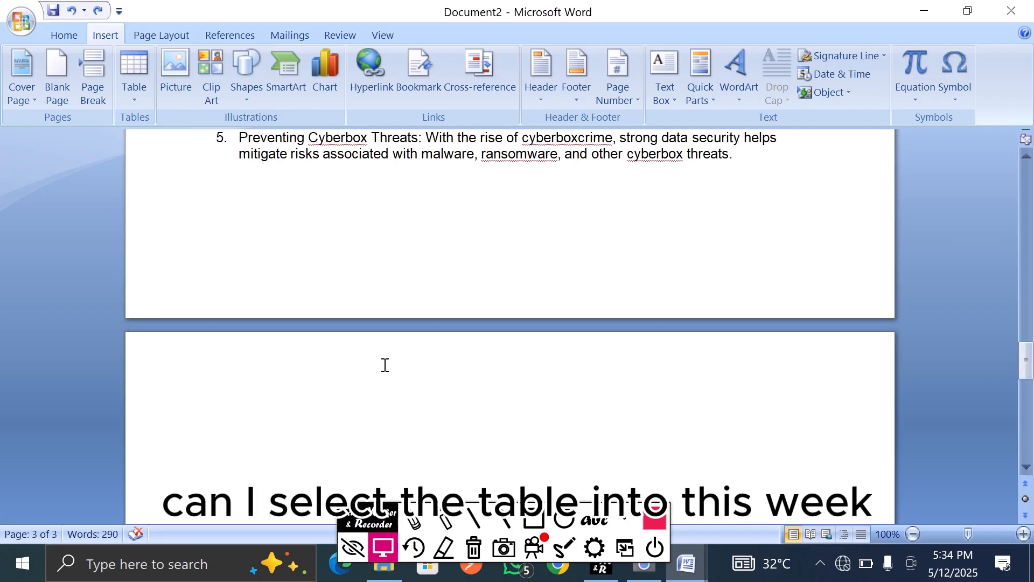
{"action": "left_click", "coordinate": [267, 381]}
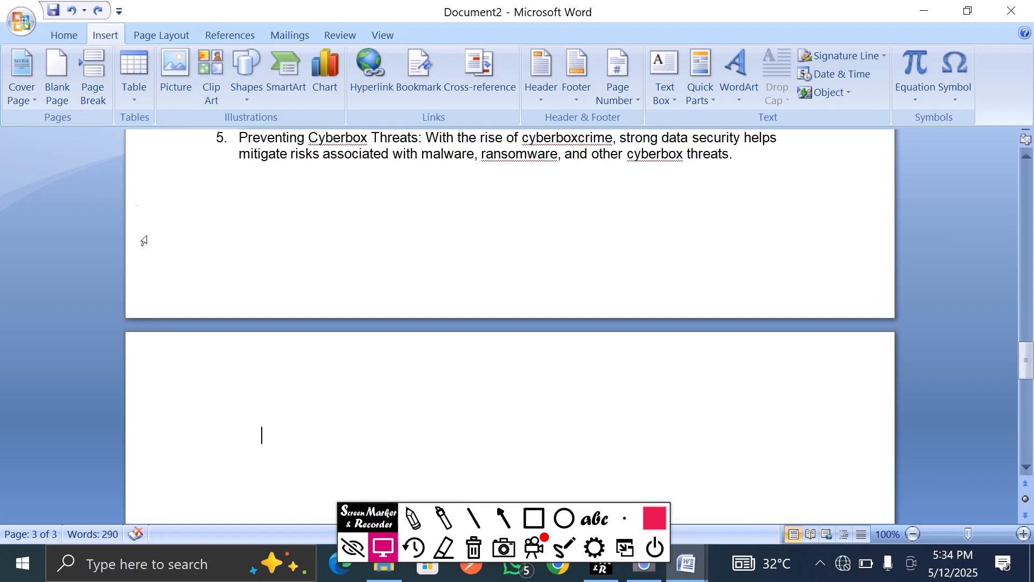
{"action": "left_click", "coordinate": [133, 101]}
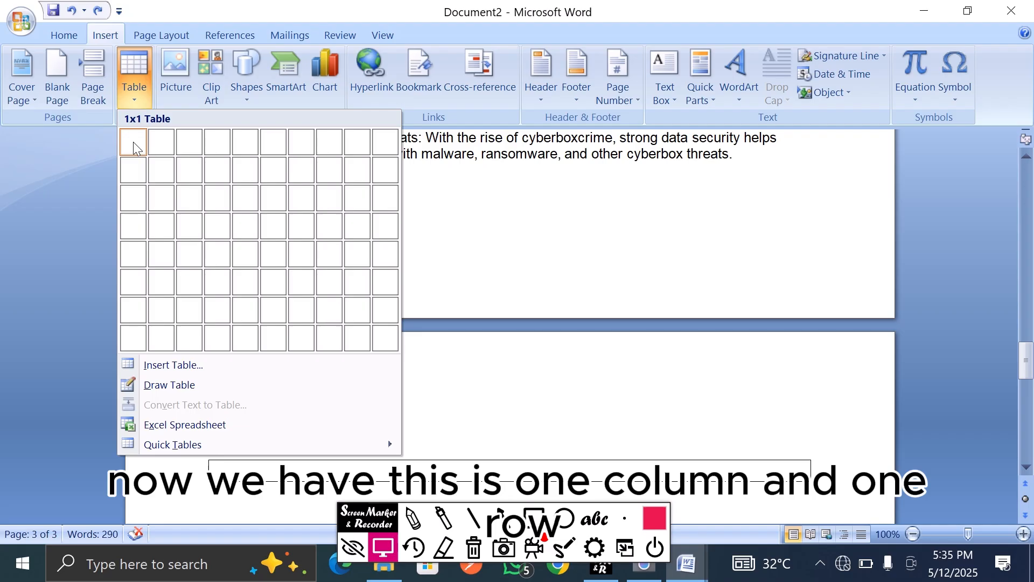
{"action": "left_click", "coordinate": [245, 265]}
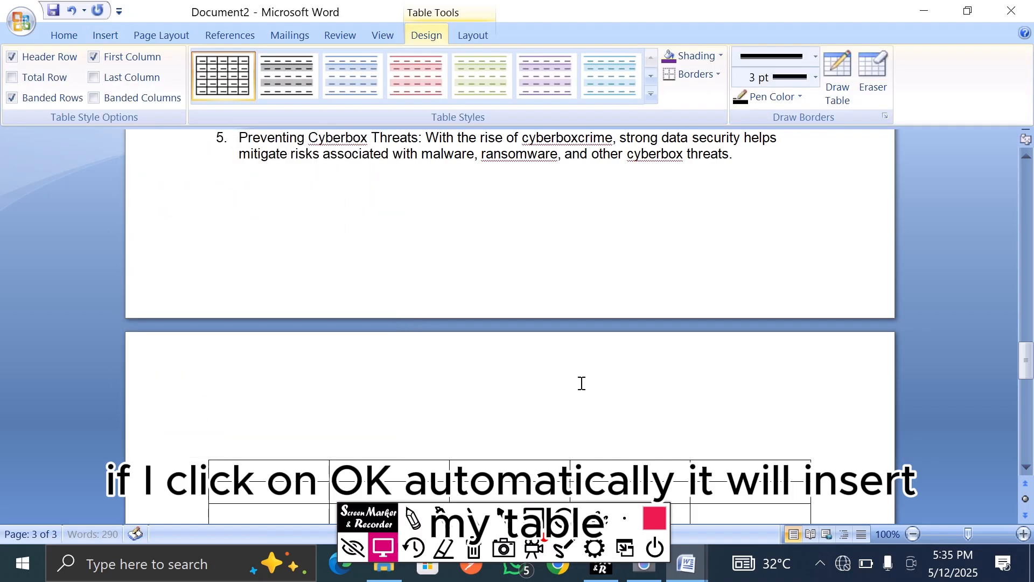
- Try the light blue banded table style on the 5x5 table, and return it to the plain grid style
{"action": "scroll", "coordinate": [717, 377], "scroll_direction": "down", "scroll_amount": 5}
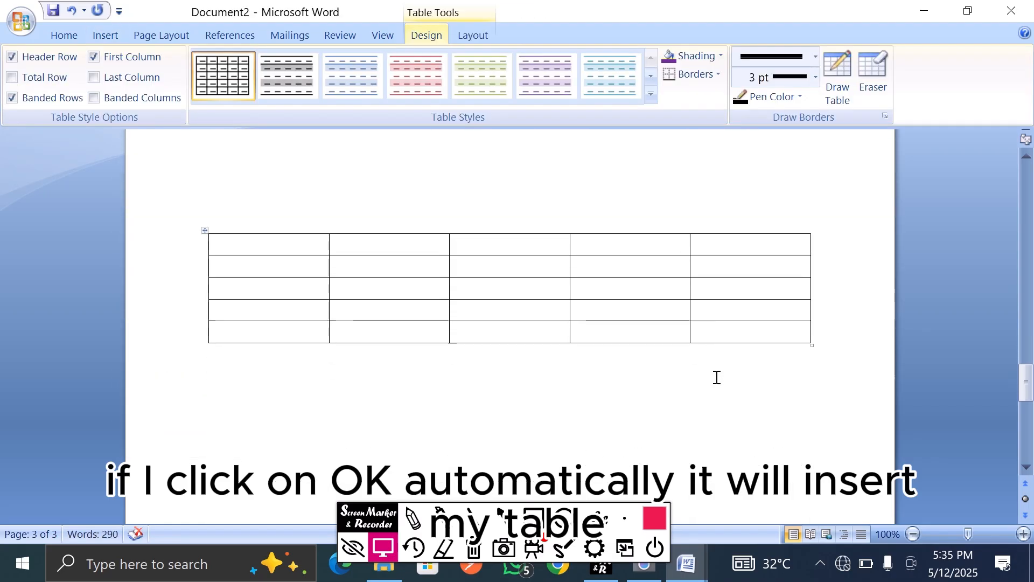
{"action": "scroll", "coordinate": [717, 377], "scroll_direction": "down", "scroll_amount": 1}
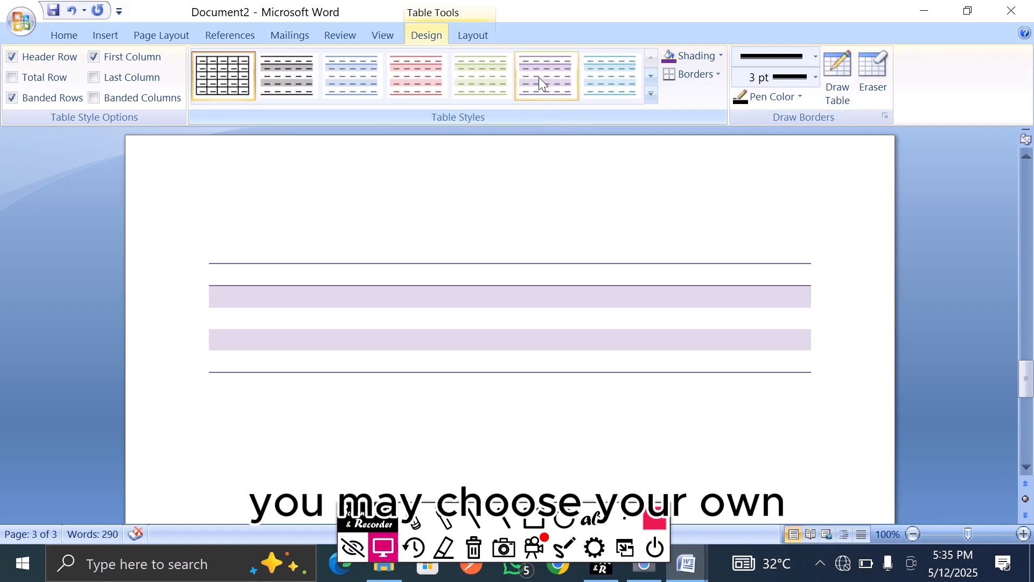
{"action": "left_click", "coordinate": [601, 73]}
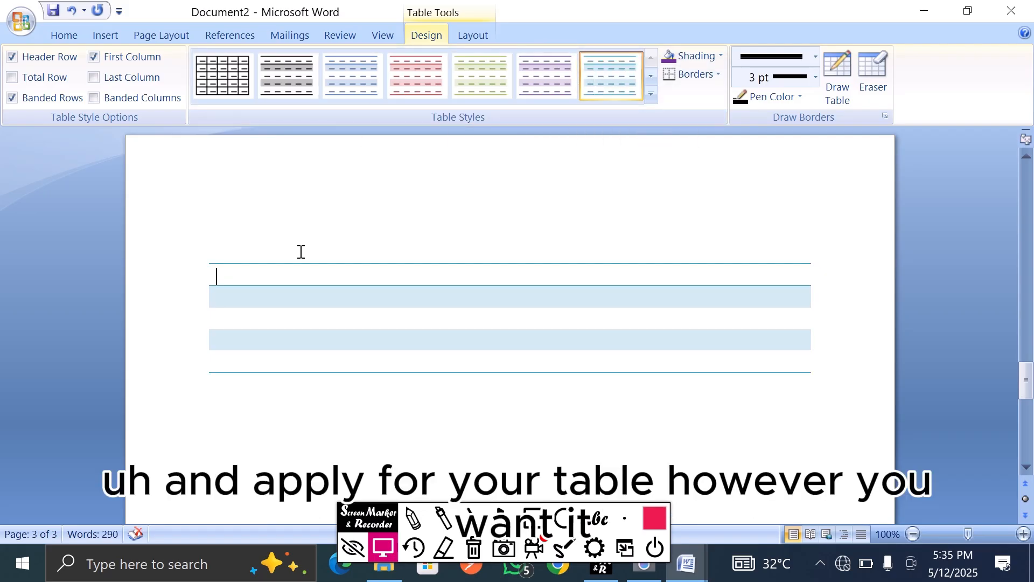
{"action": "left_click", "coordinate": [219, 81]}
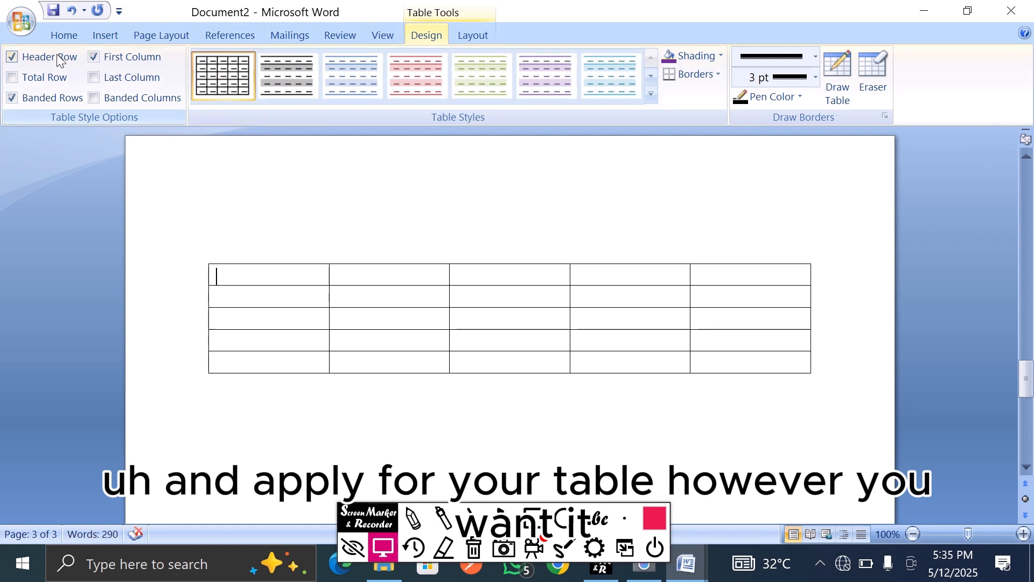
- Try inserting a table of 6 columns and 3 rows inside the first cell of the existing table, and undo it
{"action": "left_click", "coordinate": [108, 34]}
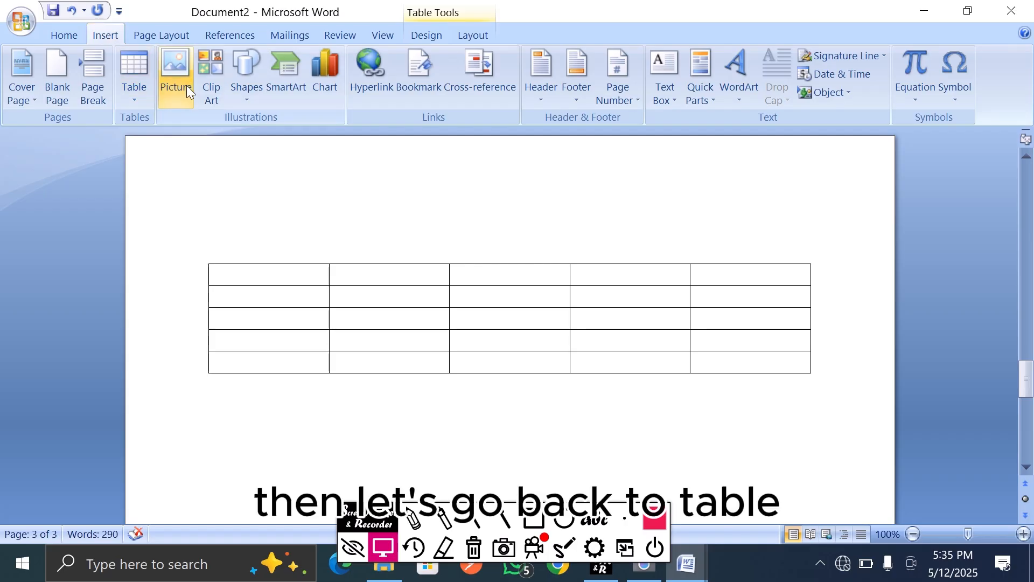
{"action": "left_click", "coordinate": [132, 102]}
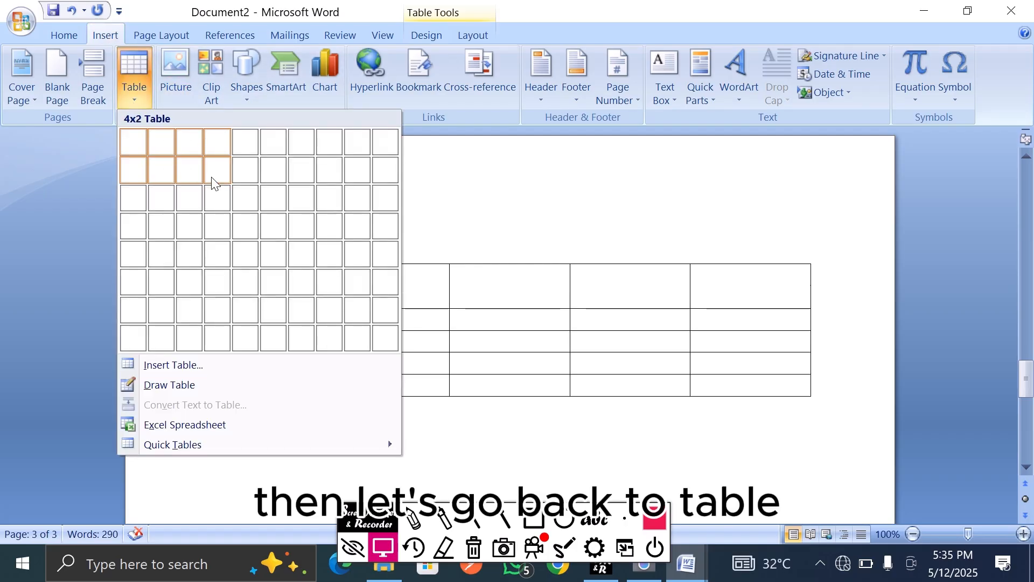
{"action": "left_click", "coordinate": [188, 367]}
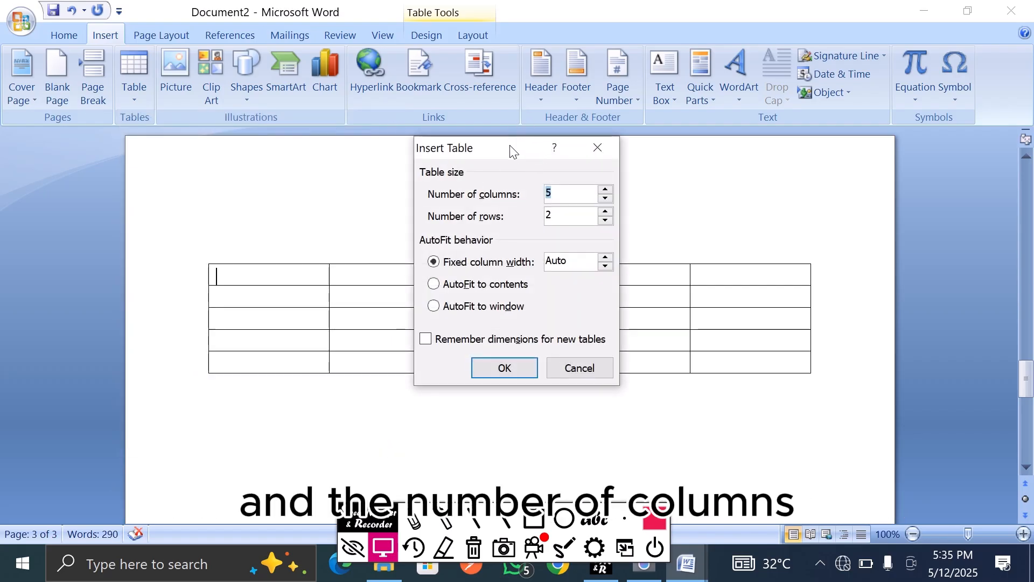
{"action": "left_click_drag", "start_coordinate": [514, 151], "coordinate": [589, 170]}
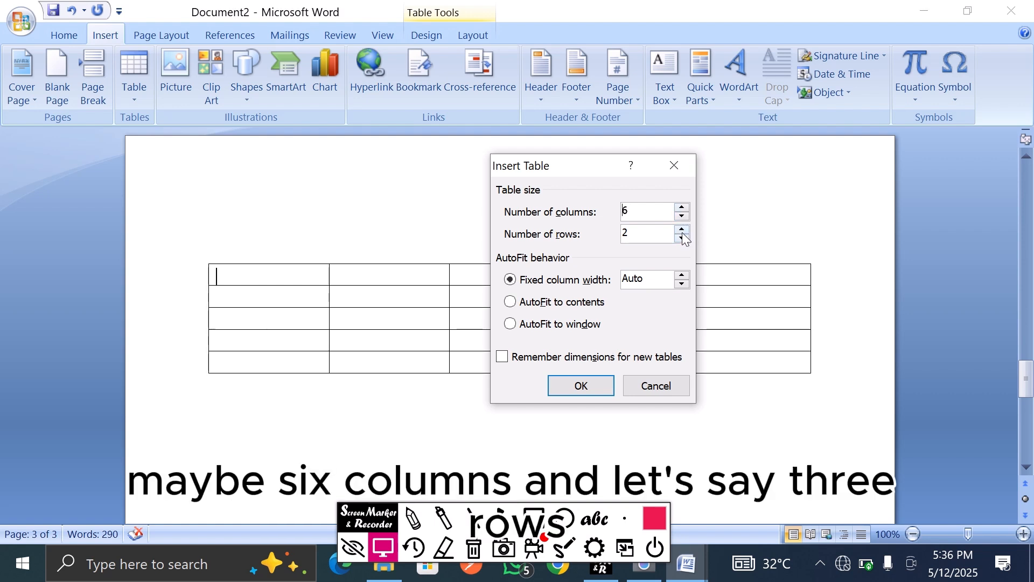
{"action": "left_click", "coordinate": [681, 231]}
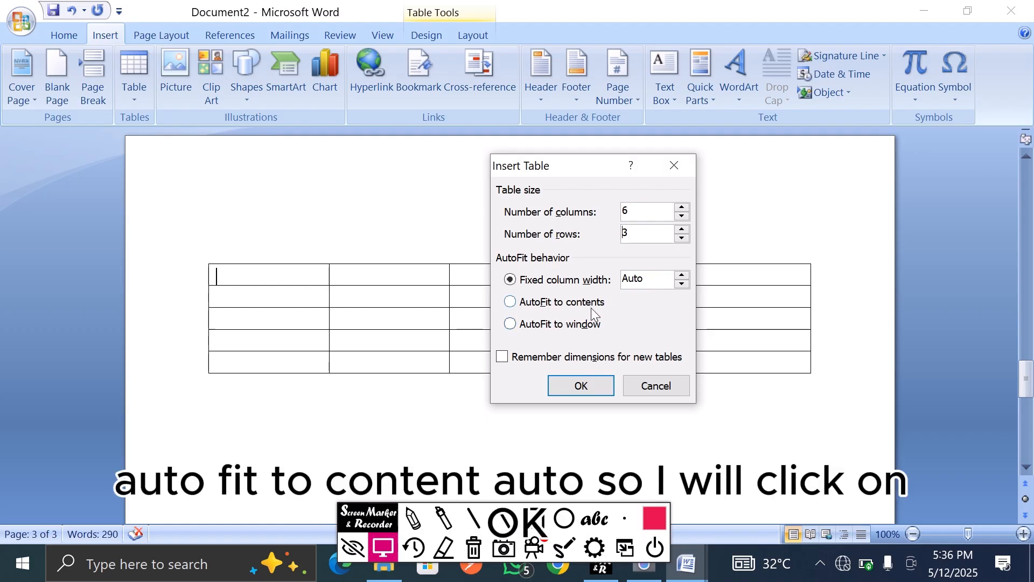
{"action": "left_click", "coordinate": [586, 385]}
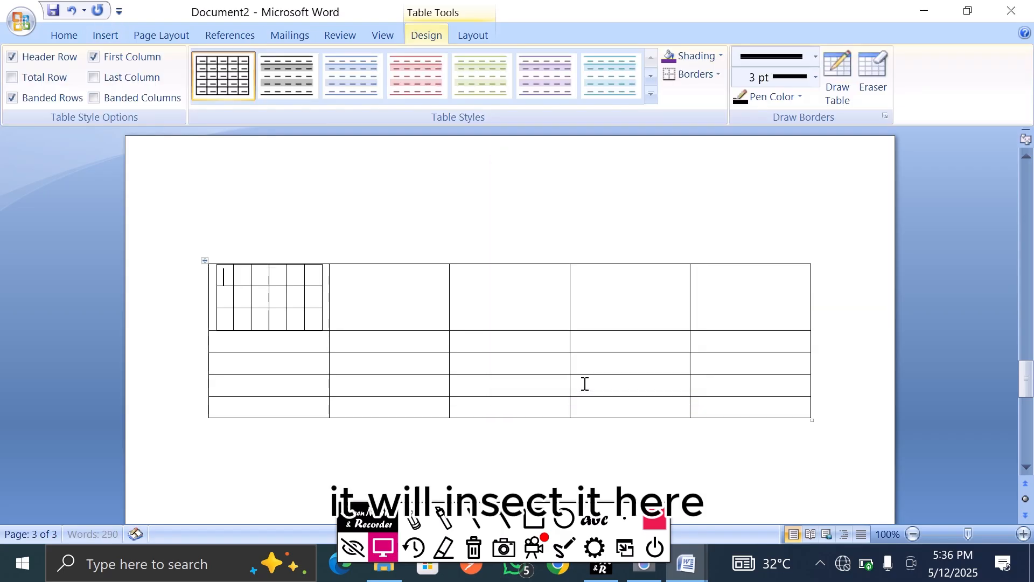
{"action": "key", "text": "ctrl+z"}
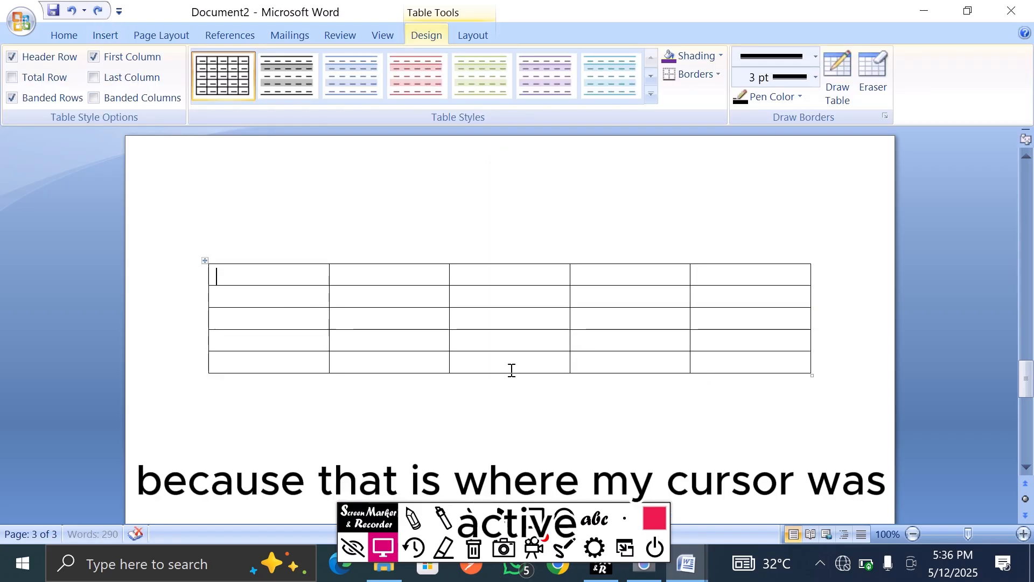
- Insert a separate table of 6 columns and 3 rows with automatic fixed column width below the 5x5 table
{"action": "left_click", "coordinate": [550, 392]}
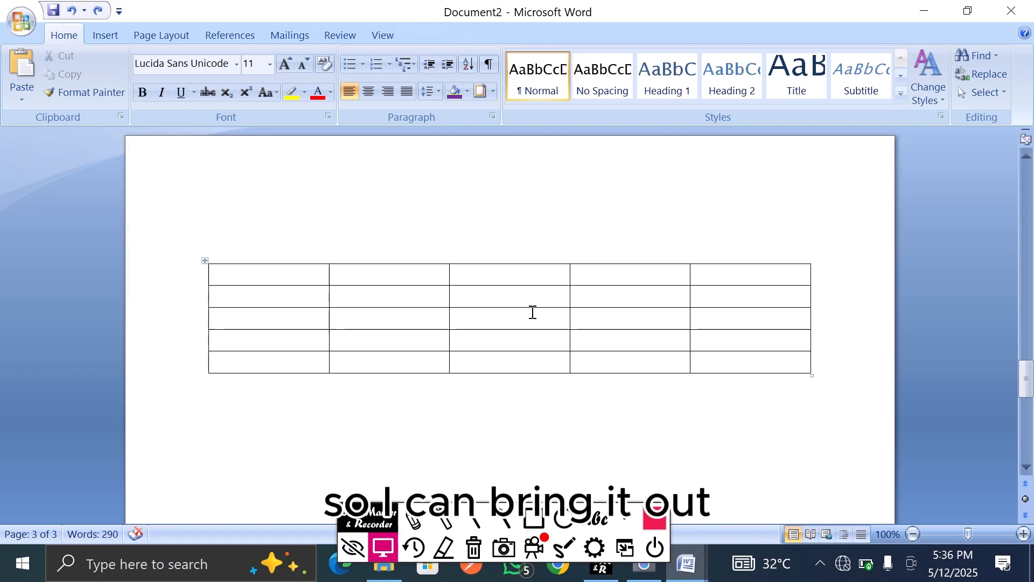
{"action": "left_click", "coordinate": [110, 32]}
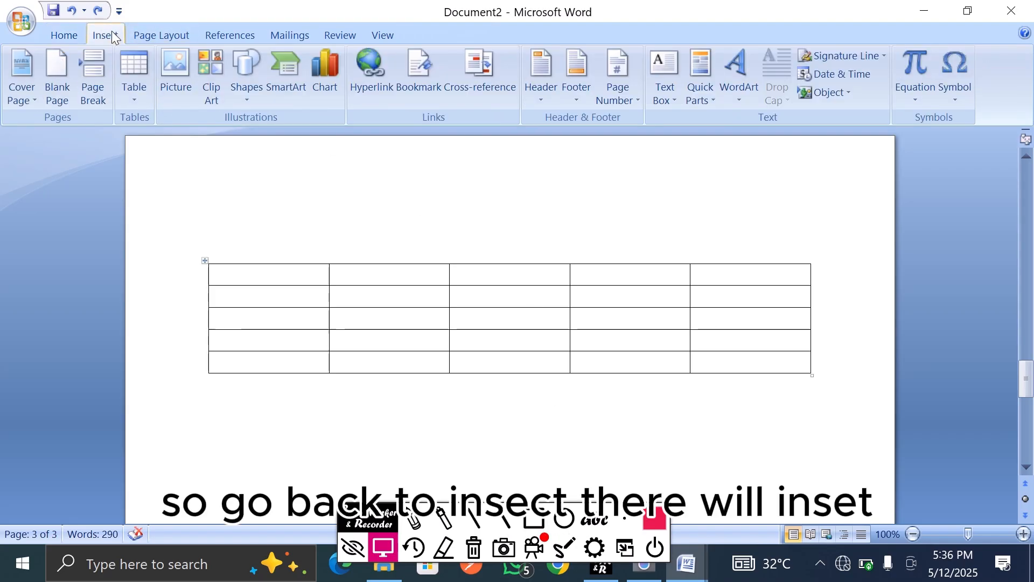
{"action": "left_click", "coordinate": [138, 96]}
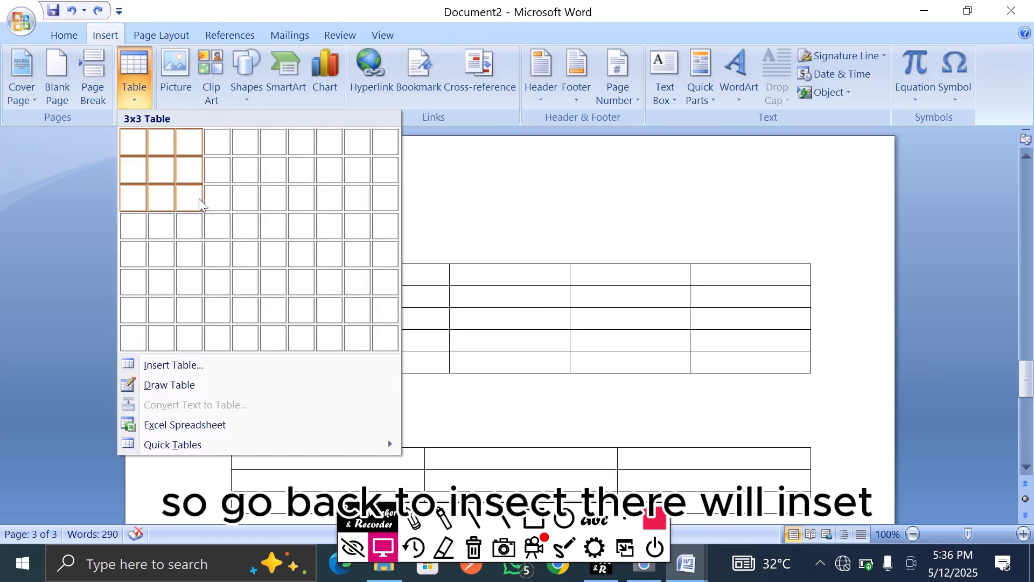
{"action": "left_click", "coordinate": [172, 366]}
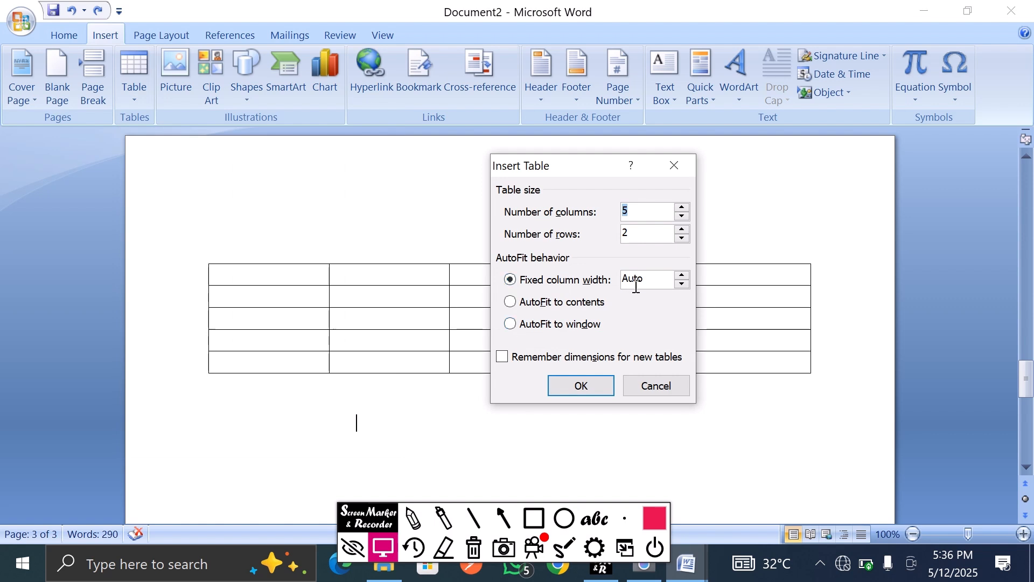
{"action": "left_click", "coordinate": [682, 207]}
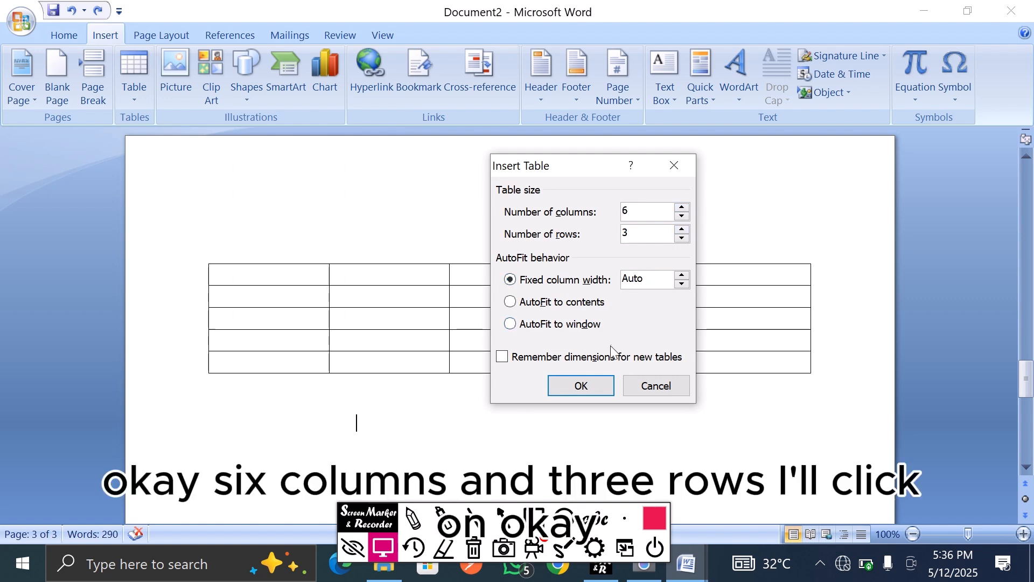
{"action": "left_click", "coordinate": [581, 385]}
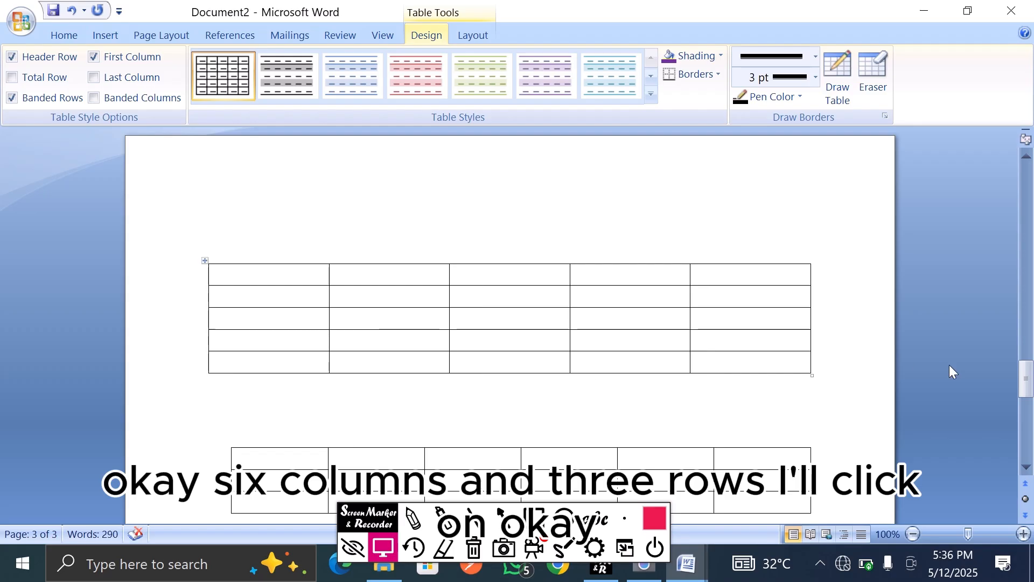
{"action": "left_click_drag", "start_coordinate": [1027, 375], "coordinate": [1031, 390]}
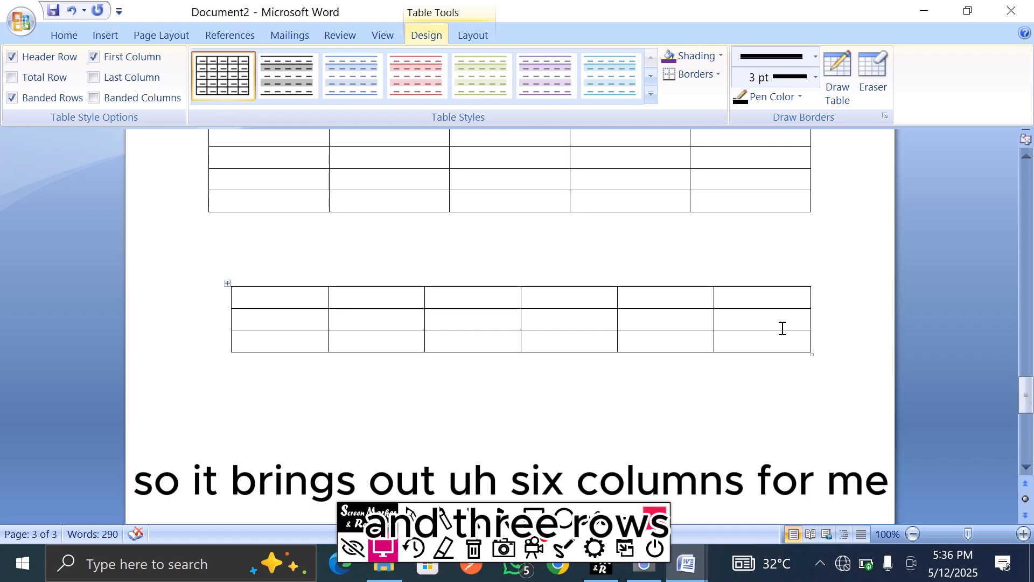
{"action": "left_click_drag", "start_coordinate": [288, 317], "coordinate": [288, 360]}
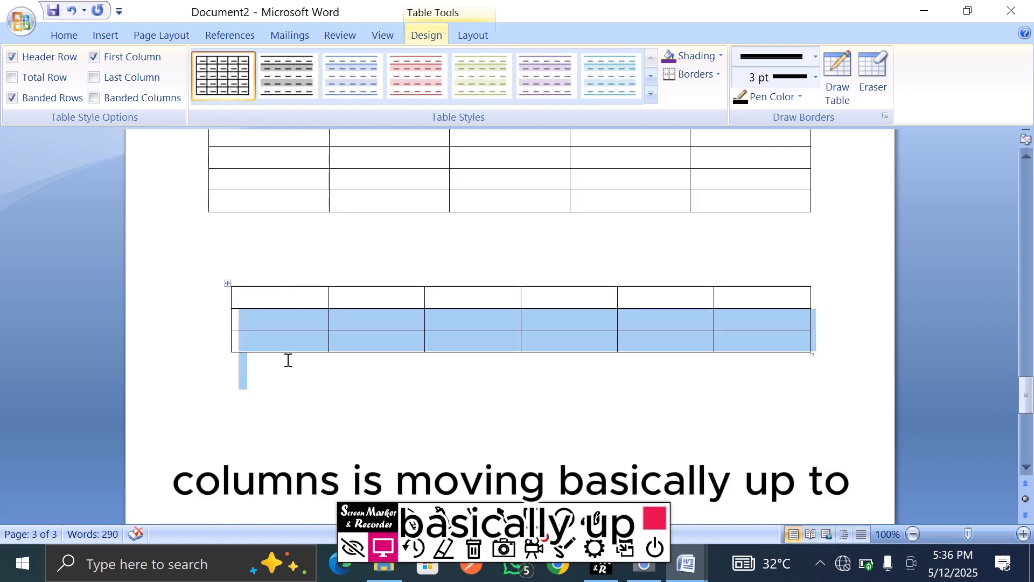
{"action": "left_click", "coordinate": [276, 279]}
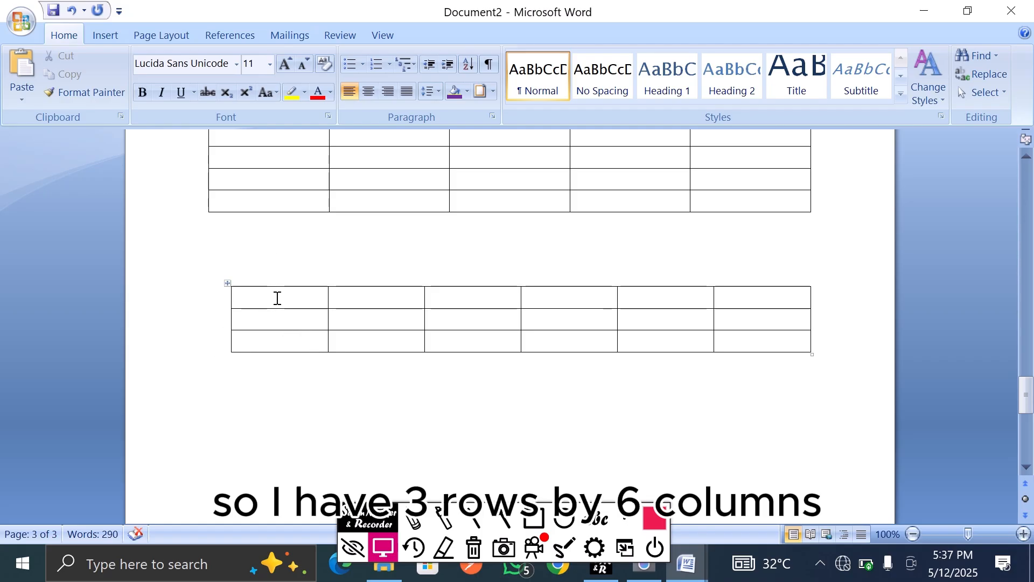
- Try drawing an extra cell with Draw Table against the outer right edge of the 6-column table
{"action": "left_click", "coordinate": [371, 257]}
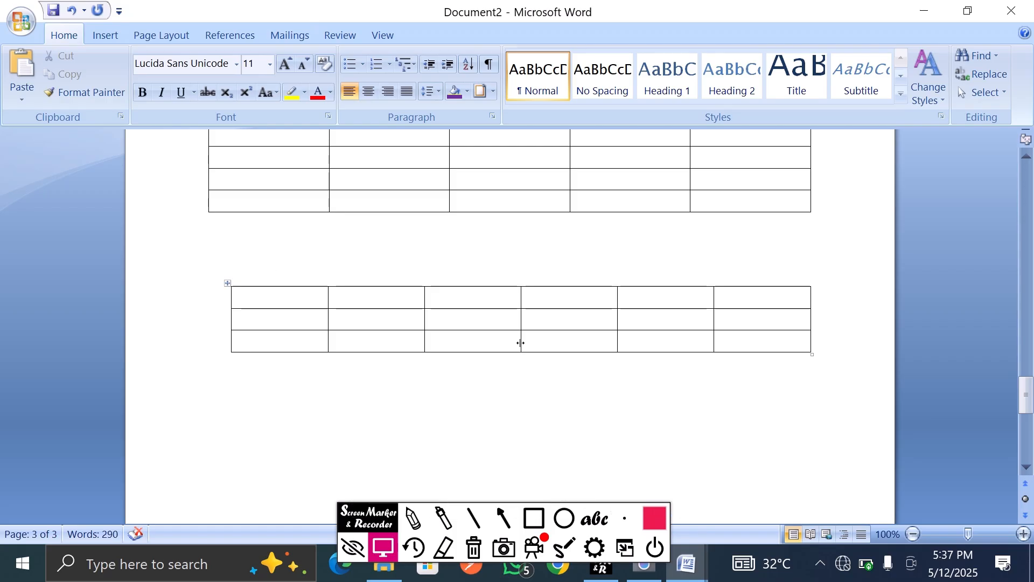
{"action": "left_click", "coordinate": [108, 36]}
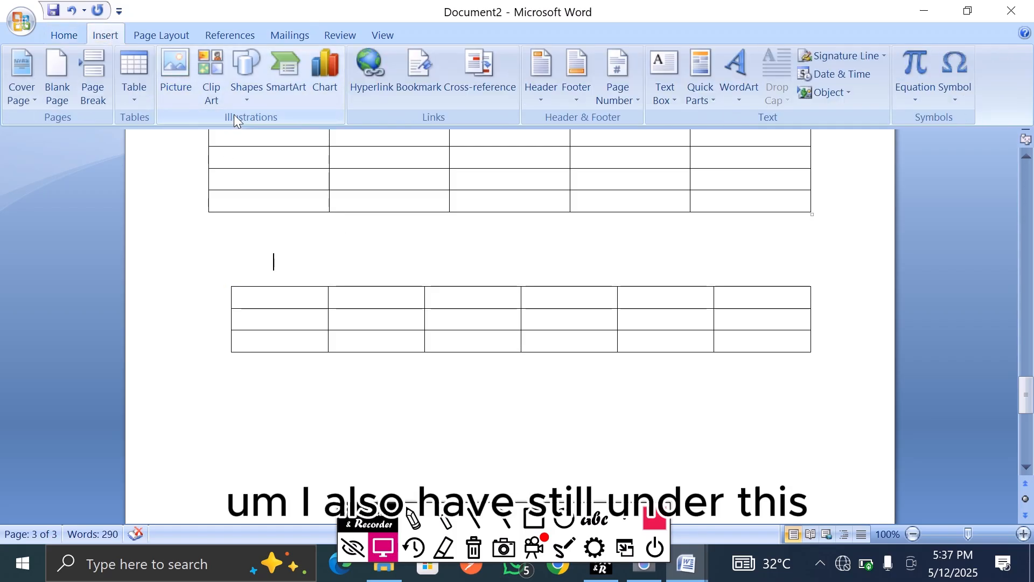
{"action": "left_click", "coordinate": [135, 96]}
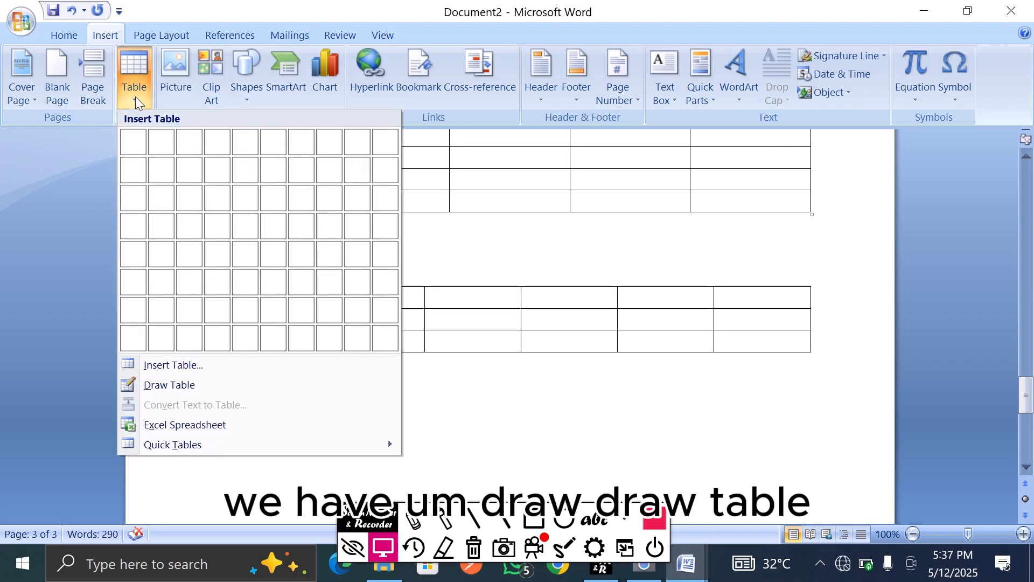
{"action": "left_click", "coordinate": [177, 385]}
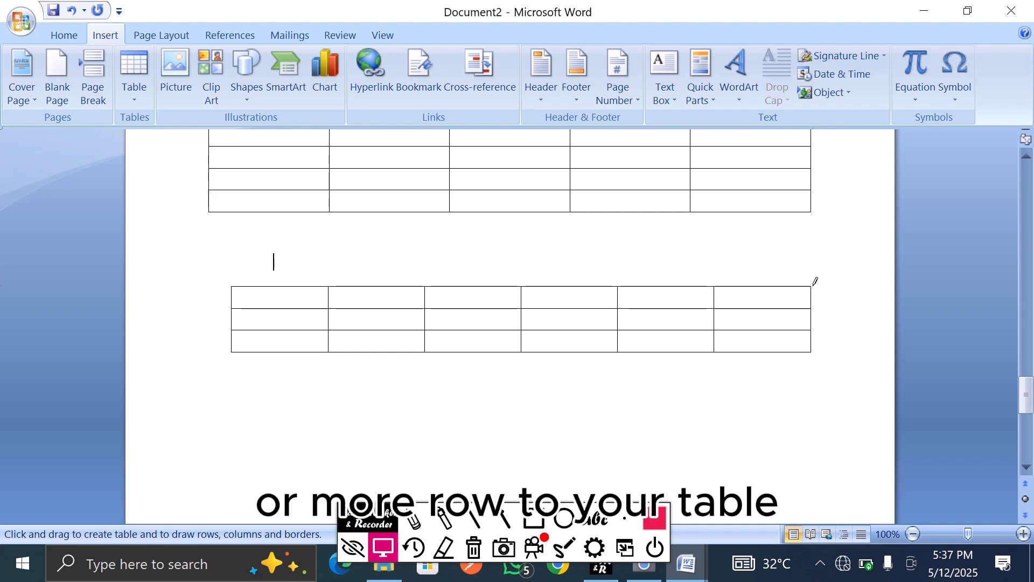
{"action": "mouse_move", "coordinate": [813, 281]}
{"action": "left_mouse_down"}
{"action": "mouse_move", "coordinate": [840, 302]}
{"action": "mouse_move", "coordinate": [850, 347]}
{"action": "left_mouse_up"}
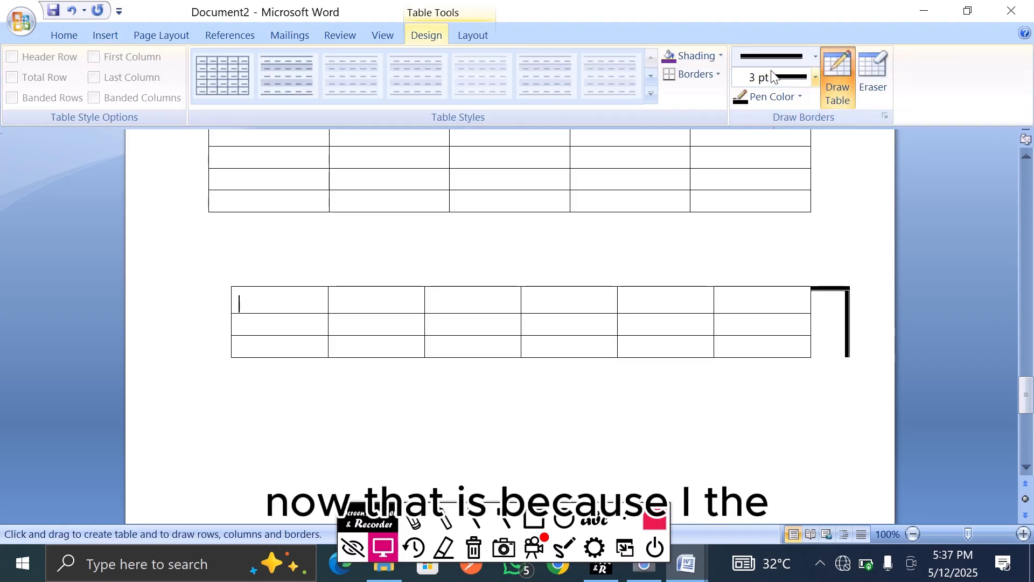
- Set the table pen to a thin single ½ pt line, try it on a cell left of the 6-column table, and undo the drawn cells
{"action": "left_click", "coordinate": [815, 59]}
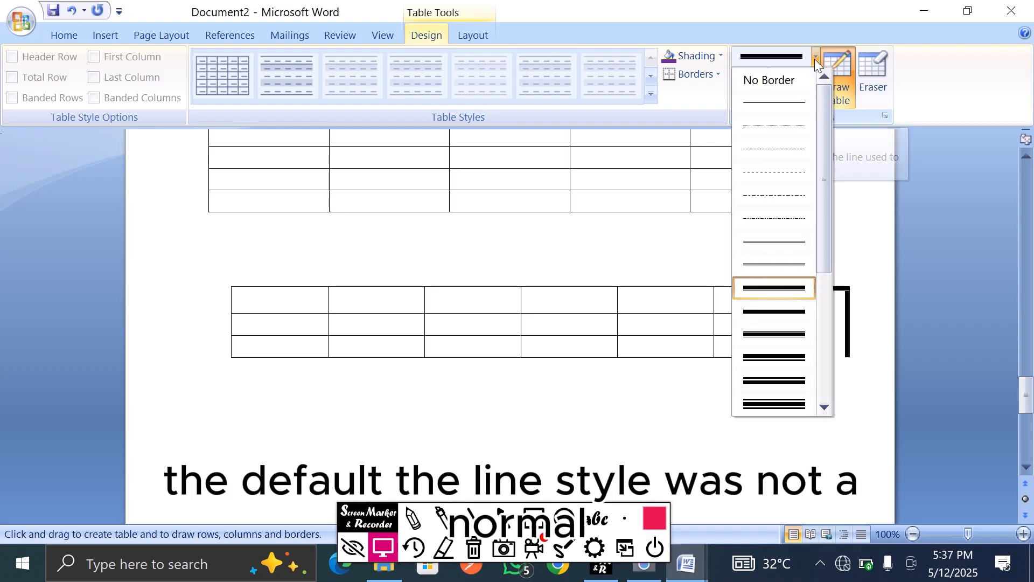
{"action": "left_click", "coordinate": [775, 104]}
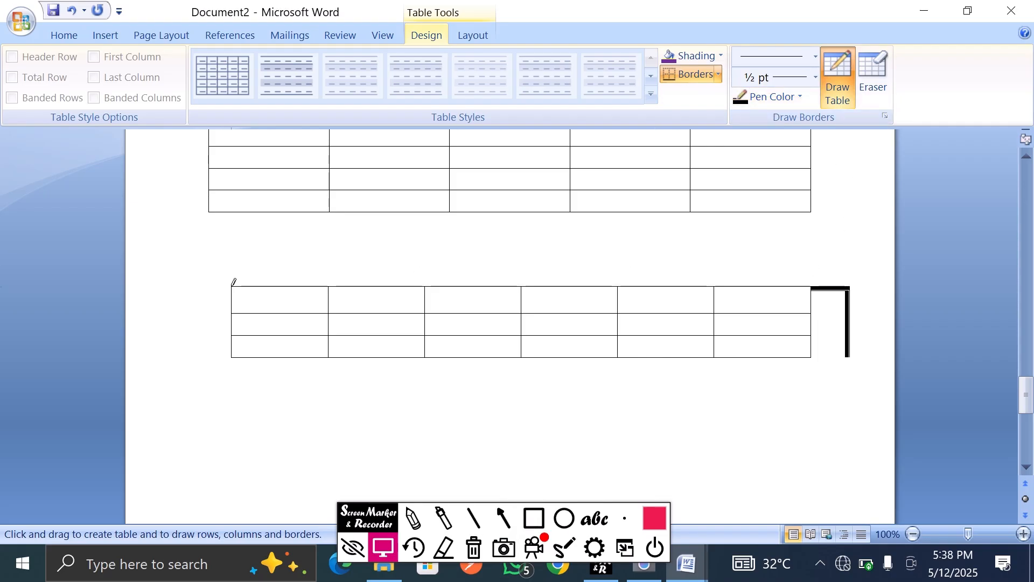
{"action": "mouse_move", "coordinate": [232, 286]}
{"action": "left_mouse_down"}
{"action": "mouse_move", "coordinate": [179, 289]}
{"action": "mouse_move", "coordinate": [181, 355]}
{"action": "left_mouse_up"}
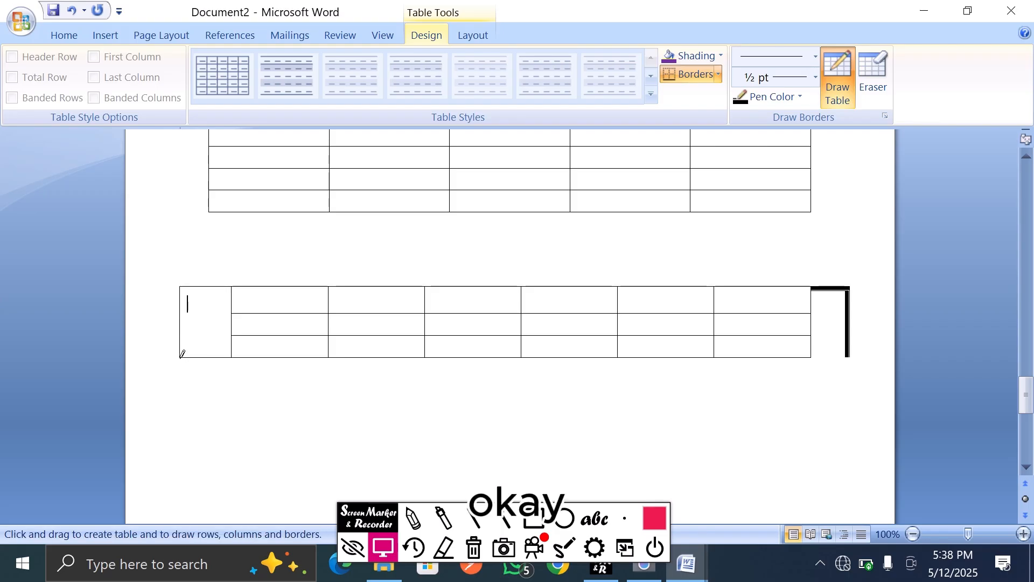
{"action": "key", "text": "ctrl+z"}
{"action": "key", "text": "ctrl+z"}
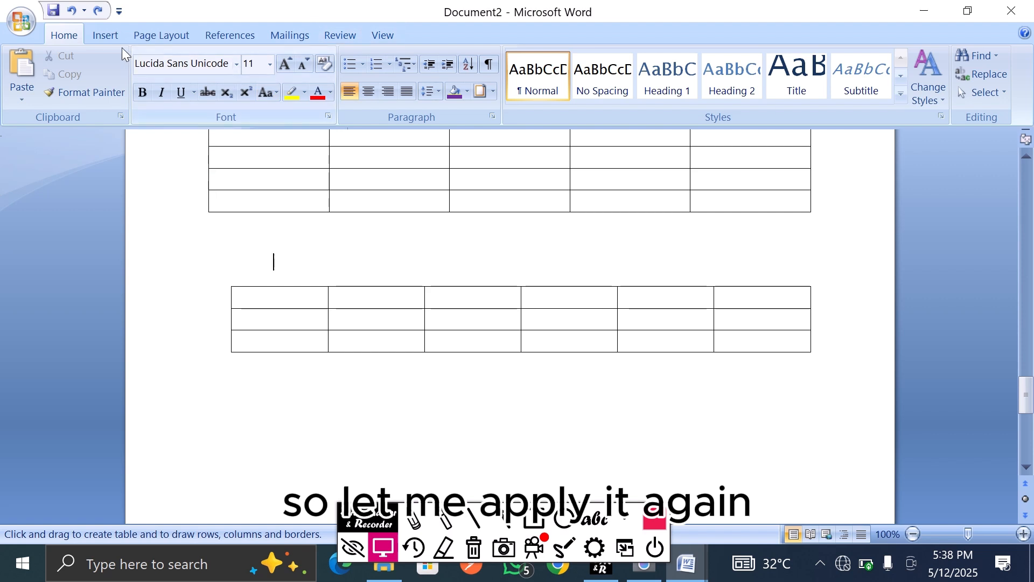
- Draw three extra cells with Draw Table along the right edge of the 6x3 table, one per row, to form a seventh column
{"action": "left_click", "coordinate": [105, 34]}
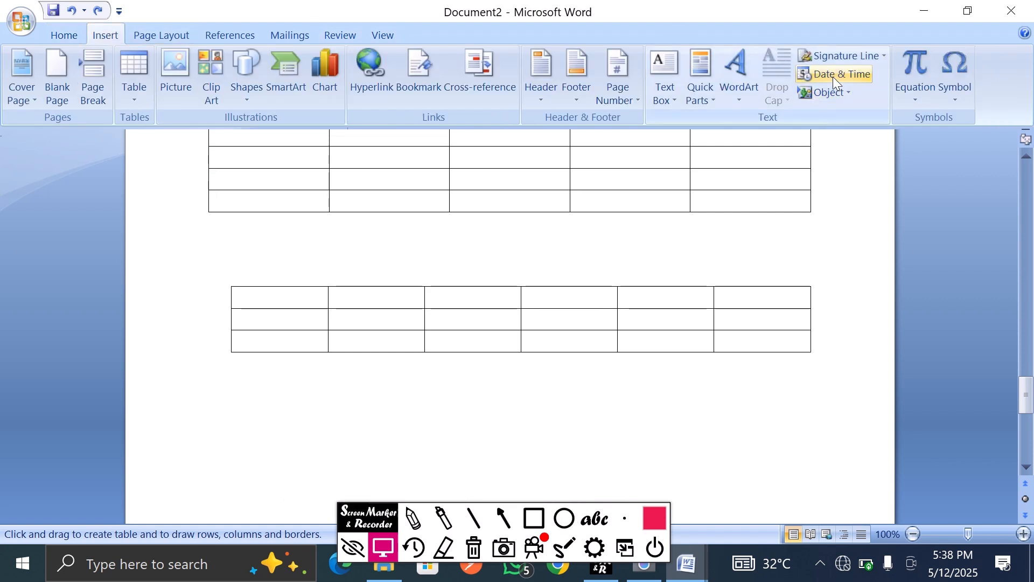
{"action": "left_click", "coordinate": [138, 102]}
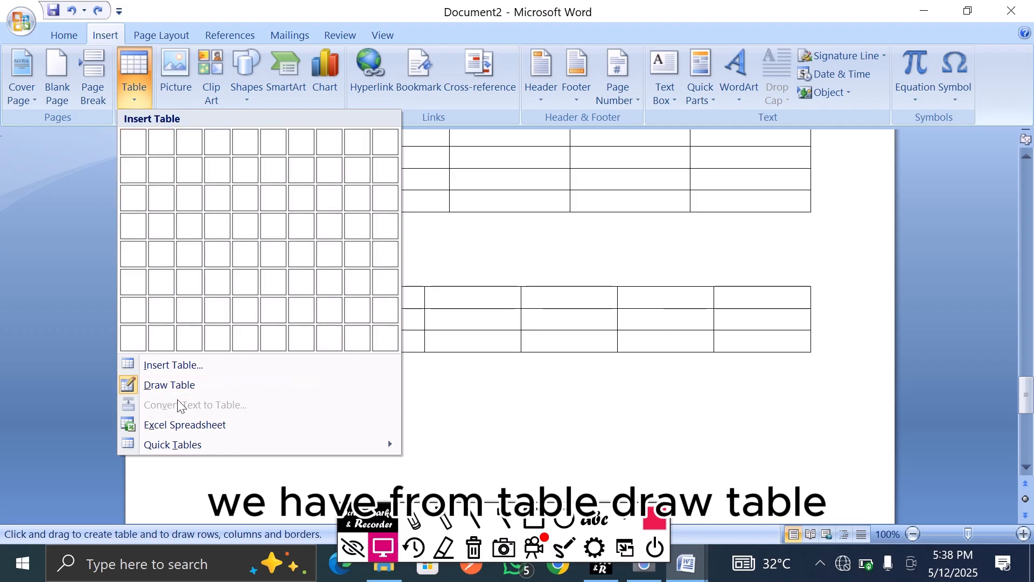
{"action": "left_click", "coordinate": [163, 383]}
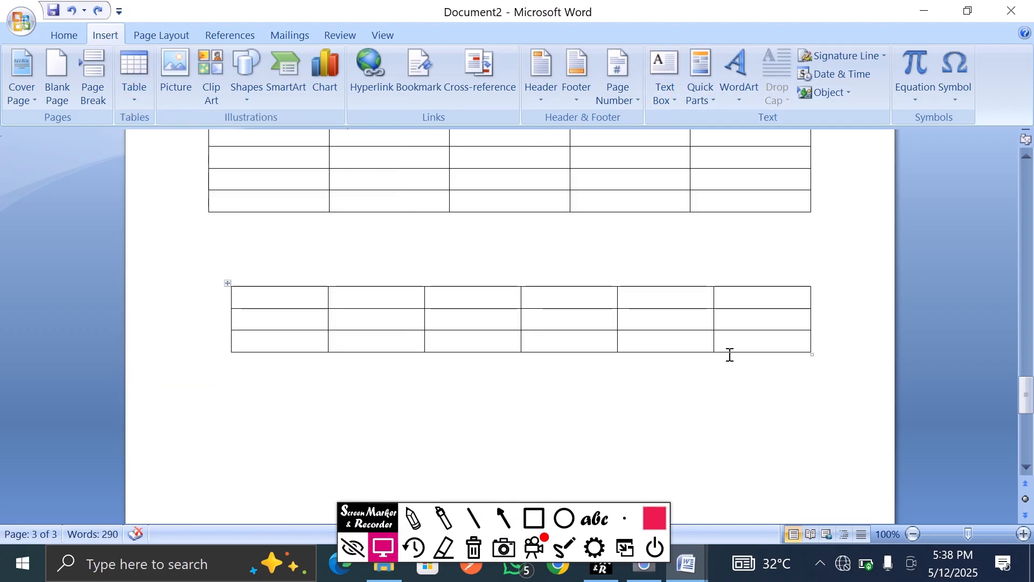
{"action": "left_click", "coordinate": [138, 99]}
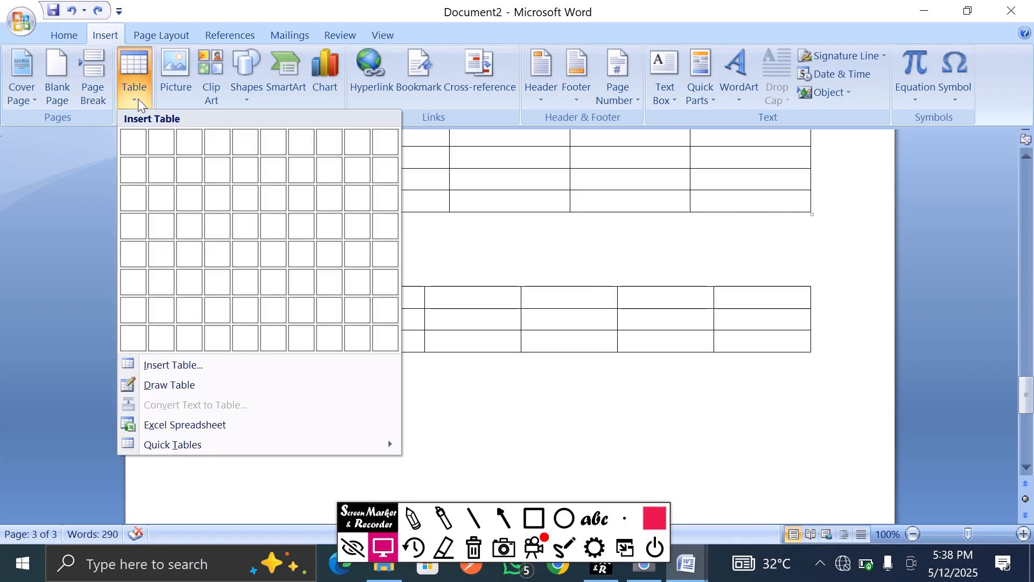
{"action": "left_click", "coordinate": [156, 379]}
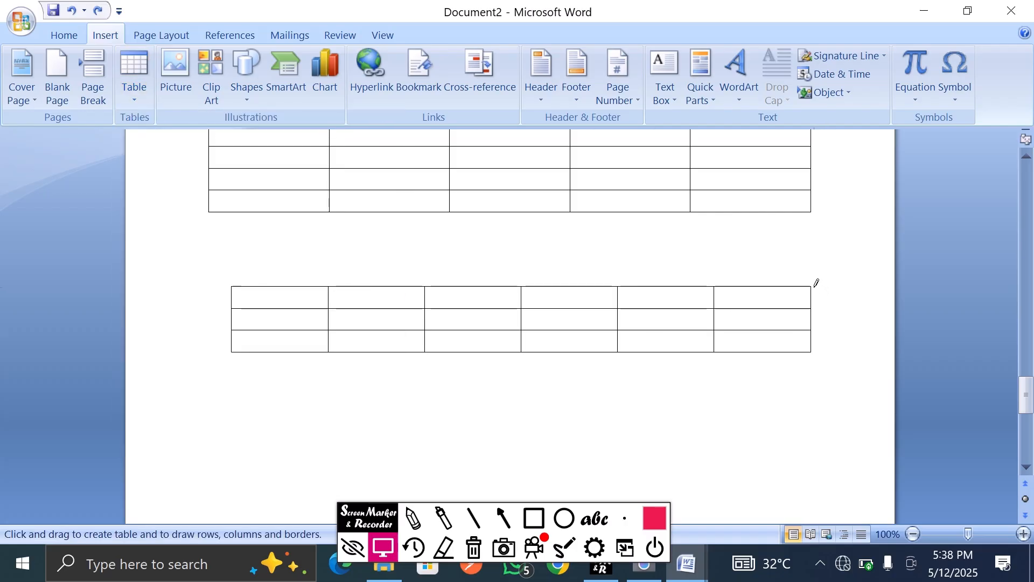
{"action": "mouse_move", "coordinate": [813, 282]}
{"action": "left_mouse_down"}
{"action": "mouse_move", "coordinate": [854, 286]}
{"action": "mouse_move", "coordinate": [854, 305]}
{"action": "mouse_move", "coordinate": [868, 306]}
{"action": "left_mouse_up"}
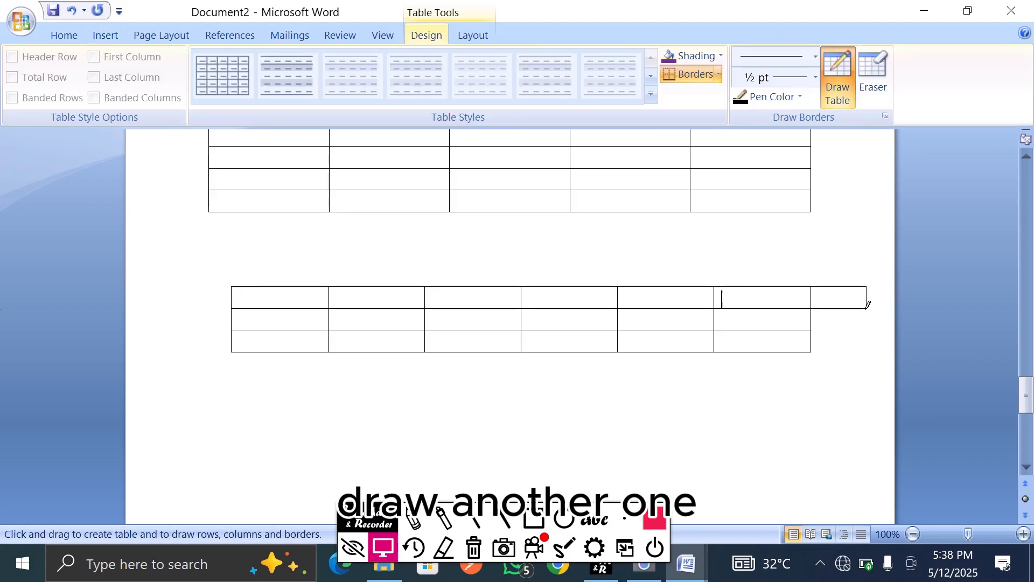
{"action": "mouse_move", "coordinate": [867, 309]}
{"action": "left_mouse_down"}
{"action": "mouse_move", "coordinate": [865, 331]}
{"action": "mouse_move", "coordinate": [854, 335]}
{"action": "mouse_move", "coordinate": [810, 325]}
{"action": "left_mouse_up"}
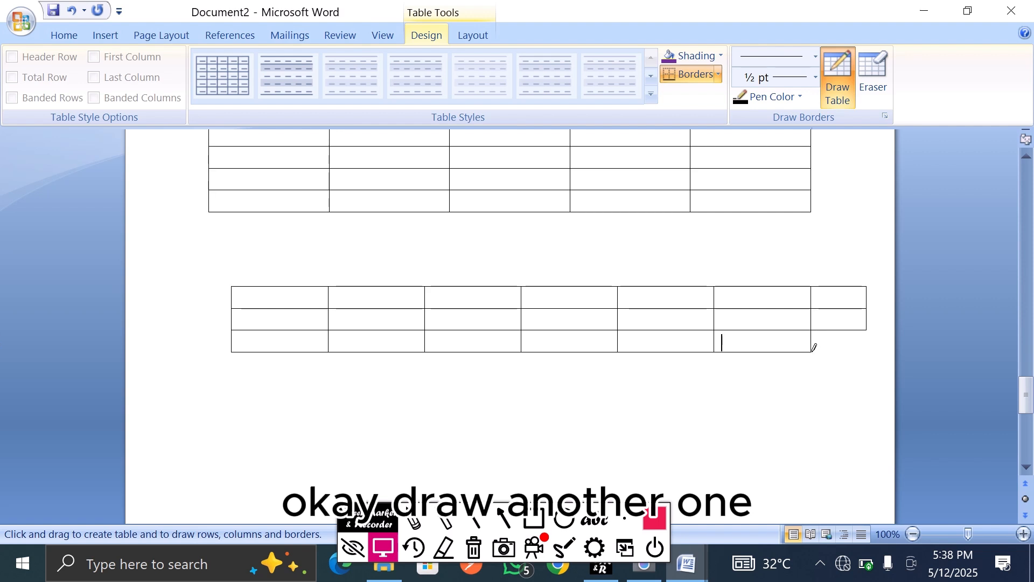
{"action": "mouse_move", "coordinate": [812, 349]}
{"action": "left_mouse_down"}
{"action": "mouse_move", "coordinate": [853, 348]}
{"action": "mouse_move", "coordinate": [866, 327]}
{"action": "left_mouse_up"}
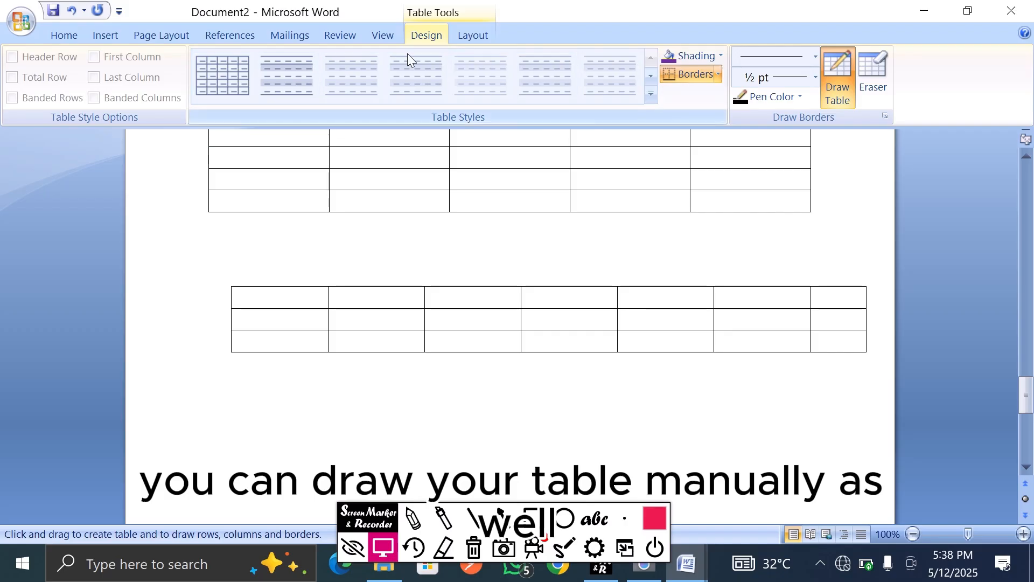
- Insert an embedded Excel spreadsheet below the hand-extended table, and close the Excel sign-in window
{"action": "left_click", "coordinate": [108, 36]}
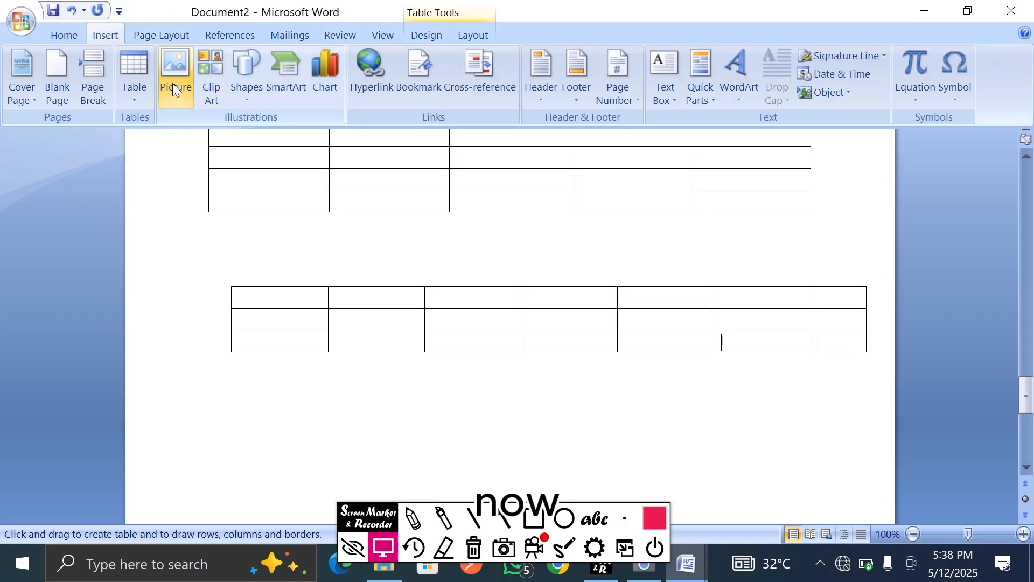
{"action": "left_click", "coordinate": [139, 102]}
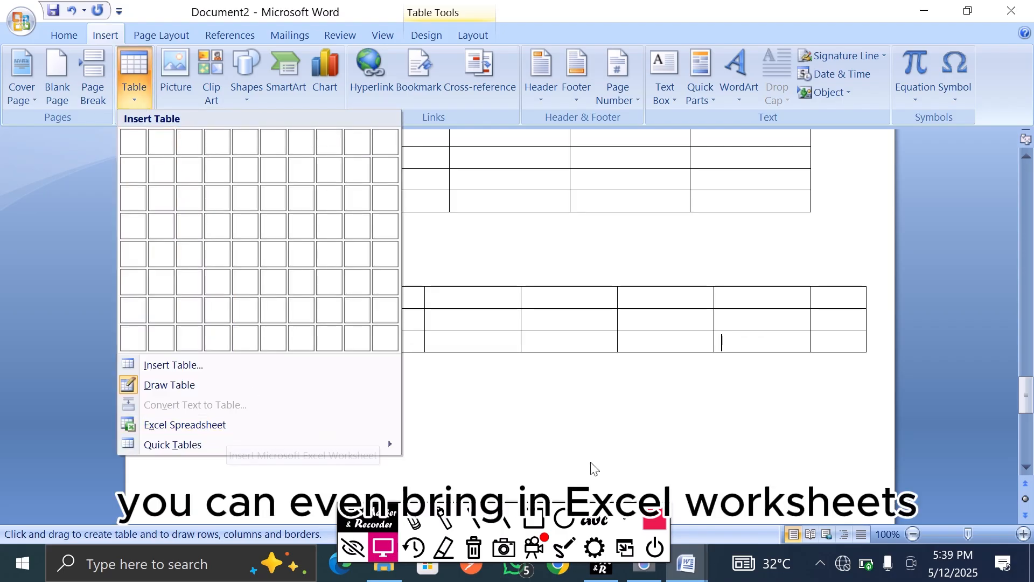
{"action": "left_click", "coordinate": [719, 444]}
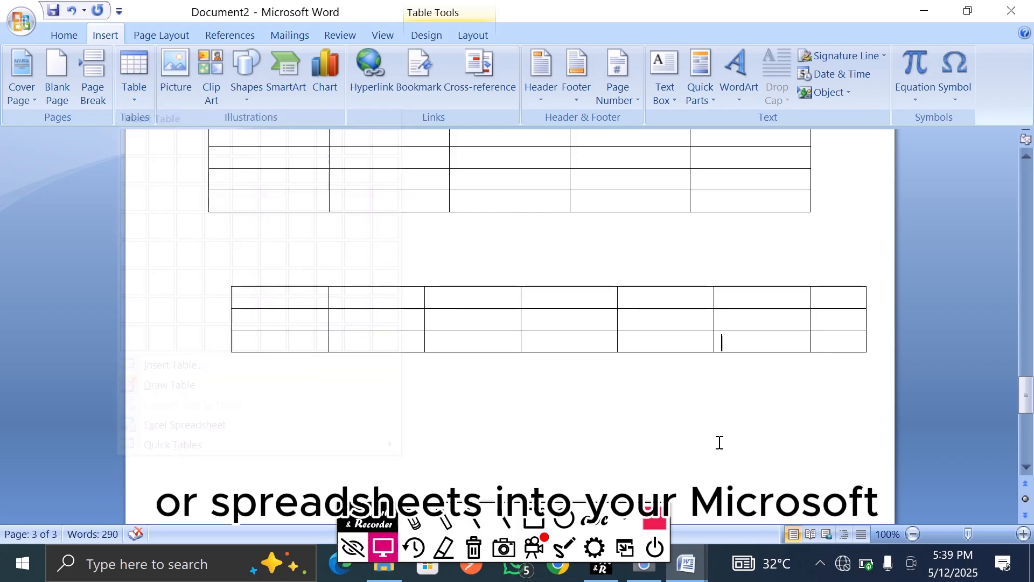
{"action": "left_click", "coordinate": [876, 349]}
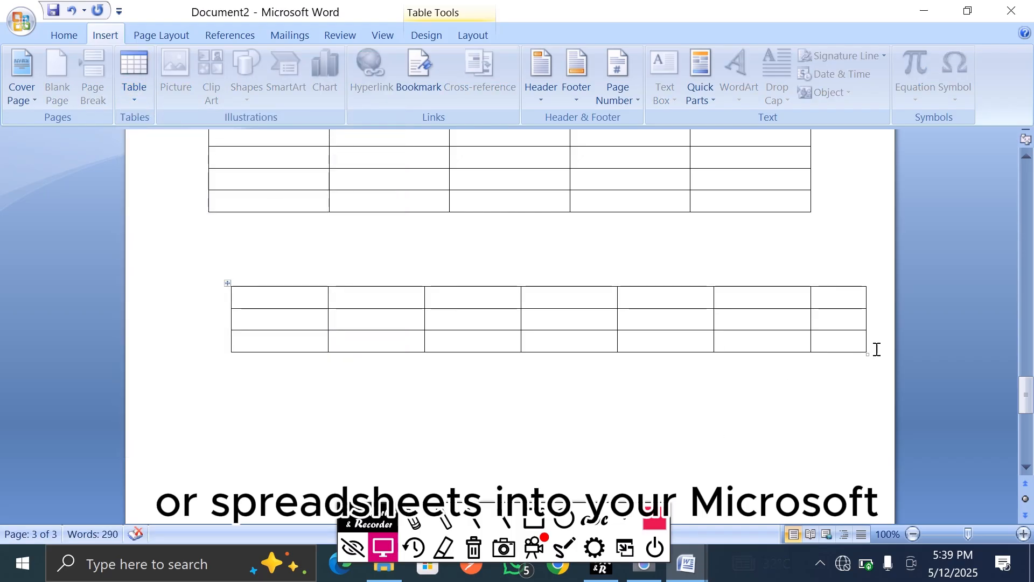
{"action": "key", "text": "Return"}
{"action": "key", "text": "ctrl+z"}
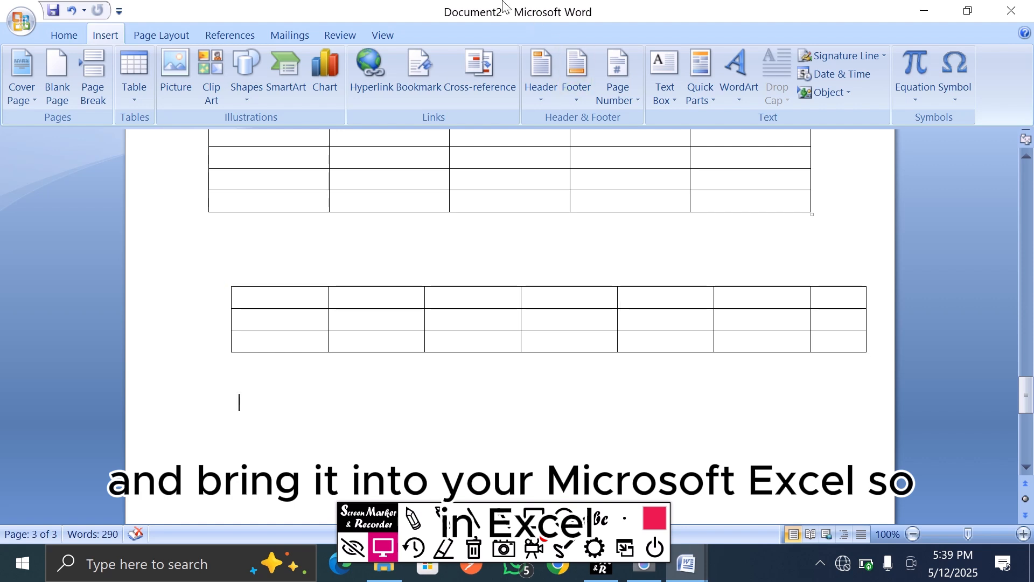
{"action": "left_click", "coordinate": [132, 101]}
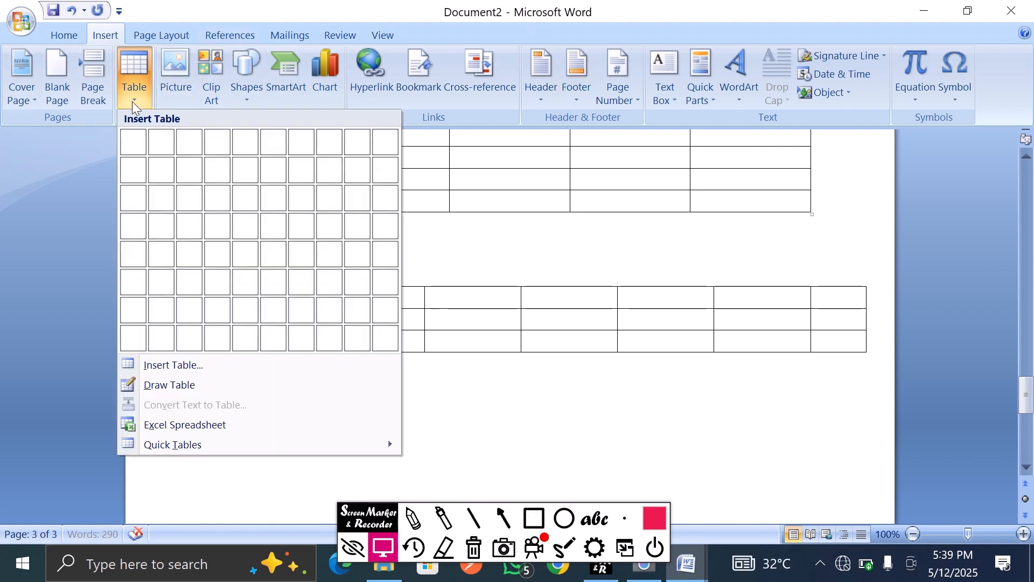
{"action": "left_click", "coordinate": [173, 426]}
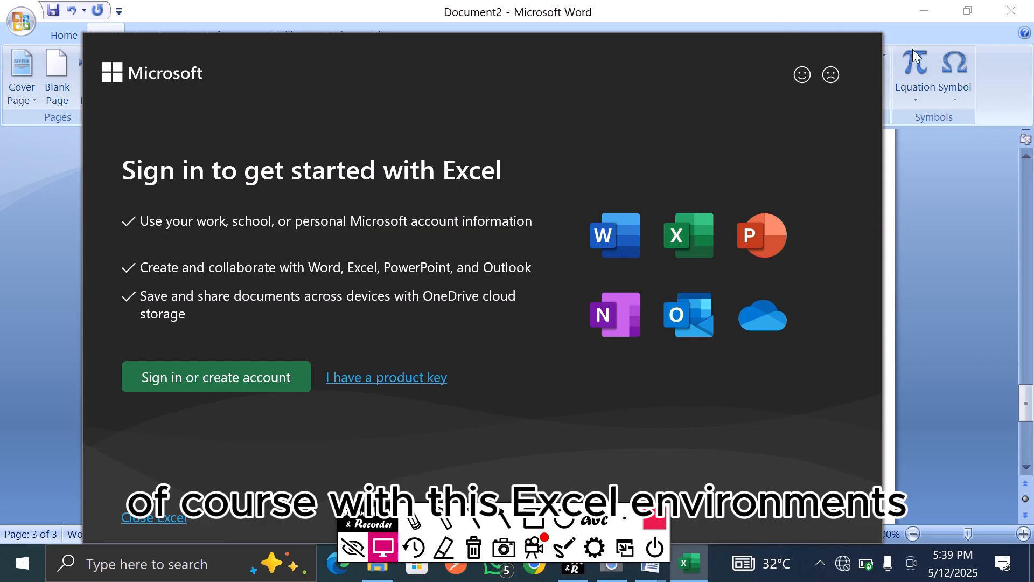
{"action": "left_click", "coordinate": [151, 519]}
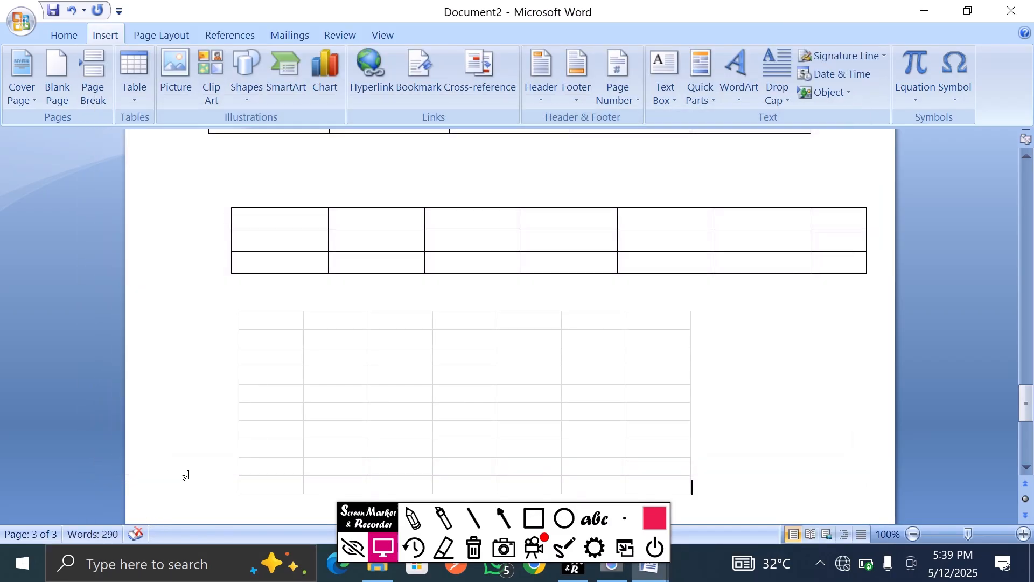
- Open the embedded worksheet in Excel for editing, select cell A1, and close Excel
{"action": "left_click", "coordinate": [273, 321]}
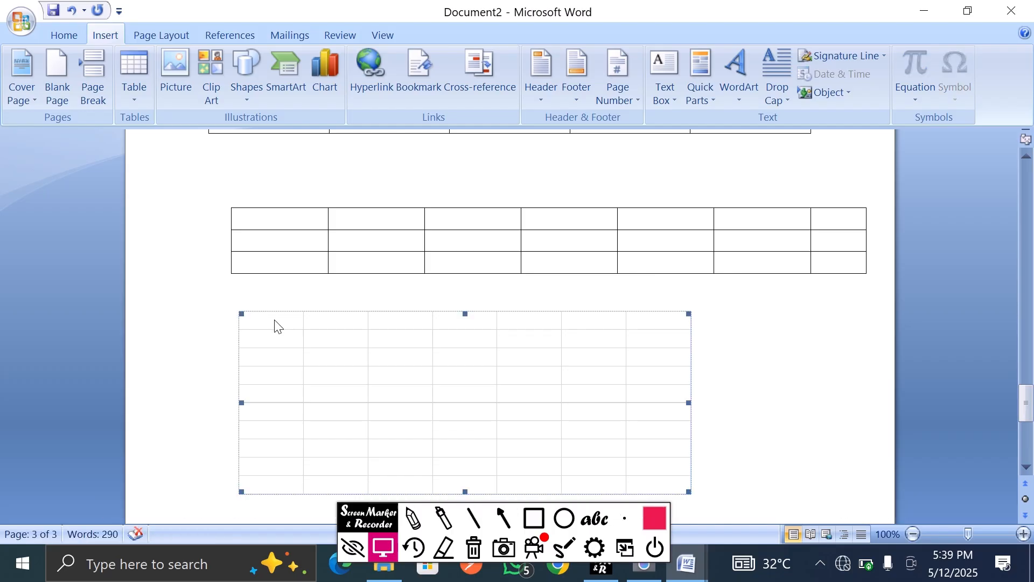
{"action": "double_click", "coordinate": [273, 324]}
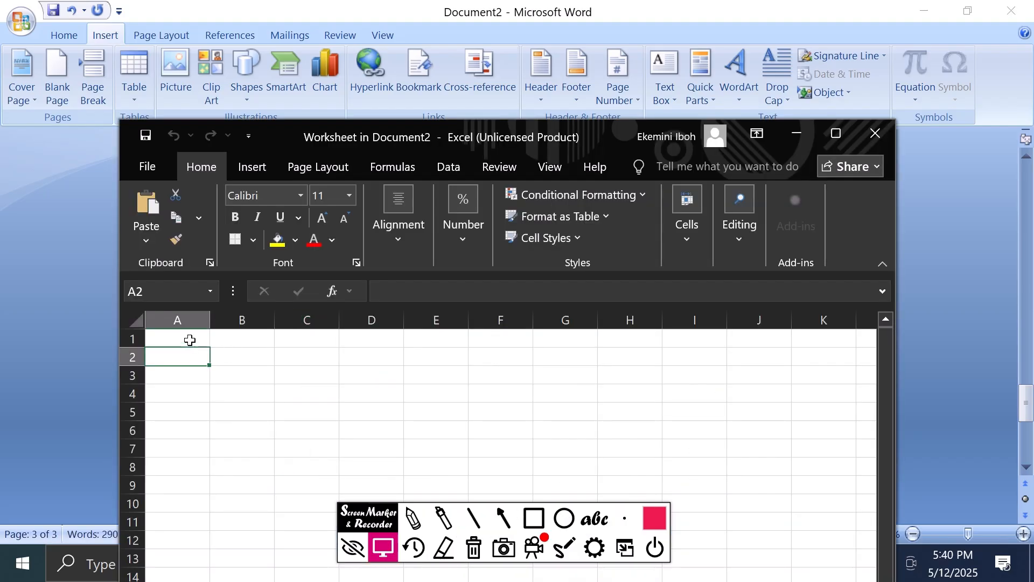
{"action": "left_click", "coordinate": [190, 340]}
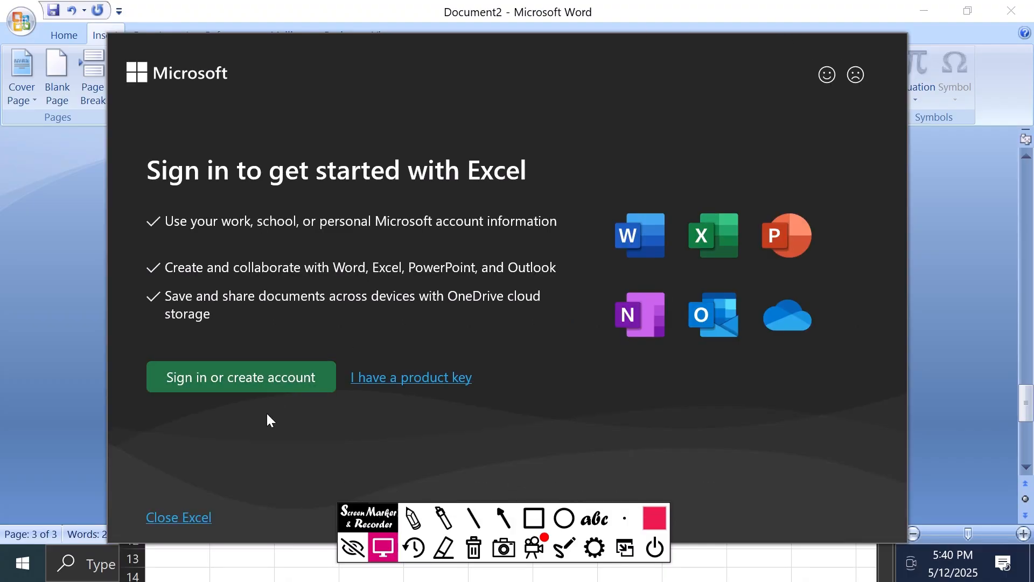
{"action": "left_click", "coordinate": [181, 519]}
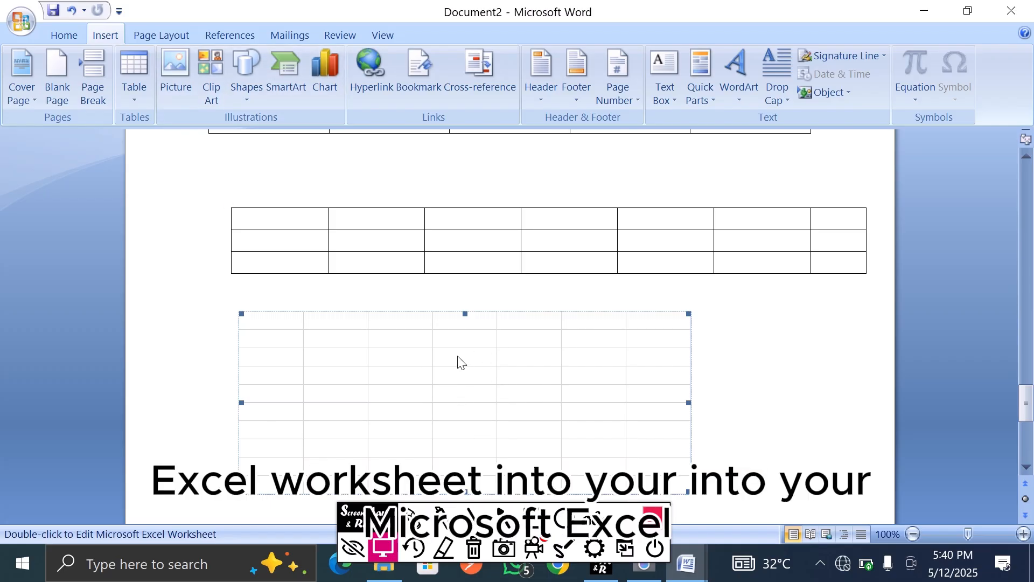
- Deselect the embedded worksheet and place the insertion point in the empty area below it
{"action": "left_click", "coordinate": [136, 98]}
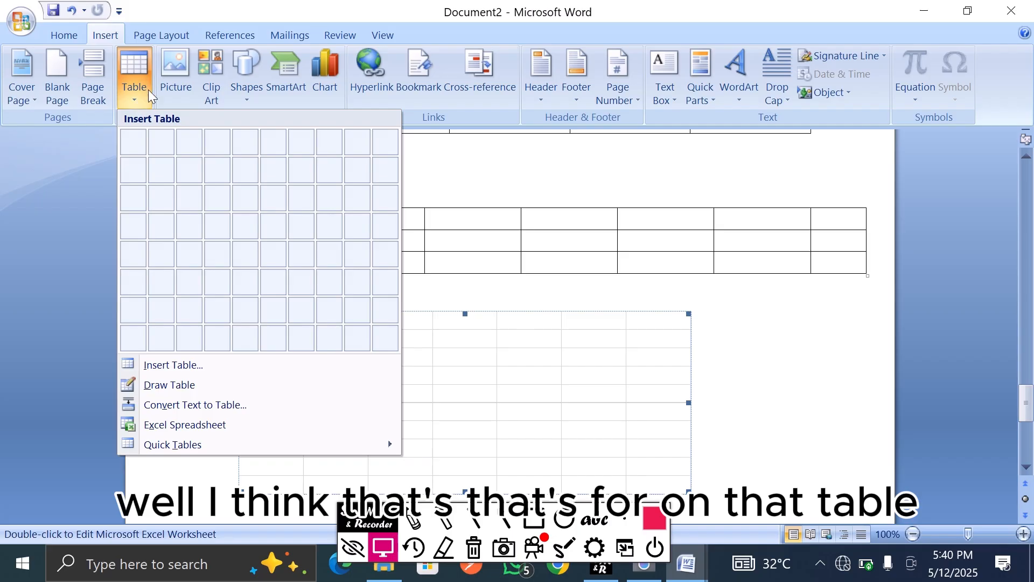
{"action": "left_click", "coordinate": [828, 433]}
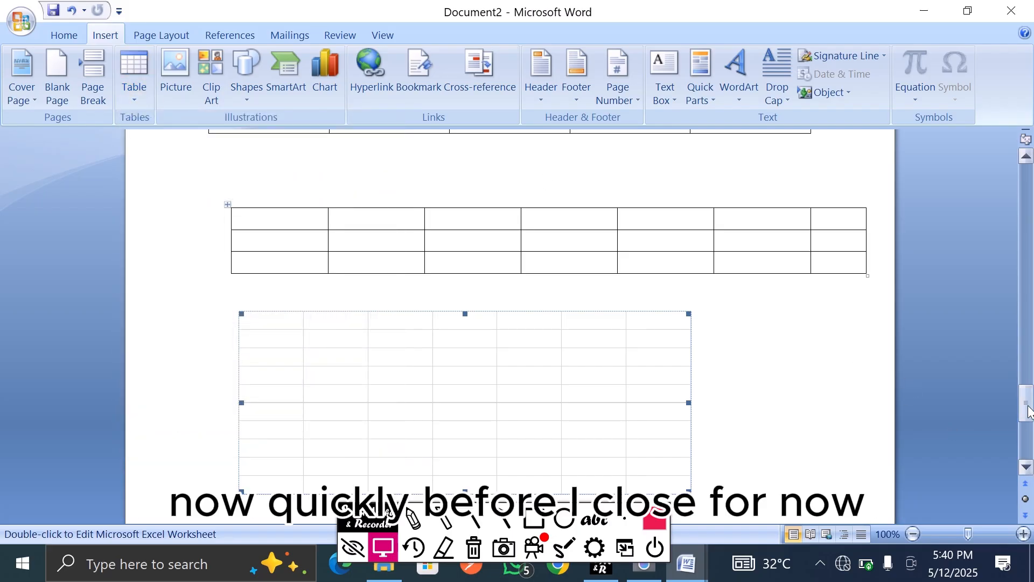
{"action": "left_click_drag", "start_coordinate": [1029, 412], "coordinate": [1029, 427]}
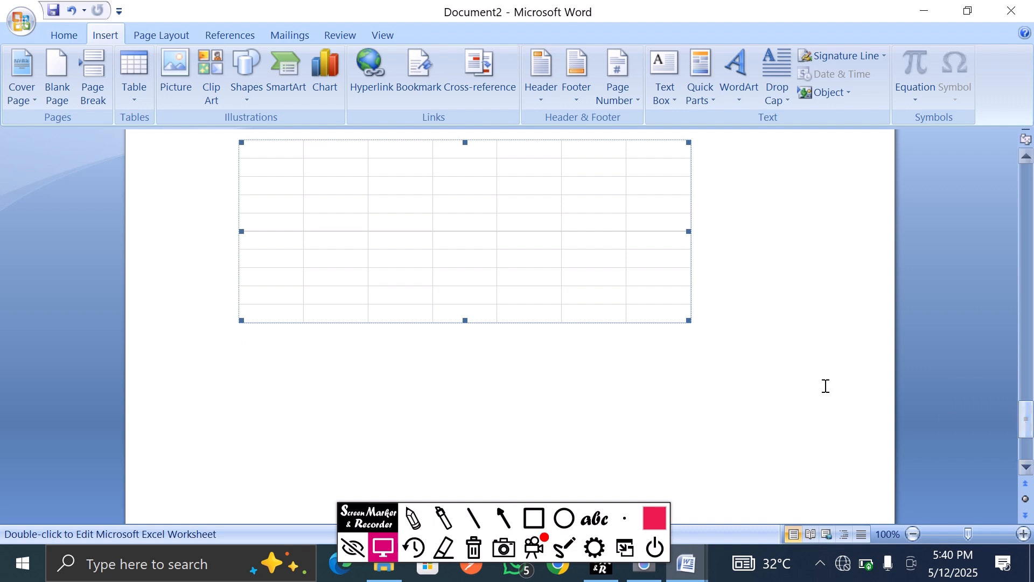
{"action": "left_click", "coordinate": [708, 372]}
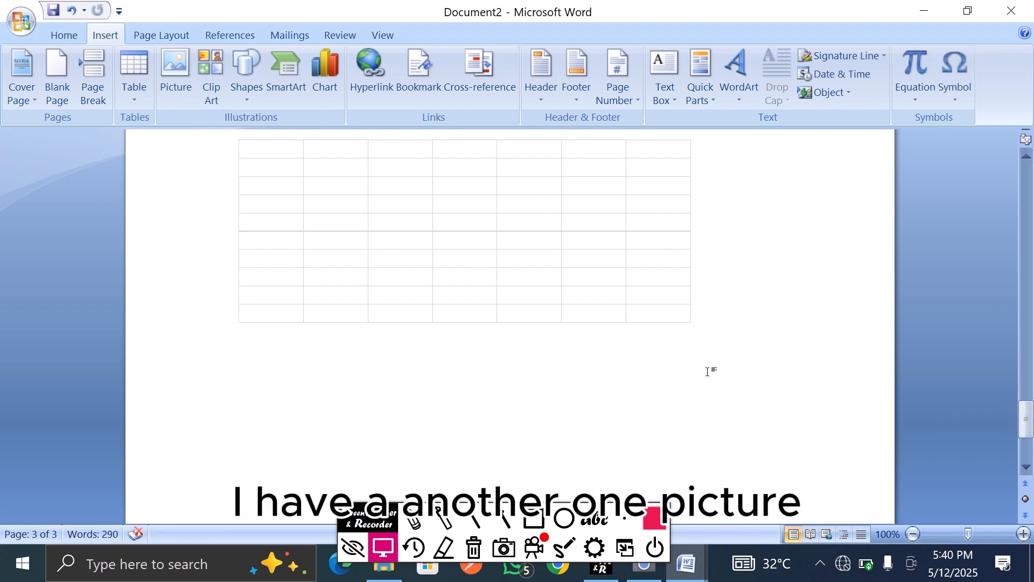